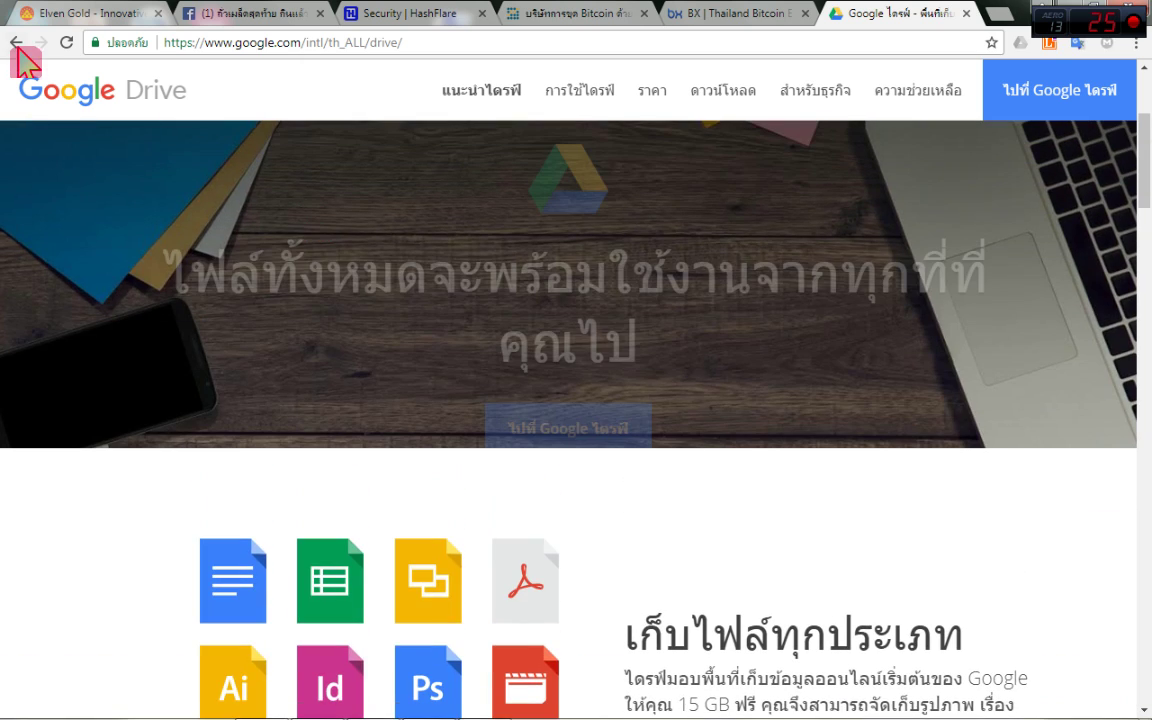
Return to the free-storage Google results, highlight the Google Drive result, and glance at Facebook.
click(16, 43)
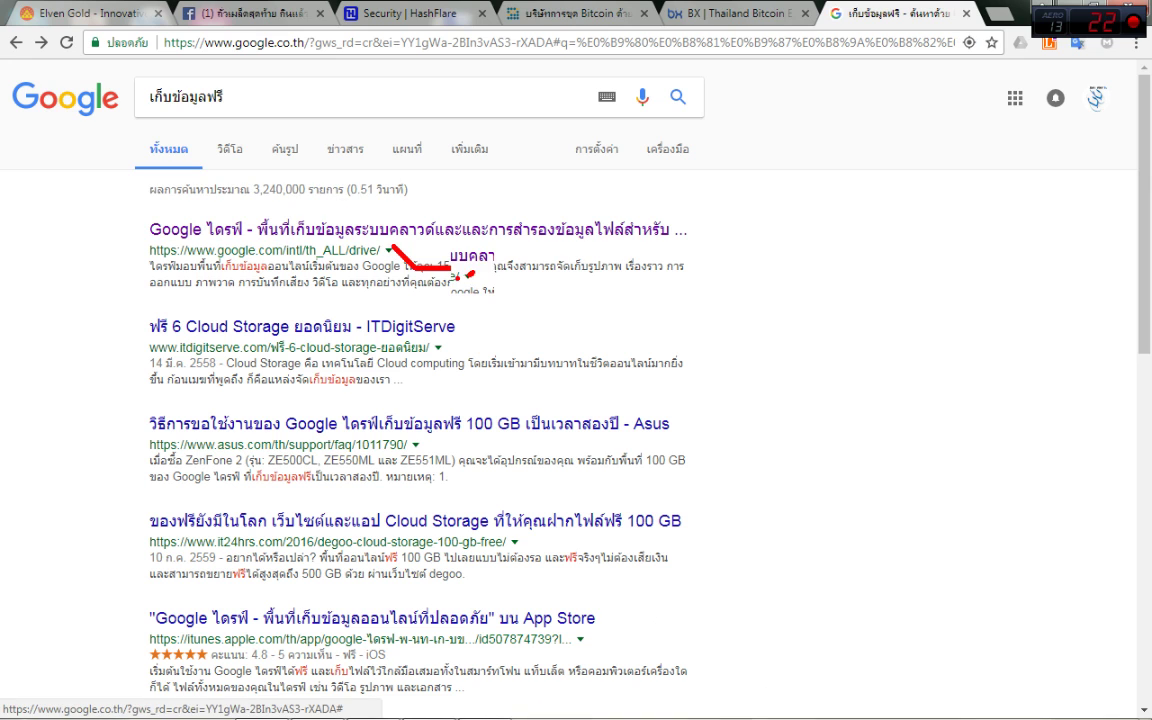
mouse_move(481, 289)
mouse_down()
mouse_move(175, 211)
mouse_move(360, 284)
mouse_up()
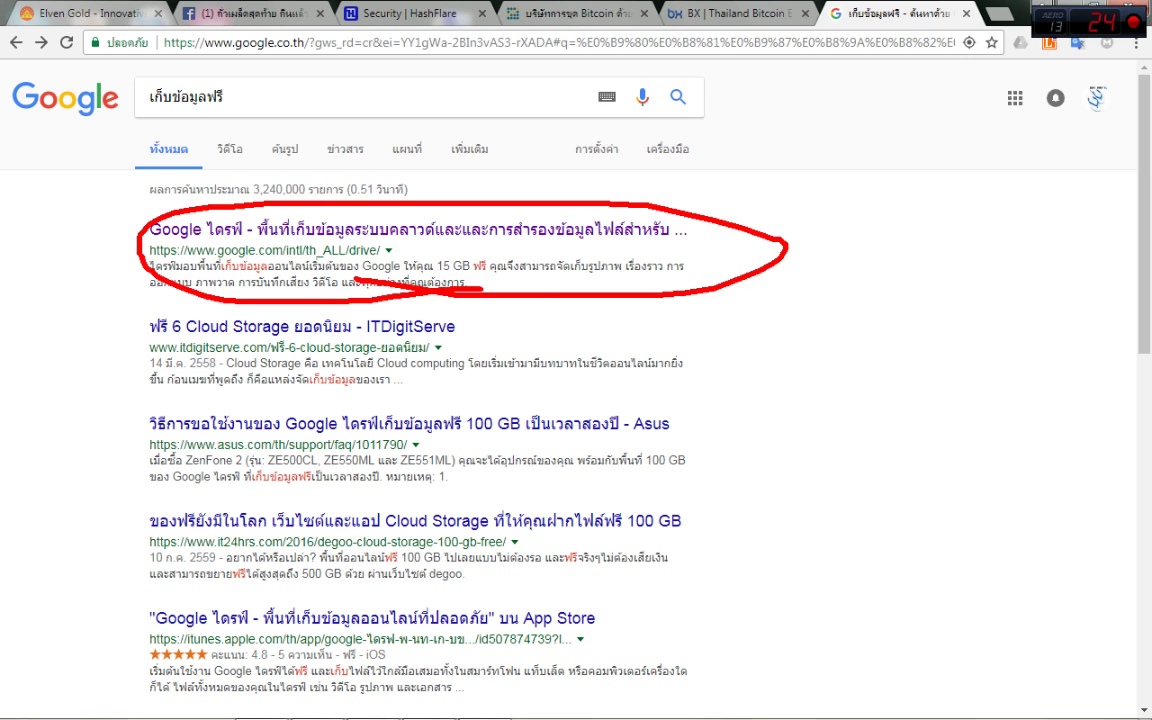
key(Escape)
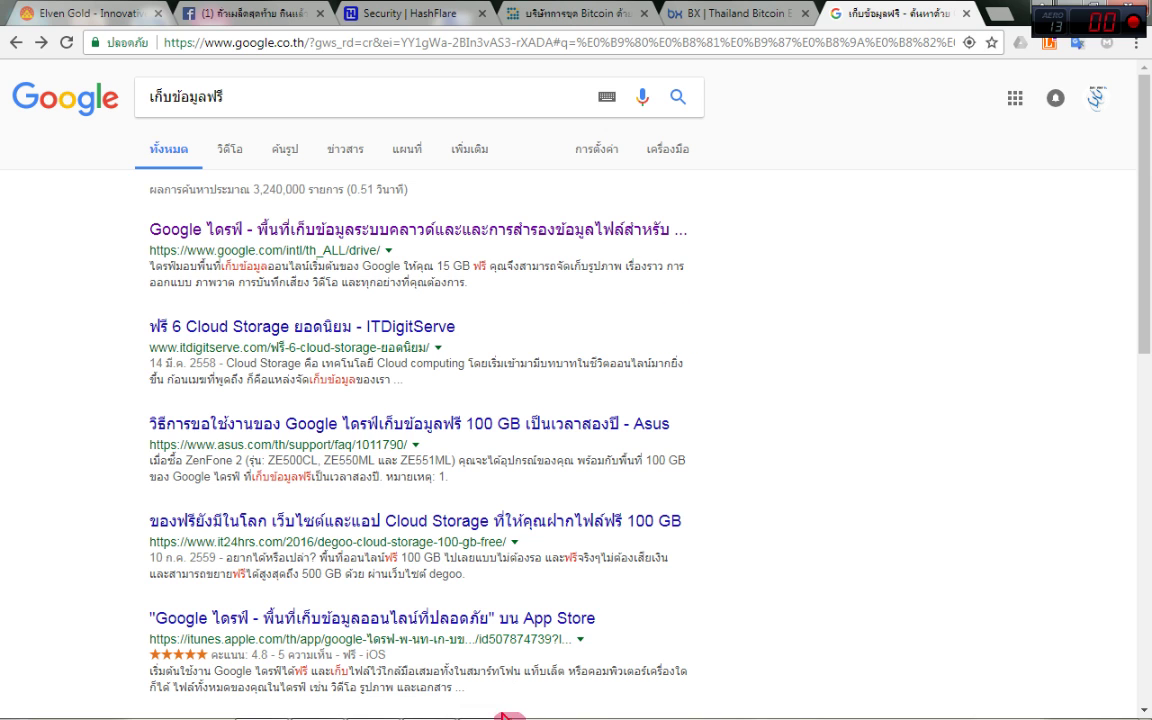
mouse_move(503, 716)
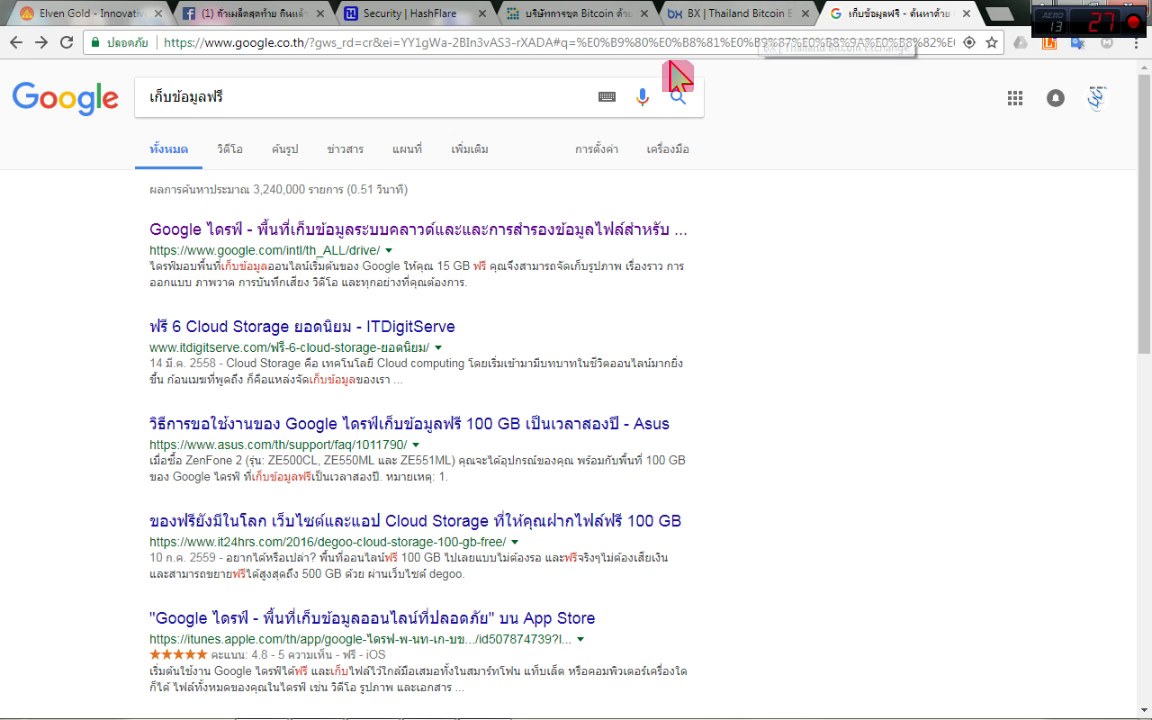
click(280, 13)
scroll(571, 355, down, 2)
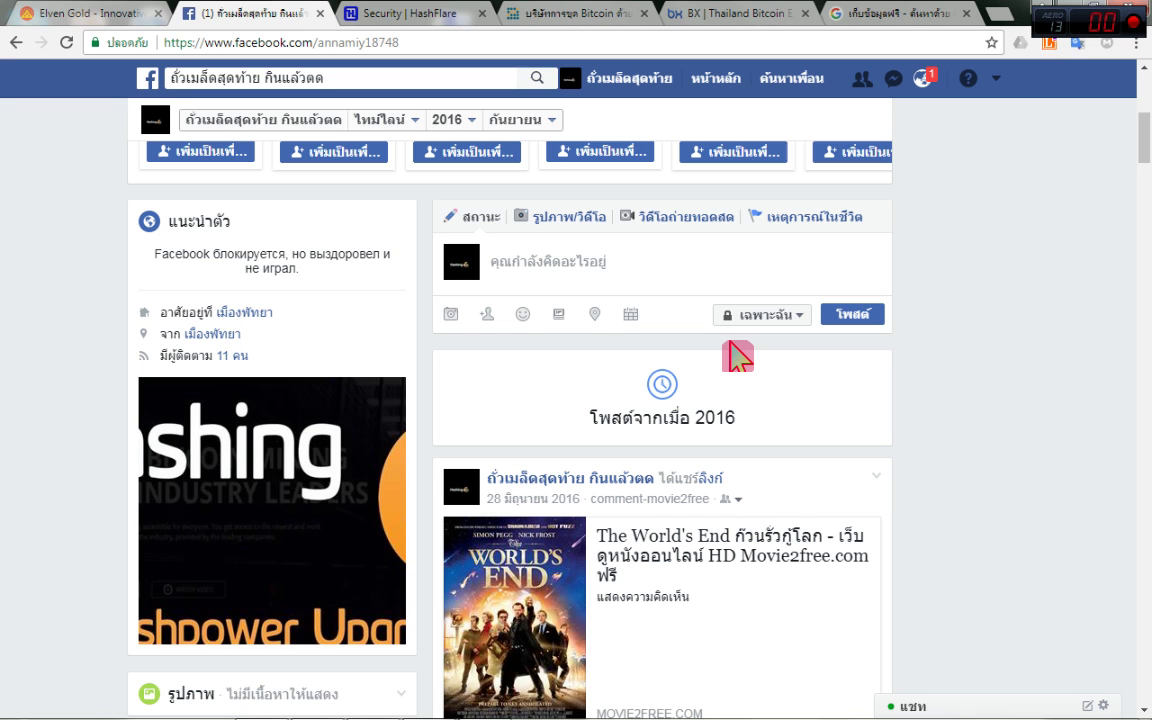
click(902, 13)
Open LINE from the taskbar and minimize Chrome to reveal the File Explorer window.
mouse_move(653, 681)
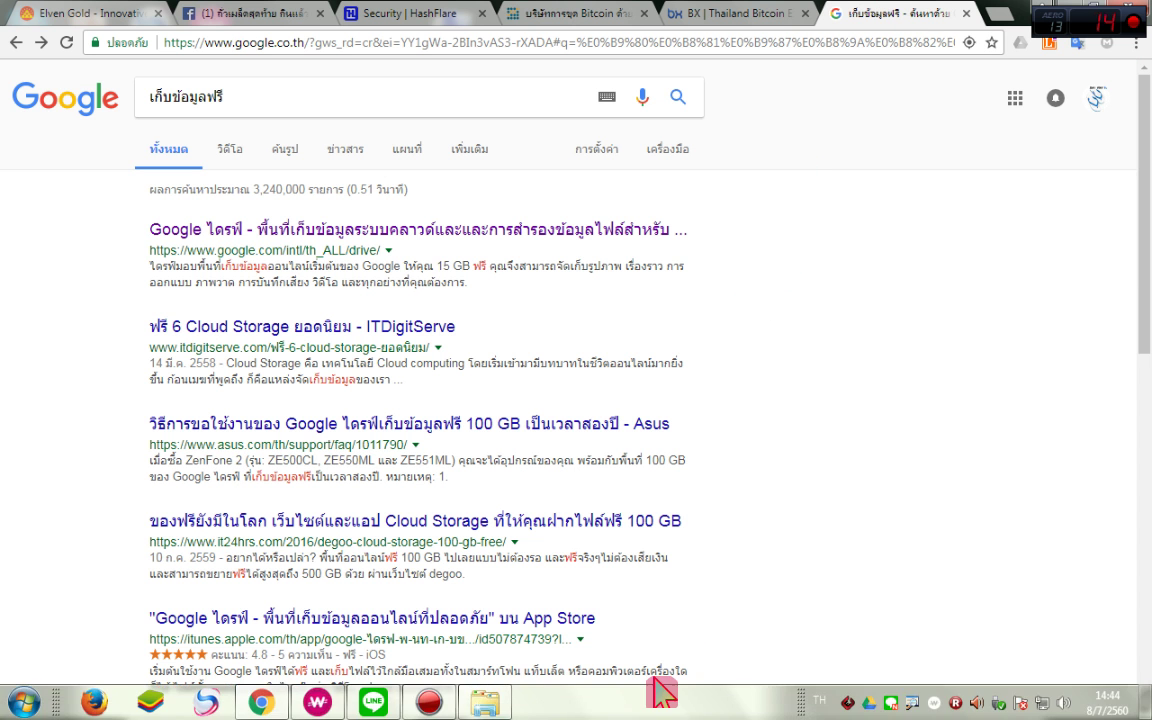
click(372, 703)
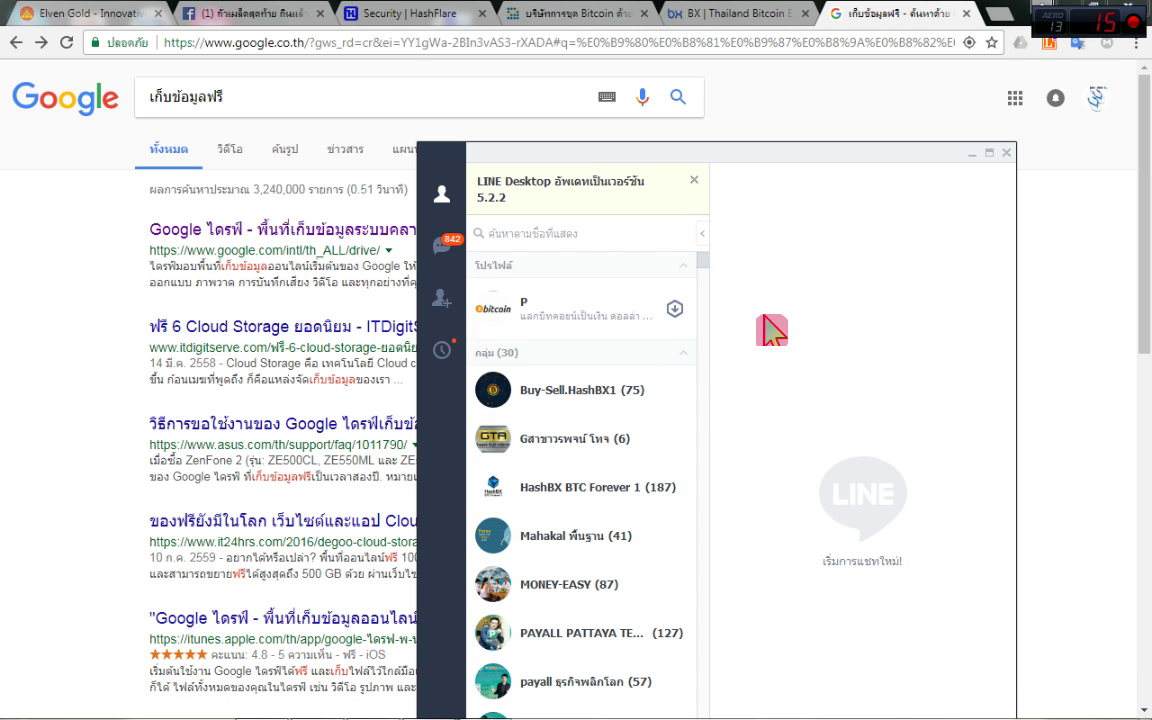
click(1046, 240)
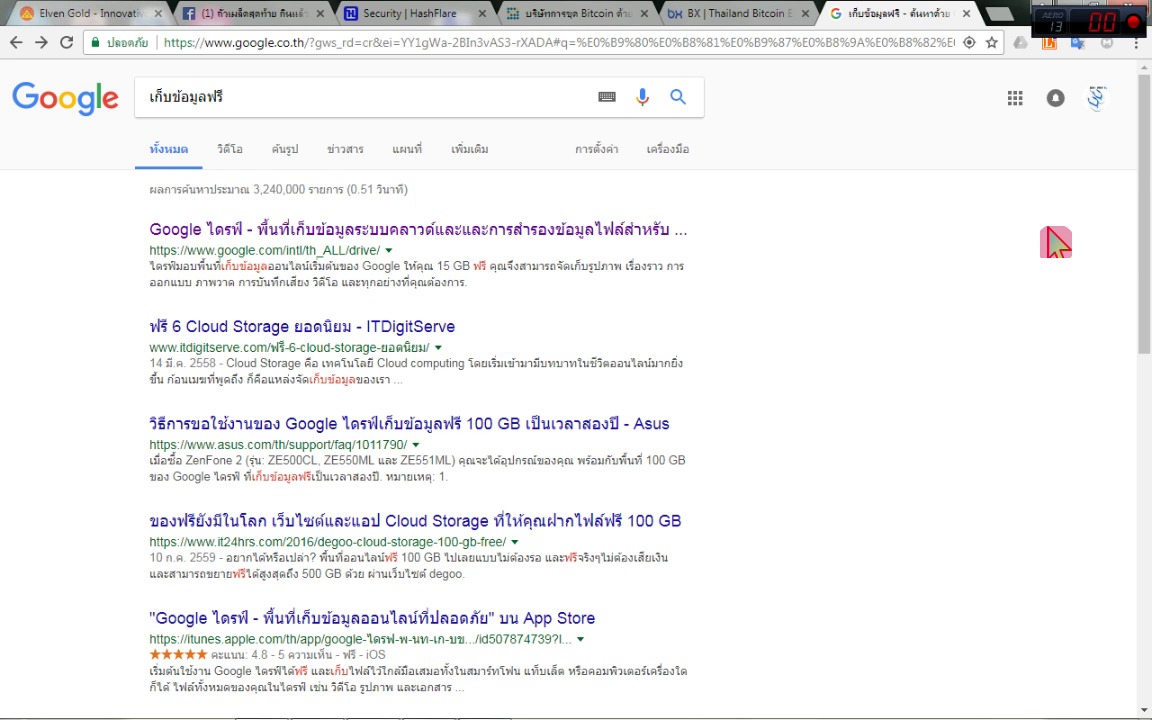
drag(1020, 16, 1055, 122)
click(1049, 88)
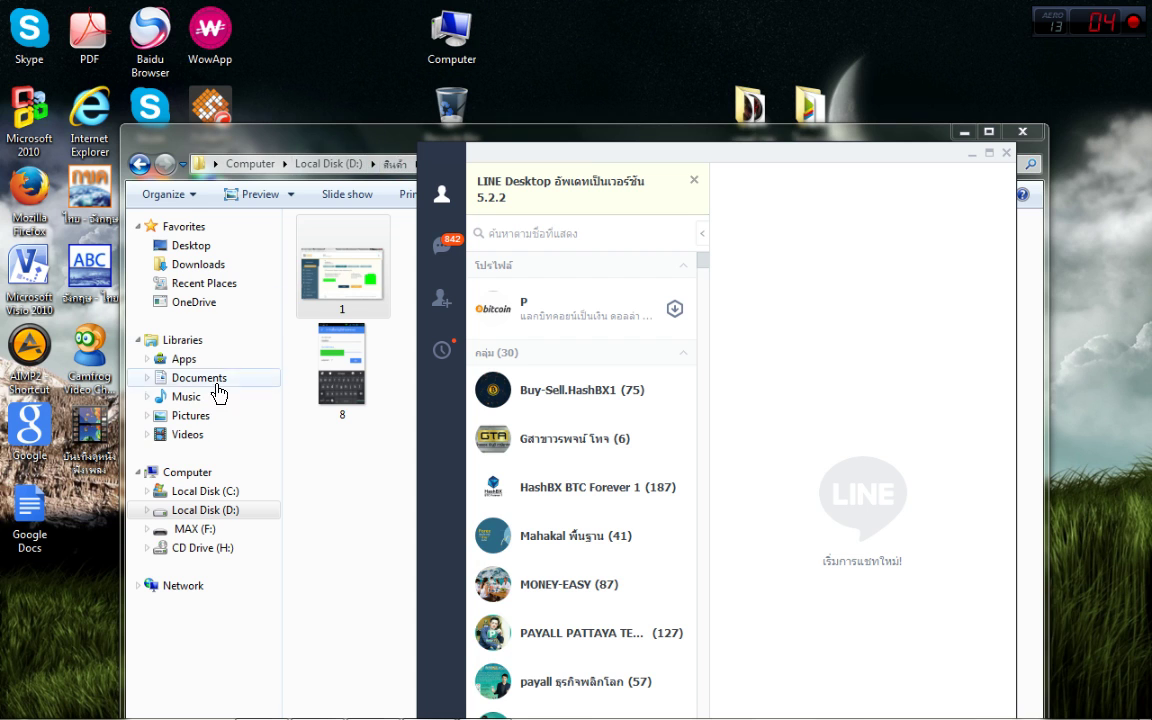
Browse into the QR โค้ด folder on MAX (F:), return to Computer, and circle the MAX (F:) drive.
click(188, 473)
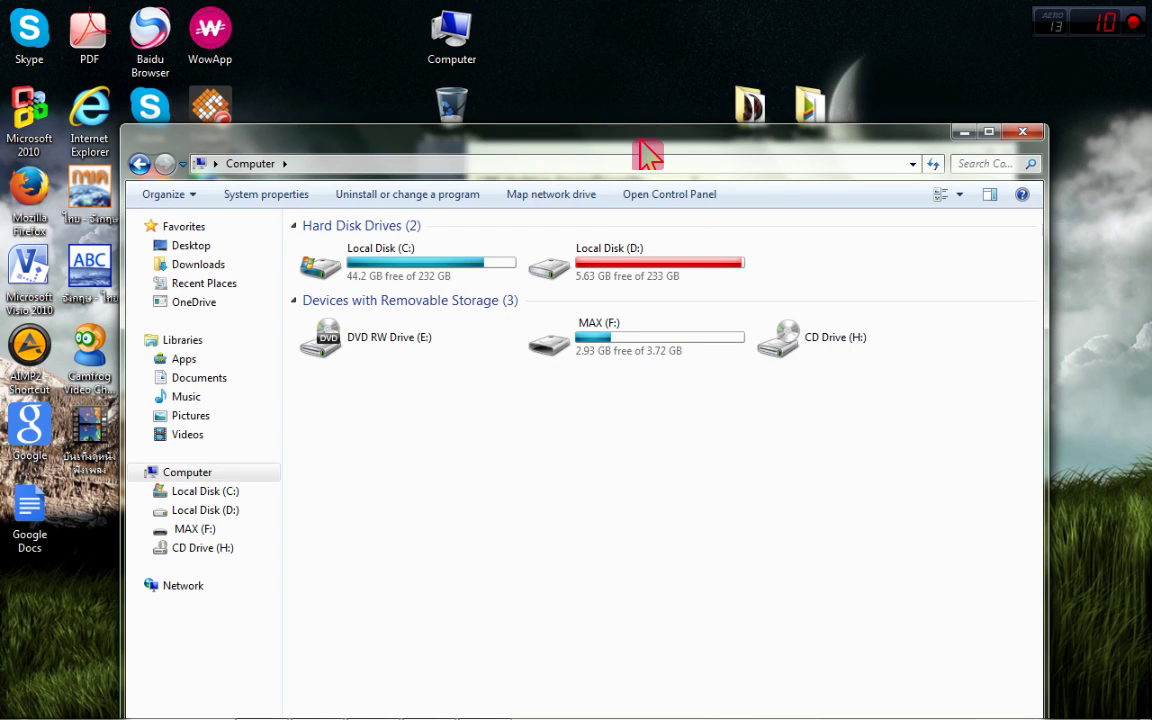
double_click(571, 291)
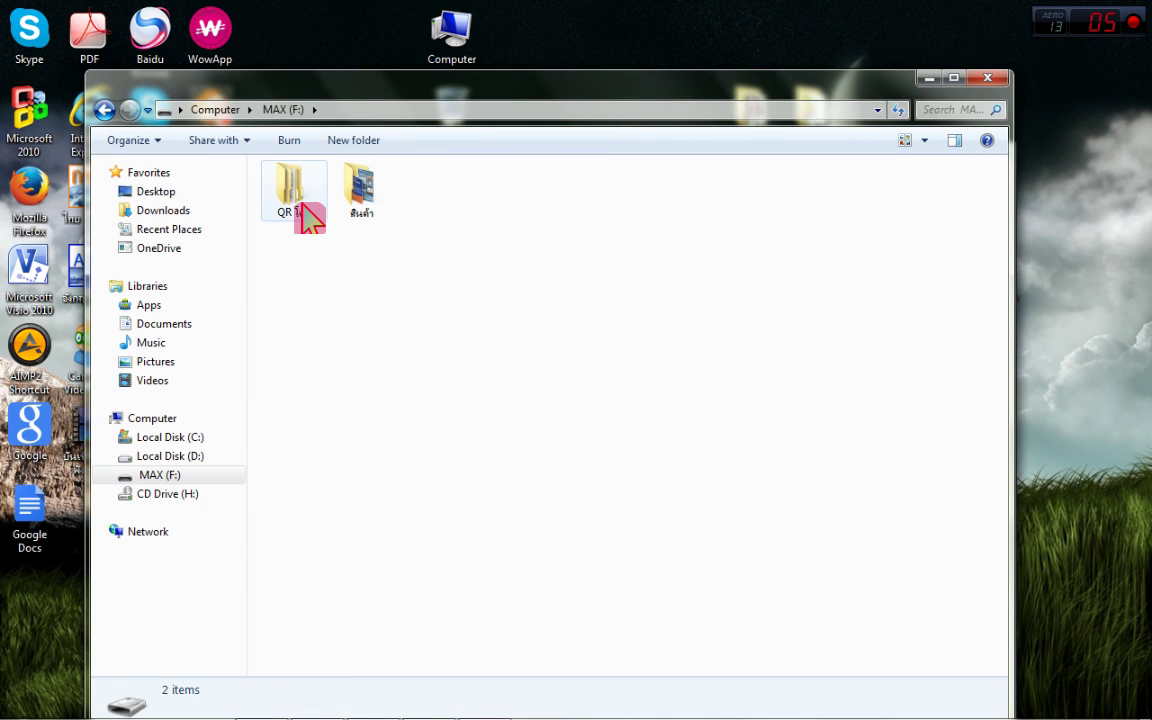
double_click(300, 213)
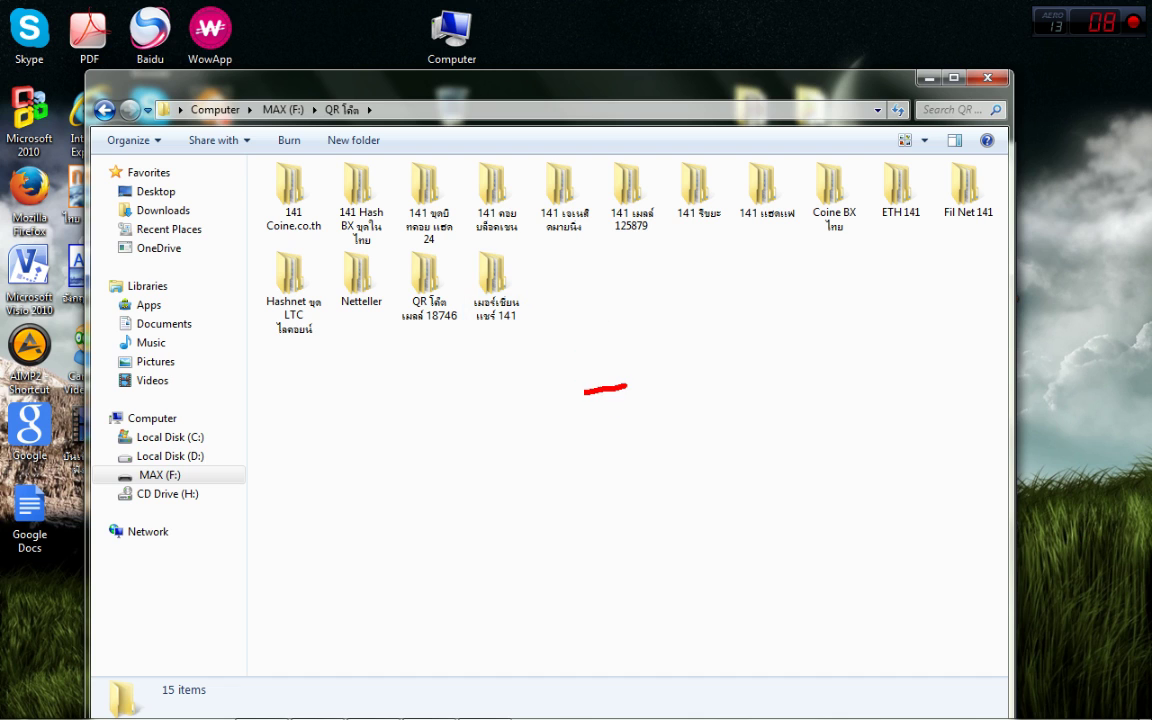
click(154, 418)
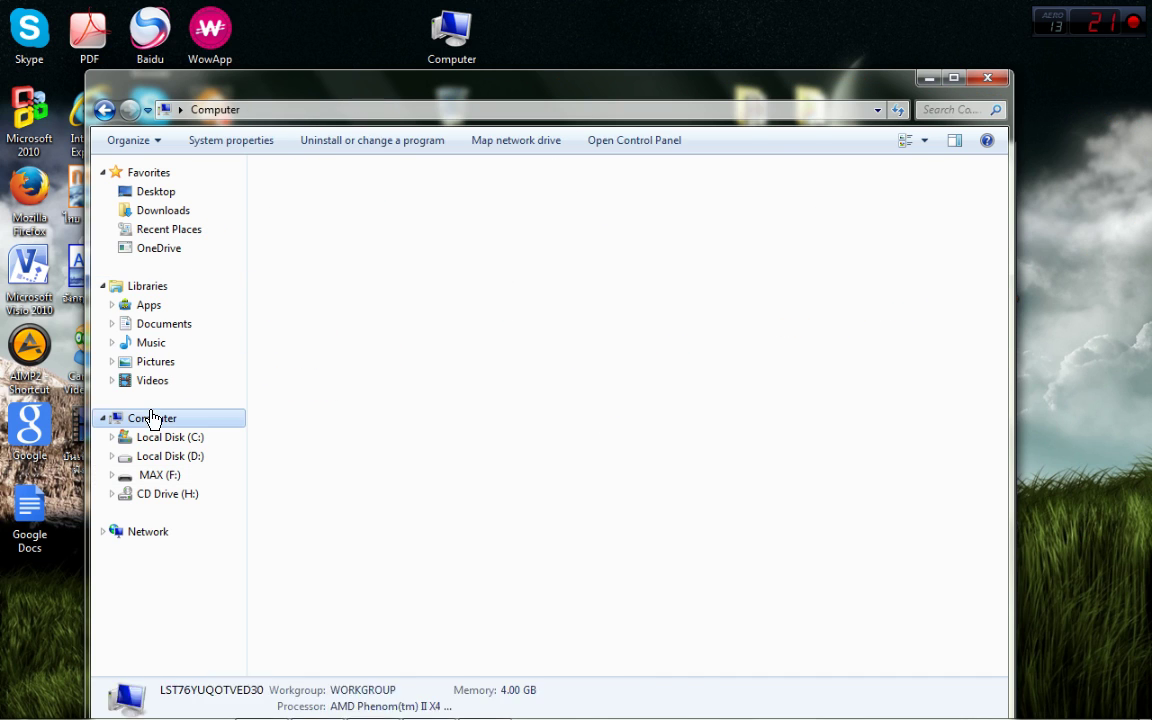
click(563, 458)
mouse_move(604, 312)
mouse_down()
mouse_move(530, 237)
mouse_move(704, 304)
mouse_up()
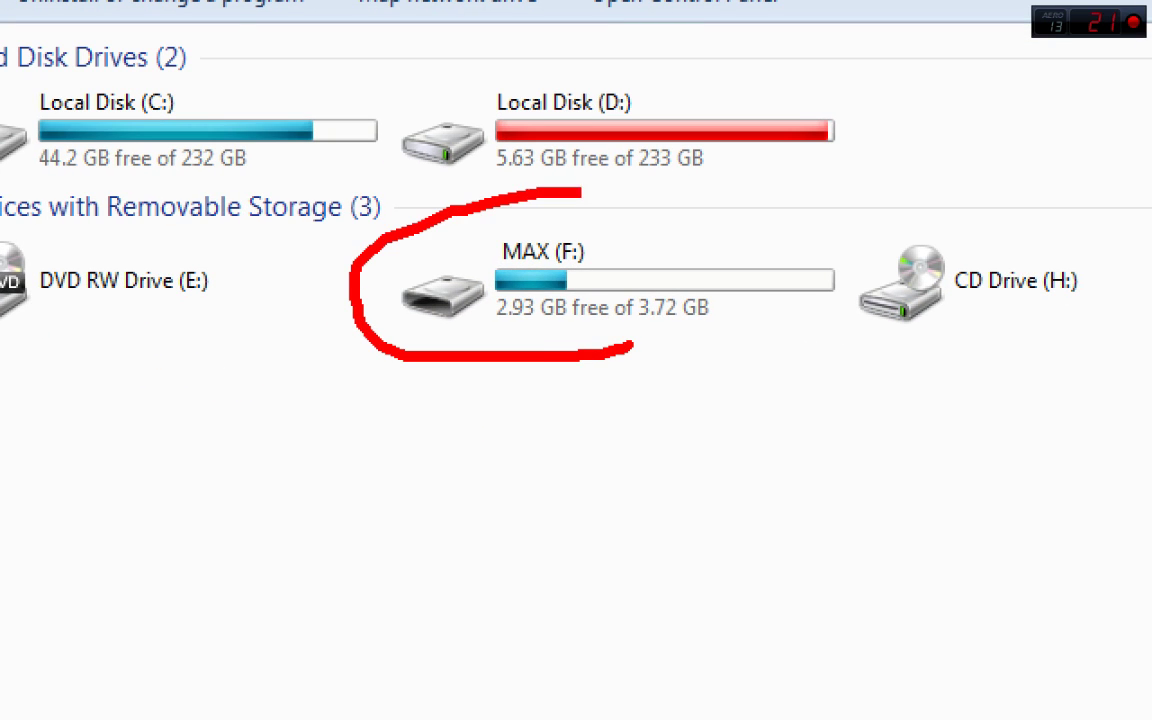
drag(632, 347, 824, 322)
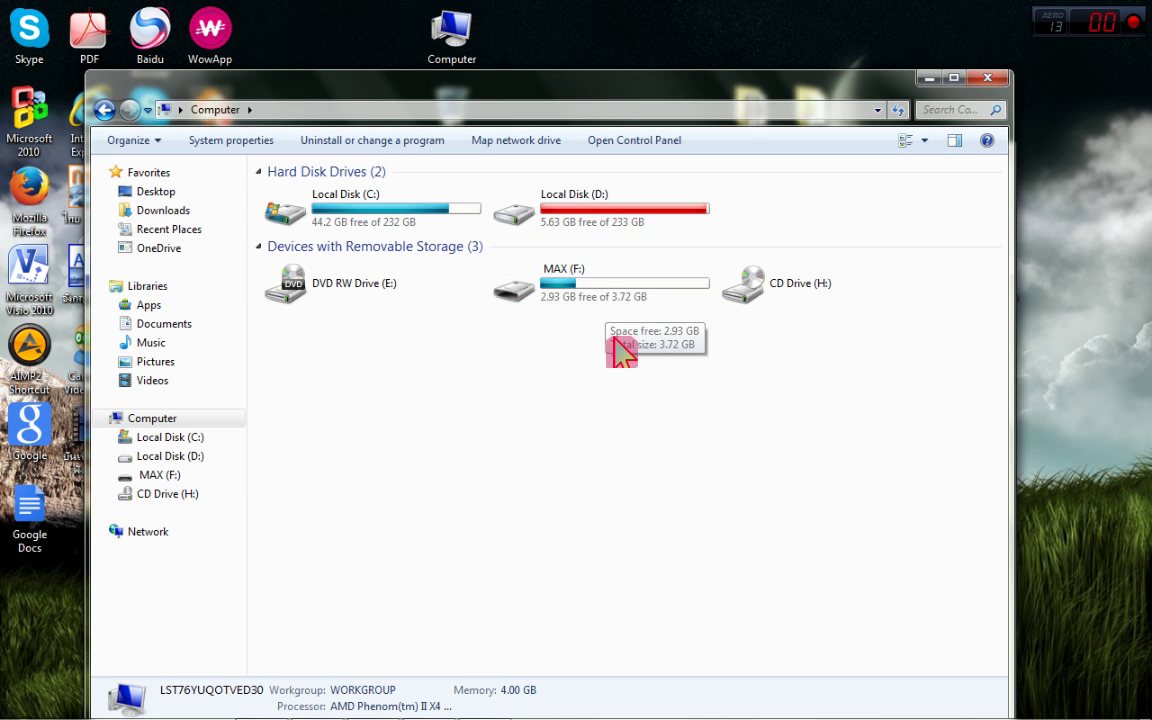
Open the QR โค้ด folder on MAX (F:) and circle its subfolders.
double_click(598, 291)
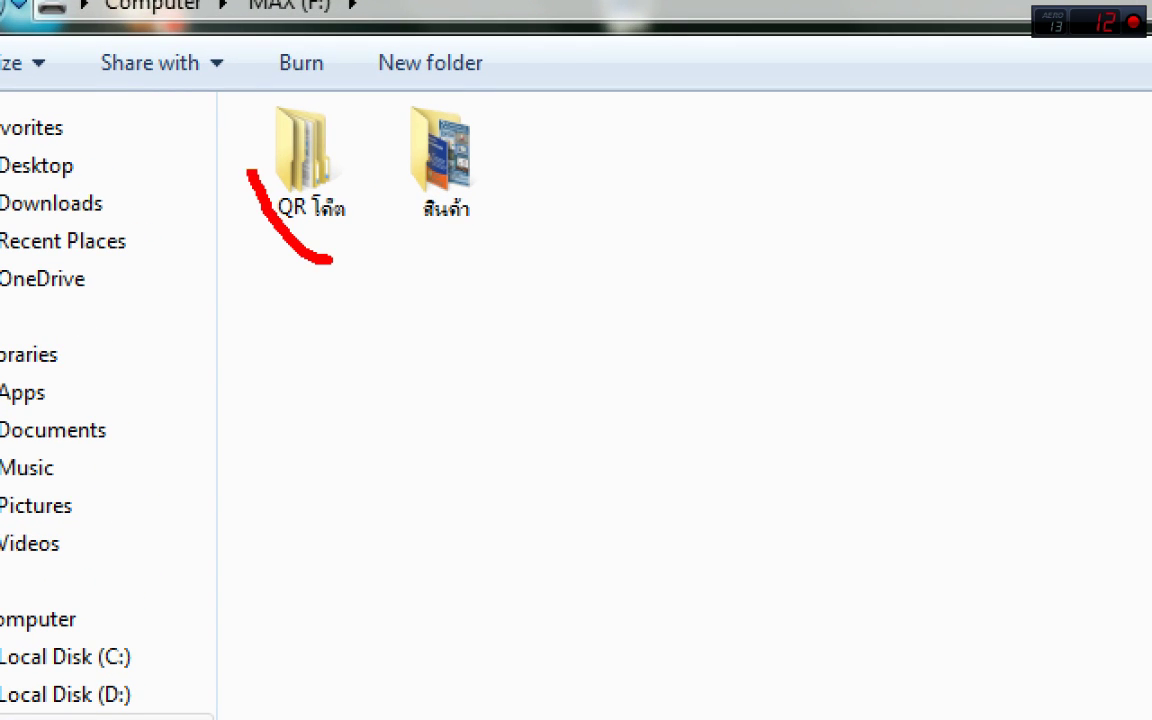
drag(330, 260, 385, 130)
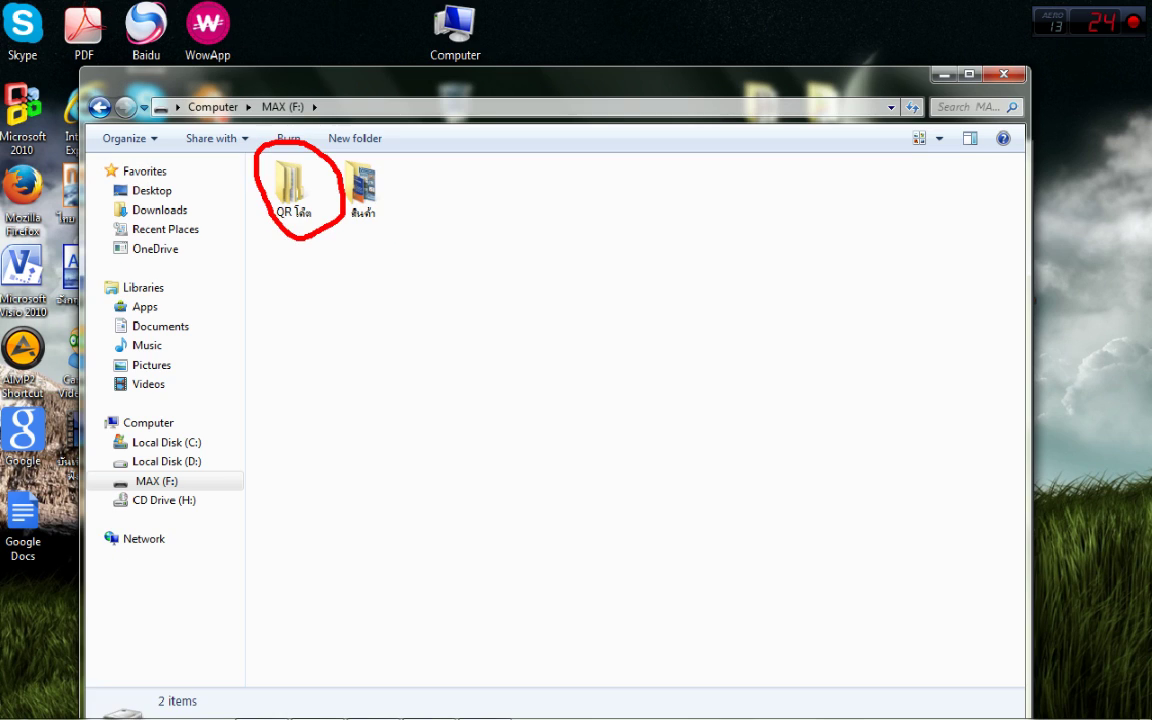
double_click(303, 152)
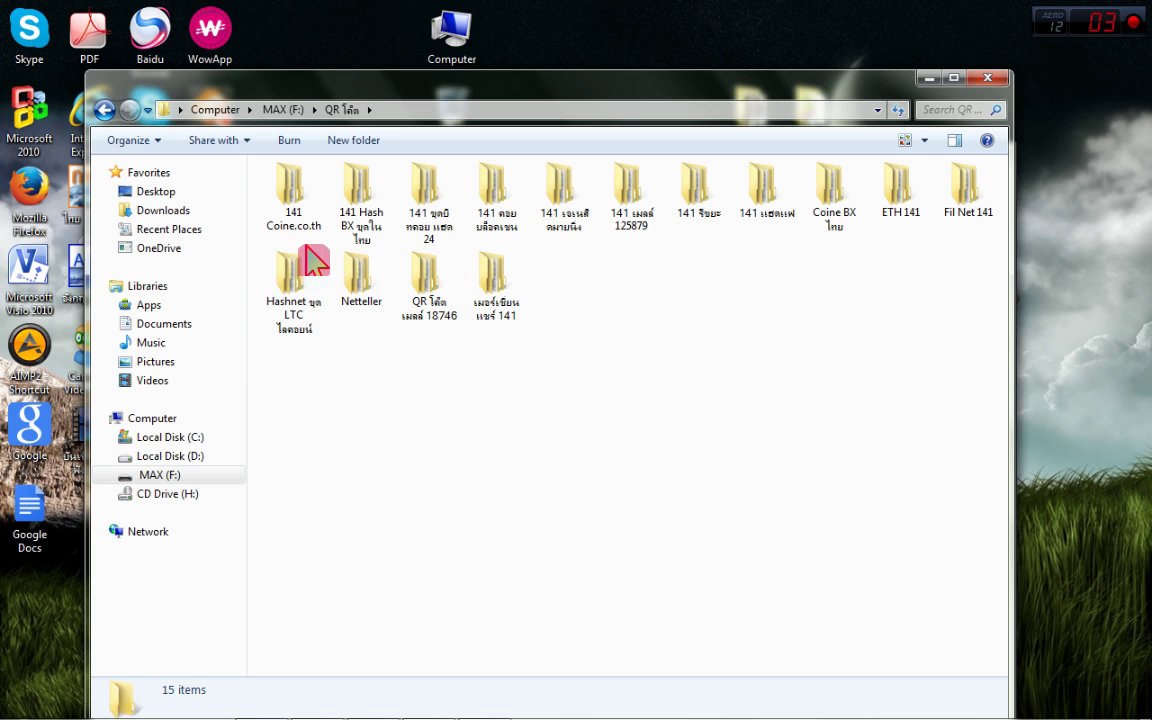
drag(453, 130, 572, 393)
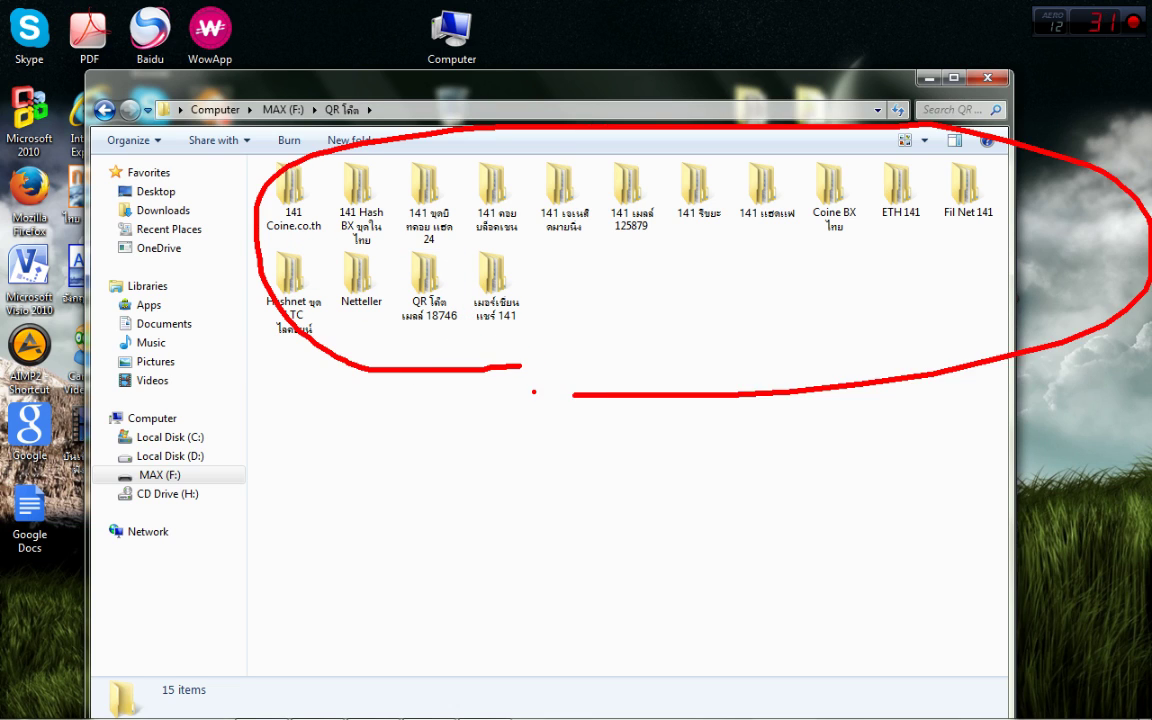
key(Escape)
Open a new Computer window at Local Disk (D:) > สินค้า > งานออนไลน์และเว็ปลงทุน.
click(478, 714)
click(480, 706)
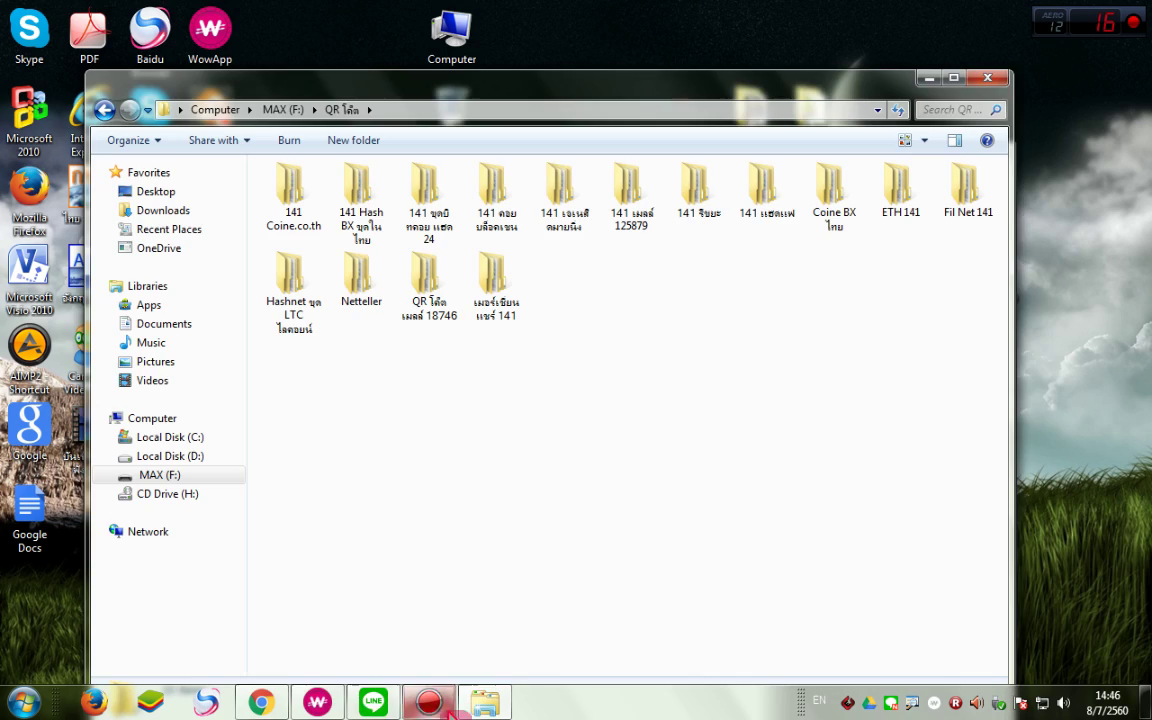
click(262, 703)
click(262, 703)
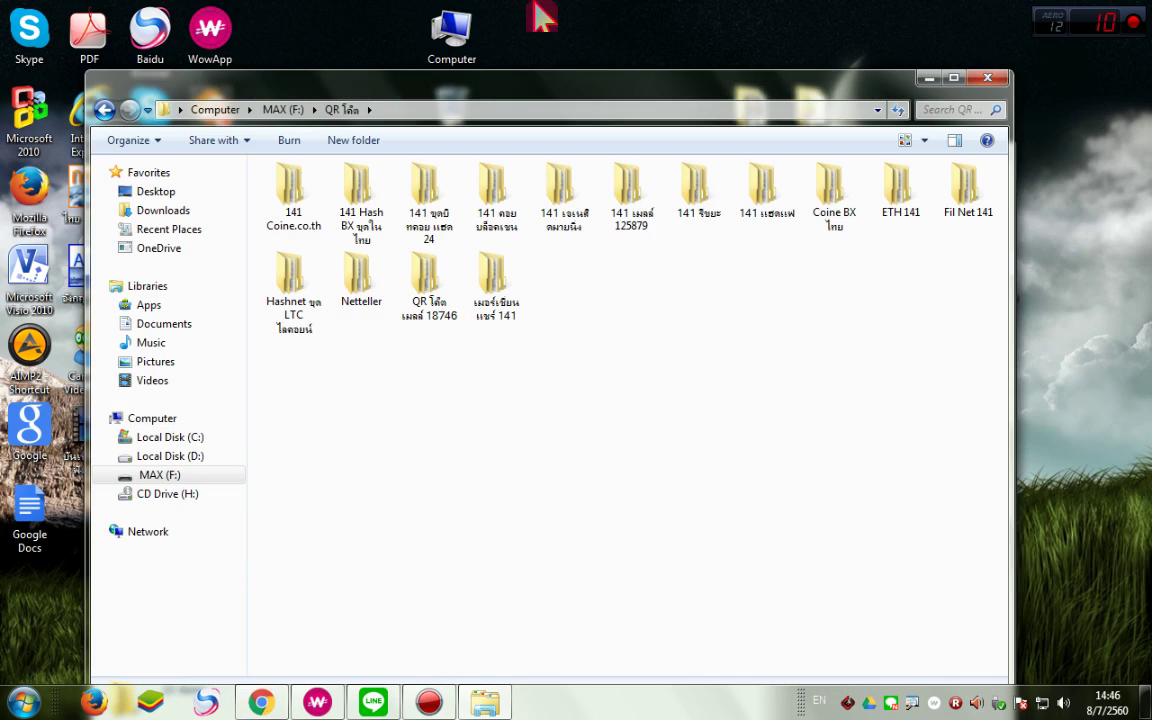
double_click(452, 30)
double_click(655, 160)
double_click(779, 170)
double_click(530, 165)
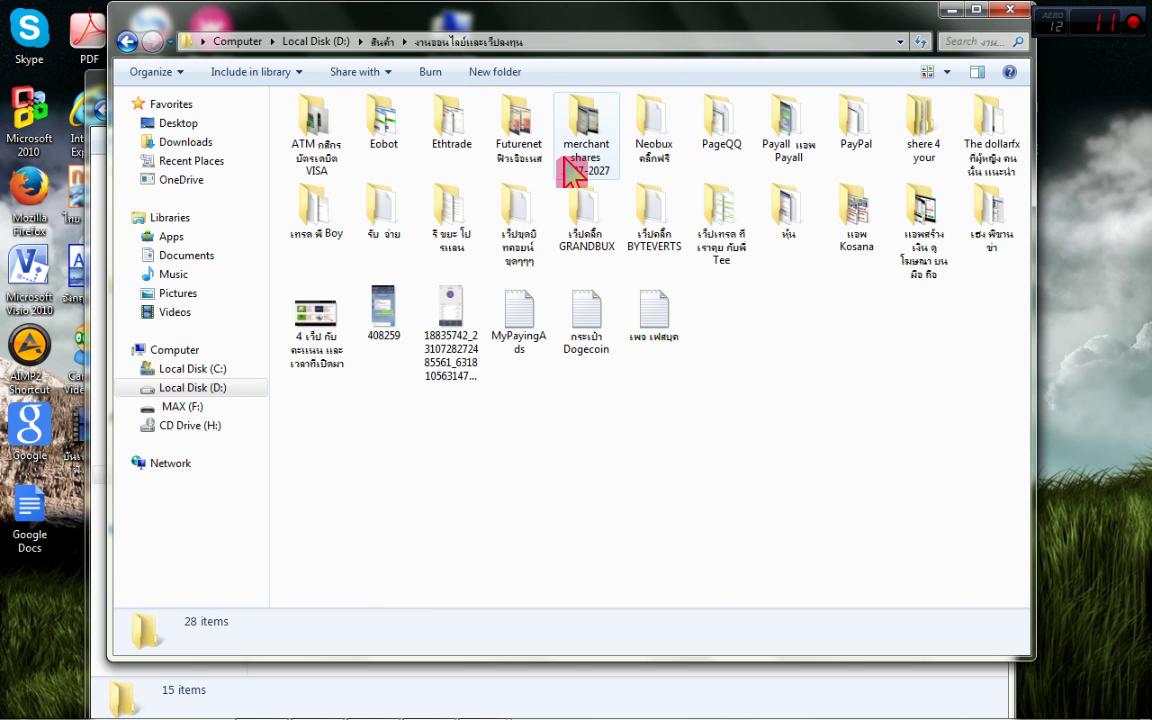
Open screenshot 1 from Genesis Mining > การทำ 2FT, circle the two-factor setup, then return to QR โค้ด.
double_click(530, 218)
double_click(512, 155)
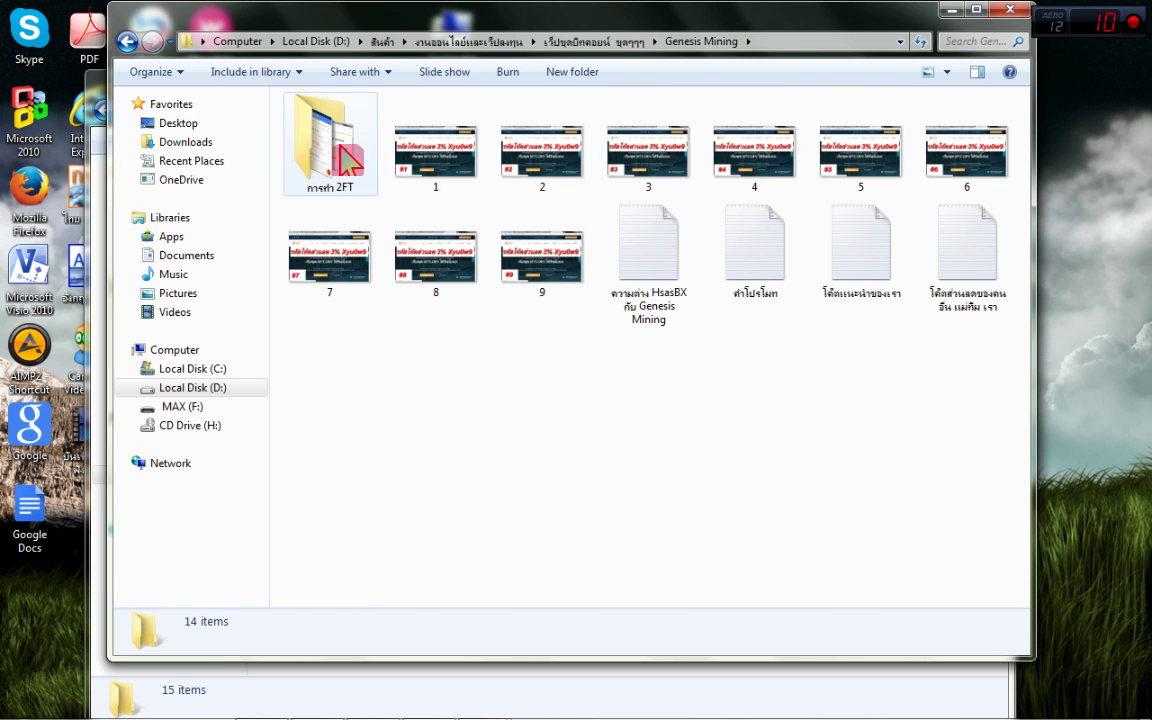
double_click(330, 140)
click(330, 145)
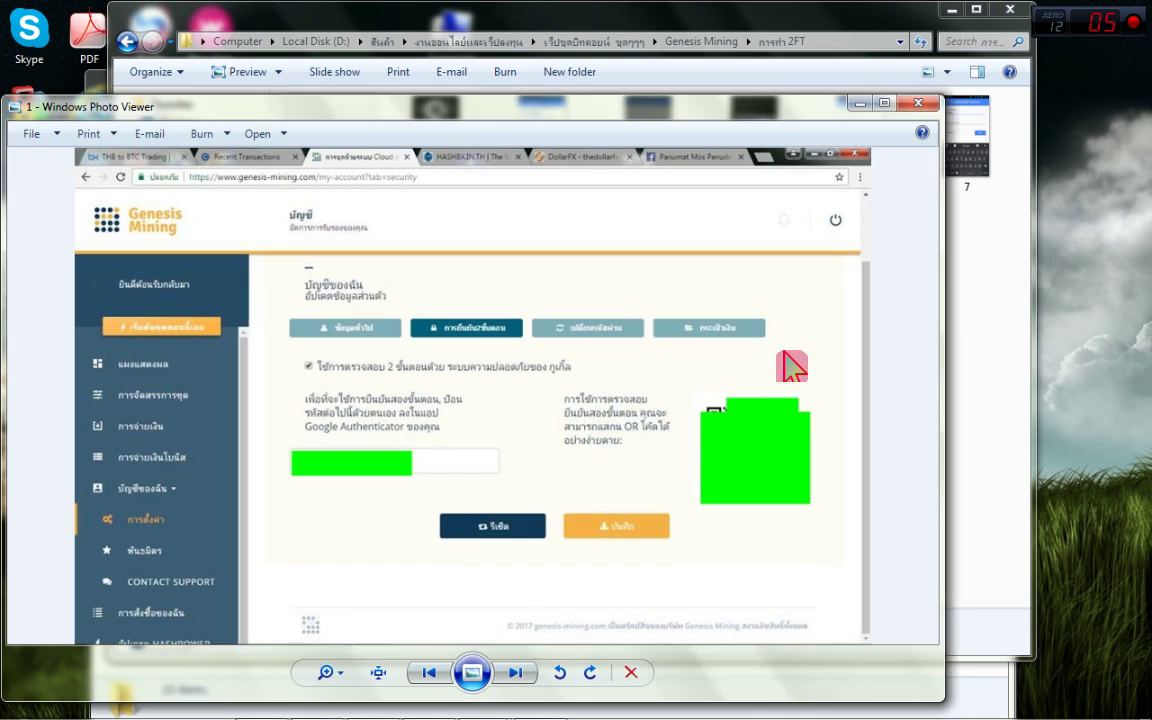
mouse_move(792, 360)
mouse_down()
mouse_move(206, 571)
mouse_move(815, 436)
mouse_up()
key(Escape)
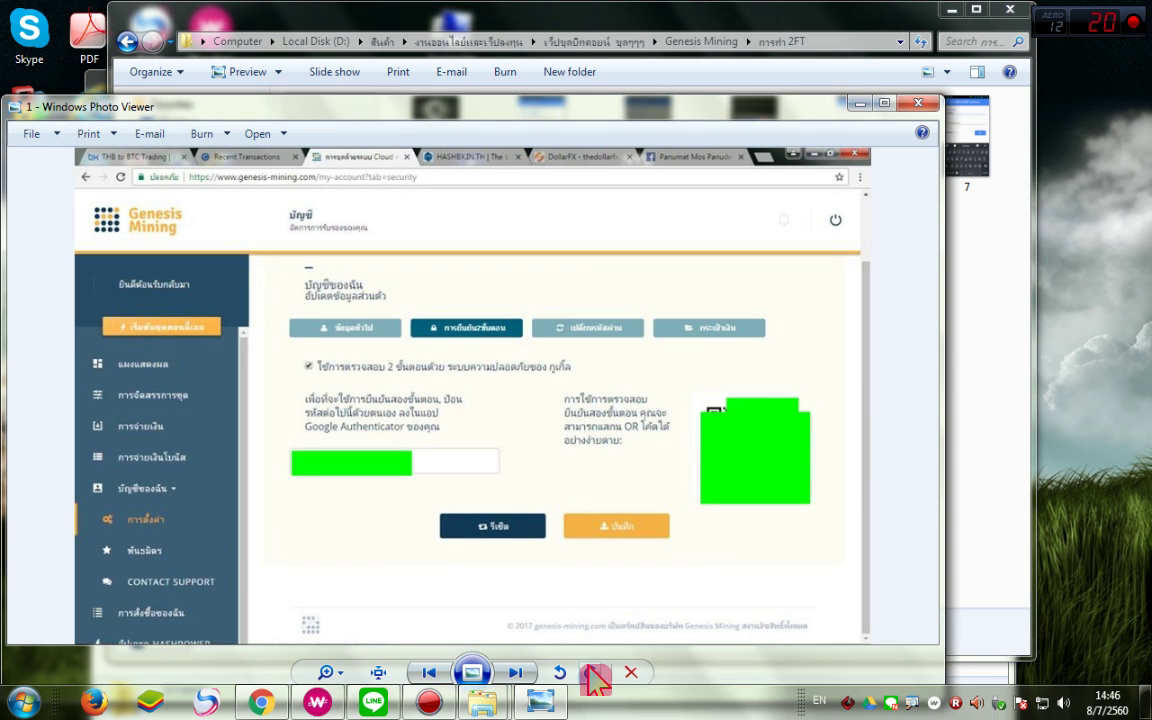
mouse_move(490, 695)
click(448, 616)
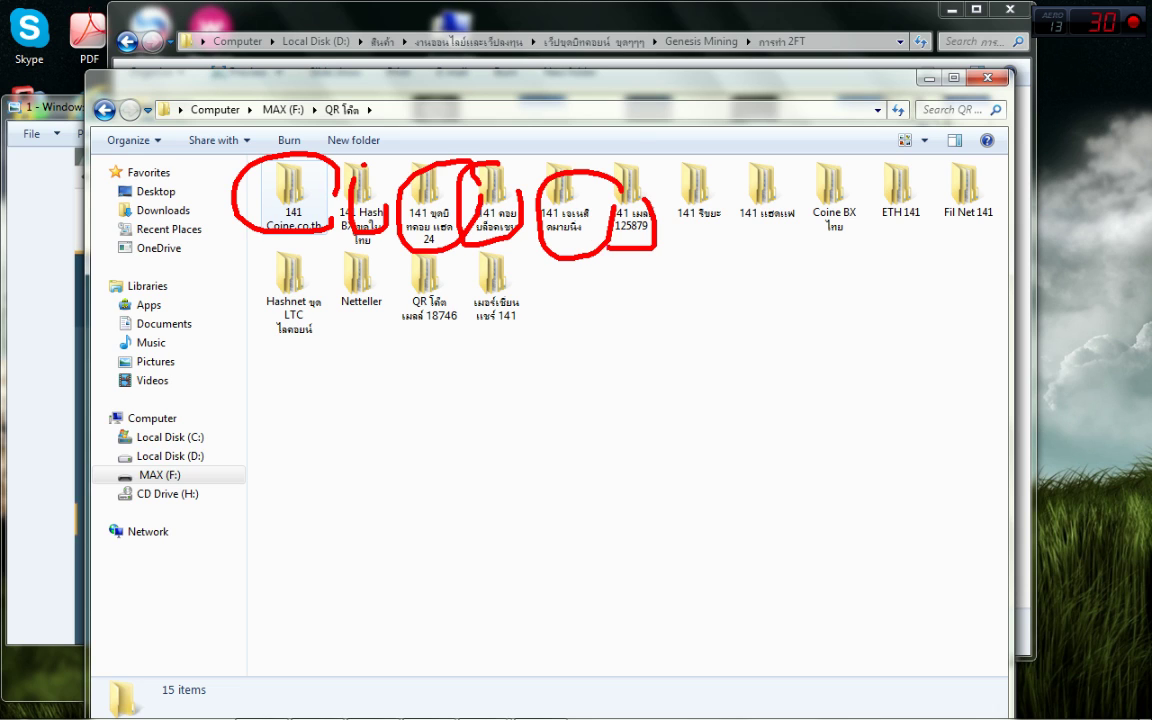
Circle the 15 QR code folders, then bring the Genesis Mining screenshot back in front.
key(Escape)
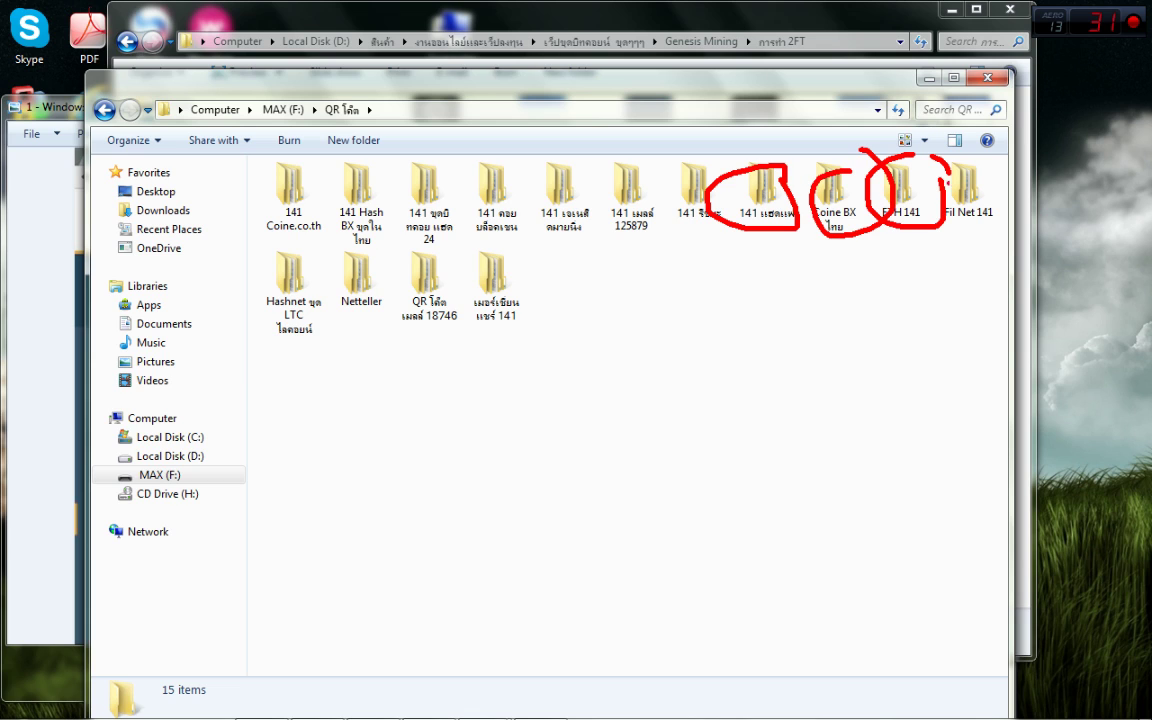
key(Escape)
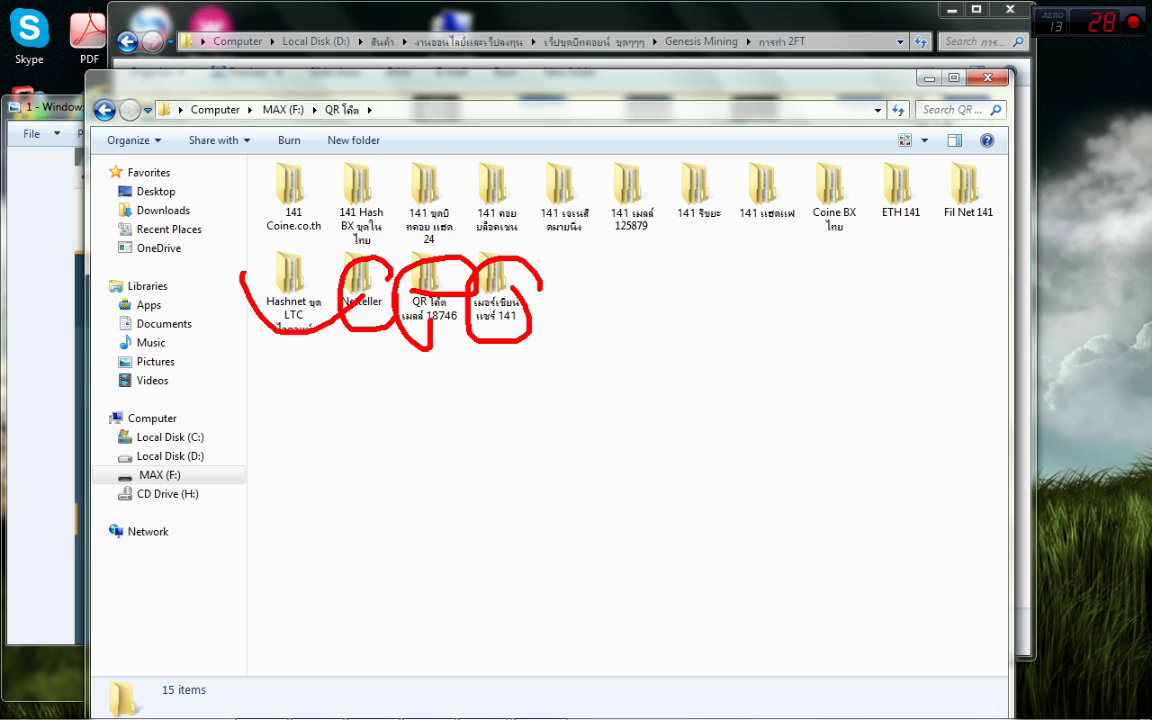
key(Escape)
mouse_move(494, 376)
mouse_down()
mouse_move(265, 375)
mouse_move(1090, 300)
mouse_move(620, 390)
mouse_up()
key(Escape)
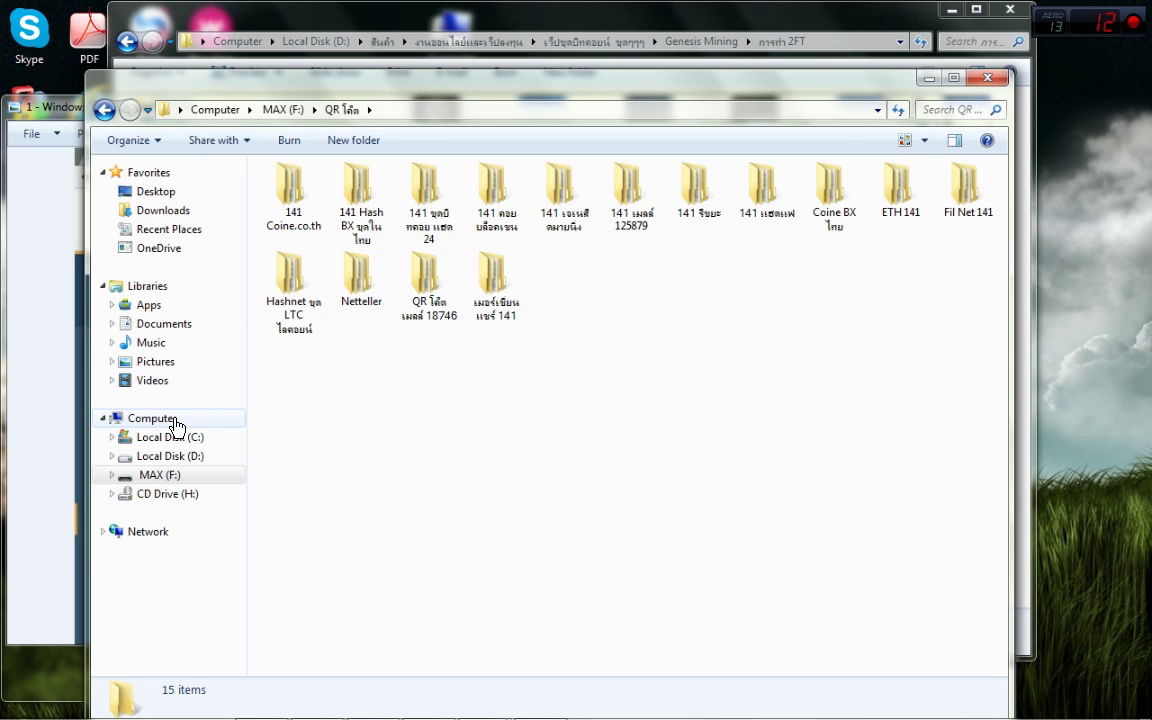
mouse_move(247, 385)
mouse_down()
mouse_move(1146, 268)
mouse_move(395, 458)
mouse_up()
key(Escape)
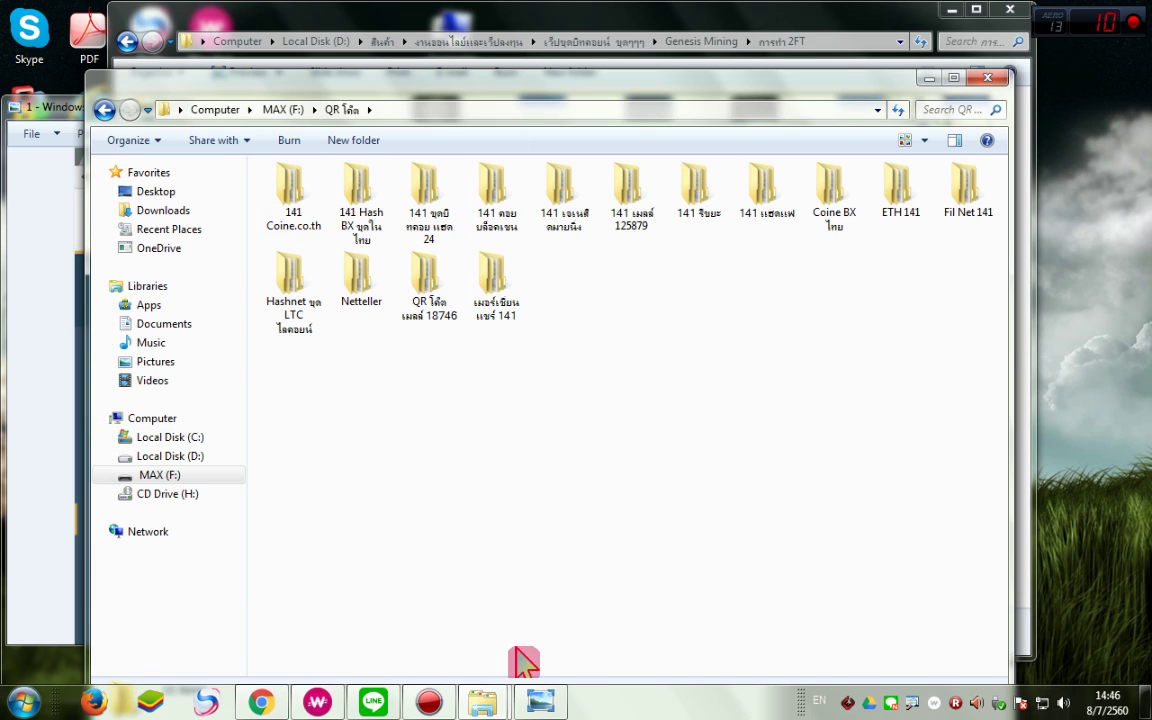
click(540, 702)
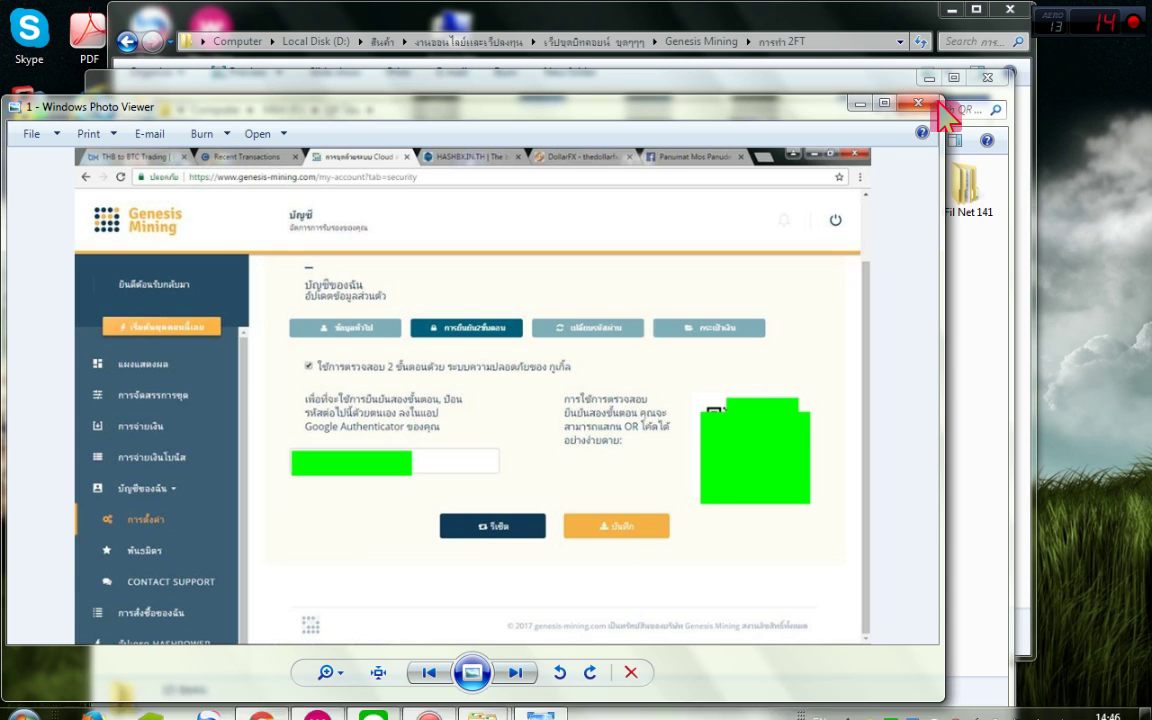
click(930, 104)
mouse_move(482, 702)
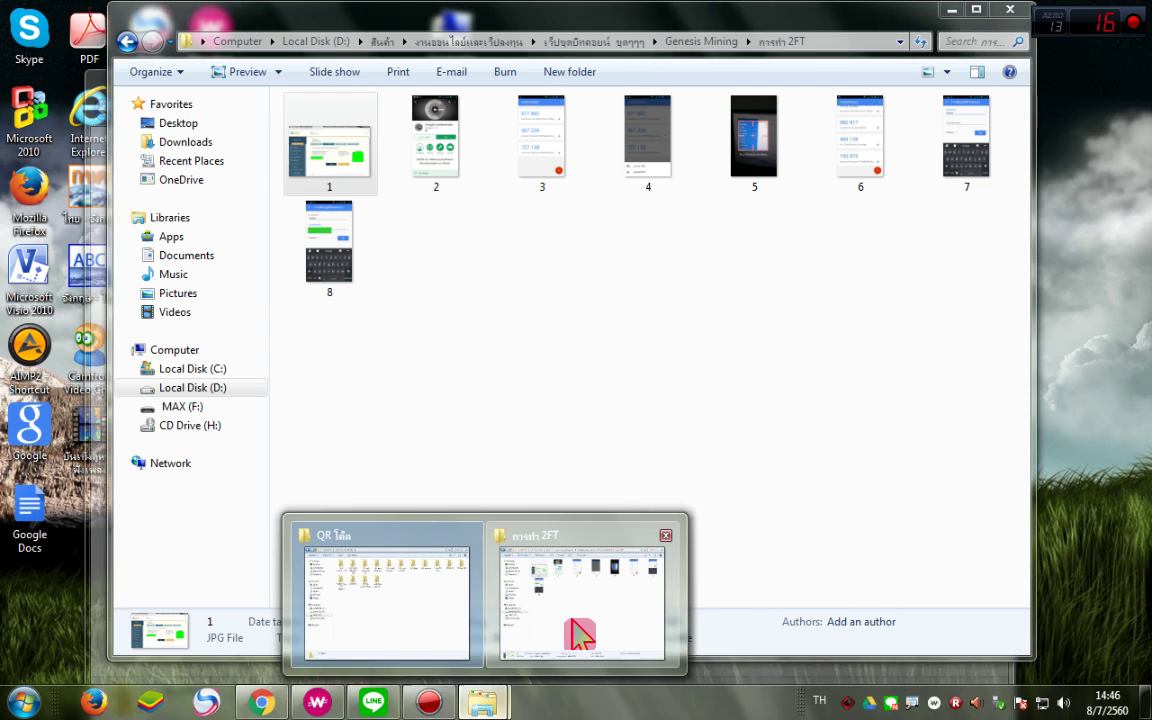
click(578, 635)
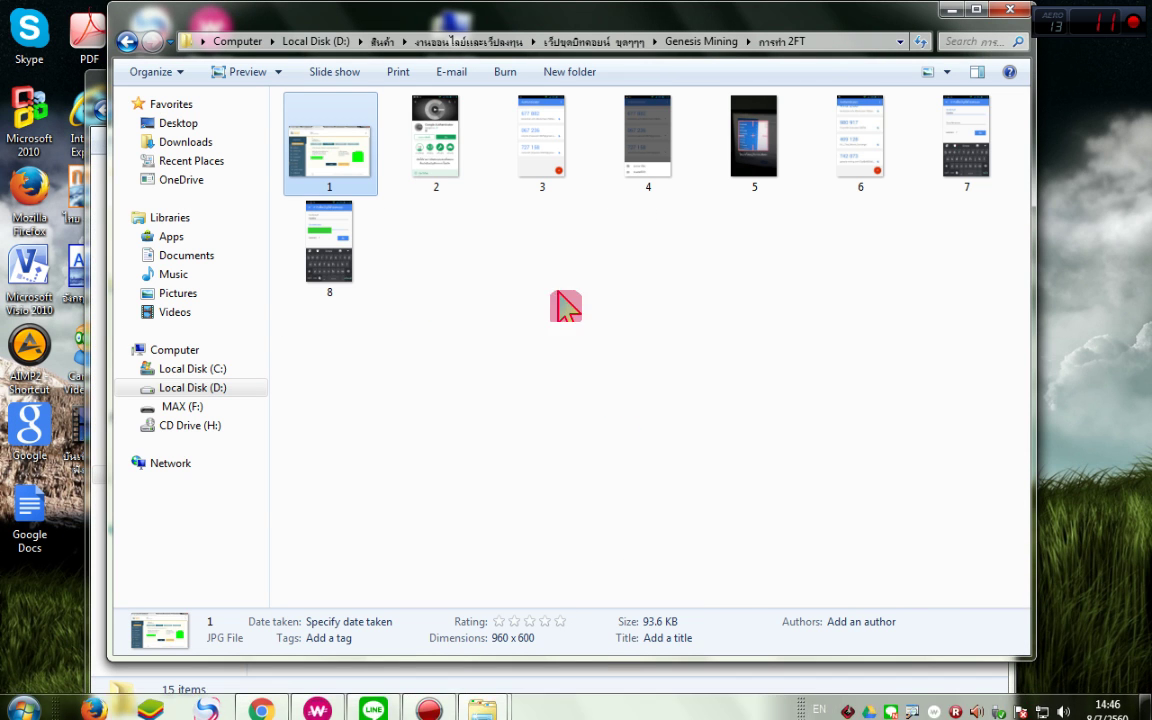
double_click(437, 185)
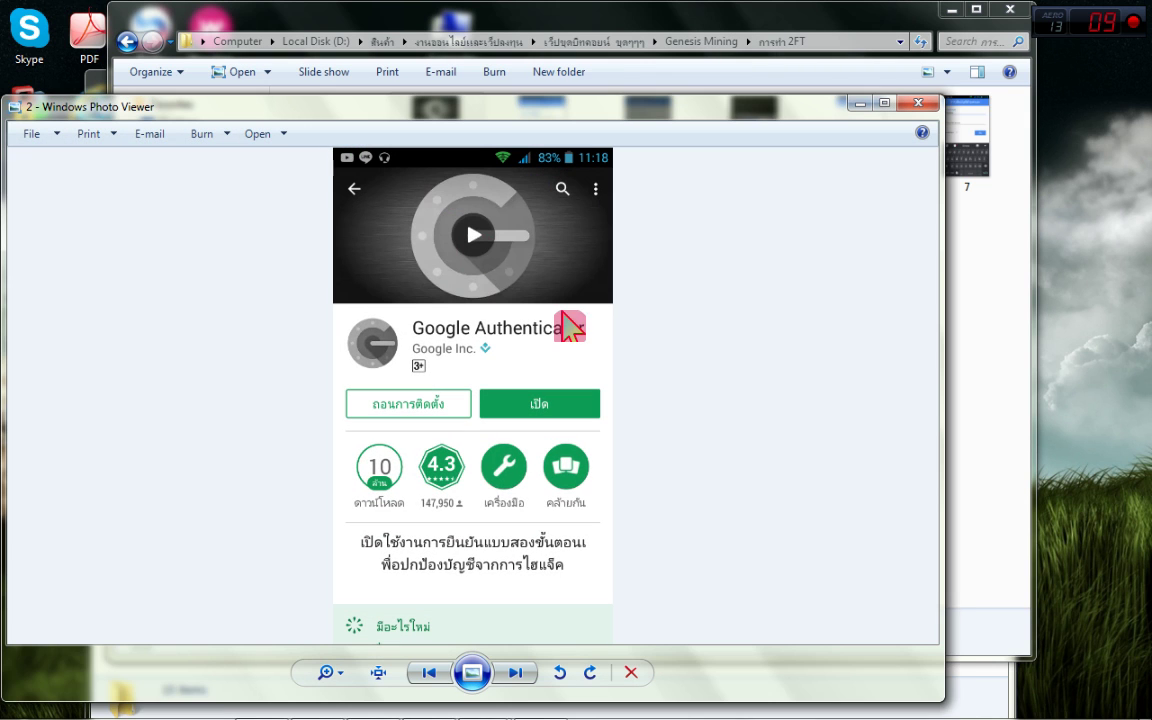
key(ctrl+2)
mouse_move(690, 222)
mouse_down()
mouse_move(420, 628)
mouse_move(955, 488)
mouse_move(712, 539)
mouse_up()
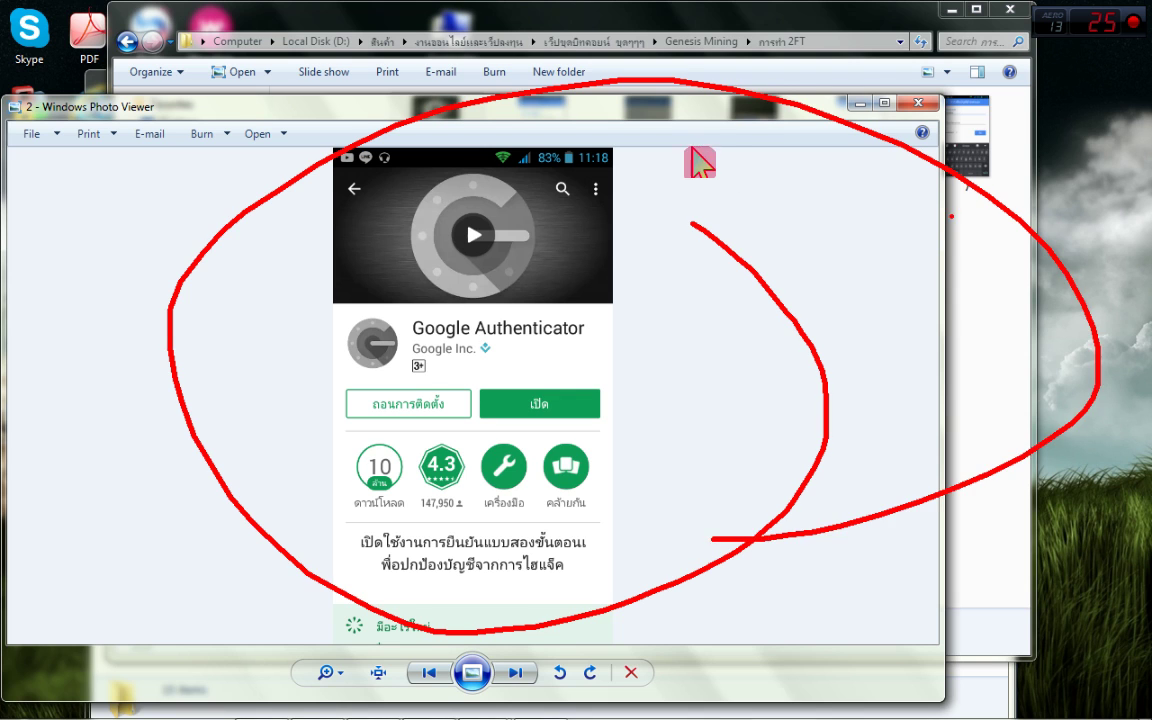
key(Escape)
click(921, 102)
click(676, 674)
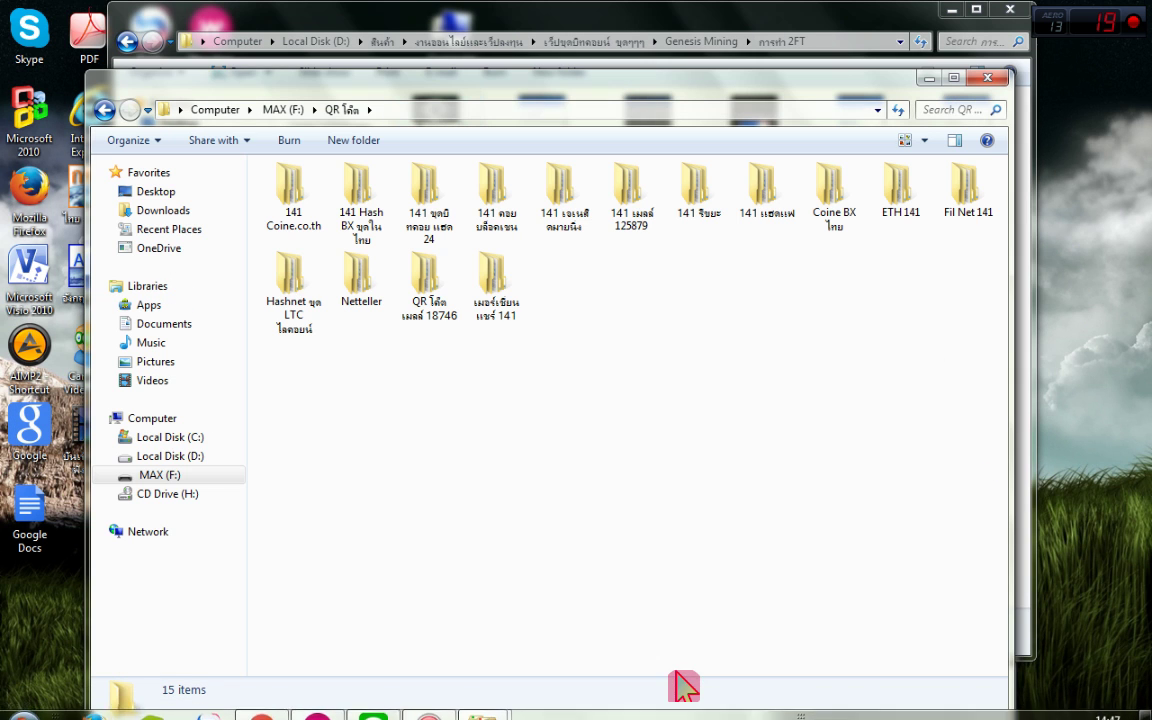
key(ctrl+2)
mouse_move(715, 365)
mouse_down()
mouse_move(586, 406)
mouse_move(1030, 240)
mouse_move(482, 413)
mouse_up()
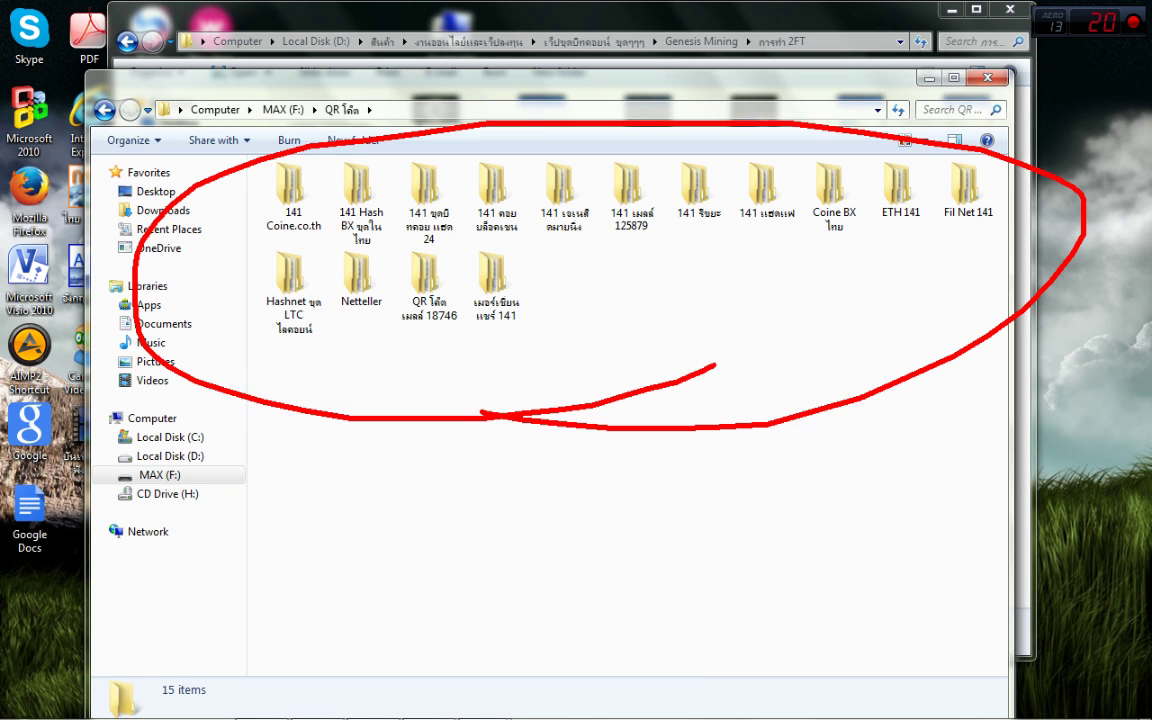
key(Escape)
click(731, 28)
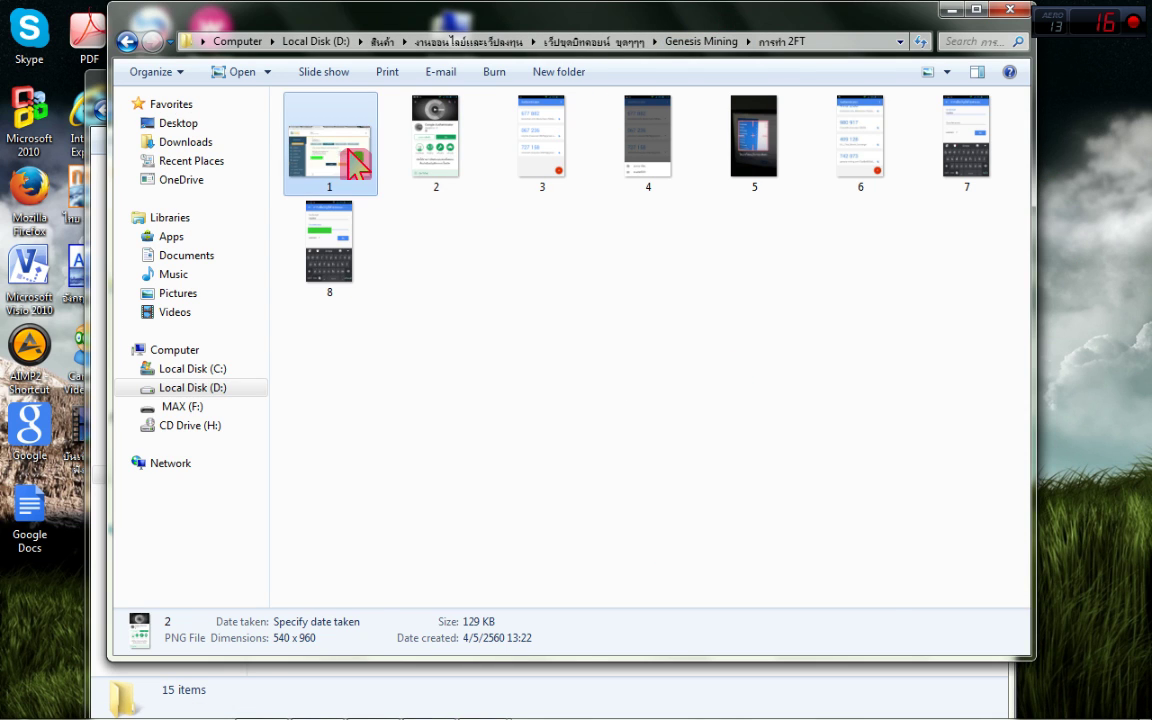
double_click(355, 165)
key(ctrl+2)
mouse_move(833, 412)
mouse_down()
mouse_move(663, 514)
mouse_move(830, 378)
mouse_up()
drag(389, 490, 425, 480)
drag(440, 398, 432, 420)
key(e)
mouse_move(828, 365)
mouse_down()
mouse_move(401, 566)
mouse_move(918, 363)
mouse_up()
key(Escape)
key(ctrl+2)
drag(742, 440, 715, 350)
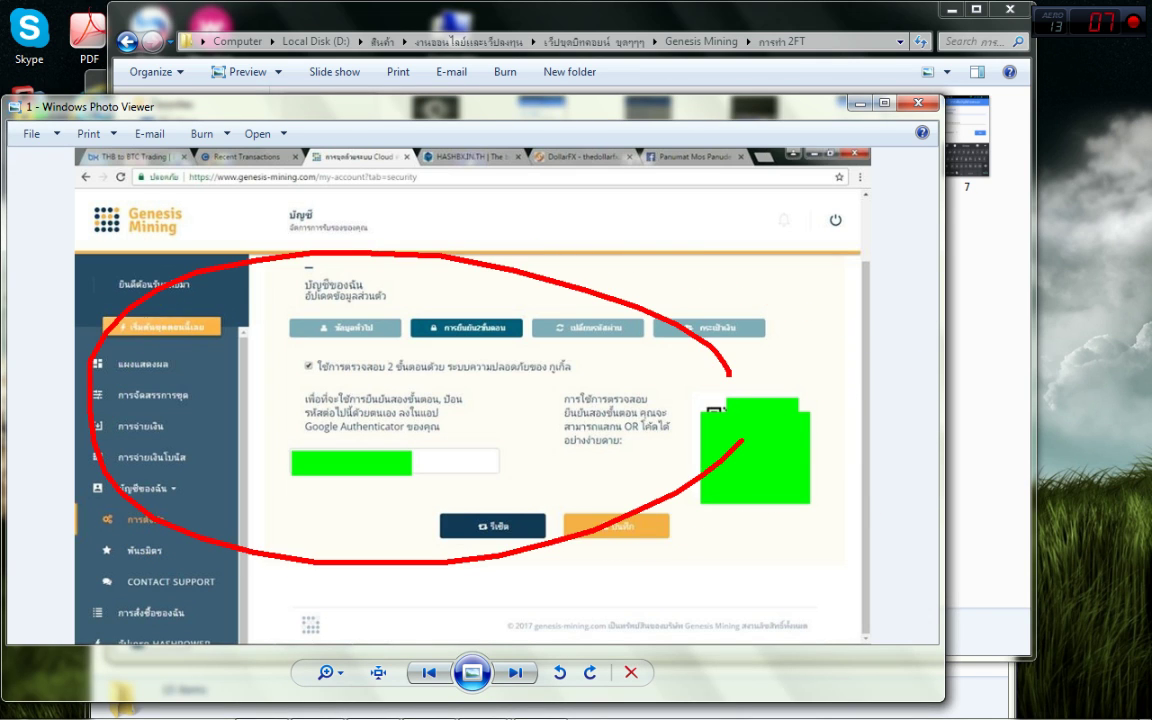
key(e)
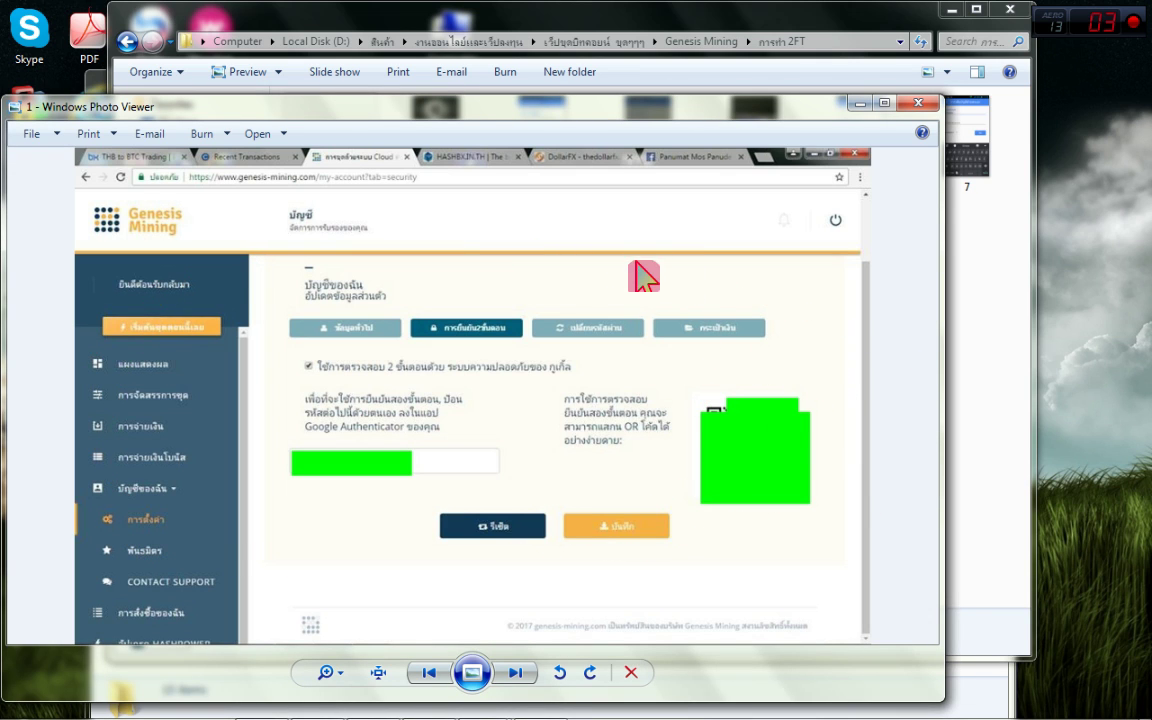
mouse_move(813, 398)
mouse_down()
mouse_move(240, 545)
mouse_move(588, 390)
mouse_up()
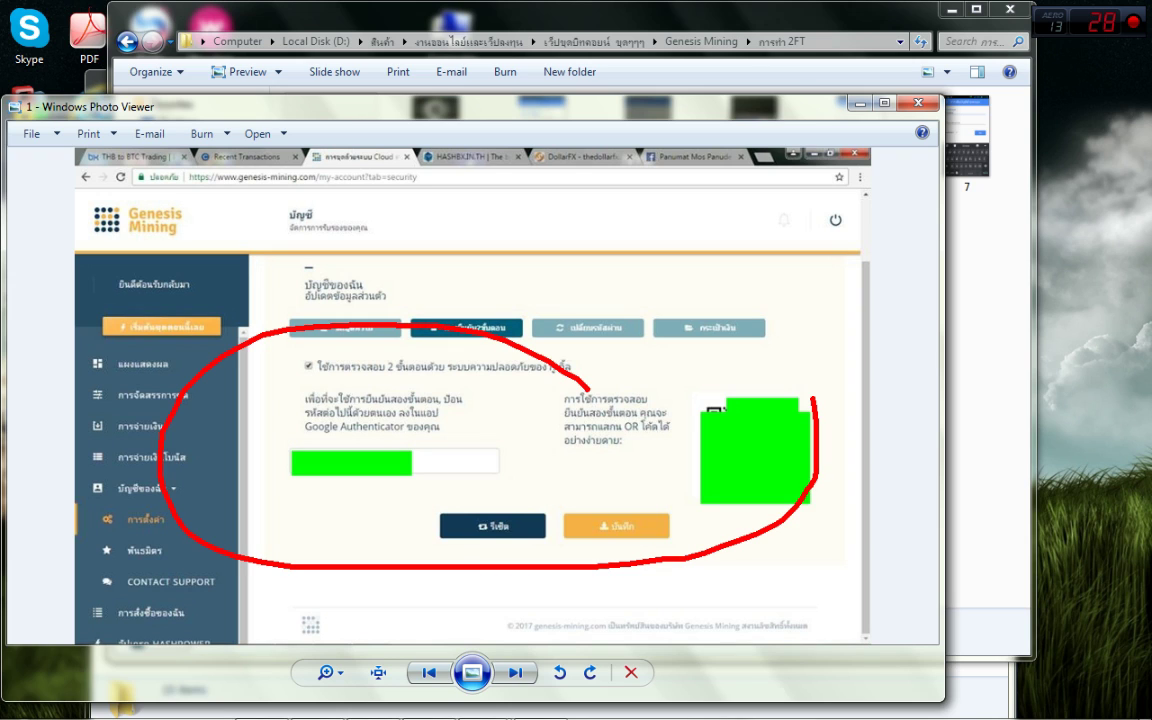
key(e)
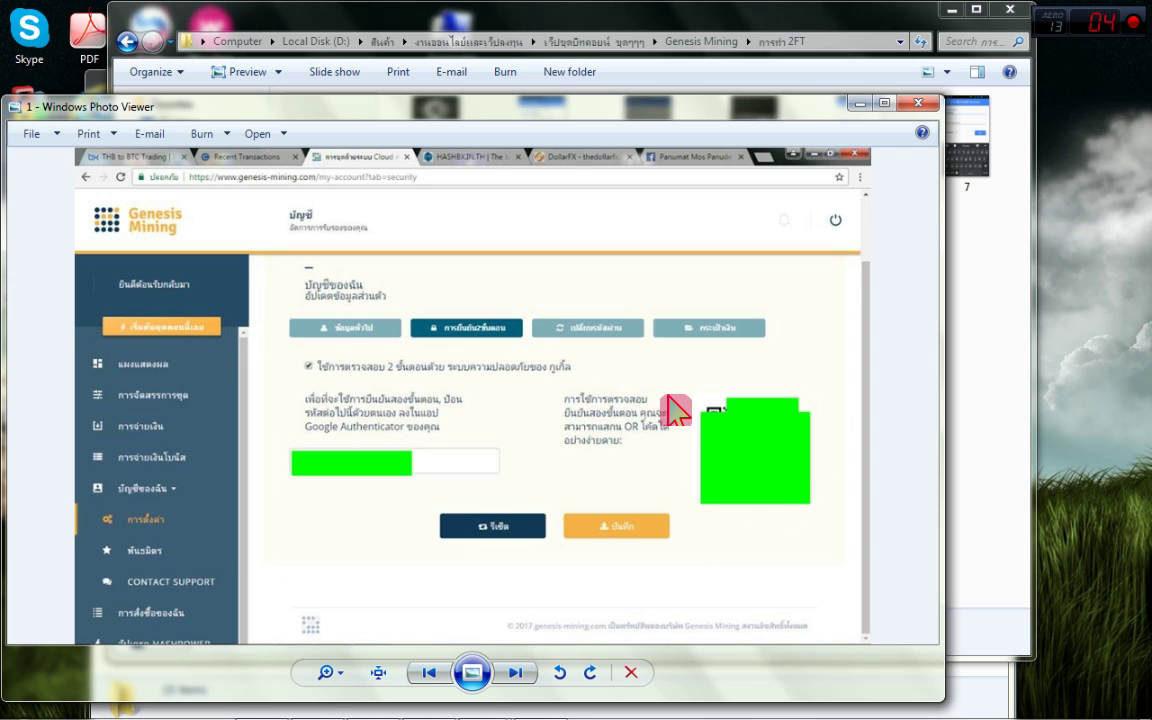
drag(666, 402, 700, 380)
key(e)
mouse_move(780, 445)
mouse_down()
mouse_move(738, 524)
mouse_move(735, 462)
mouse_up()
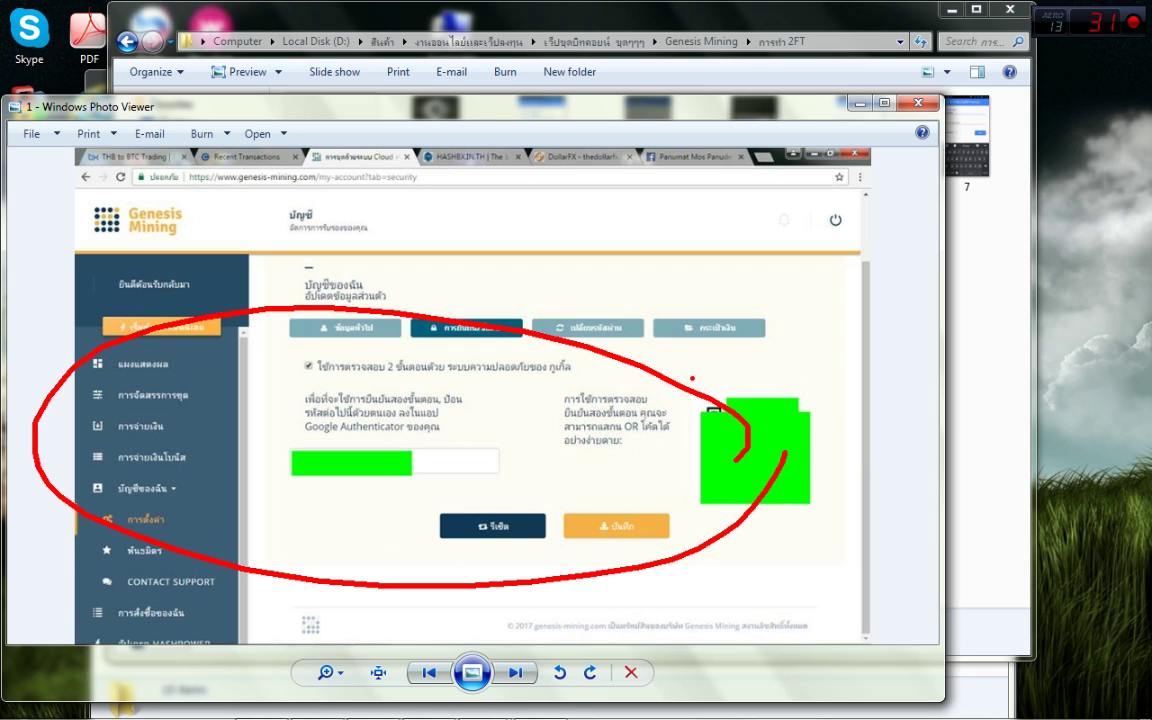
key(e)
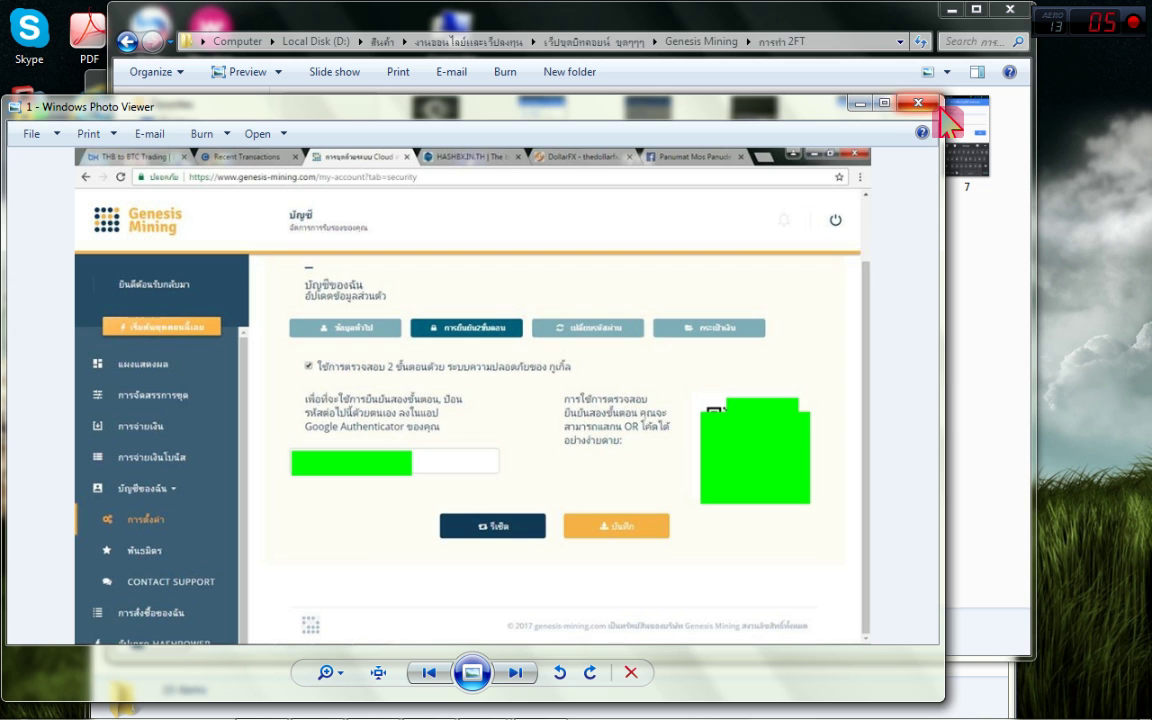
key(ctrl+2)
drag(833, 382, 822, 365)
key(Escape)
click(918, 103)
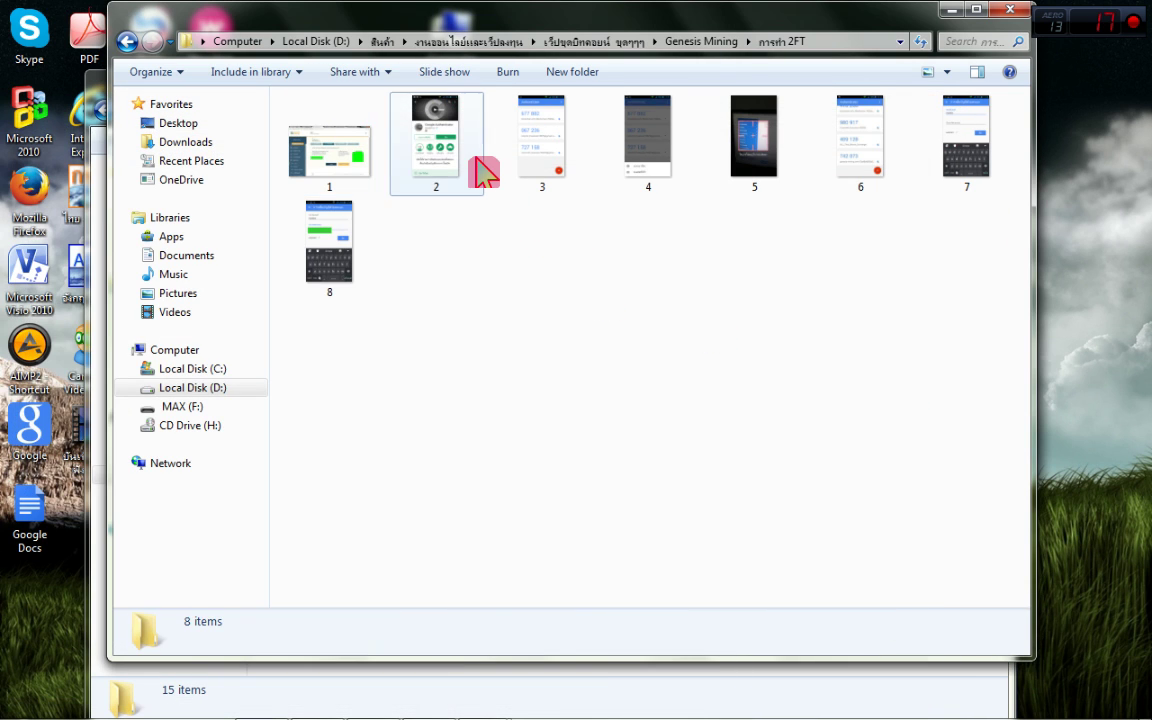
View the Google Authenticator screenshots 2 and 3, circling the authenticator codes, then close them.
double_click(481, 175)
click(918, 103)
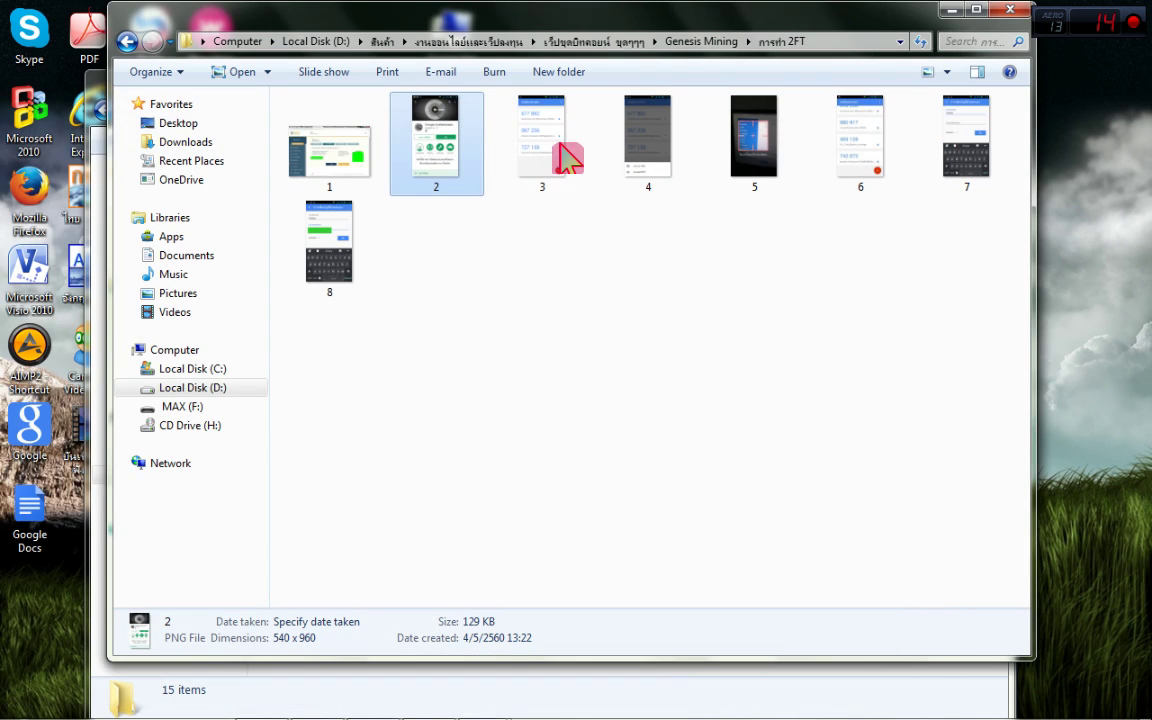
double_click(548, 149)
key(ctrl+2)
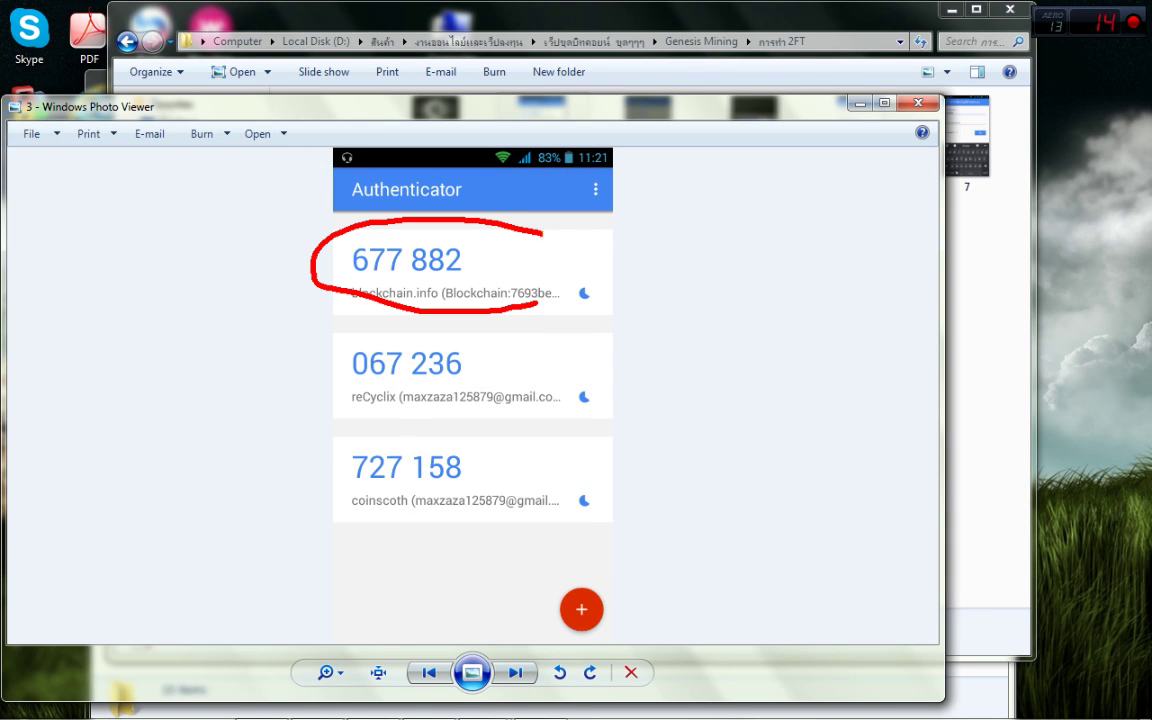
mouse_move(455, 340)
mouse_down()
mouse_move(420, 405)
mouse_move(455, 338)
mouse_up()
drag(290, 490, 352, 517)
key(Escape)
key(ctrl+2)
mouse_move(504, 404)
mouse_down()
mouse_move(465, 350)
mouse_move(485, 383)
mouse_up()
drag(528, 298, 383, 258)
key(Escape)
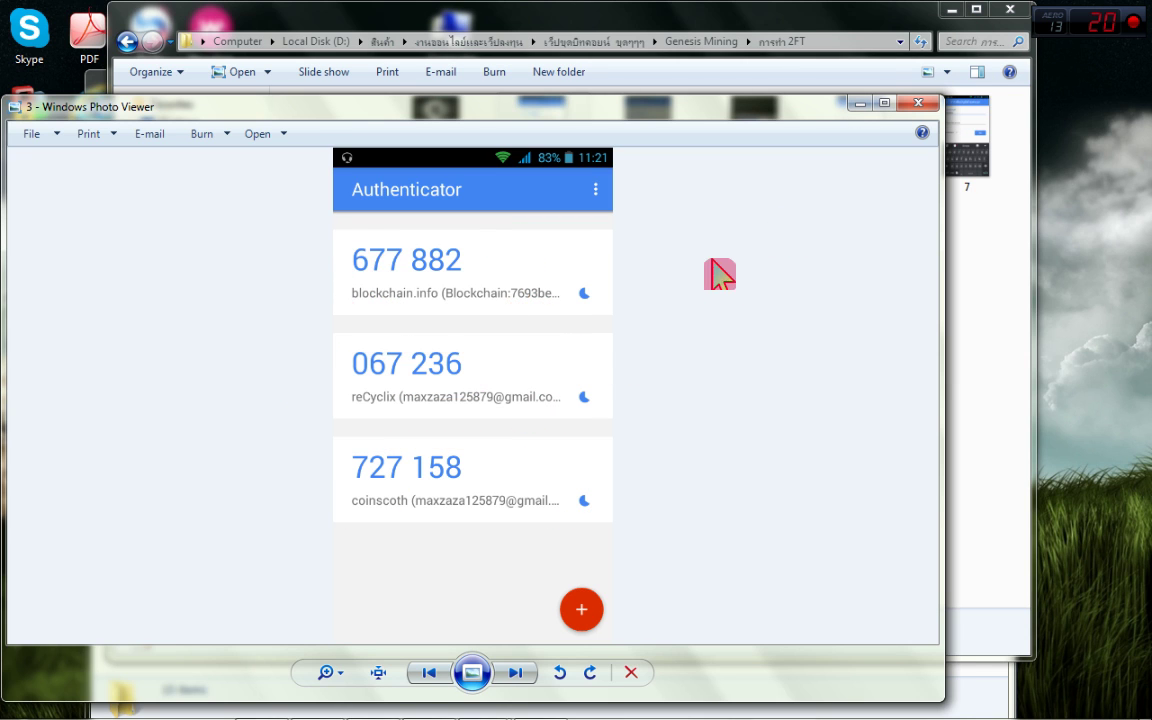
click(917, 104)
Eject the MAX (F:) drive from the Computer view and close the Explorer window.
mouse_move(483, 706)
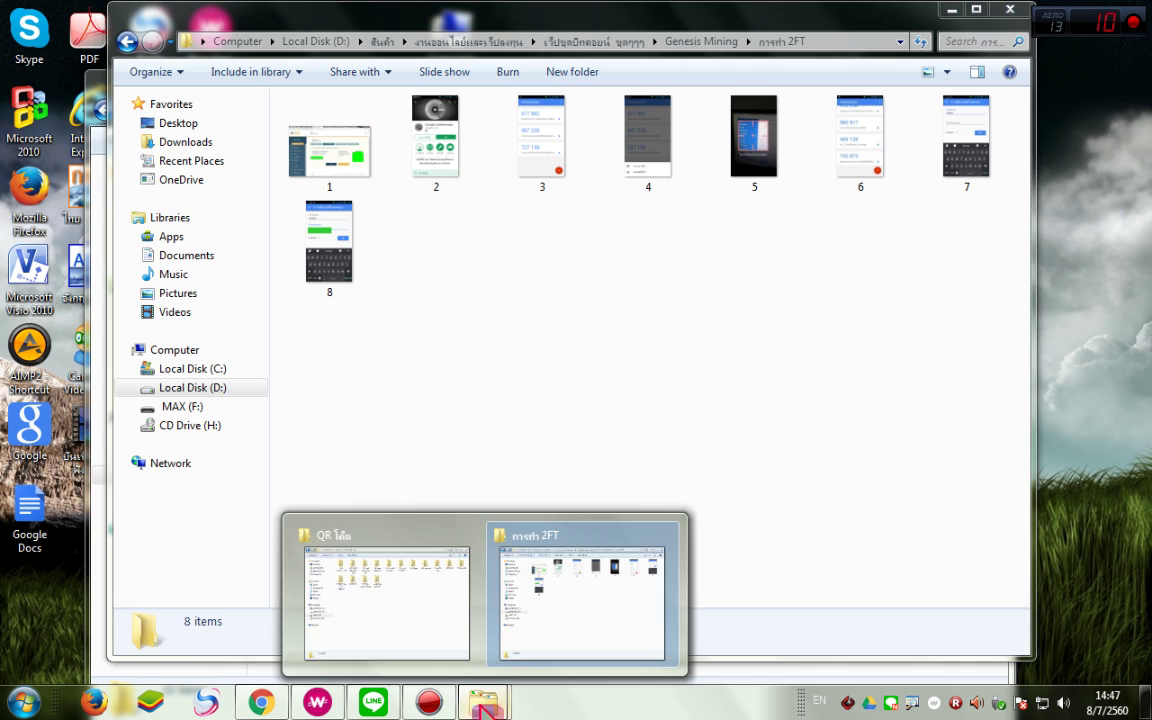
click(373, 607)
click(145, 420)
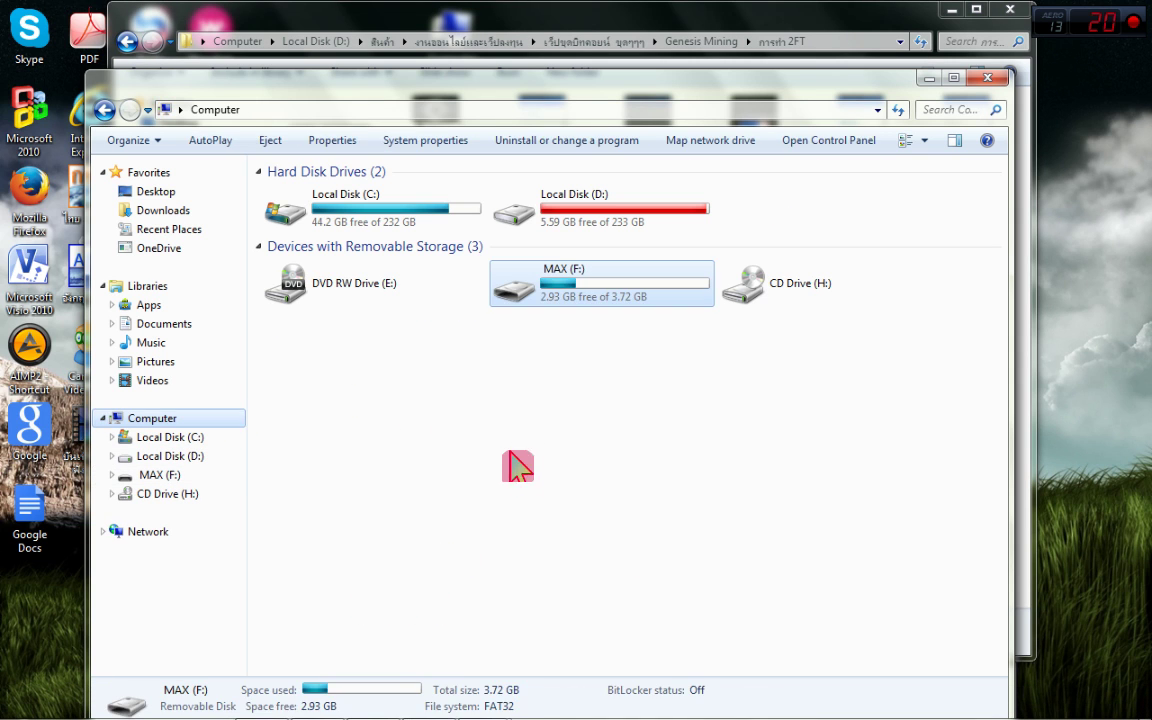
click(600, 300)
key(shift+F10)
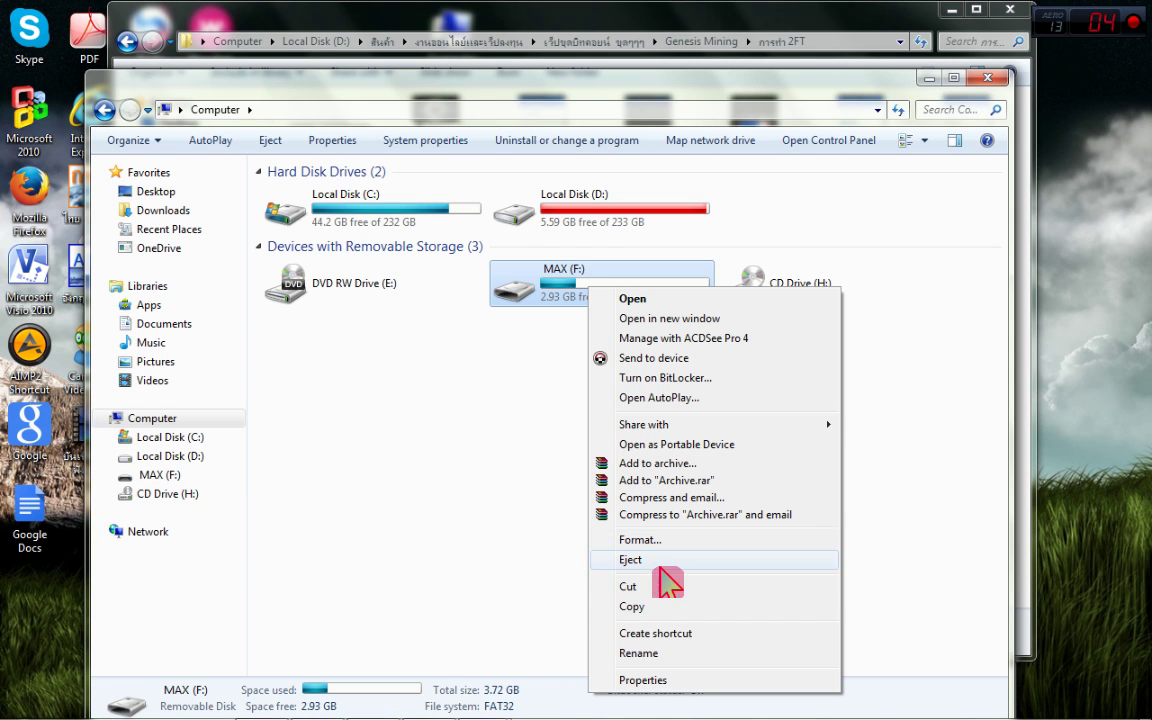
click(650, 558)
click(987, 77)
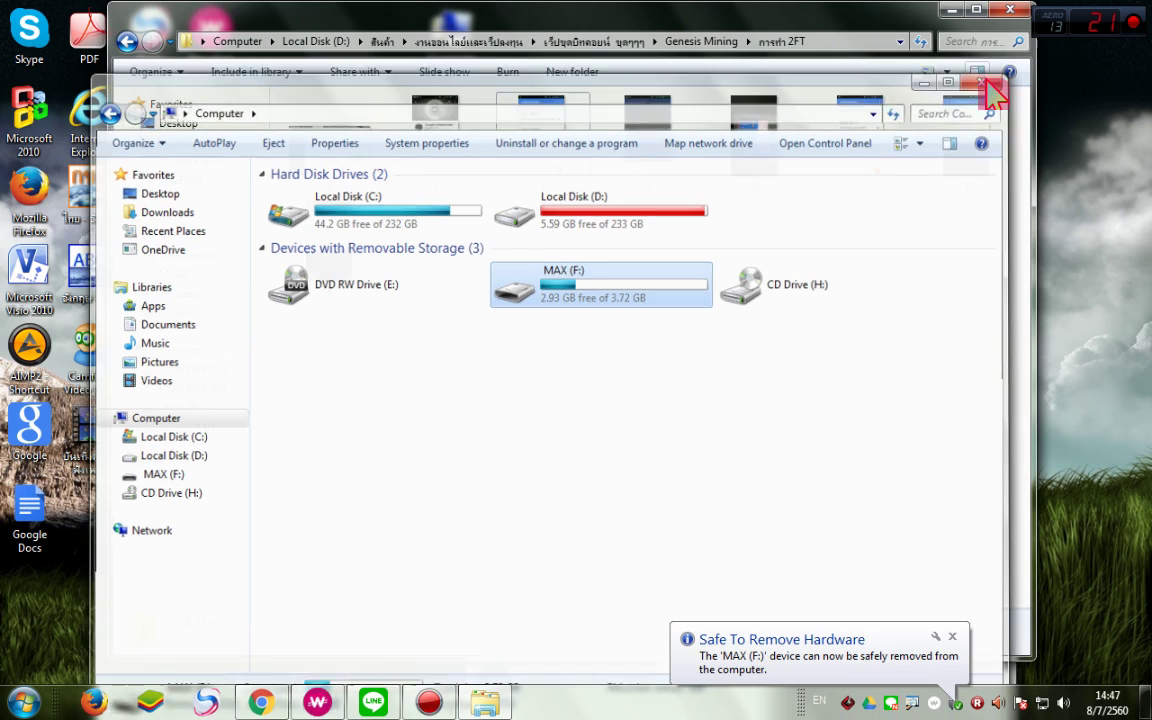
Maximize Chrome and switch to the 'Security | HashFlare' token login tab.
click(263, 704)
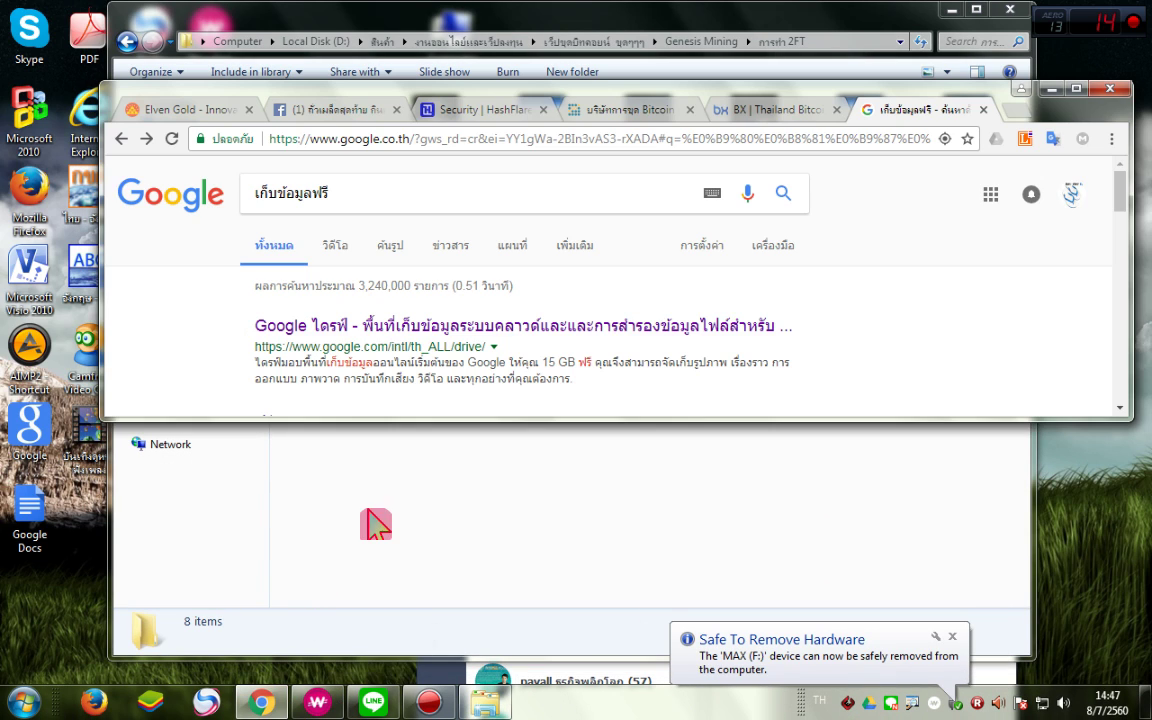
double_click(975, 90)
click(415, 13)
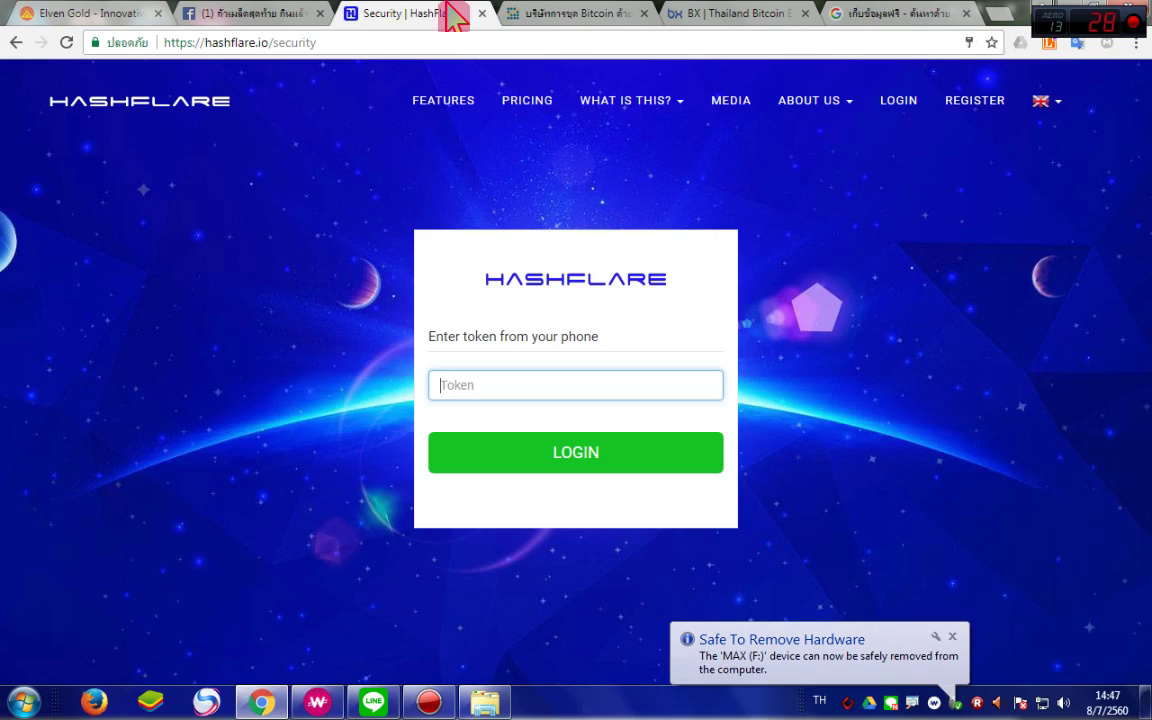
mouse_move(495, 703)
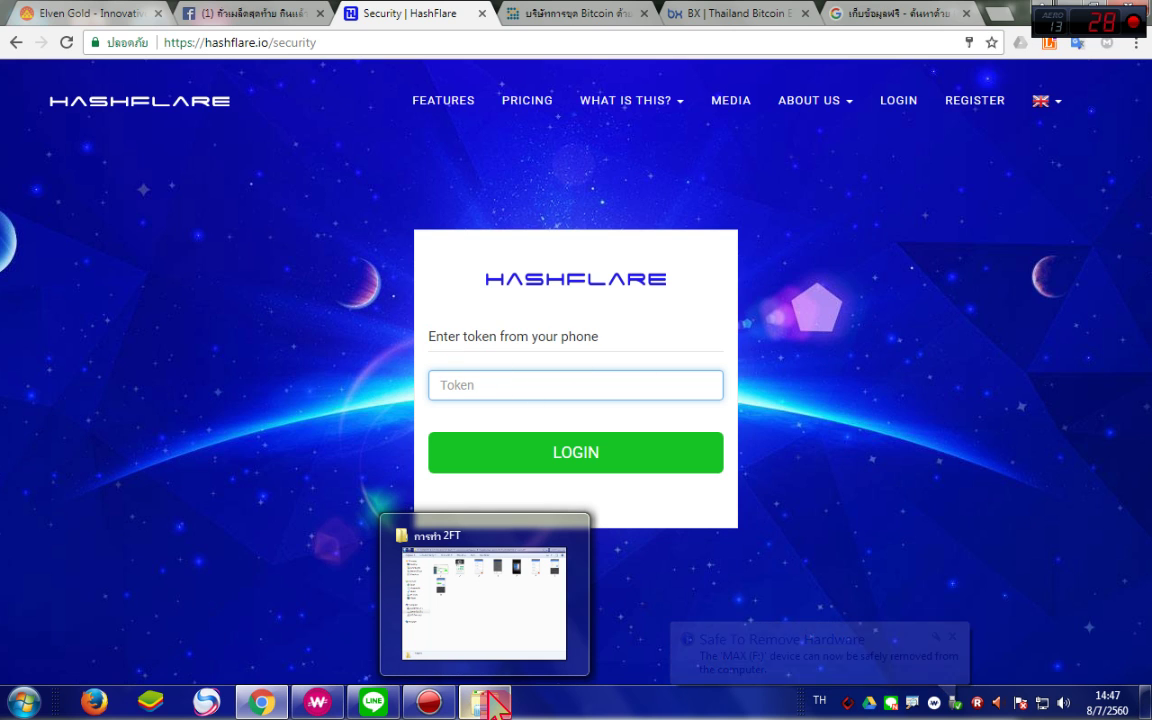
Select 2FA screenshot 2 in Explorer, then return to HashFlare and circle the token entry box.
click(493, 700)
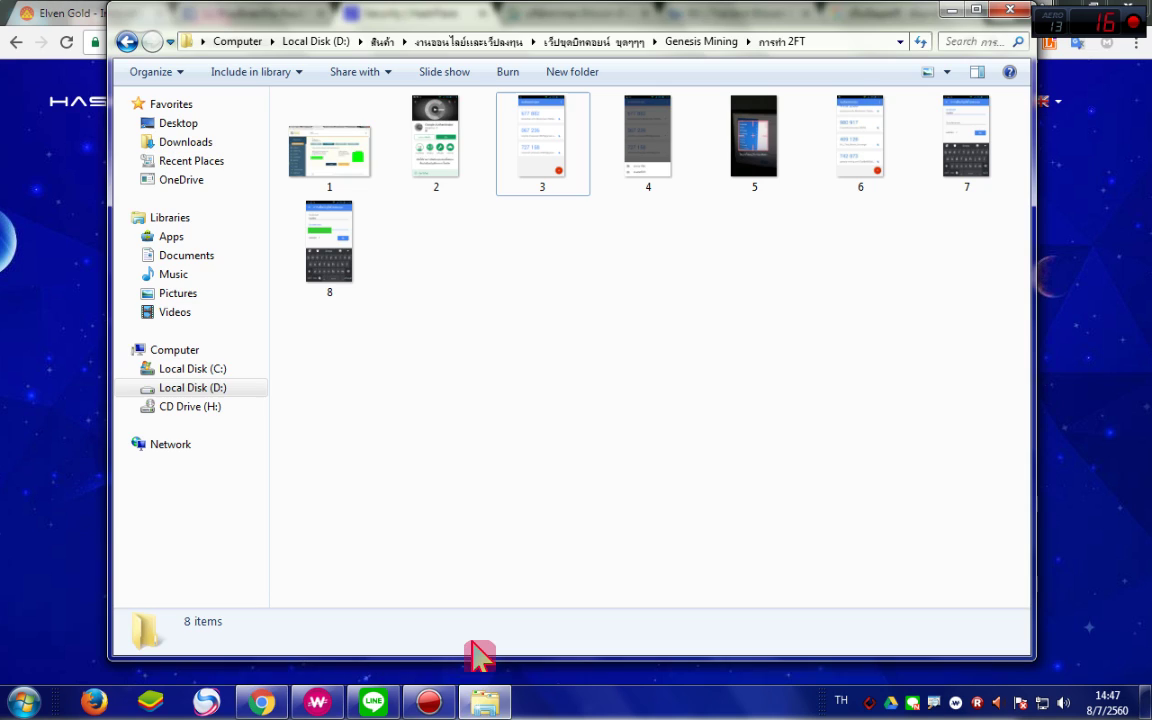
click(455, 163)
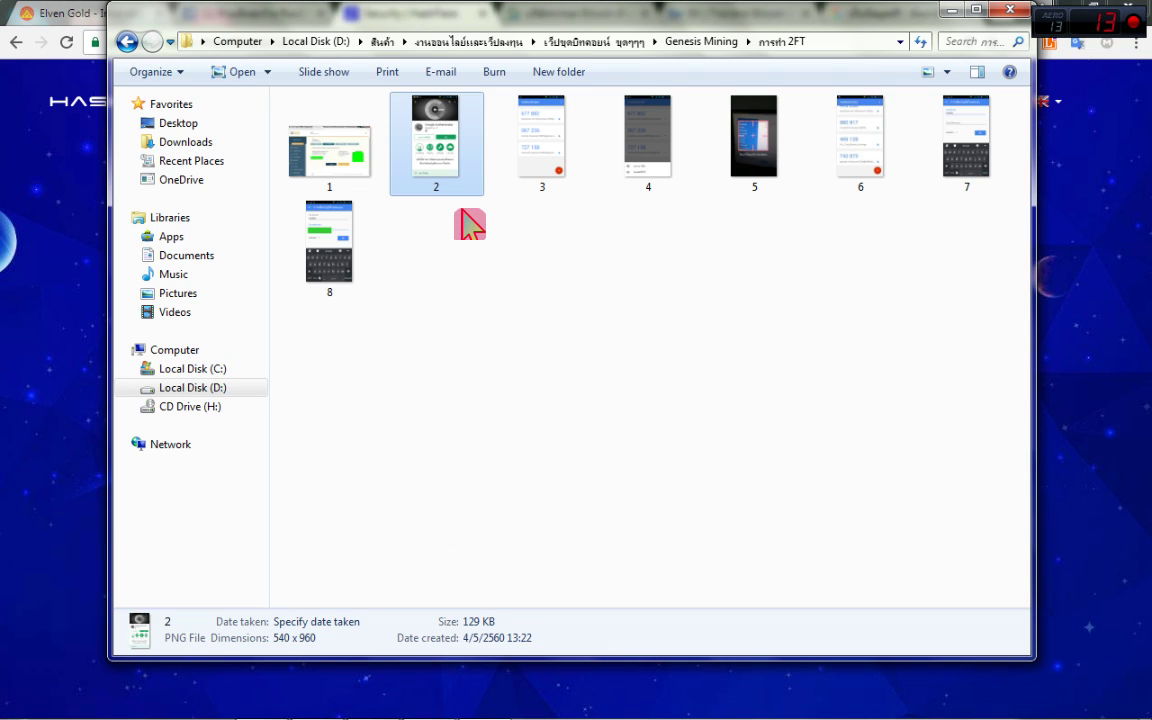
click(1117, 250)
key(ctrl+2)
mouse_move(761, 386)
mouse_down()
mouse_move(602, 203)
mouse_move(737, 490)
mouse_up()
key(Escape)
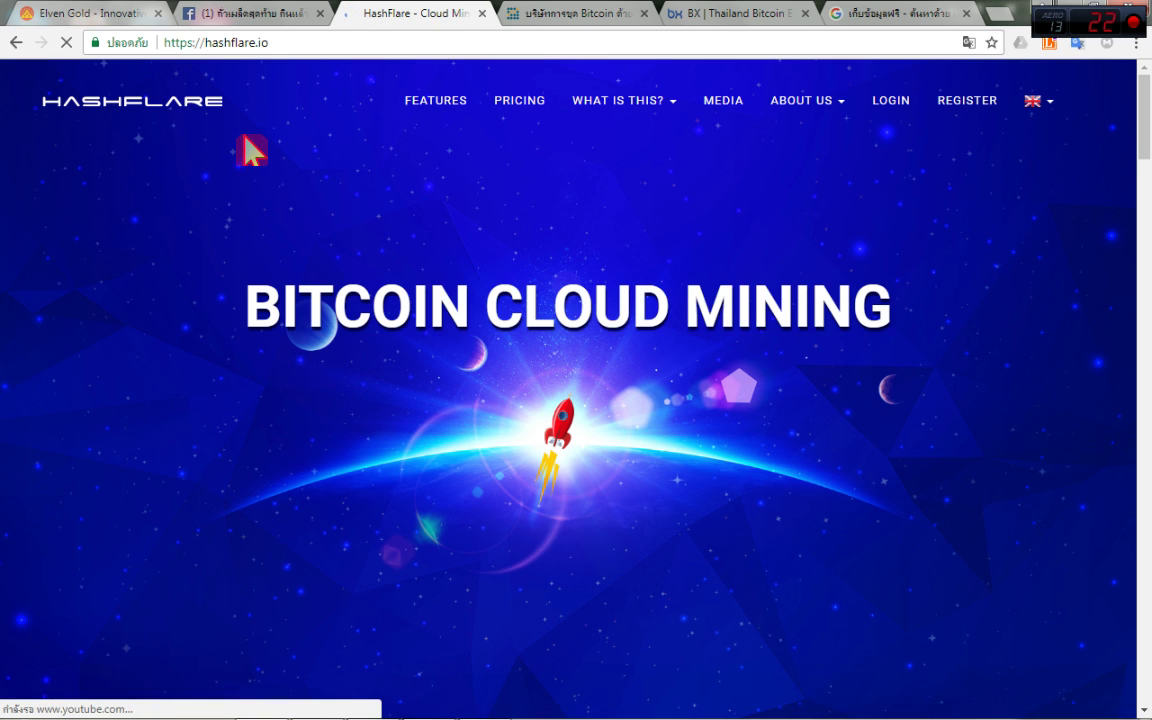
Scroll the hashflare.io home page down to its company footer, then switch to Facebook.
scroll(400, 340, down, 10)
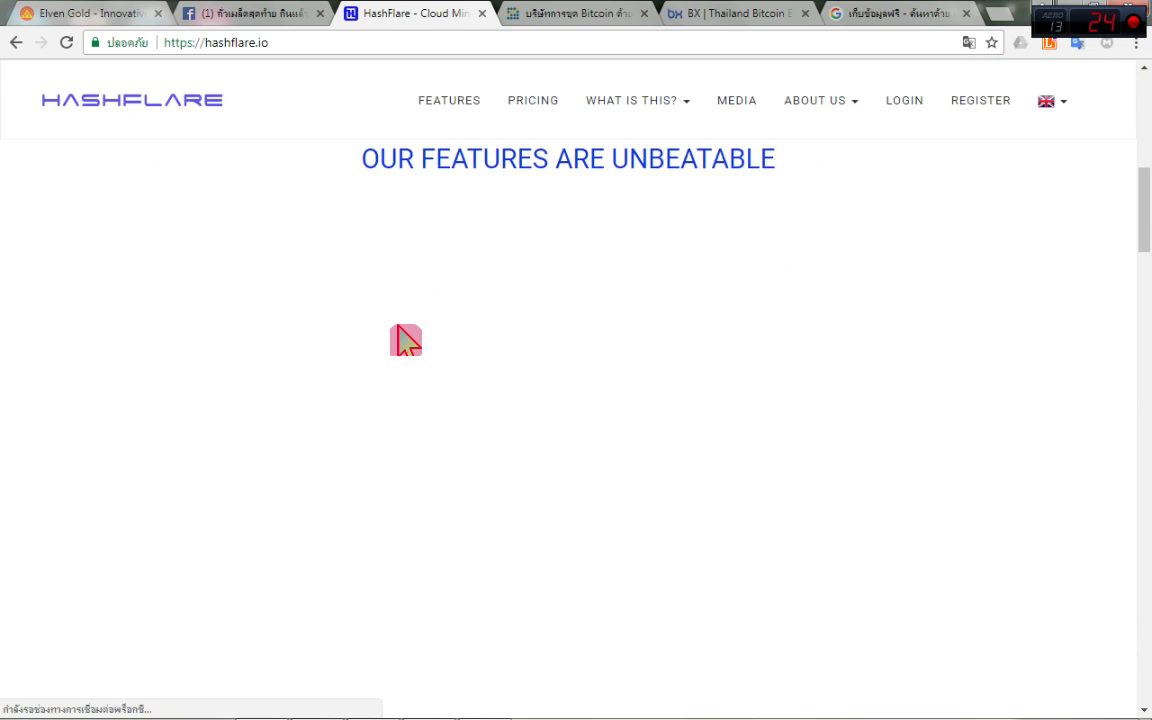
scroll(396, 333, down, 20)
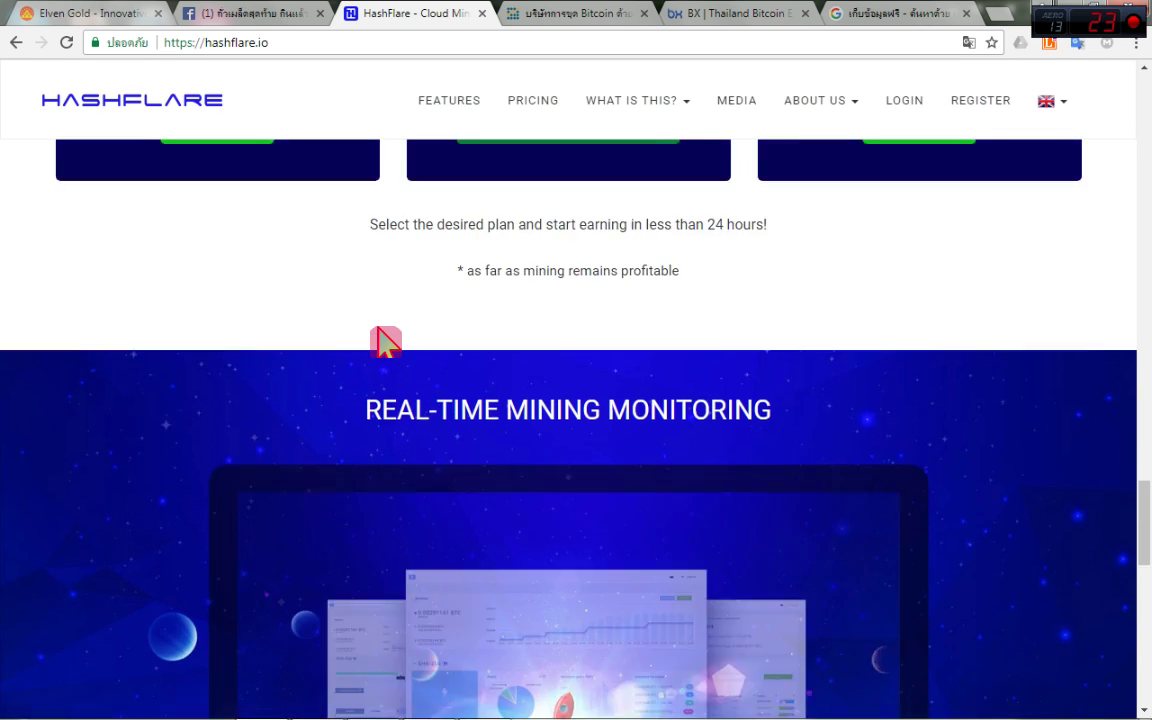
scroll(392, 322, down, 3)
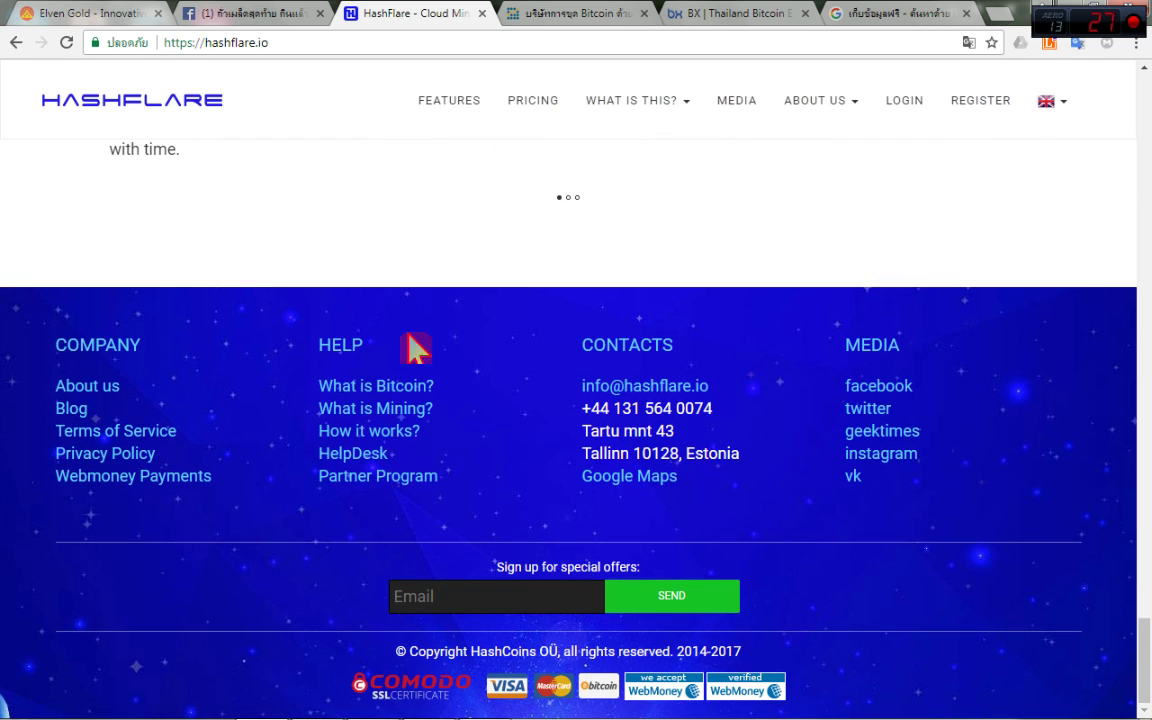
click(272, 14)
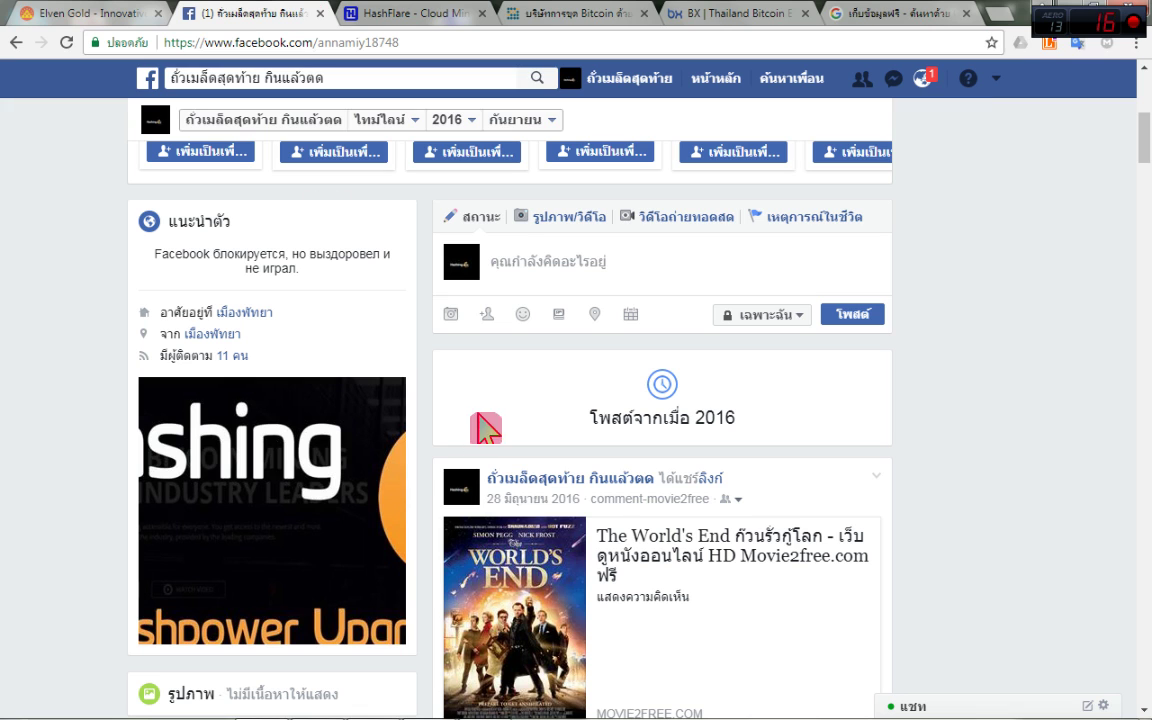
Open the unread message notification and a recent conversation in the Facebook inbox.
click(995, 82)
click(924, 77)
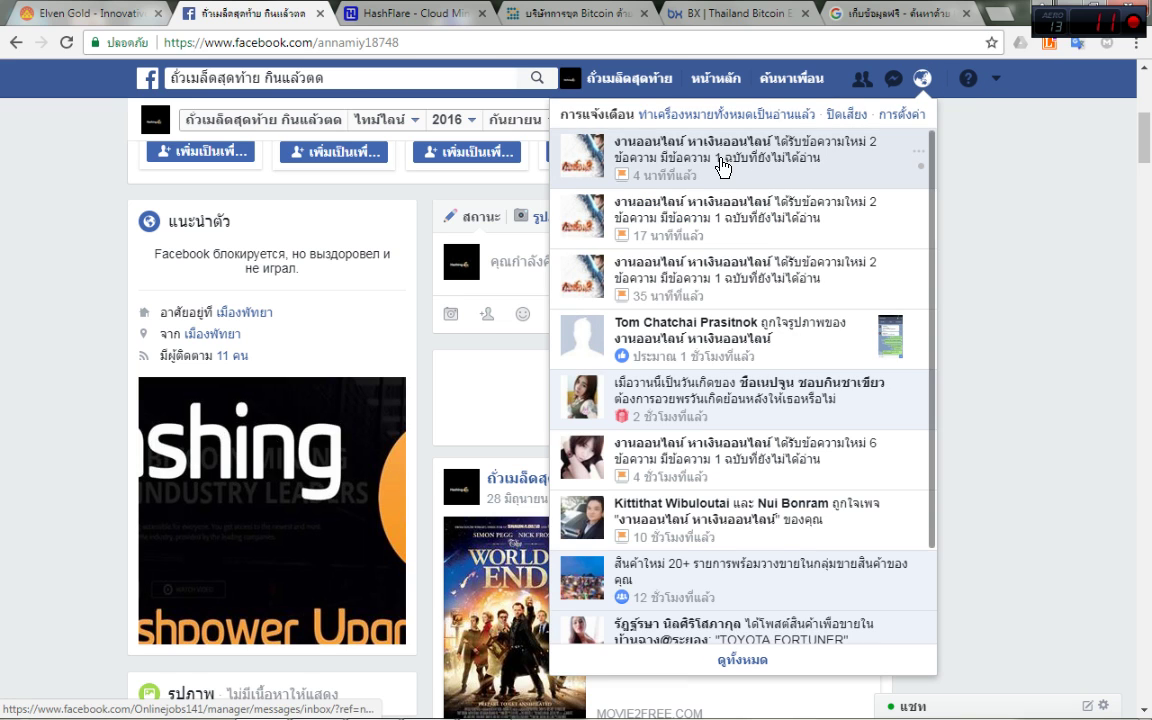
click(830, 167)
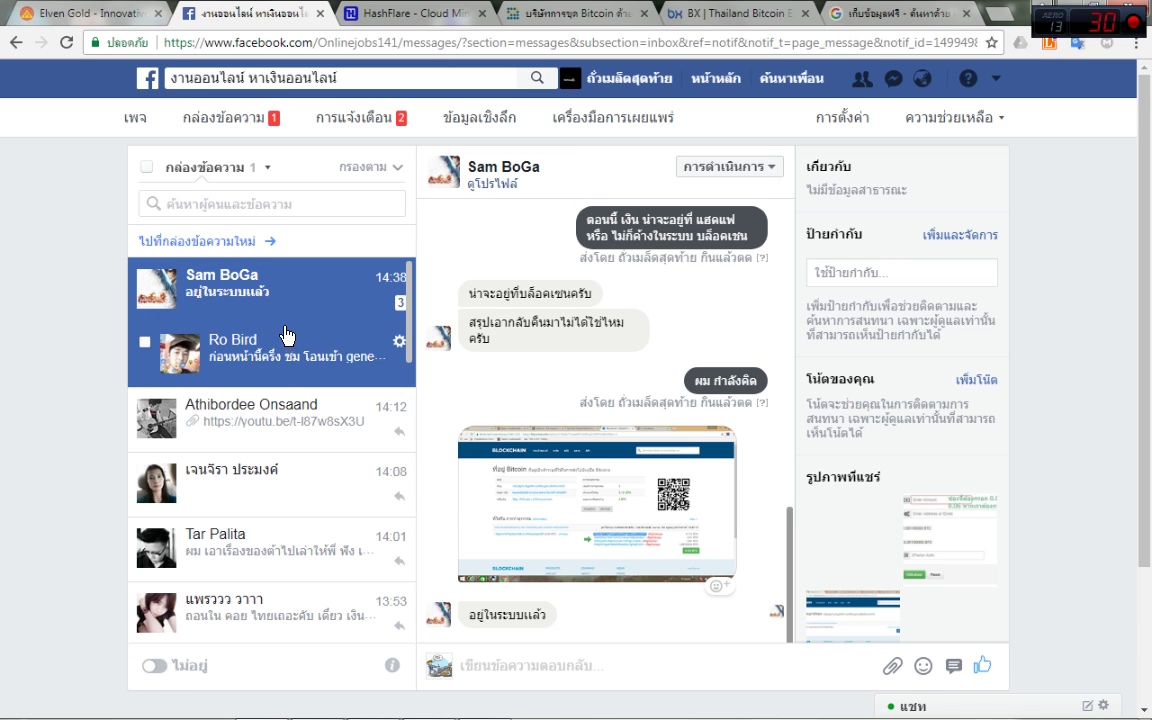
click(222, 494)
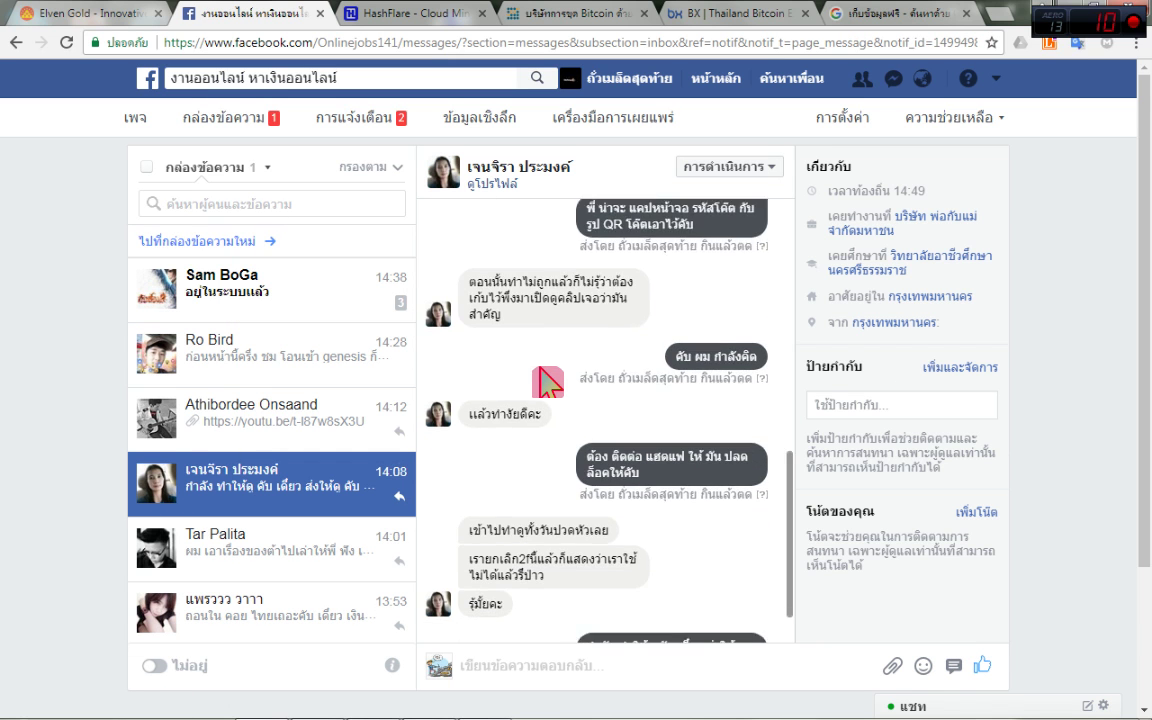
Switch to HashFlare, view a saved Genesis Mining screenshot in Photo Viewer, then close it.
click(360, 13)
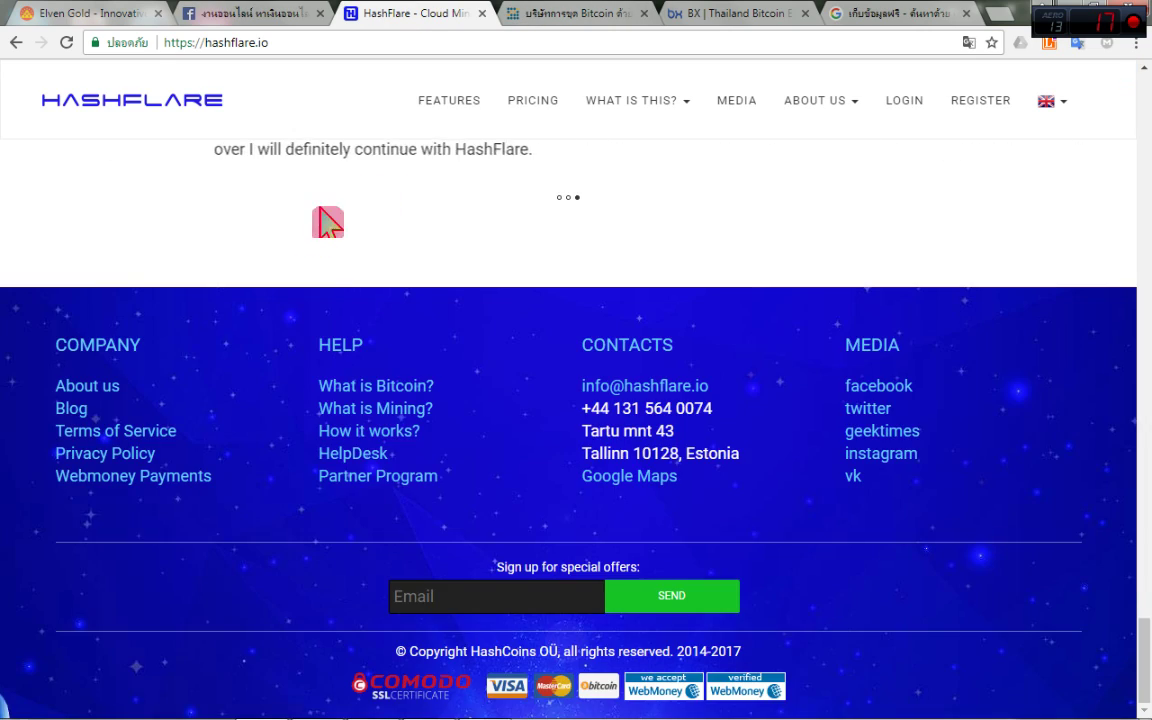
scroll(293, 249, up, 10)
scroll(268, 240, up, 4)
mouse_move(213, 138)
mouse_down()
mouse_move(316, 134)
mouse_move(200, 186)
mouse_up()
scroll(322, 278, down, 7)
scroll(352, 303, down, 4)
click(485, 703)
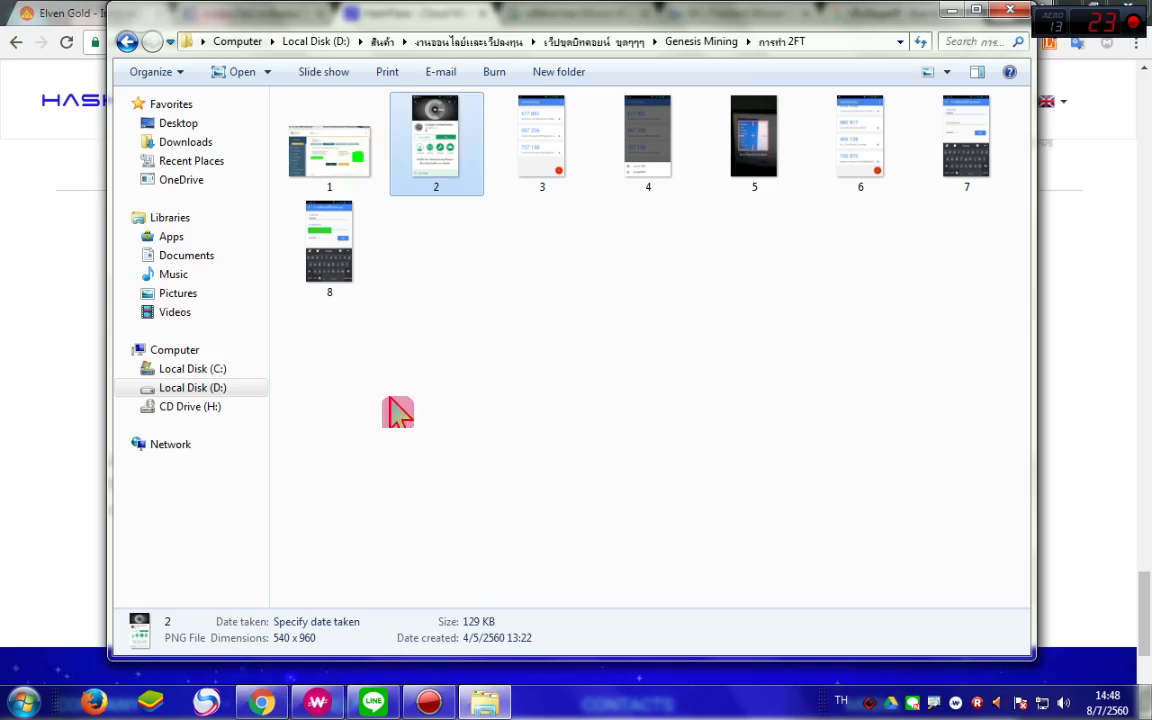
double_click(342, 150)
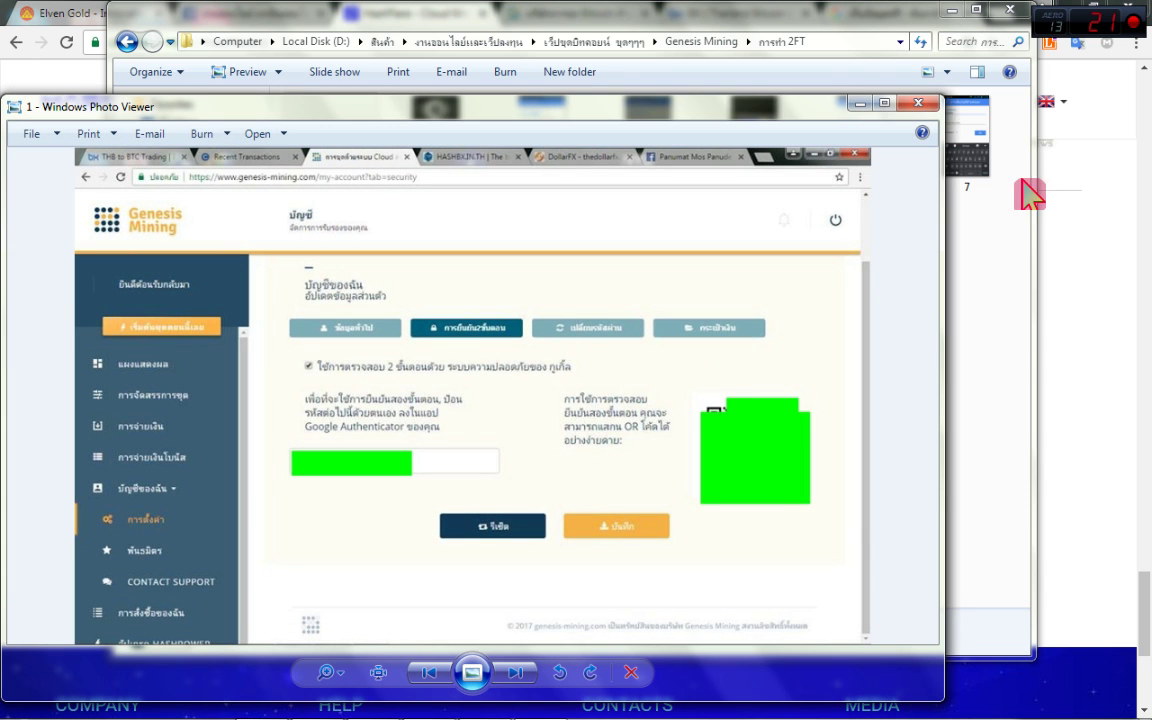
click(918, 103)
click(15, 329)
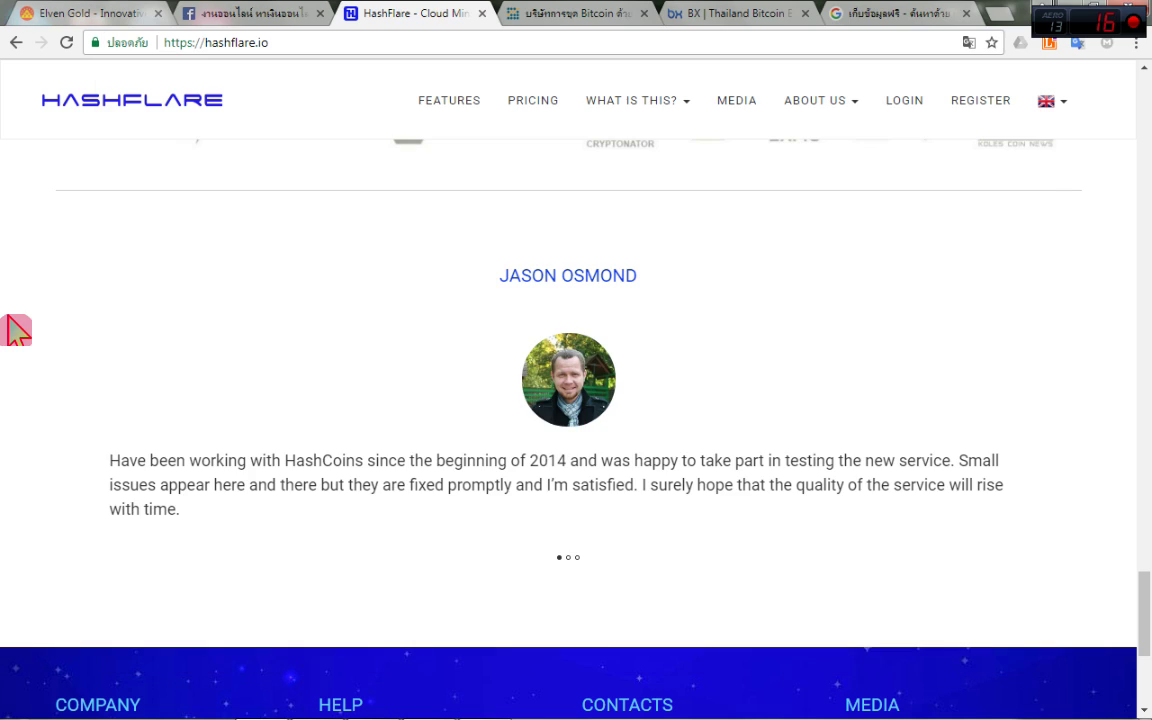
scroll(505, 390, down, 4)
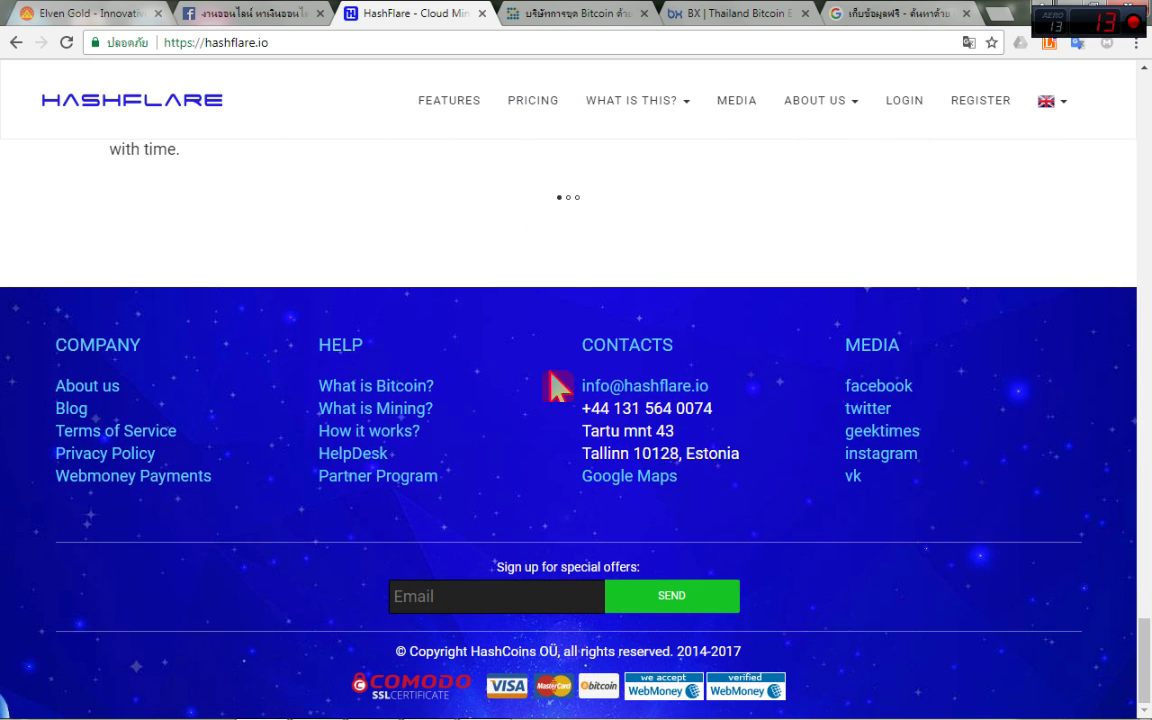
scroll(468, 296, up, 3)
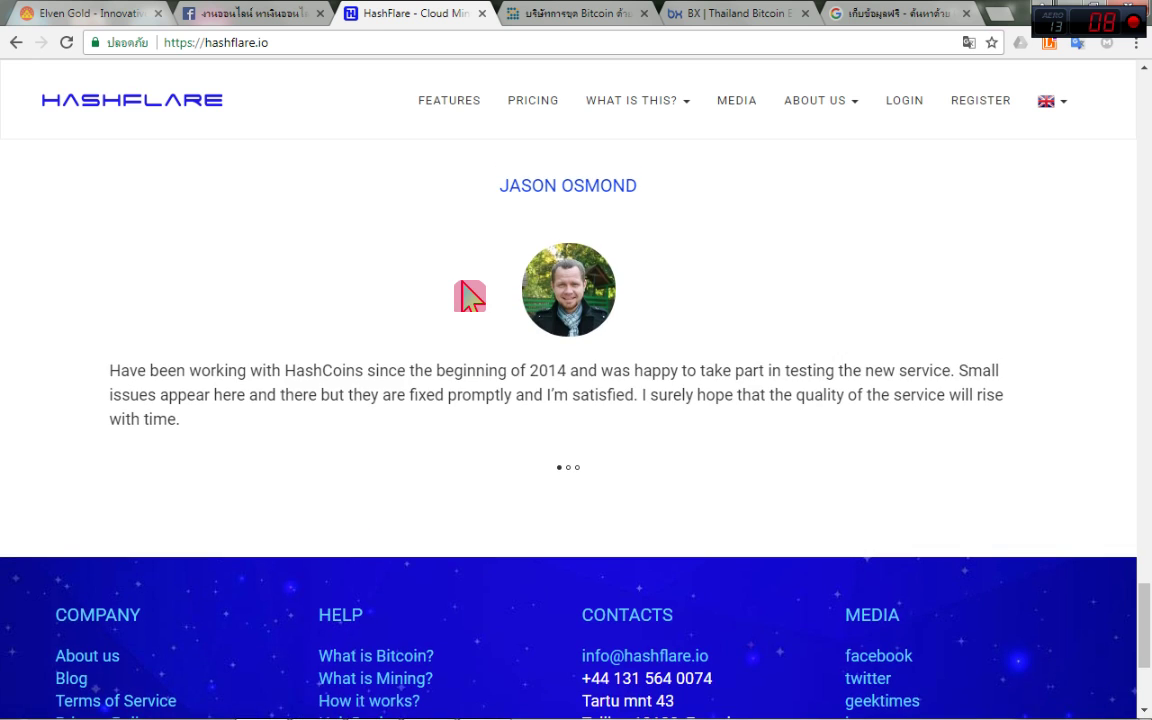
scroll(462, 301, down, 3)
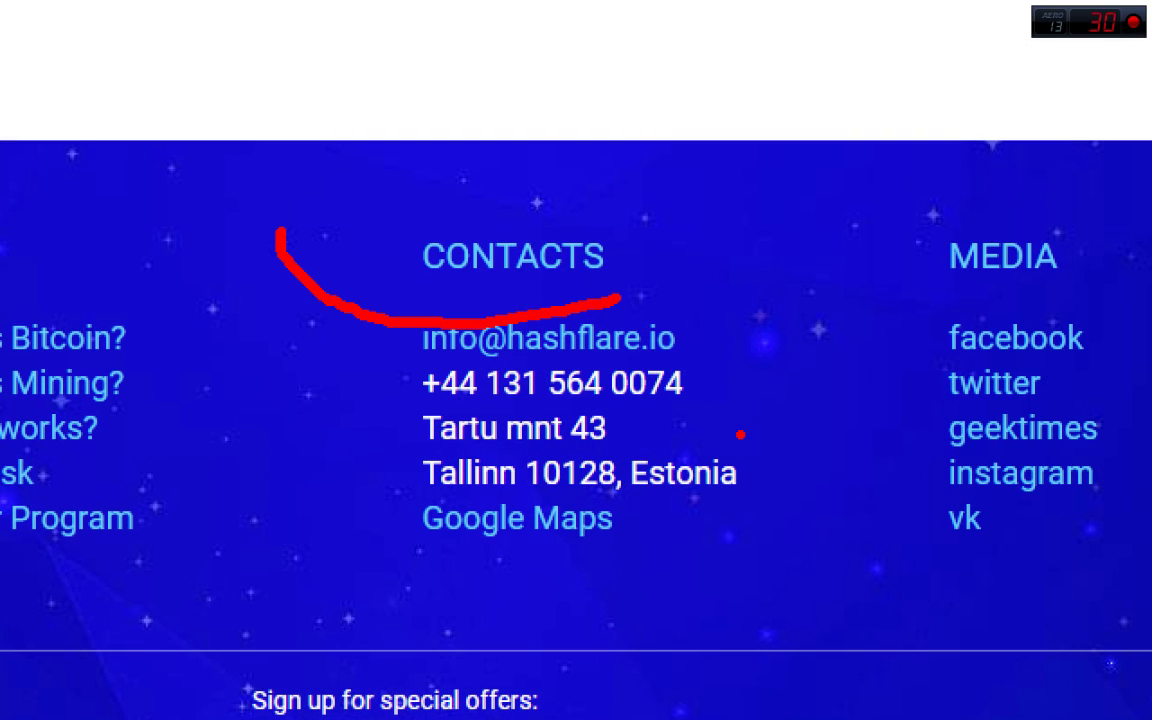
mouse_move(616, 298)
mouse_down()
mouse_move(409, 108)
mouse_move(295, 188)
mouse_up()
key(Escape)
key(ctrl+1)
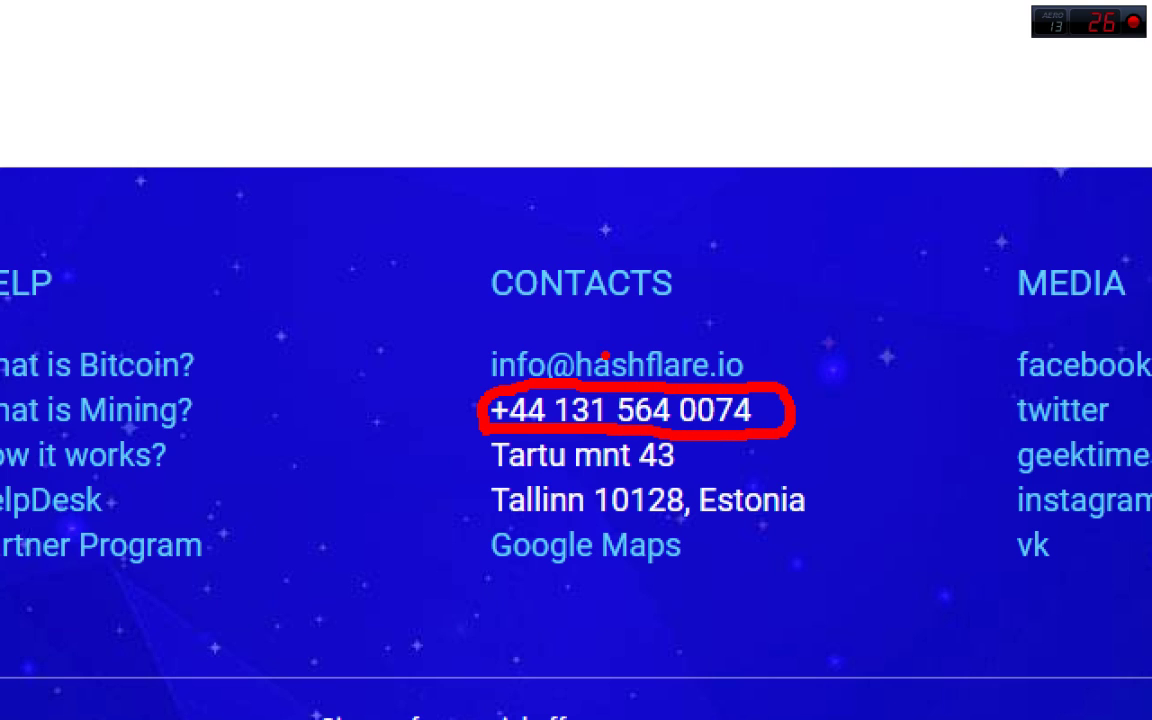
drag(463, 370, 778, 322)
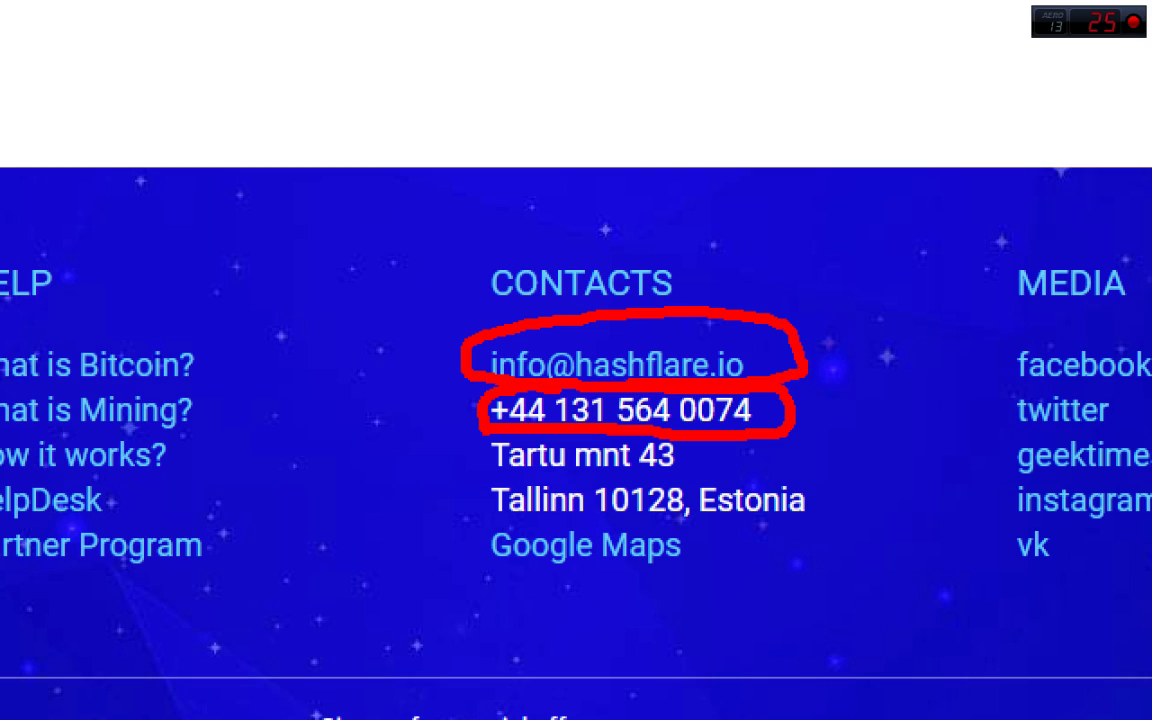
key(Escape)
key(ctrl+1)
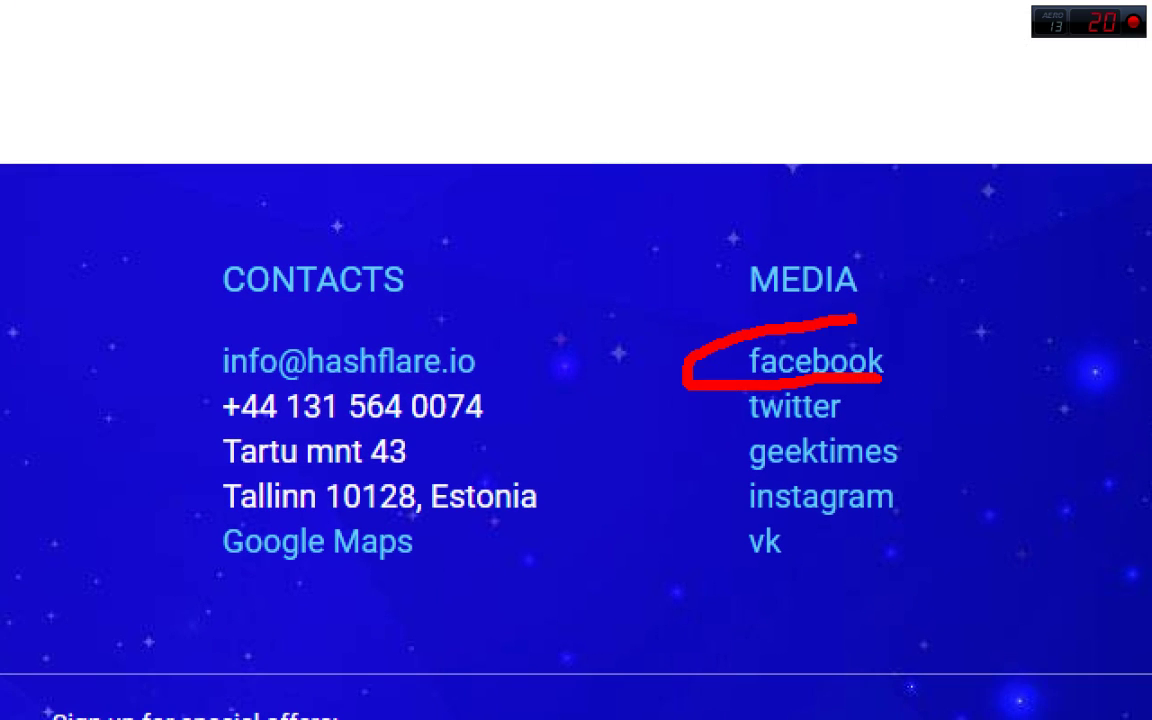
drag(810, 326, 886, 384)
key(Escape)
key(ctrl+1)
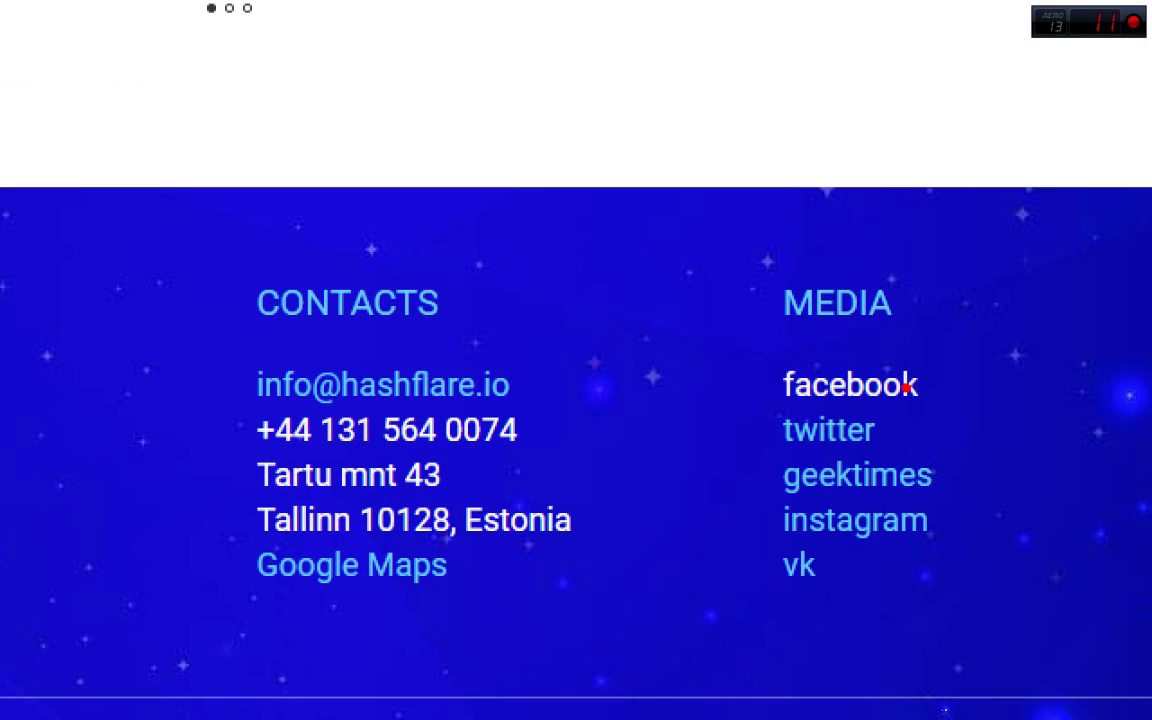
drag(822, 406, 932, 400)
key(Escape)
Open HashFlare's Facebook page from the footer link in a new tab and switch to it.
scroll(832, 342, up, 5)
scroll(832, 342, down, 2)
scroll(840, 355, down, 3)
right_click(864, 395)
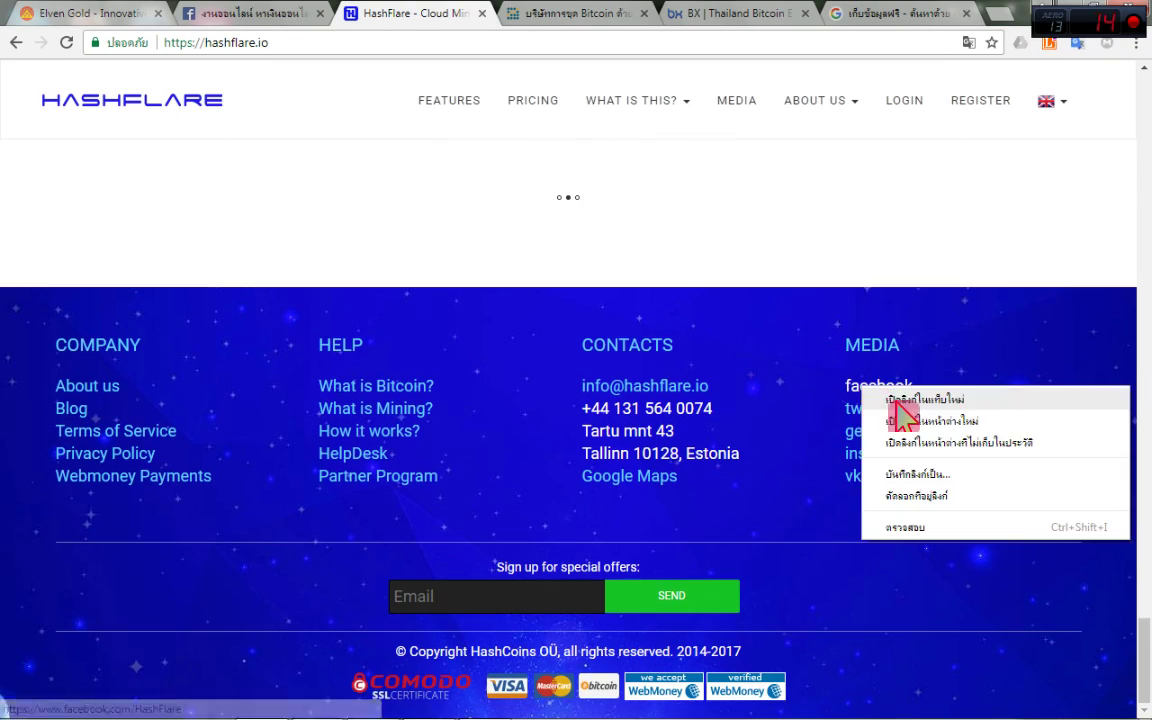
click(890, 400)
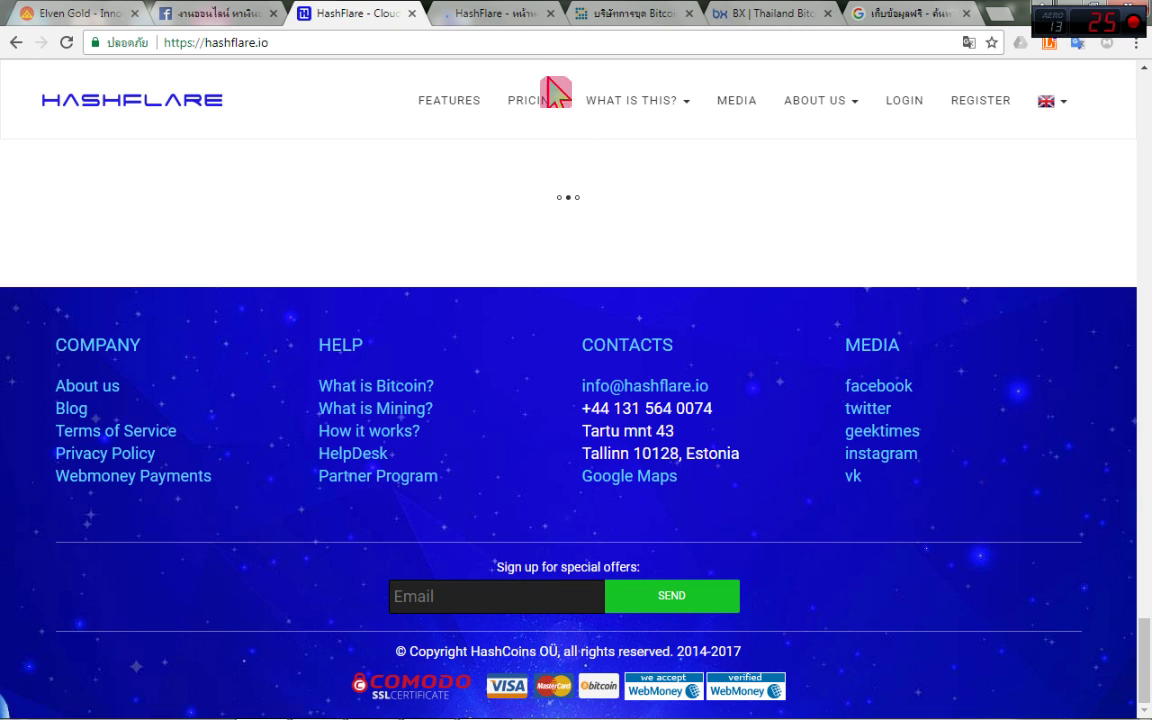
click(470, 14)
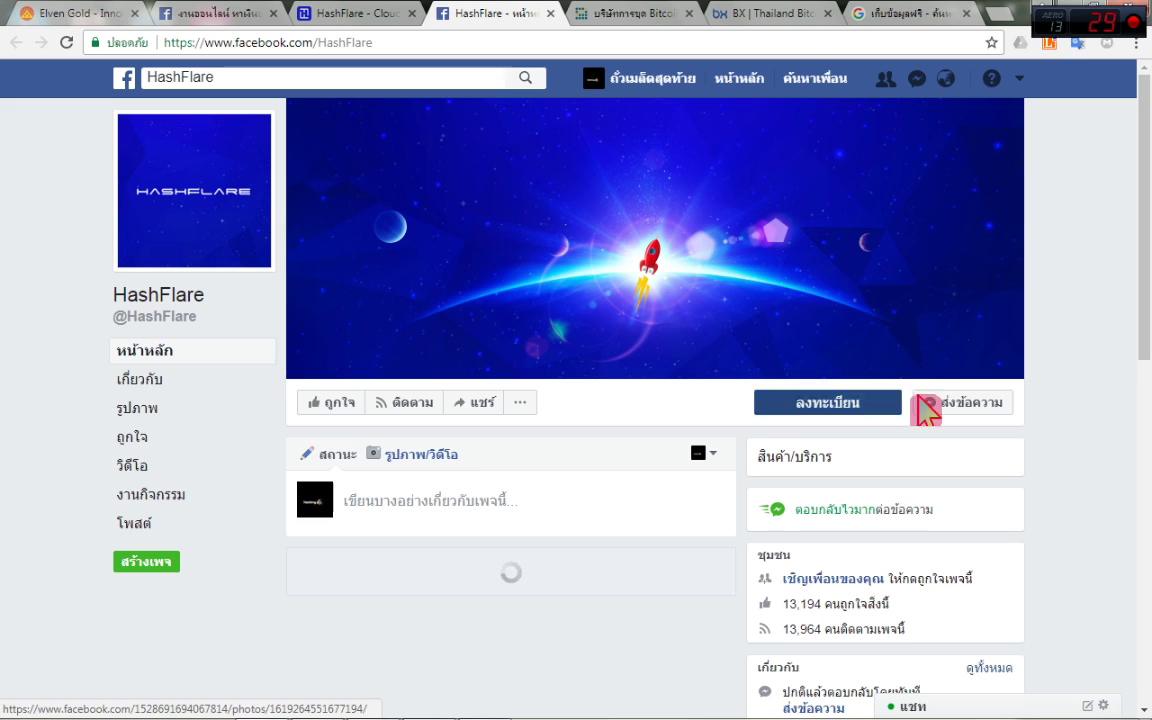
Start a private Messenger chat with the HashFlare page via Send Message.
key(ctrl+1)
click(928, 517)
mouse_move(940, 524)
mouse_down()
mouse_move(725, 433)
mouse_move(920, 546)
mouse_up()
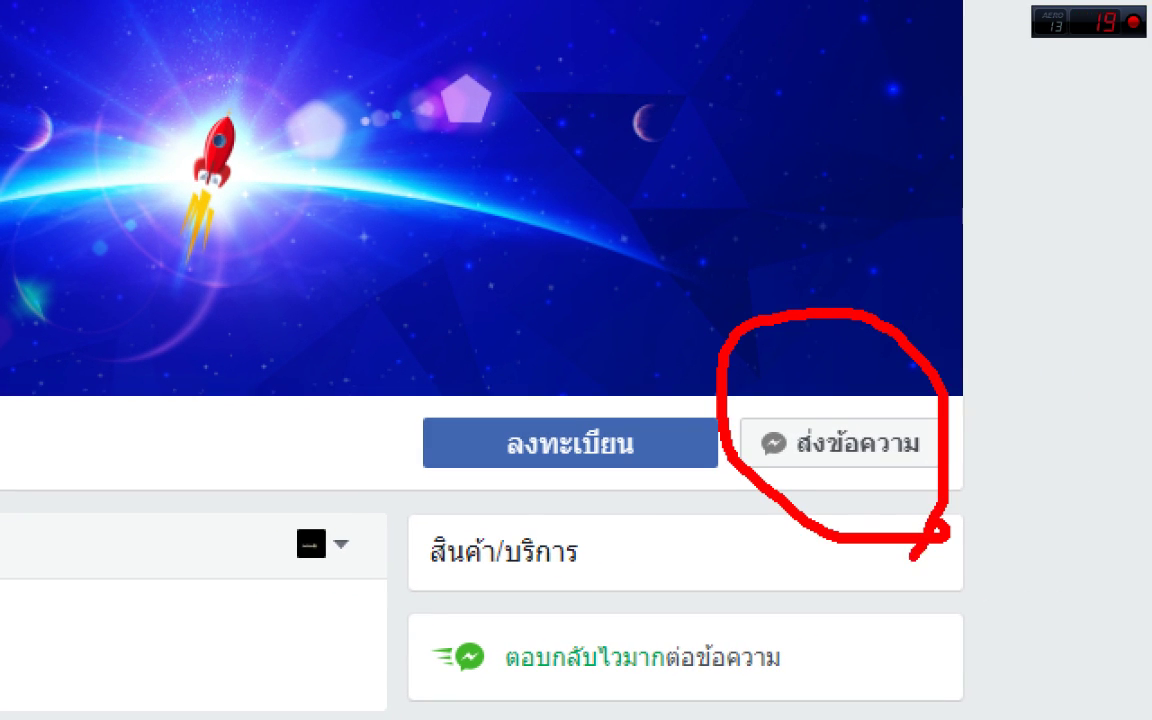
key(Escape)
click(960, 405)
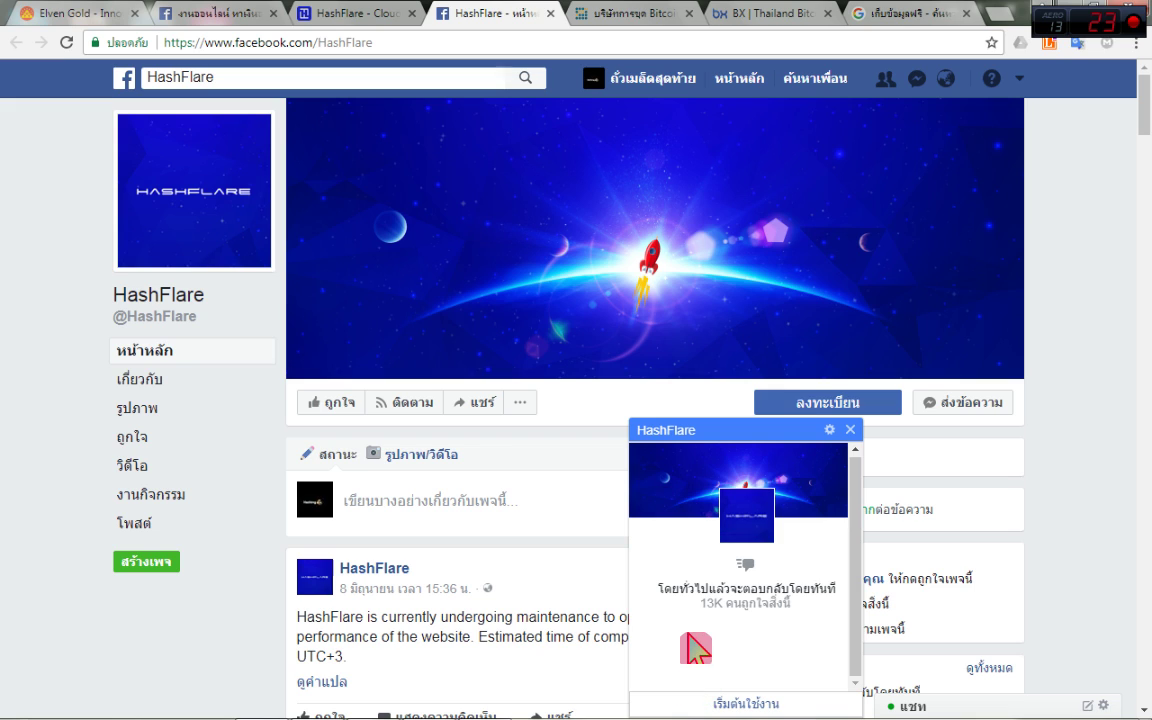
Use Get Started in the HashFlare chat so 'เริ่มต้นใช้งาน' is sent.
click(740, 703)
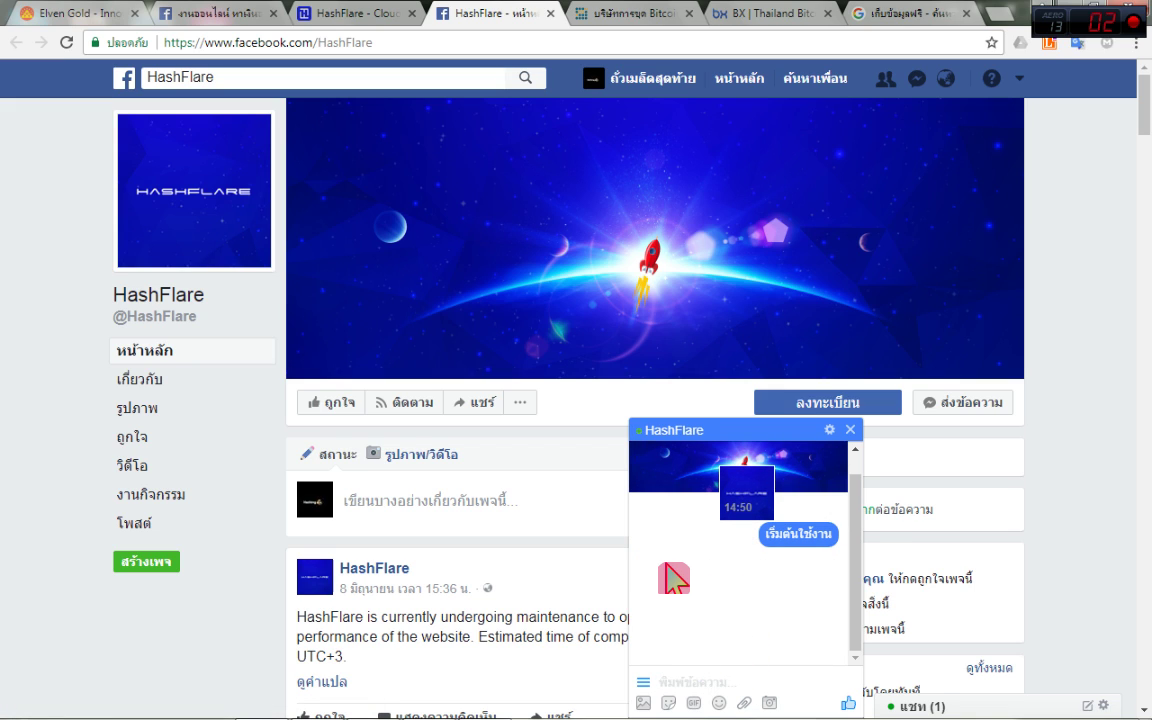
scroll(480, 560, down, 5)
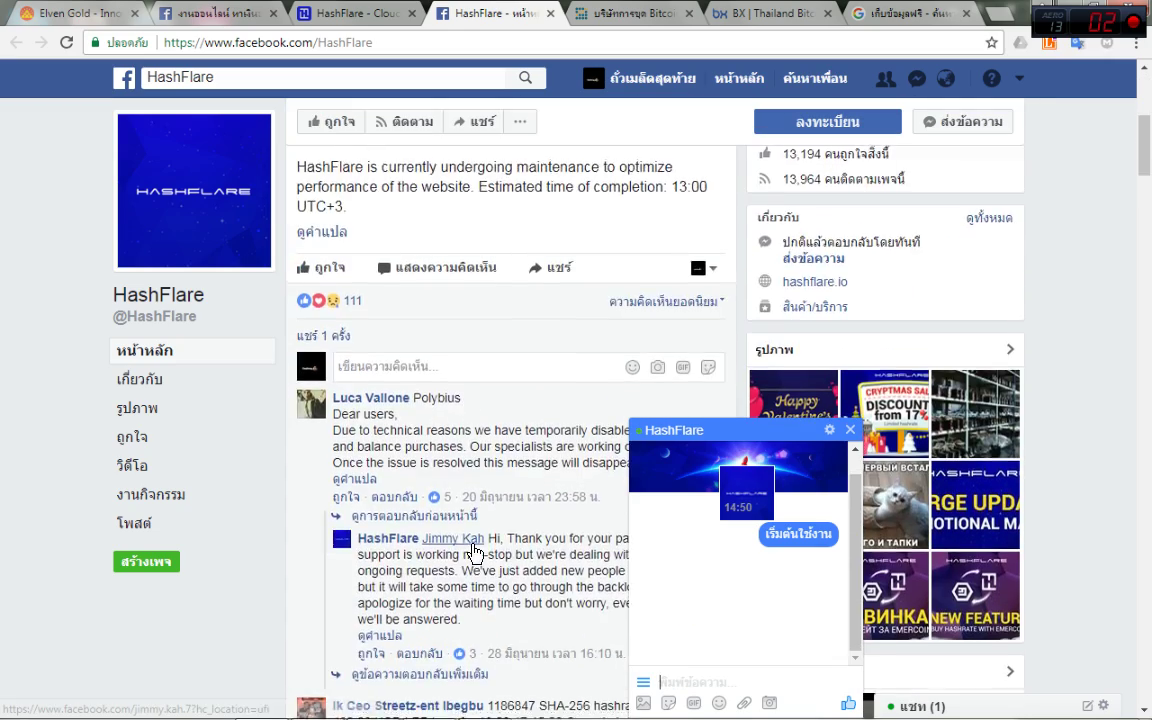
scroll(474, 554, down, 6)
scroll(481, 537, up, 4)
scroll(481, 537, up, 7)
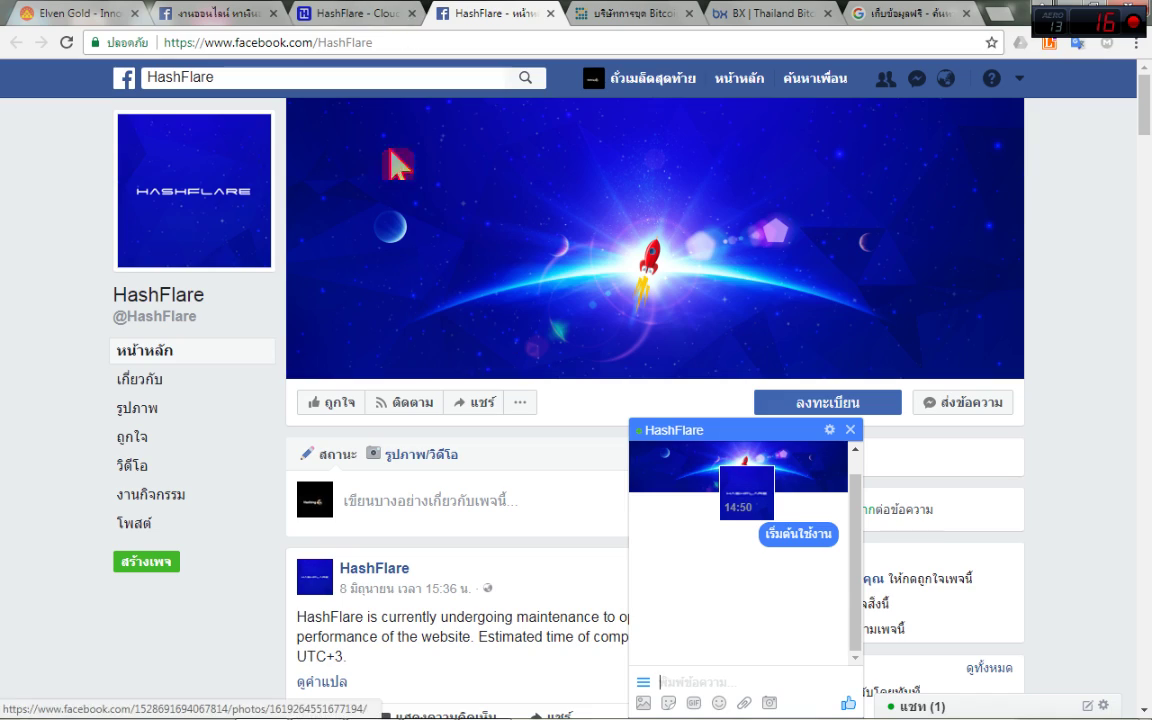
scroll(504, 447, down, 4)
scroll(498, 443, down, 5)
scroll(498, 443, down, 15)
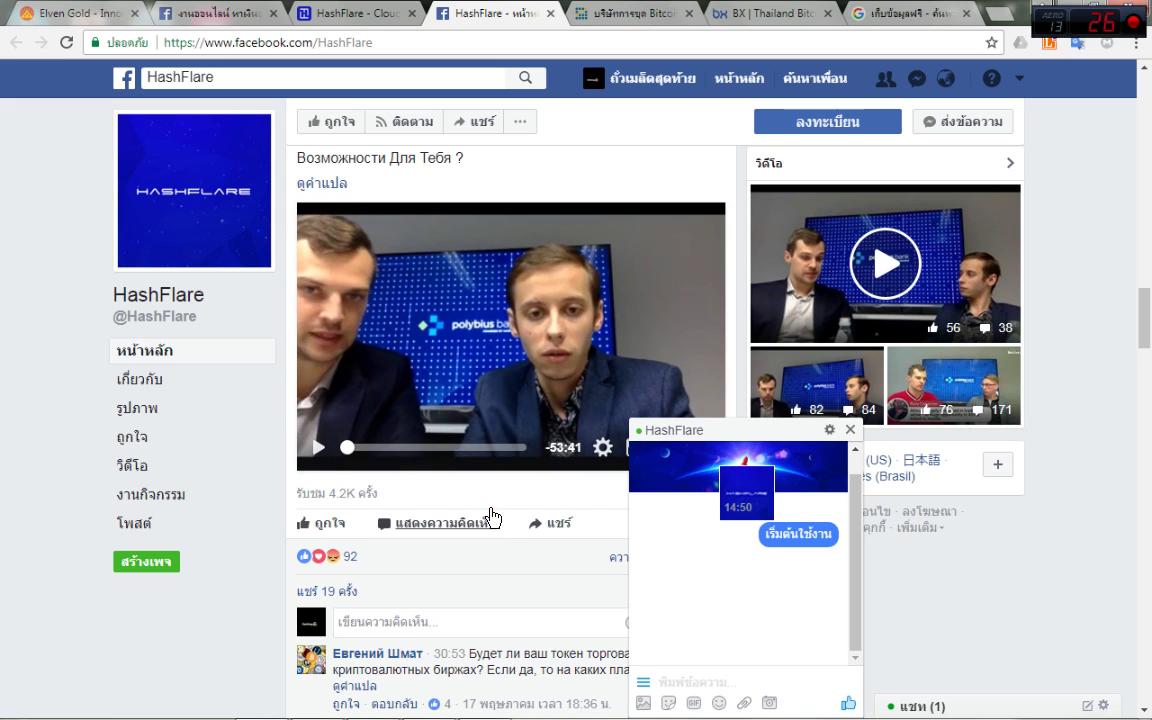
drag(793, 672, 943, 565)
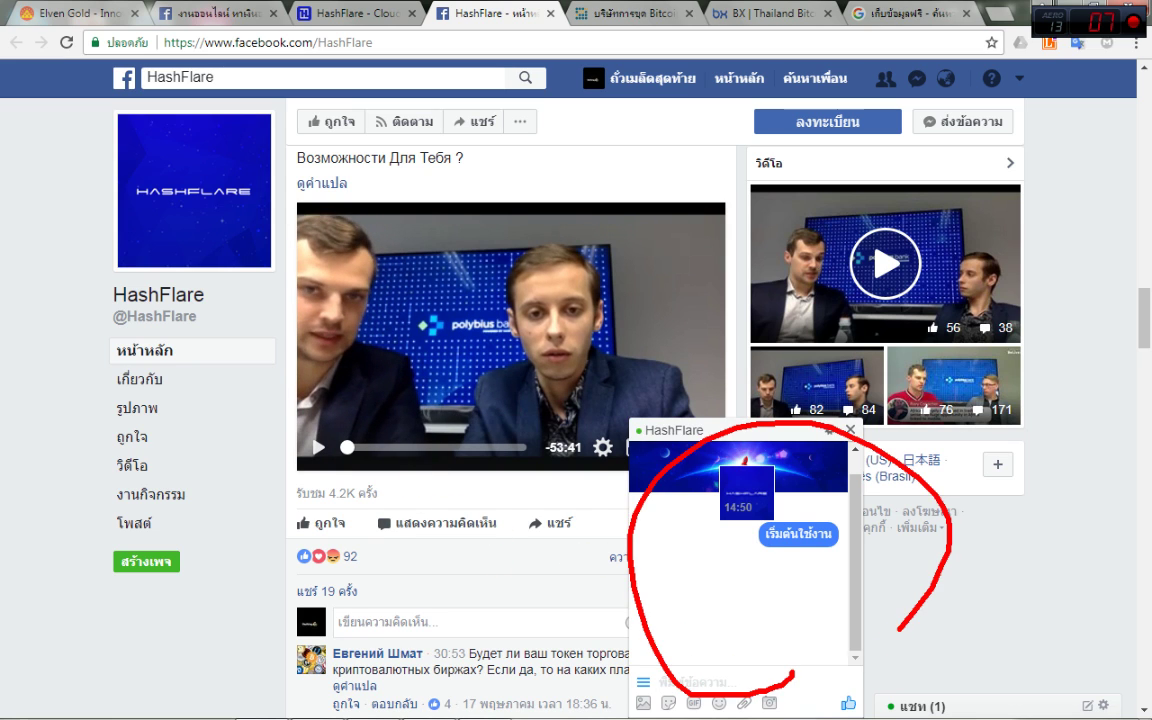
key(Escape)
scroll(476, 535, down, 5)
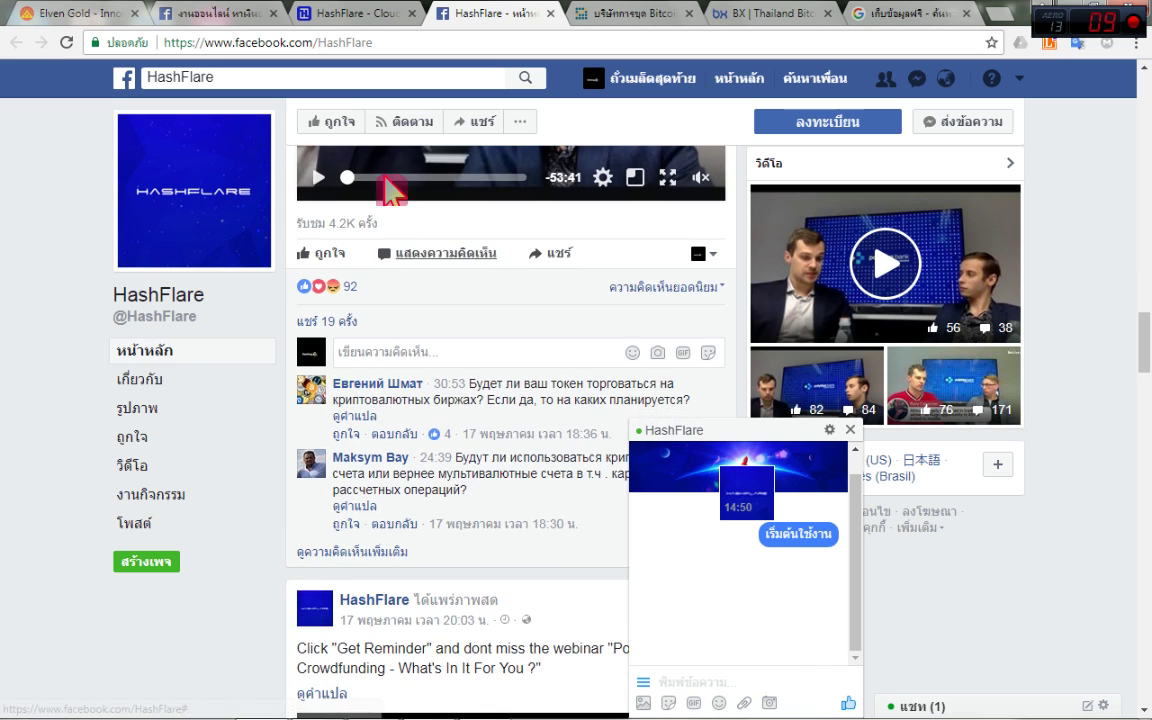
Glance at the HashFlare website tab, then return to the Facebook page's open chat.
click(340, 15)
scroll(489, 355, up, 15)
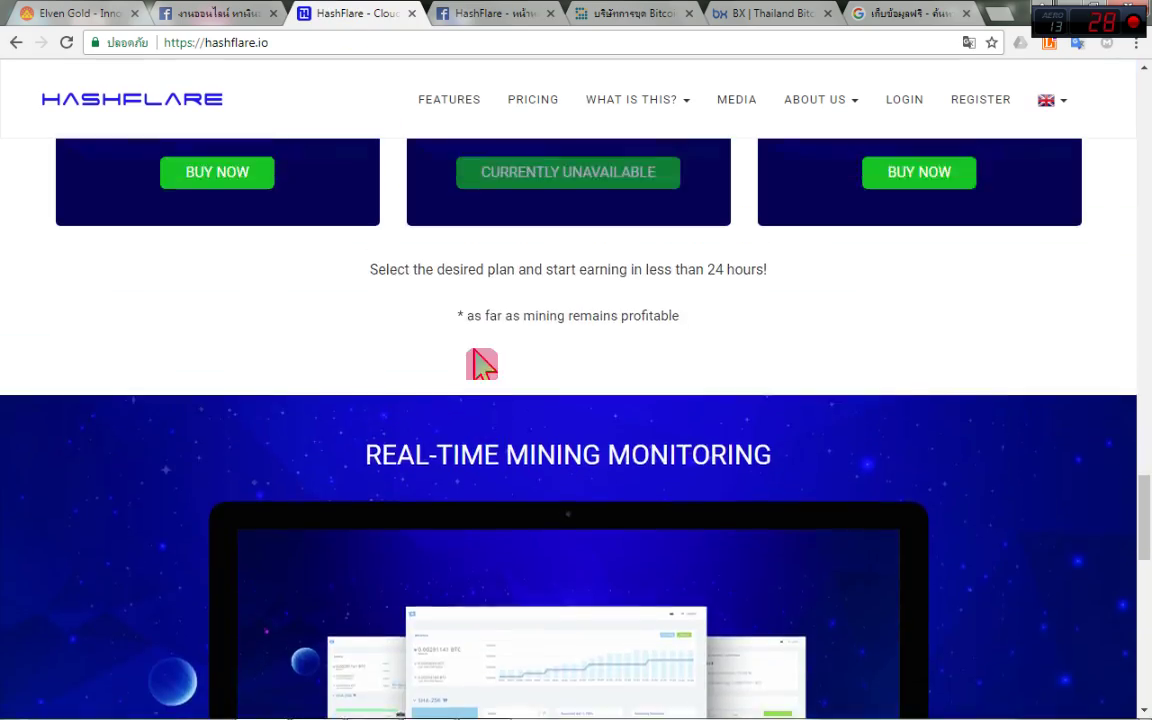
scroll(478, 367, up, 10)
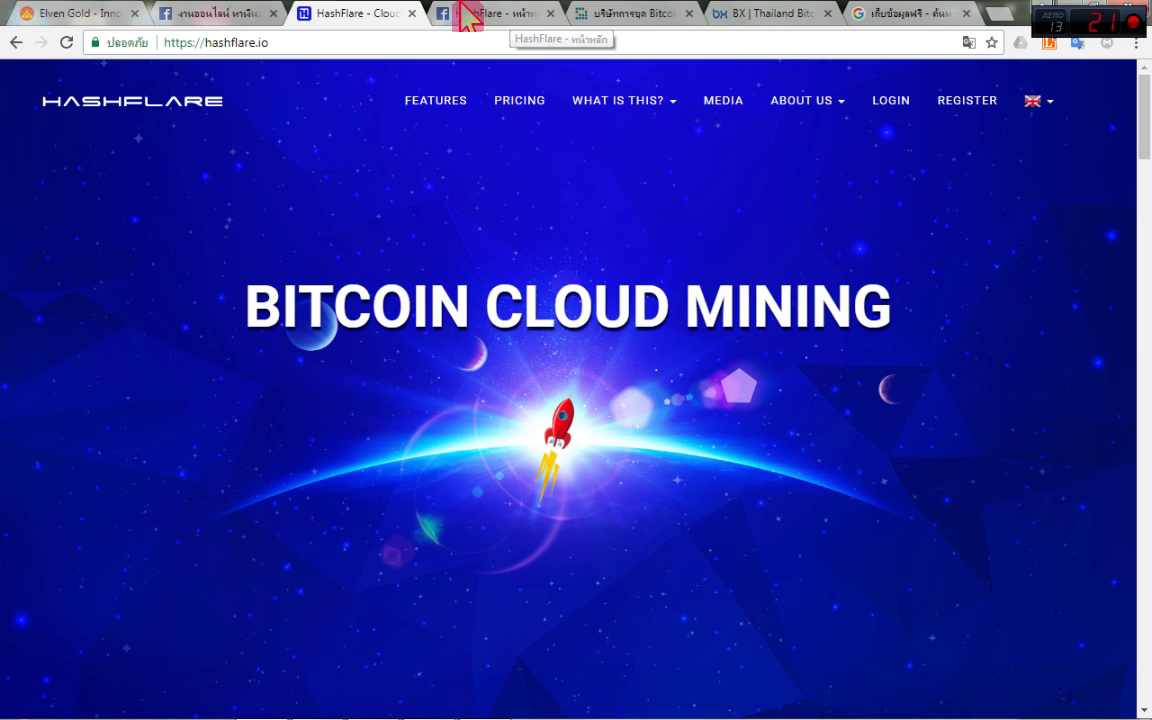
click(512, 14)
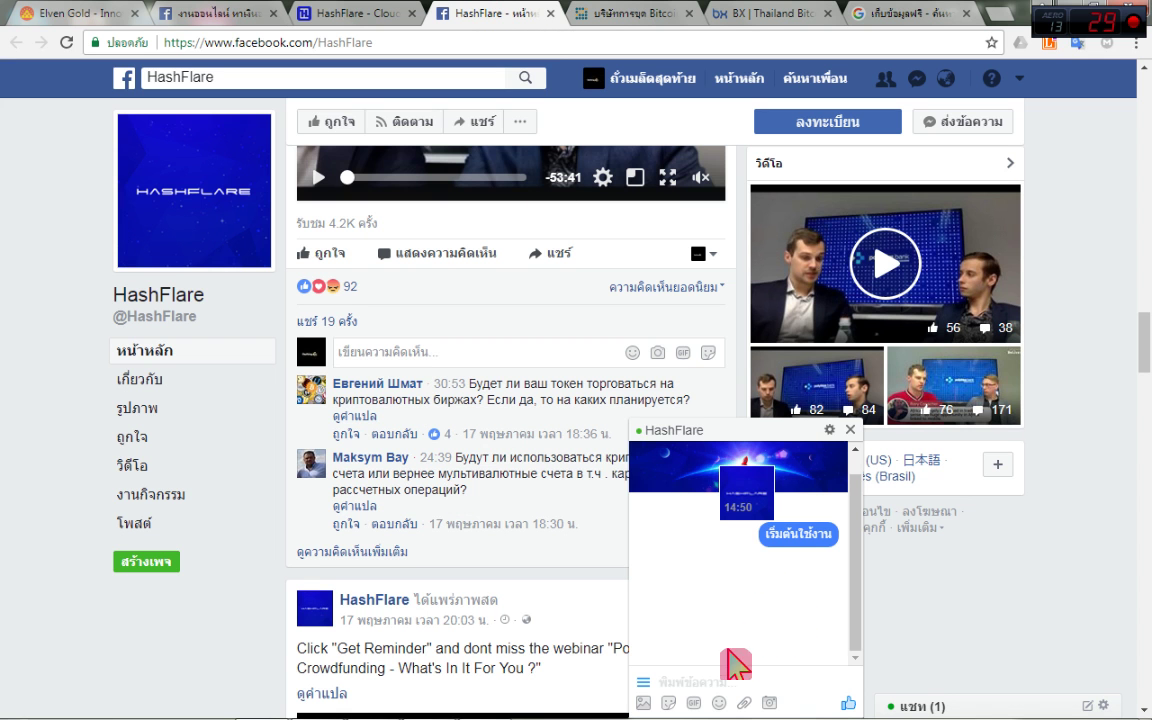
drag(657, 688, 806, 664)
key(Escape)
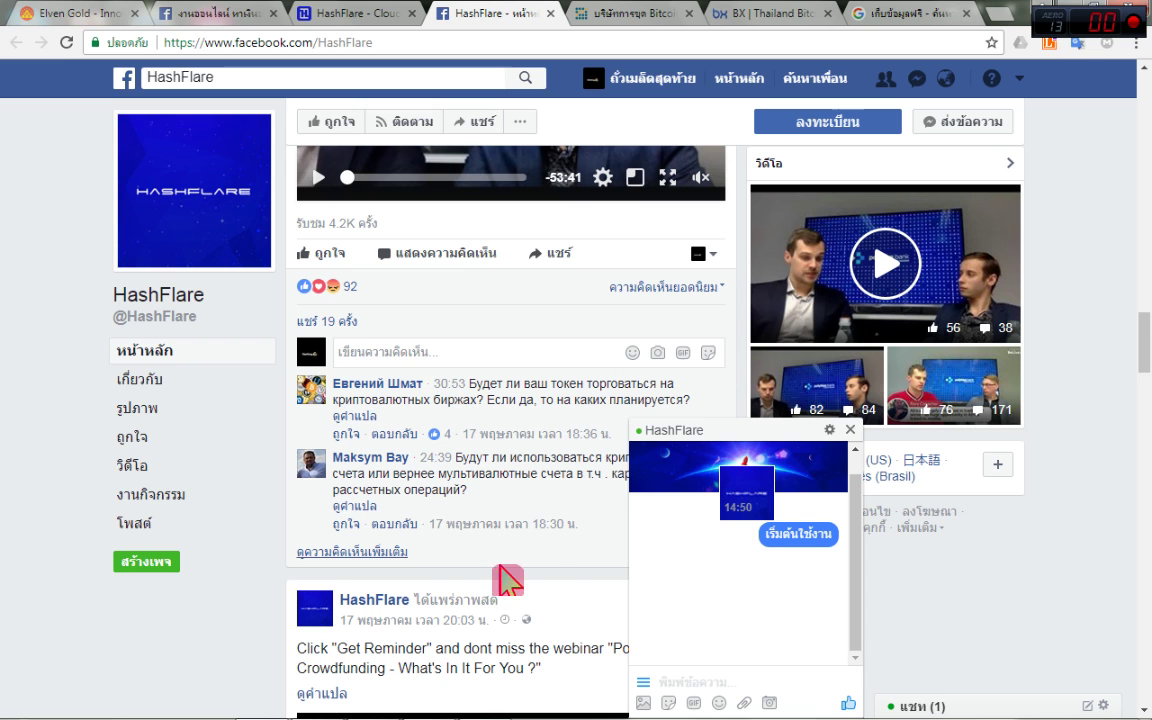
Pause the autoplaying video and scroll back up to the page cover.
scroll(561, 565, down, 7)
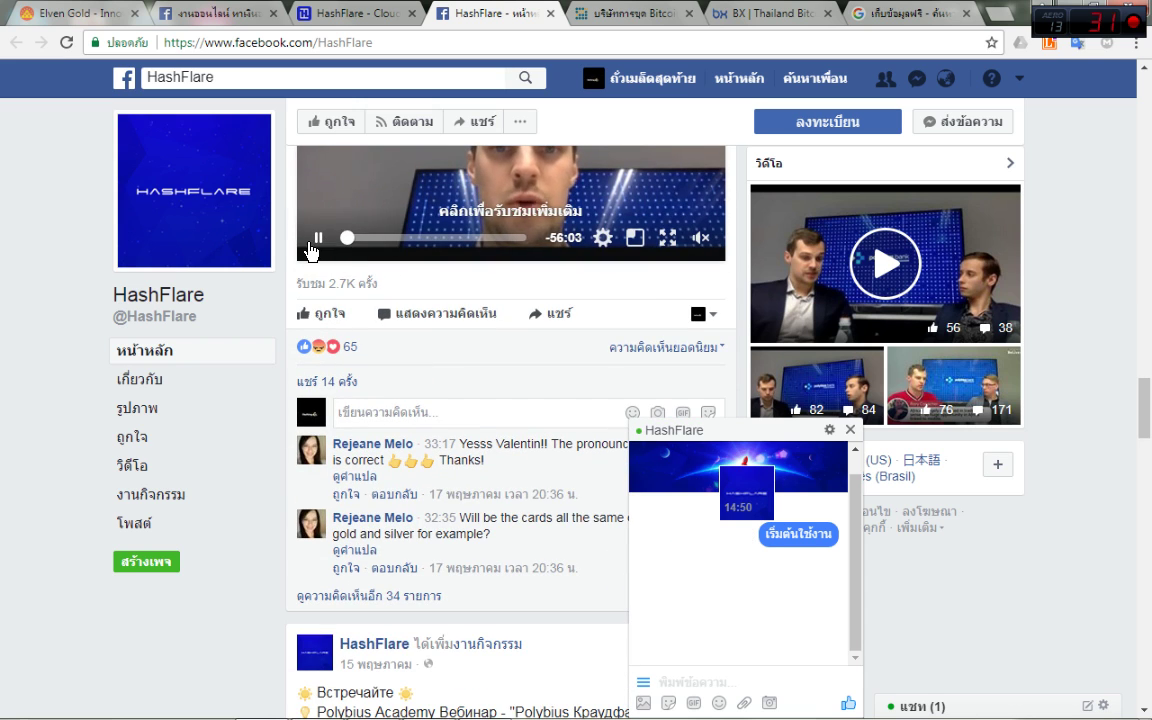
click(311, 244)
drag(798, 715, 805, 640)
key(Escape)
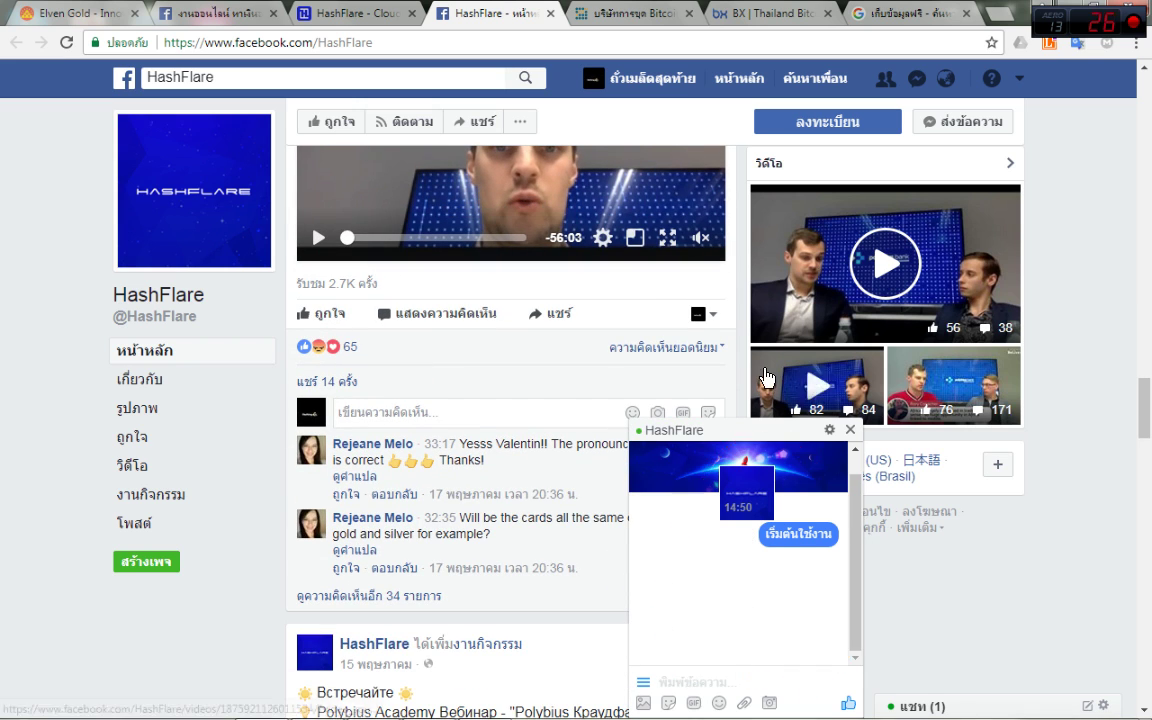
scroll(780, 370, up, 6)
scroll(780, 370, up, 15)
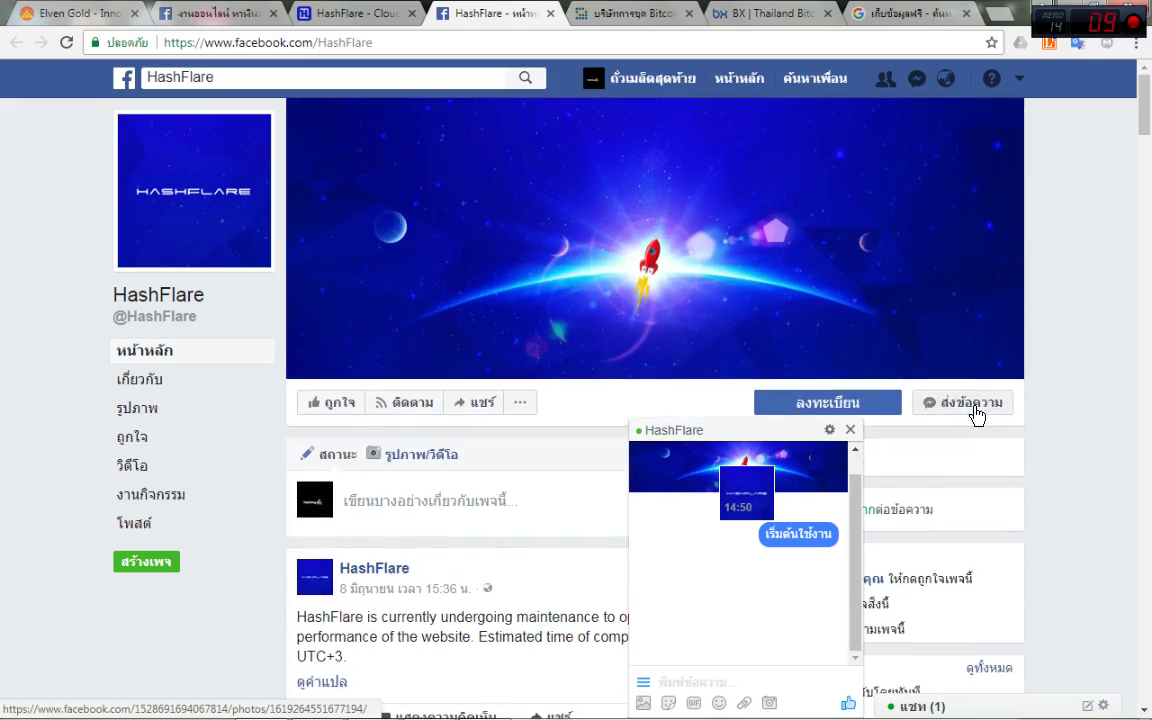
key(ctrl+1)
click(1008, 391)
mouse_move(737, 326)
mouse_down()
mouse_move(946, 458)
mouse_move(770, 322)
mouse_up()
key(Escape)
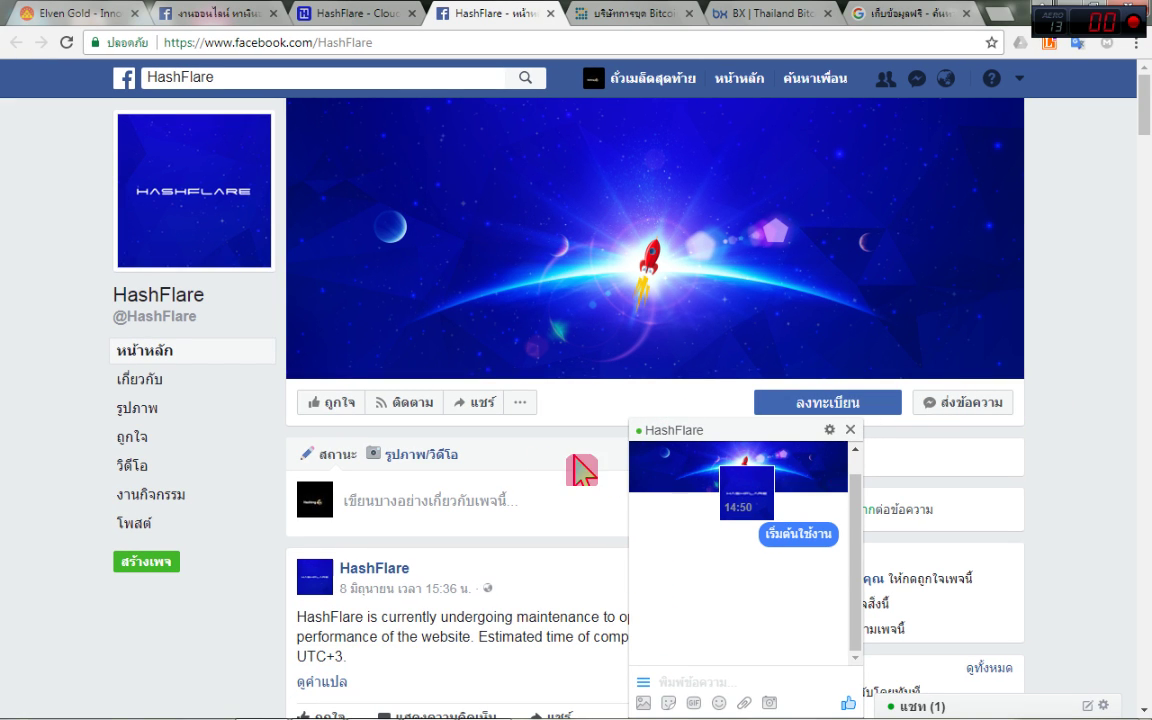
Point out the contact e-mail in the HashFlare website footer.
click(371, 10)
scroll(420, 278, down, 15)
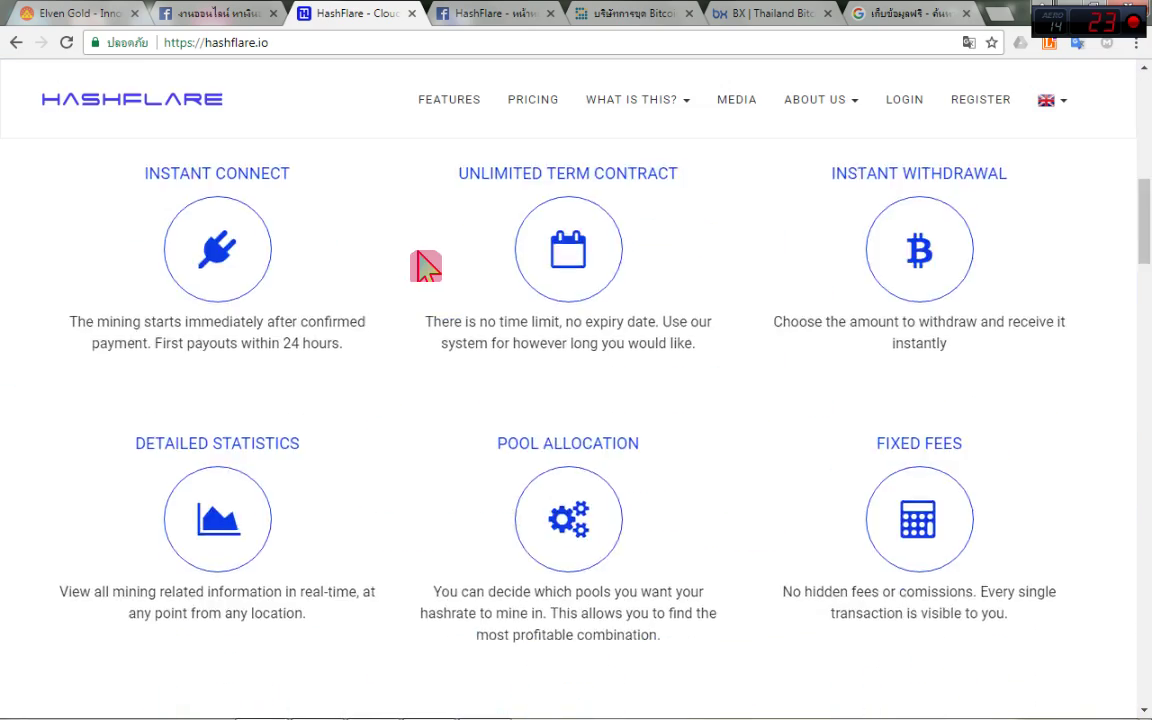
scroll(445, 276, down, 15)
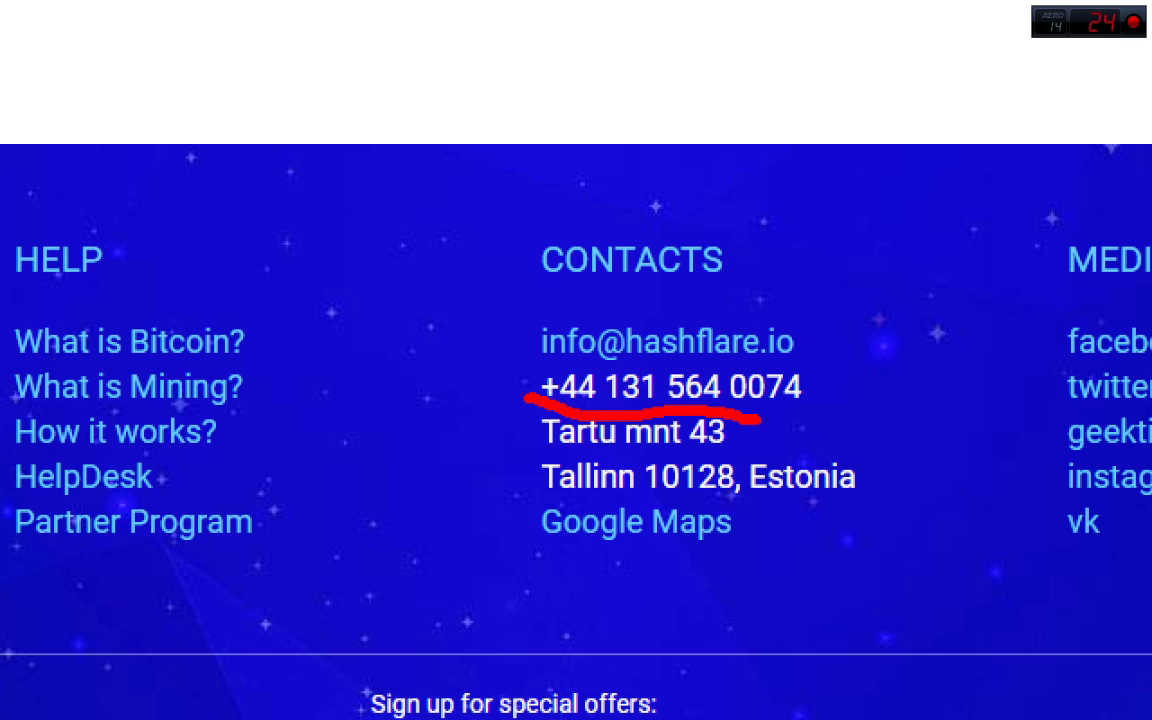
mouse_move(498, 330)
mouse_down()
mouse_move(764, 290)
mouse_move(705, 352)
mouse_up()
key(Escape)
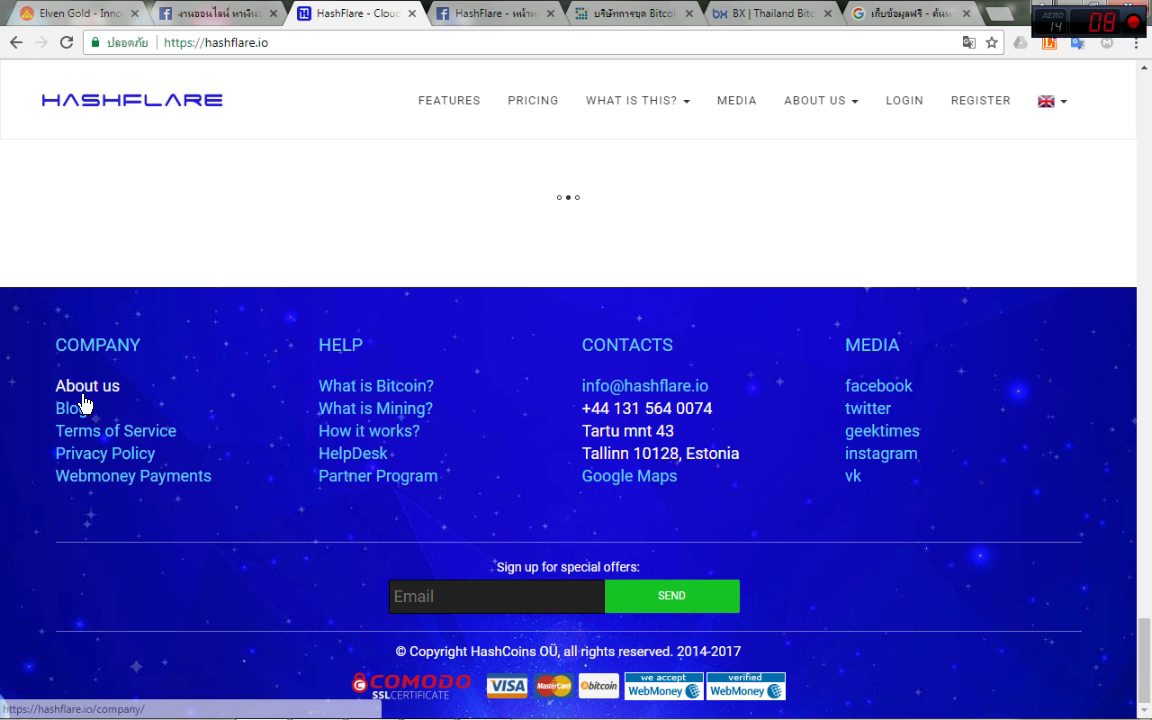
Close the chat on HashFlare's Facebook page and scroll the HashFlare home page to the top.
click(478, 18)
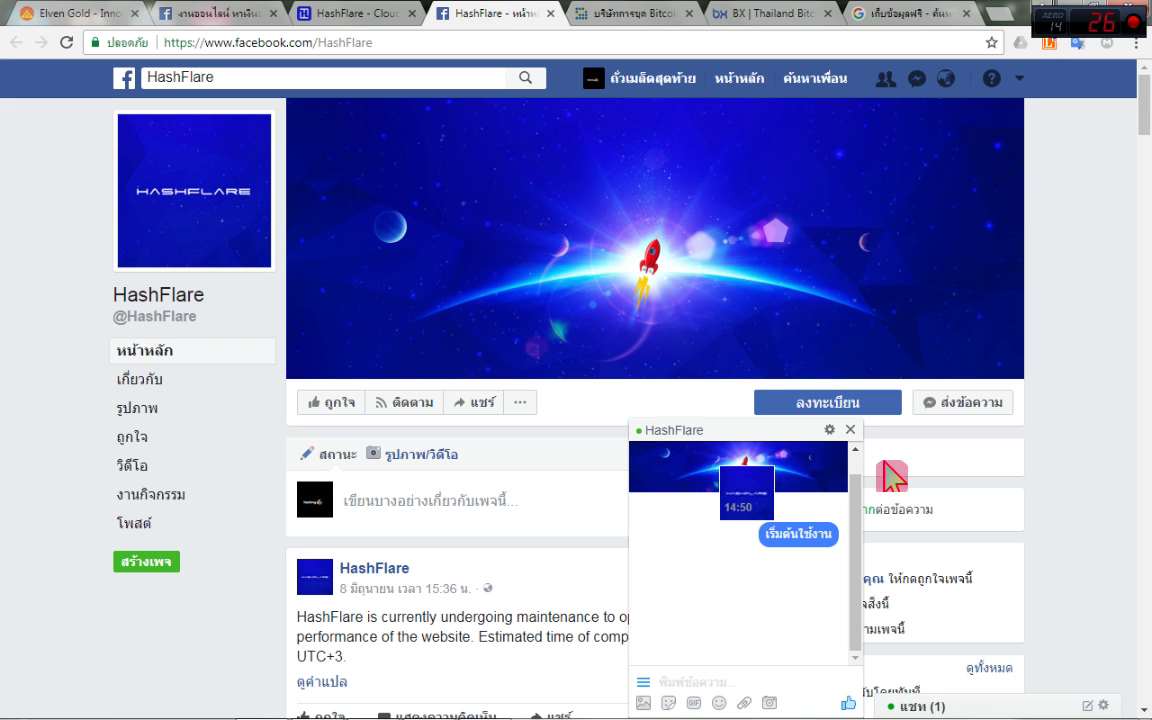
click(850, 429)
click(352, 13)
scroll(570, 350, up, 15)
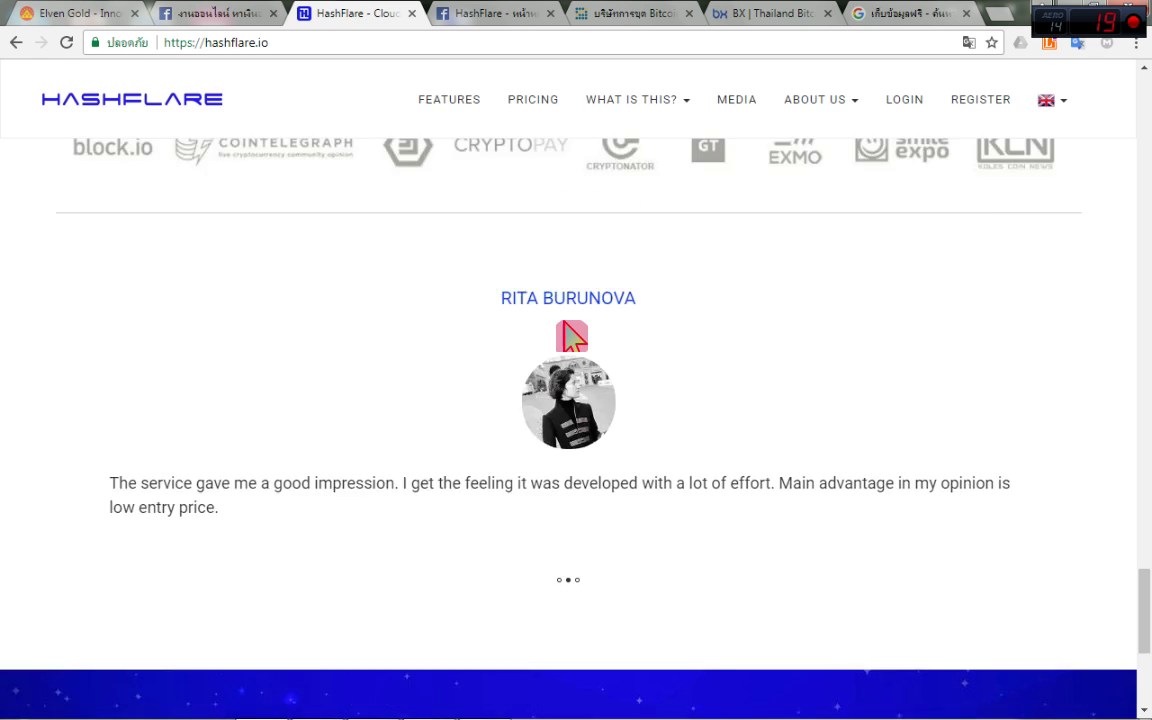
scroll(567, 349, up, 1)
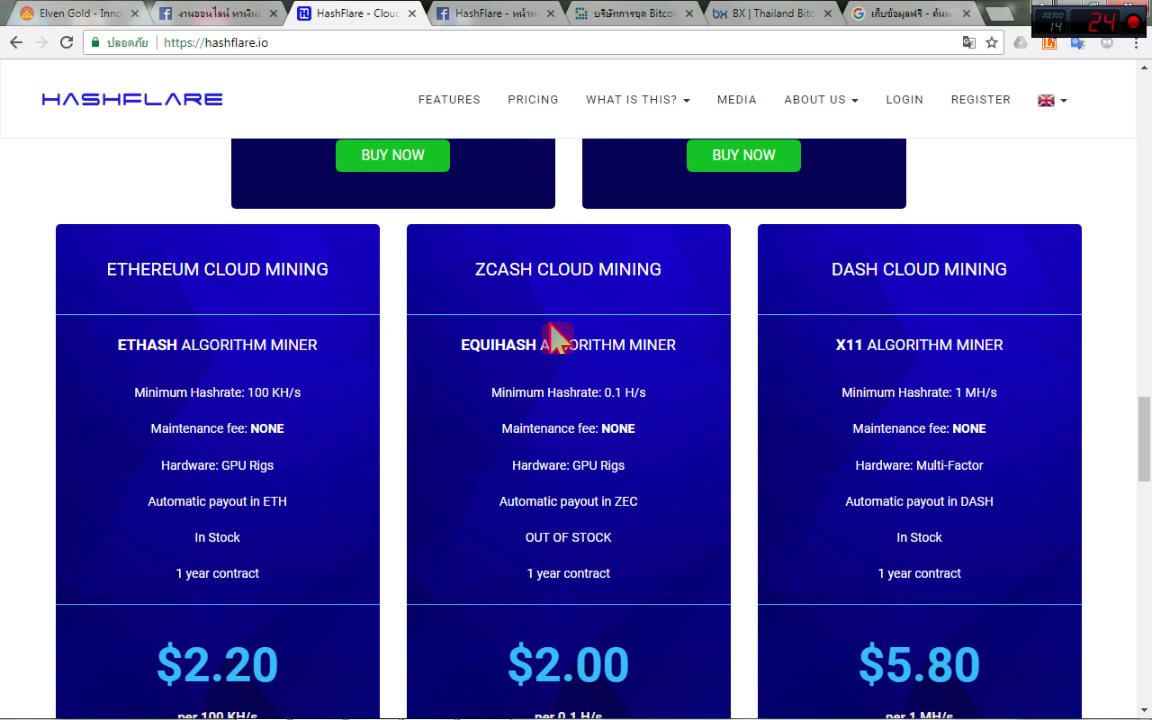
scroll(555, 338, up, 14)
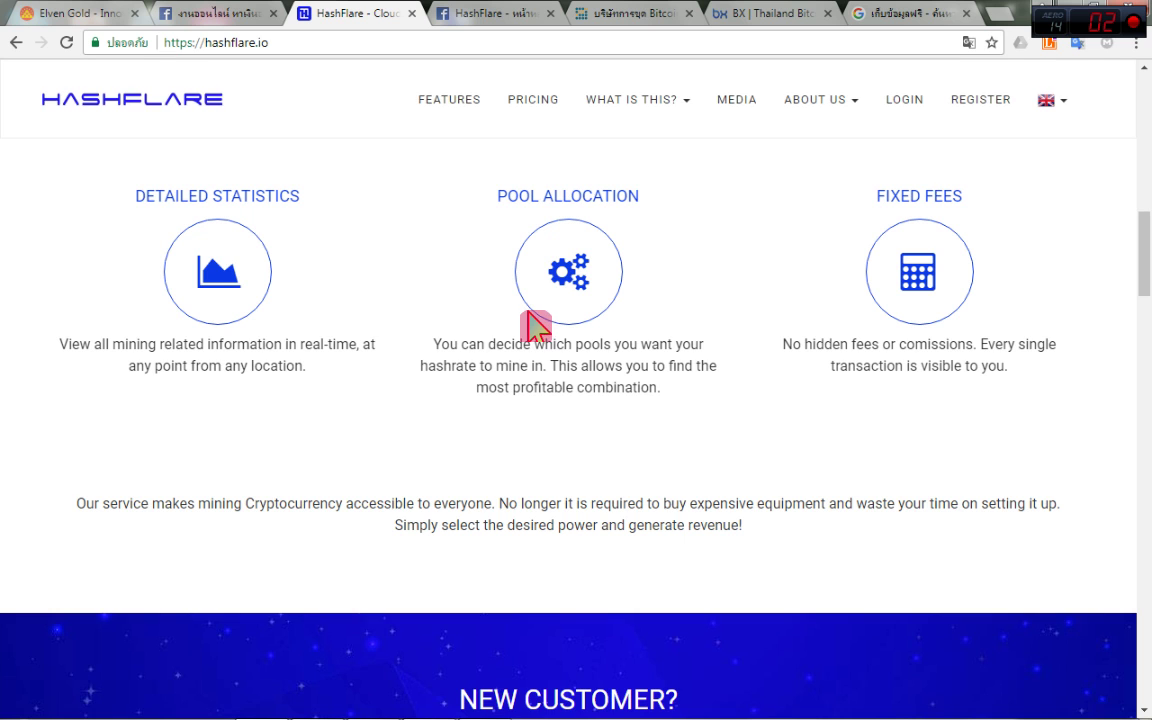
scroll(525, 320, up, 6)
scroll(522, 330, up, 5)
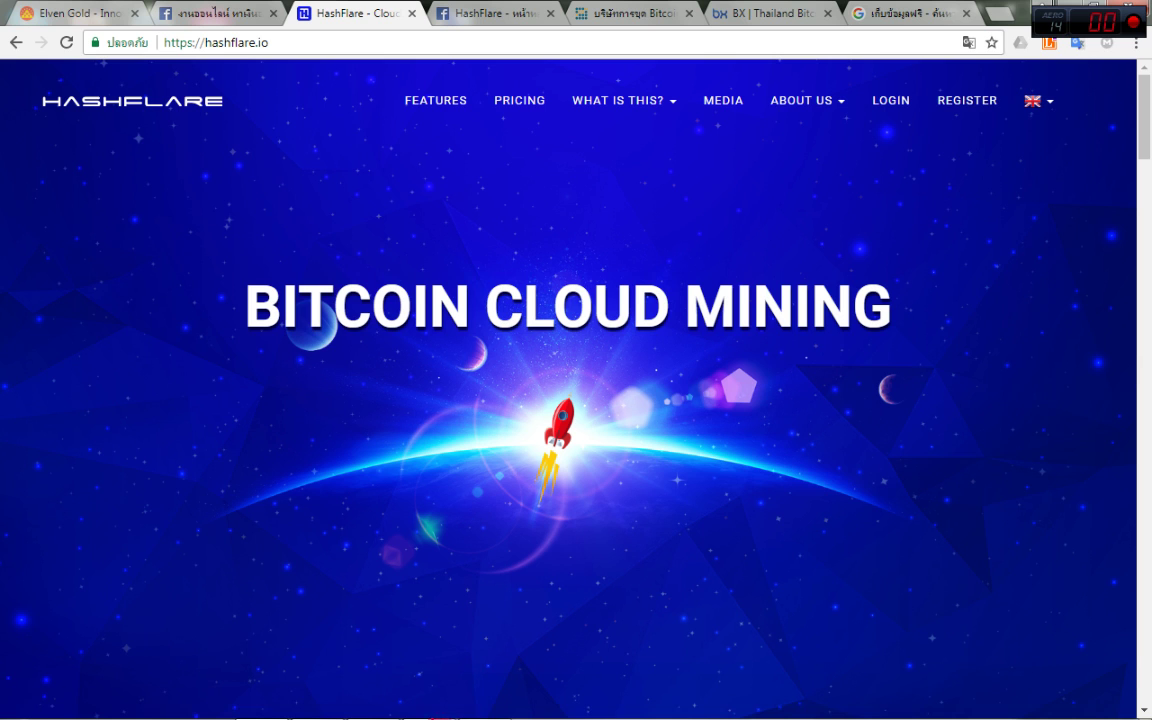
click(485, 705)
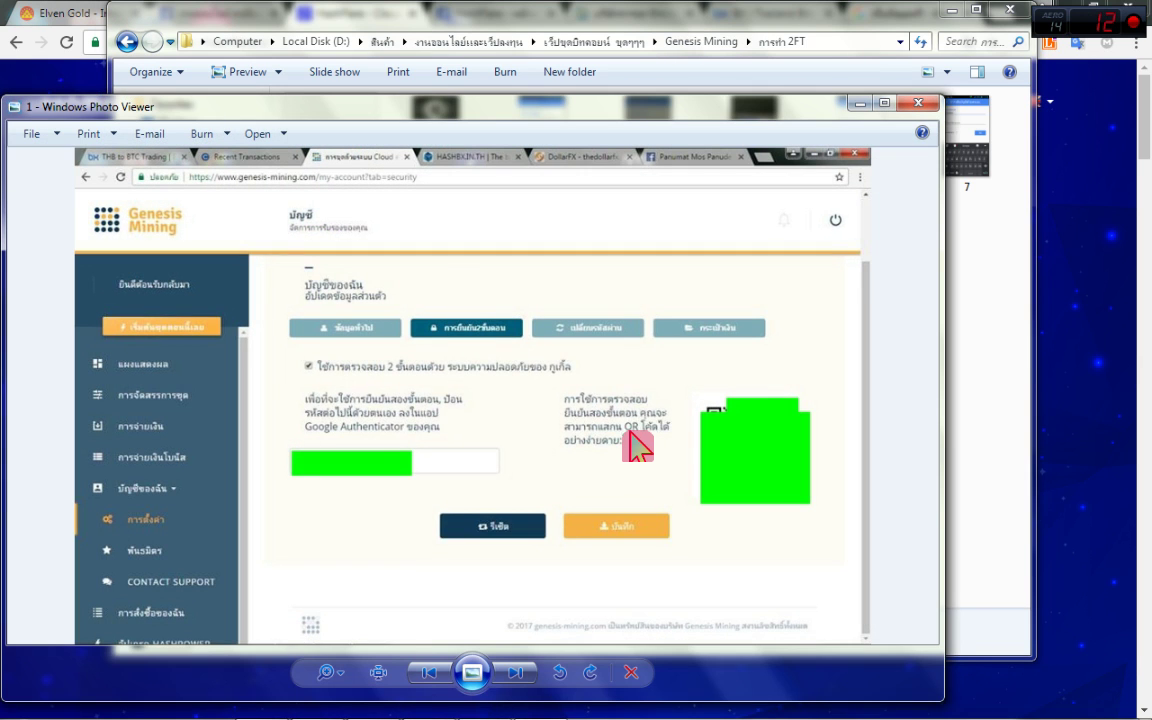
mouse_move(764, 516)
mouse_down()
mouse_move(262, 481)
mouse_move(801, 514)
mouse_up()
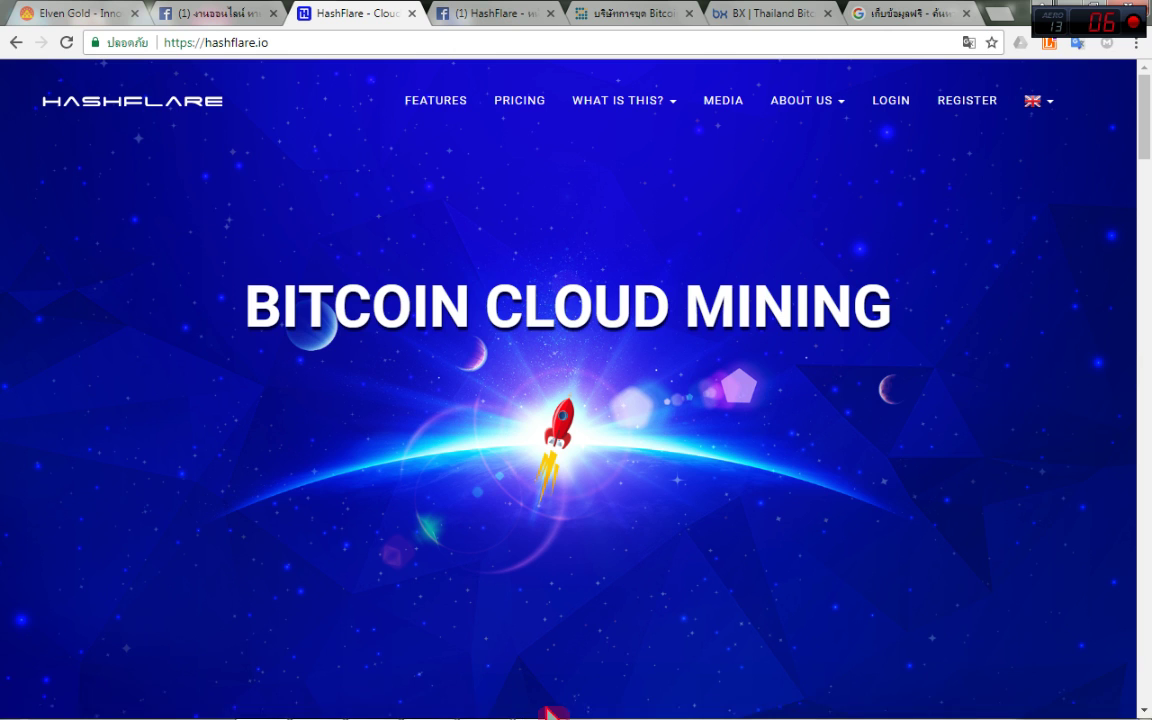
click(485, 706)
double_click(352, 165)
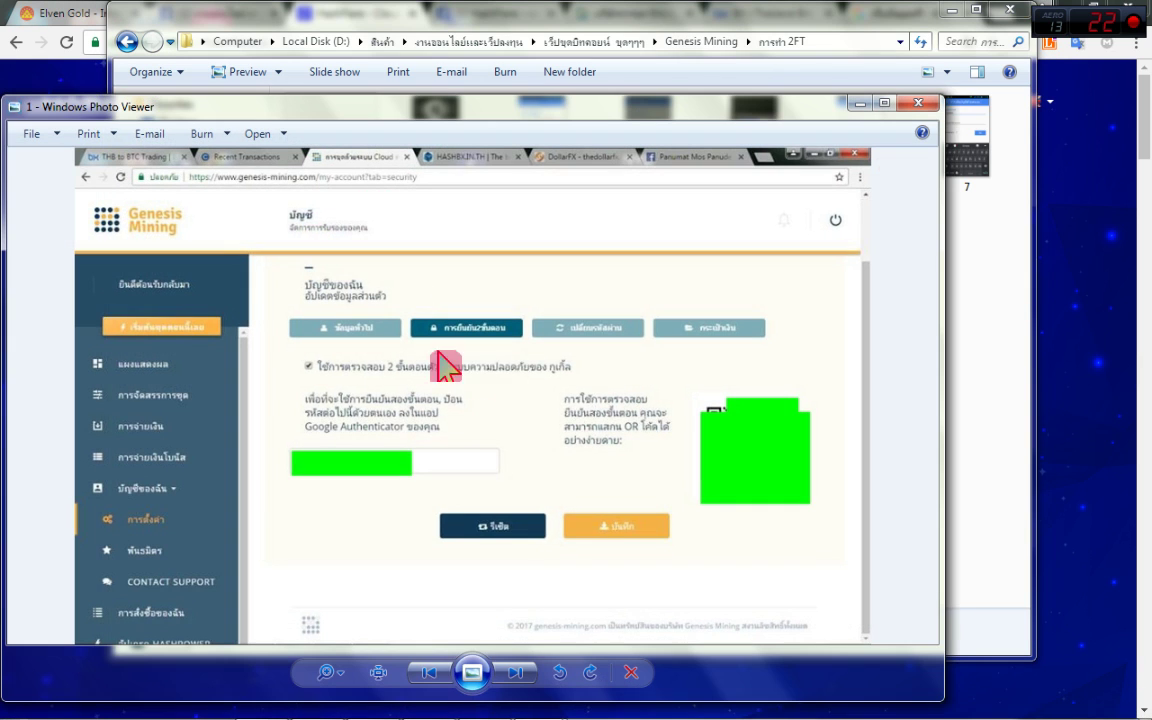
mouse_move(816, 405)
mouse_down()
mouse_move(816, 555)
mouse_move(205, 335)
mouse_move(862, 525)
mouse_up()
key(Escape)
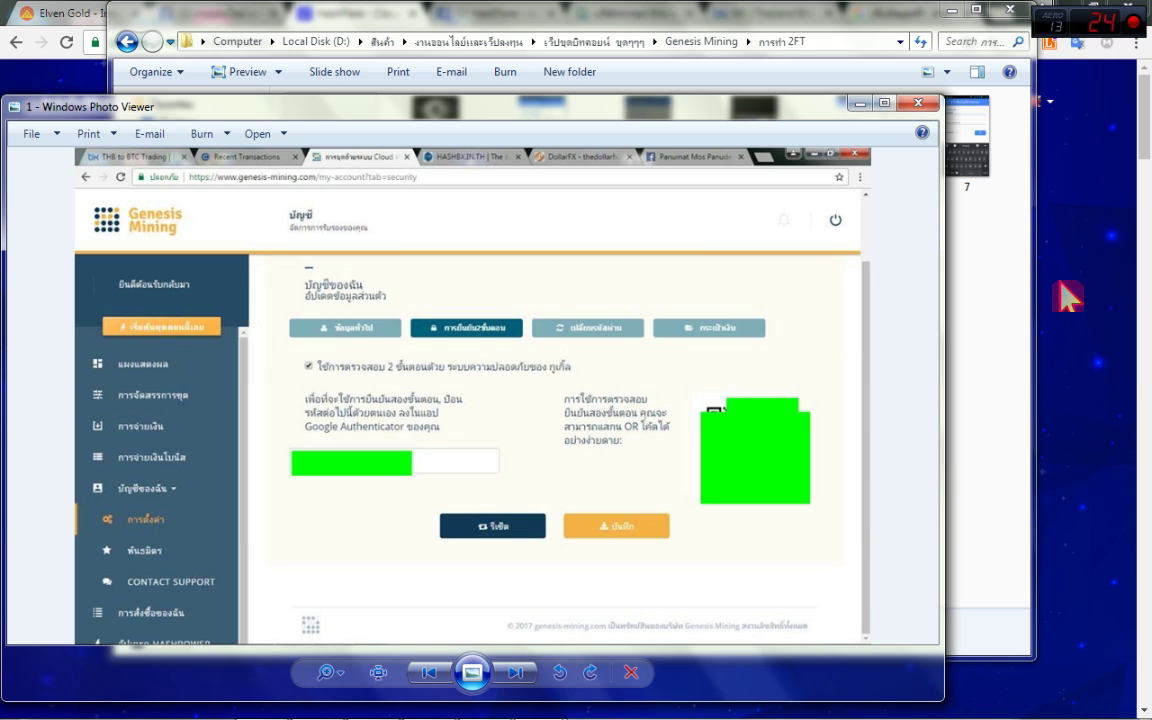
click(482, 705)
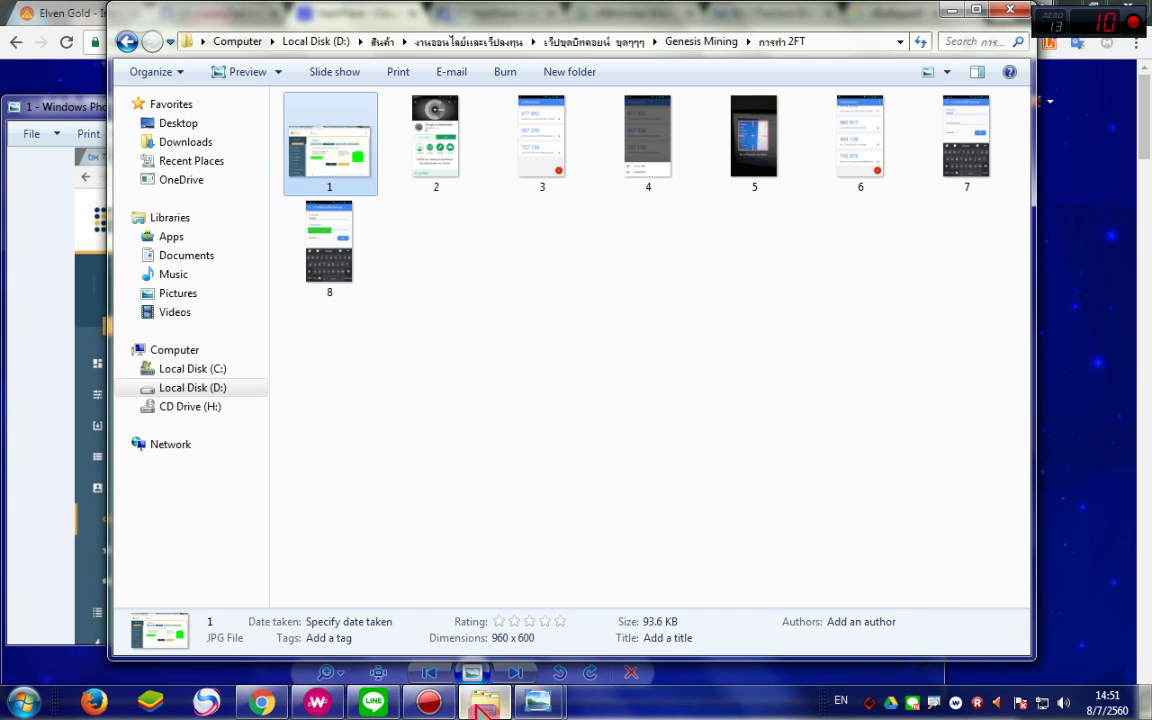
click(178, 350)
click(1005, 12)
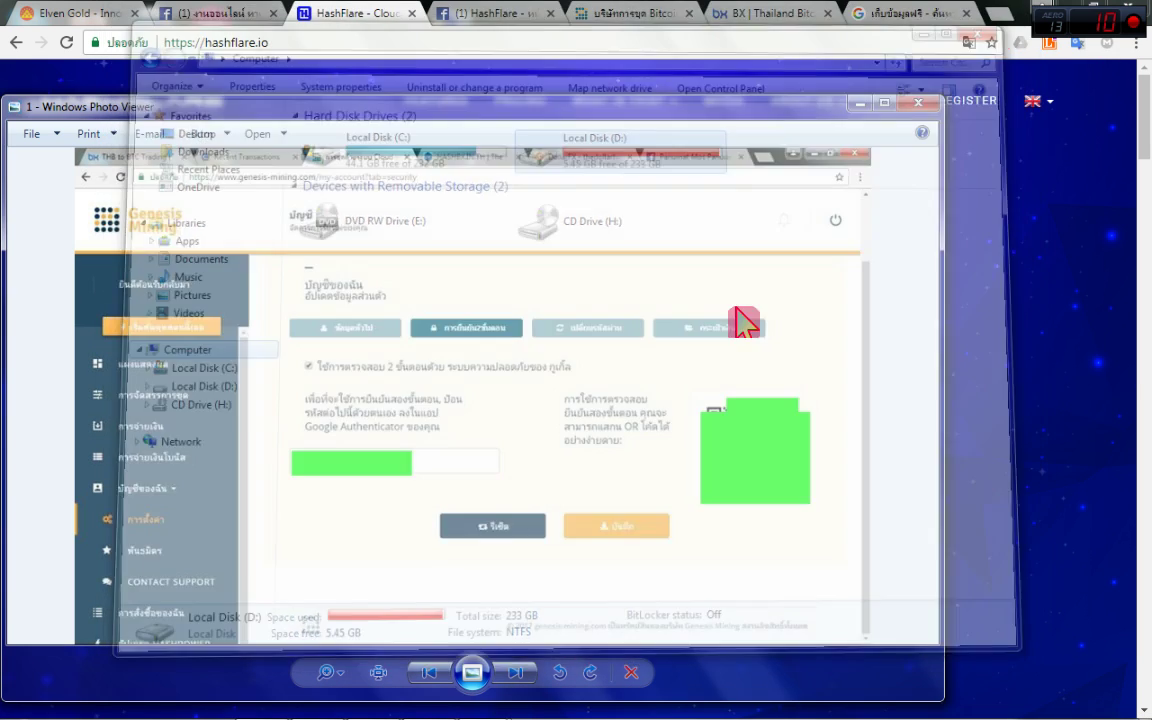
click(908, 110)
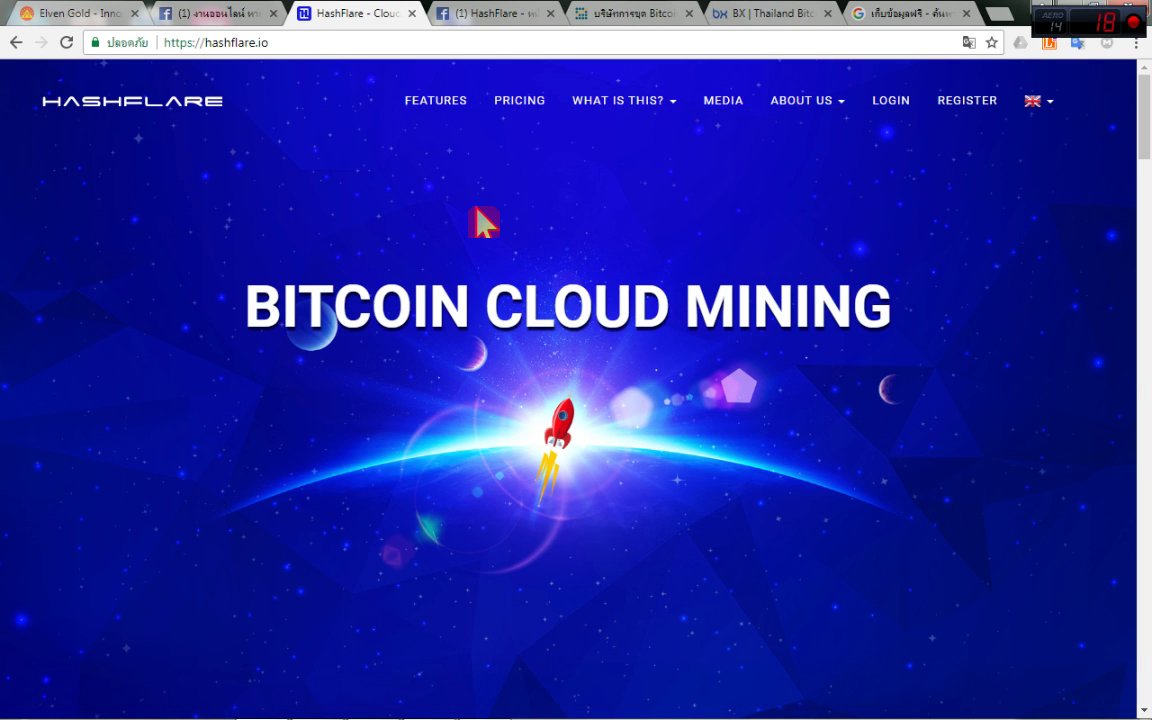
Open and highlight the most recent conversation in the Facebook page inbox.
click(190, 13)
mouse_move(757, 298)
mouse_down()
mouse_move(761, 590)
mouse_move(405, 330)
mouse_move(560, 122)
mouse_move(697, 590)
mouse_up()
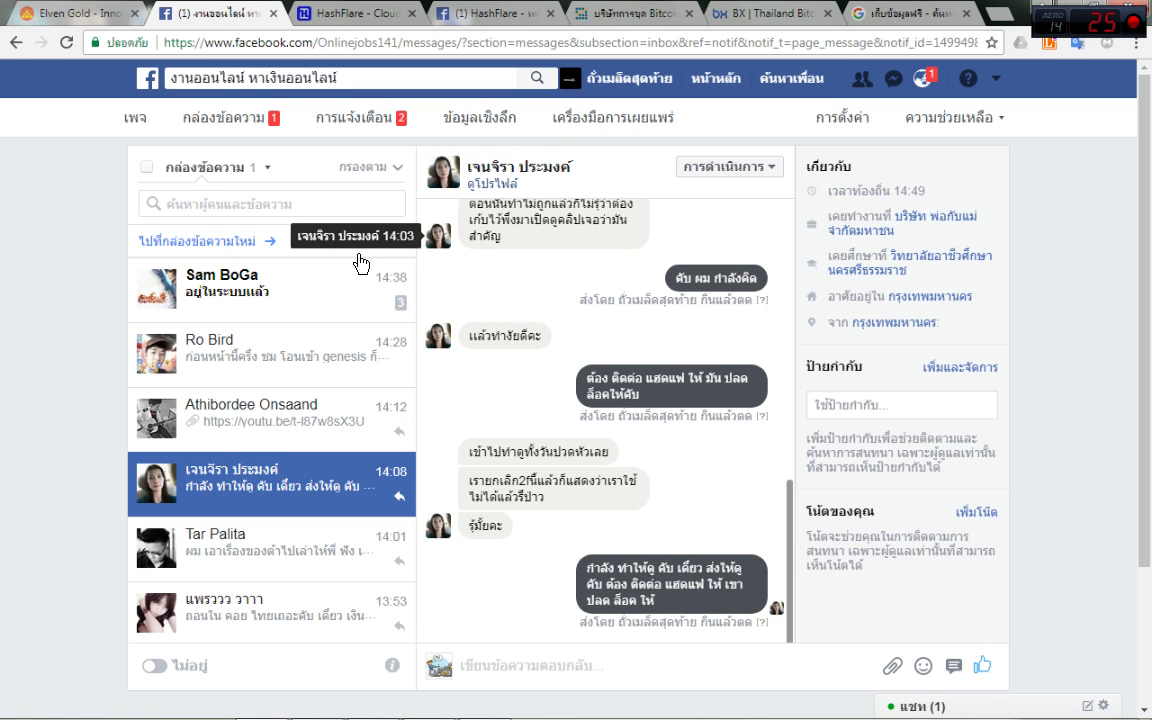
click(200, 297)
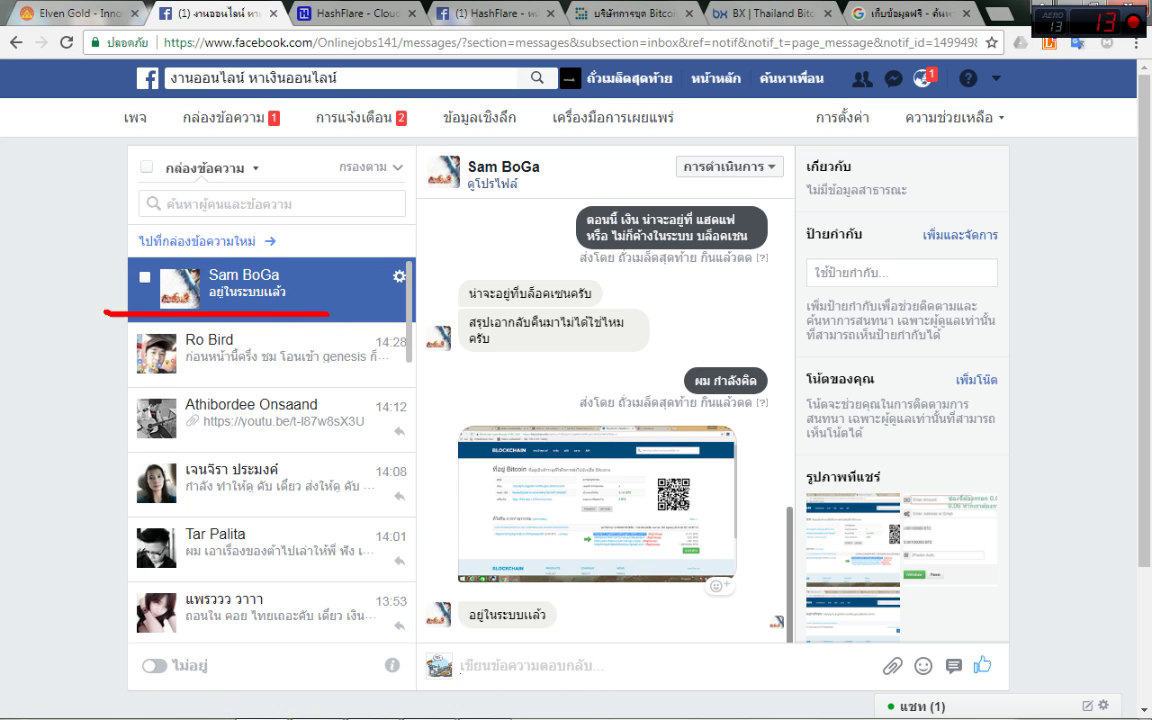
drag(125, 313, 330, 206)
key(Escape)
scroll(575, 365, up, 4)
scroll(566, 380, down, 4)
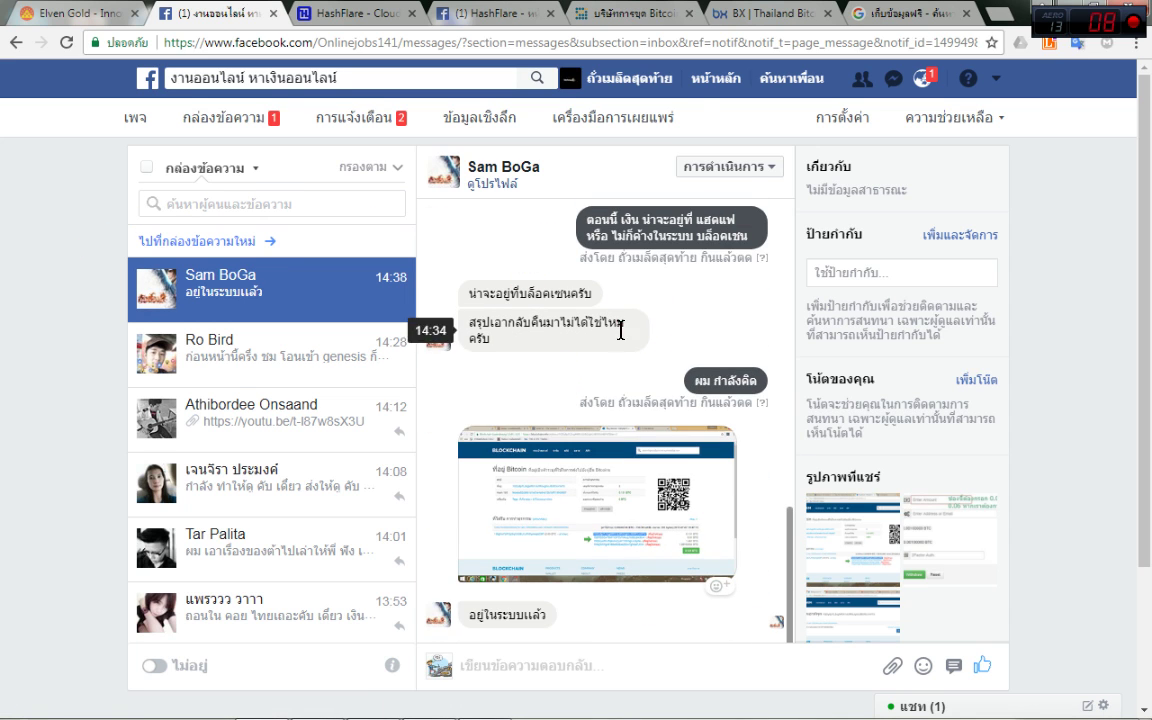
mouse_move(722, 250)
mouse_down()
mouse_move(474, 466)
mouse_move(684, 344)
mouse_up()
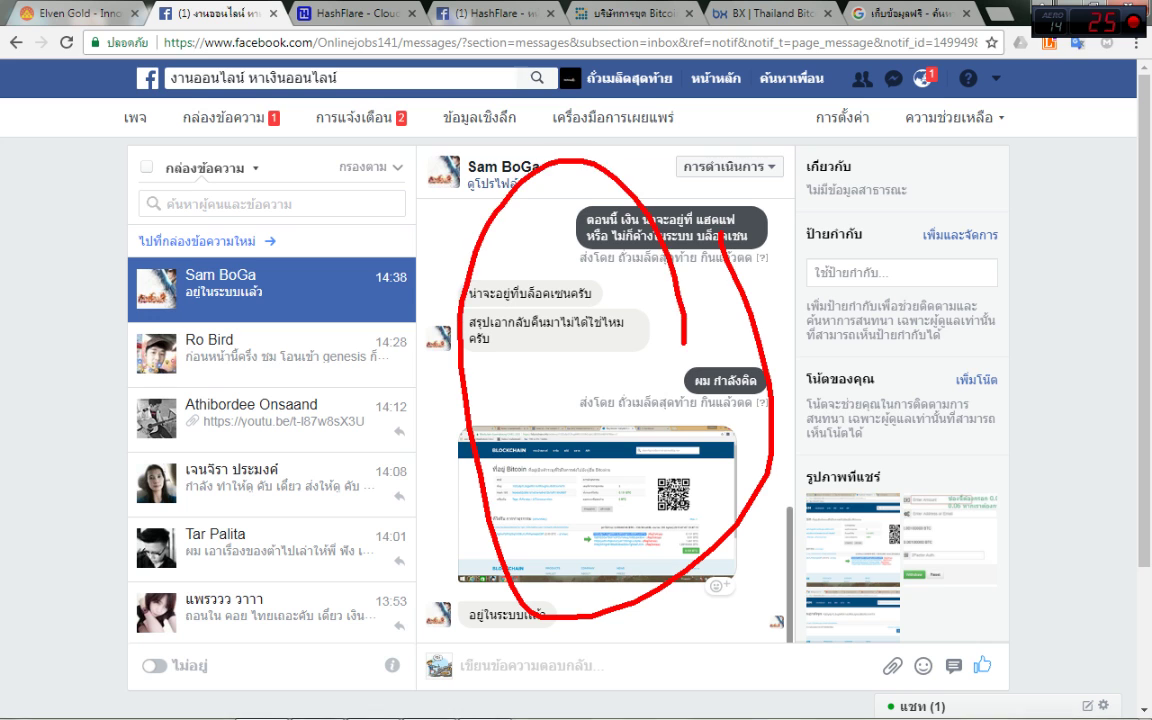
key(Escape)
Switch to the BX Withdraw Bitcoin form showing 0.5 BTC and circle it.
click(768, 13)
scroll(572, 283, down, 5)
scroll(501, 296, up, 5)
mouse_move(722, 262)
mouse_down()
mouse_move(746, 640)
mouse_move(1110, 418)
mouse_move(1007, 604)
mouse_up()
click(1013, 591)
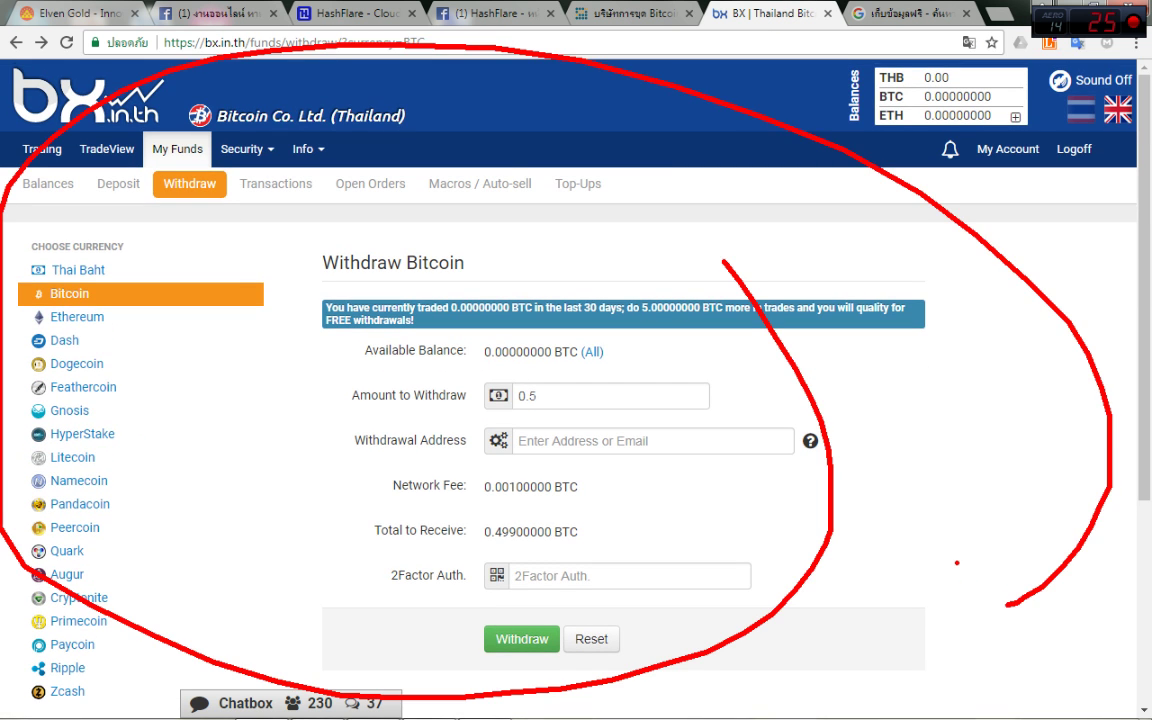
Highlight HashFlare's Bitcoin Cloud Mining banner, then return to the BX withdrawal page.
key(Escape)
click(370, 14)
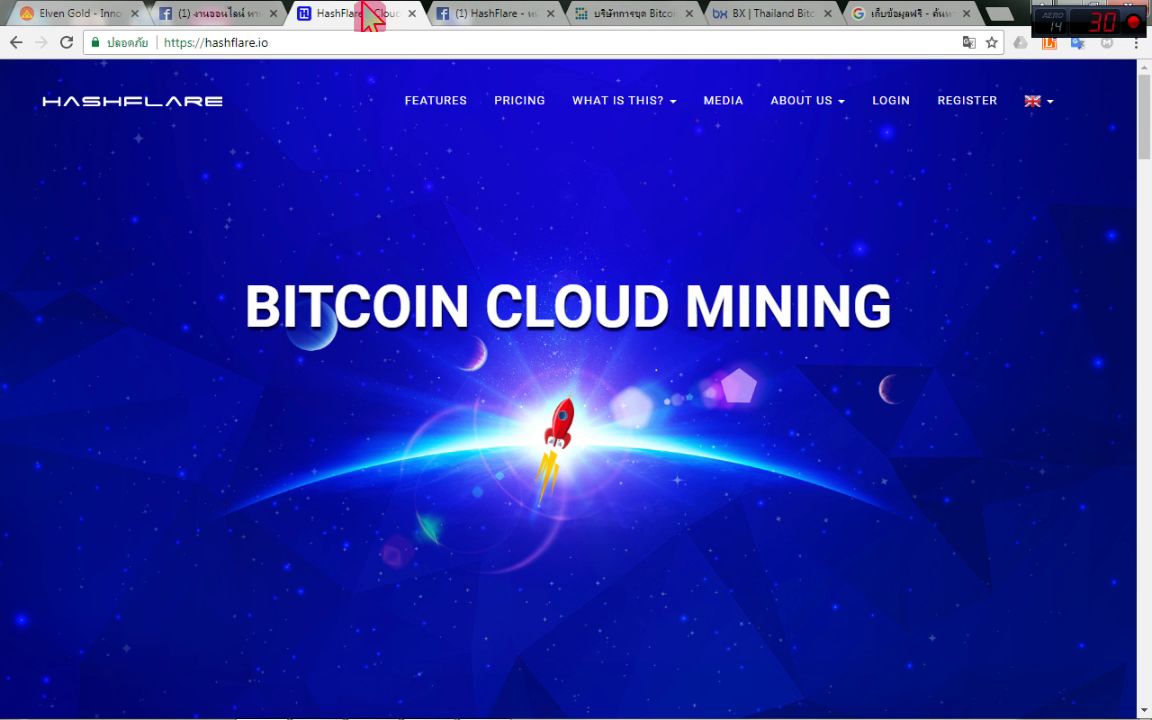
mouse_move(640, 430)
mouse_down()
mouse_move(830, 300)
mouse_move(590, 560)
mouse_up()
key(Escape)
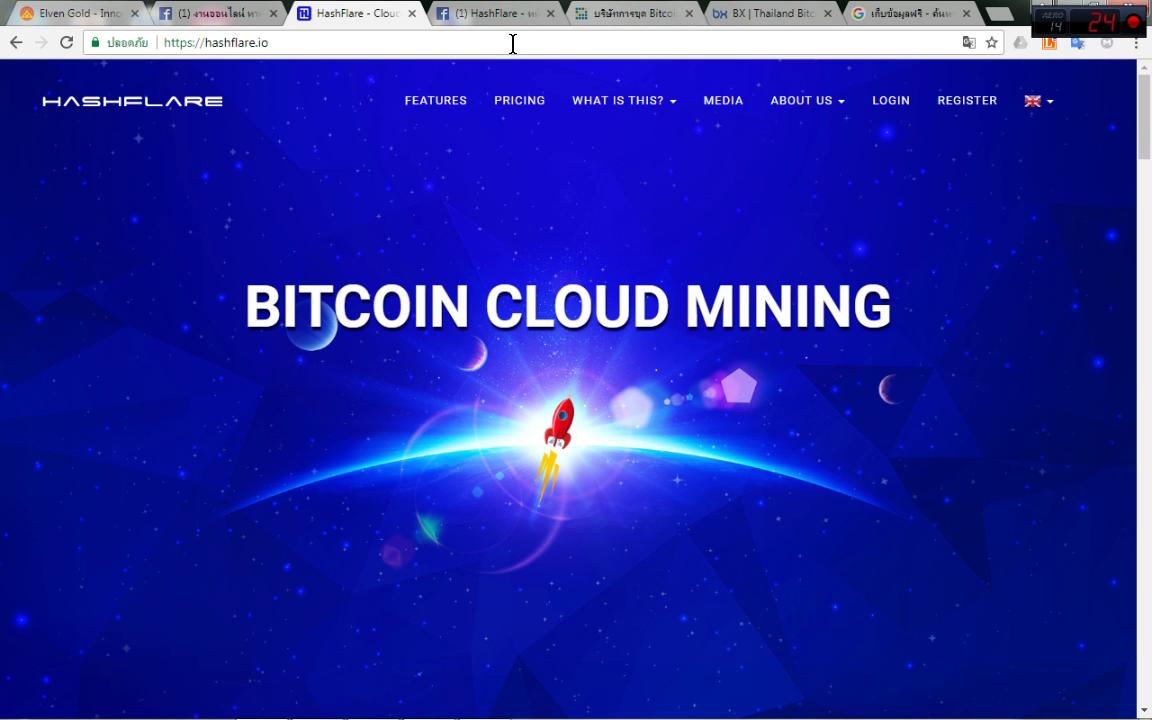
click(757, 16)
scroll(550, 300, down, 1)
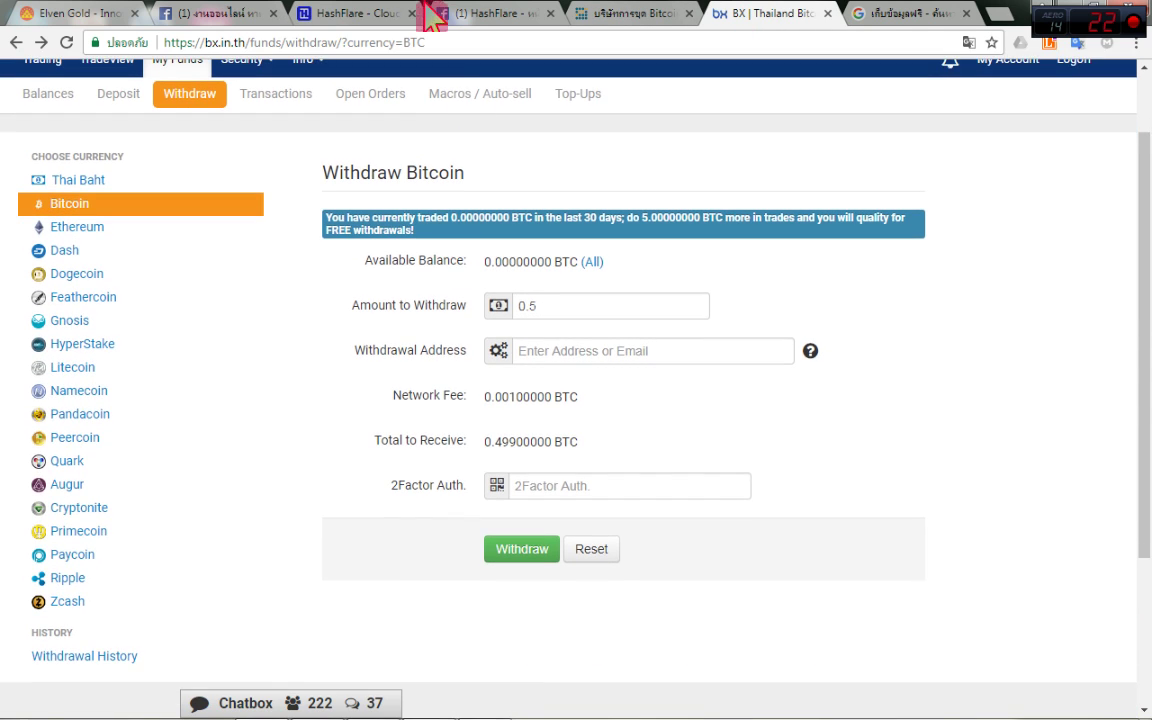
Highlight the Facebook conversation messages and the BX Withdraw Bitcoin form.
click(205, 15)
mouse_move(727, 273)
mouse_down()
mouse_move(508, 625)
mouse_move(668, 305)
mouse_up()
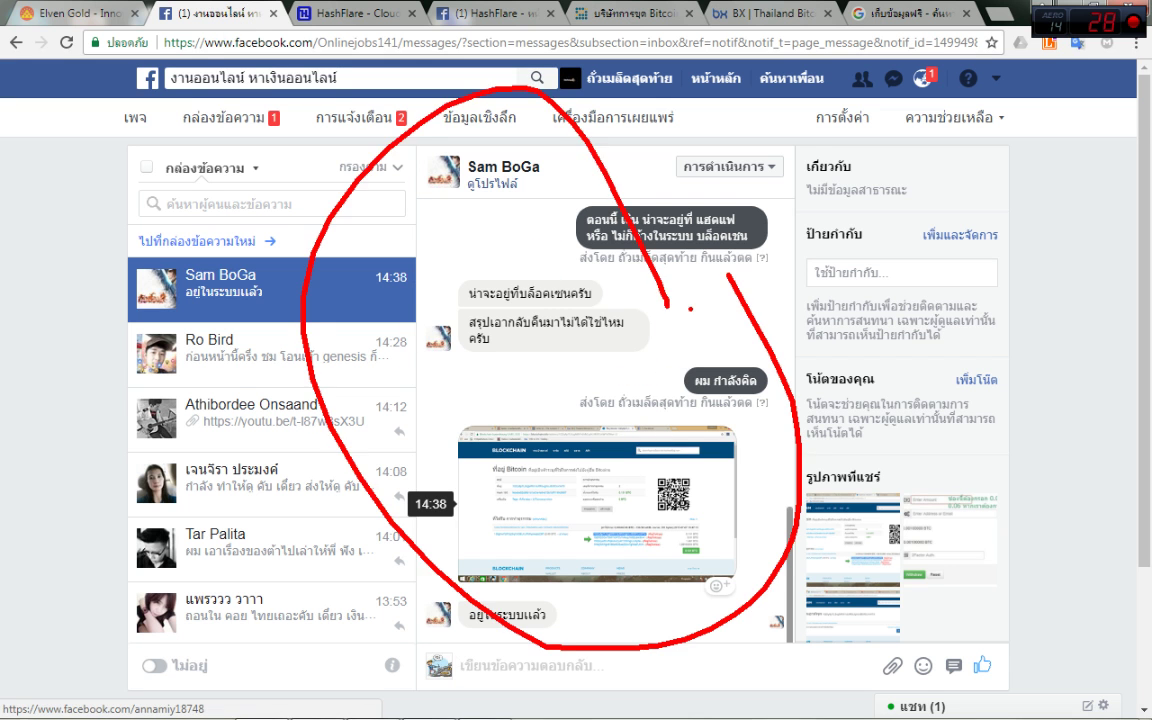
click(762, 20)
mouse_move(890, 243)
mouse_down()
mouse_move(855, 560)
mouse_move(715, 300)
mouse_move(586, 712)
mouse_move(900, 398)
mouse_up()
key(Escape)
click(342, 15)
key(Escape)
click(776, 12)
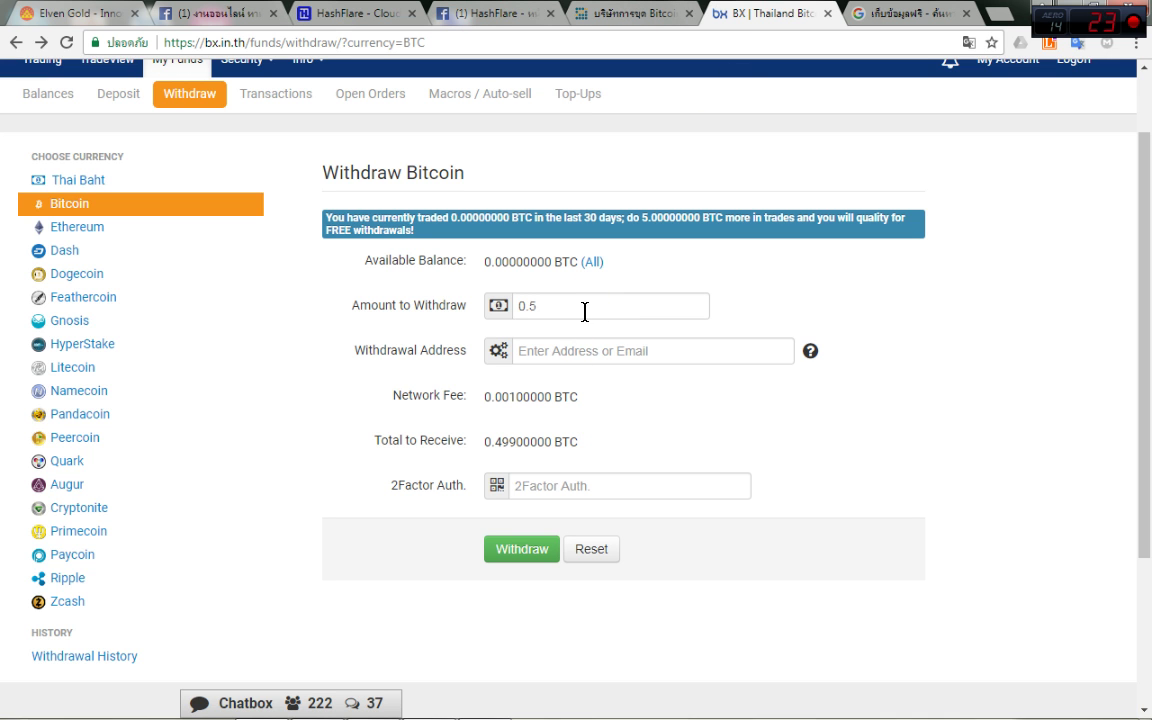
Circle the 0.5 BTC withdrawal amount and the 0.001 BTC network fee.
key(ctrl+1)
mouse_move(537, 333)
mouse_down()
mouse_move(360, 303)
mouse_move(926, 221)
mouse_move(540, 325)
mouse_move(338, 325)
mouse_move(430, 352)
mouse_up()
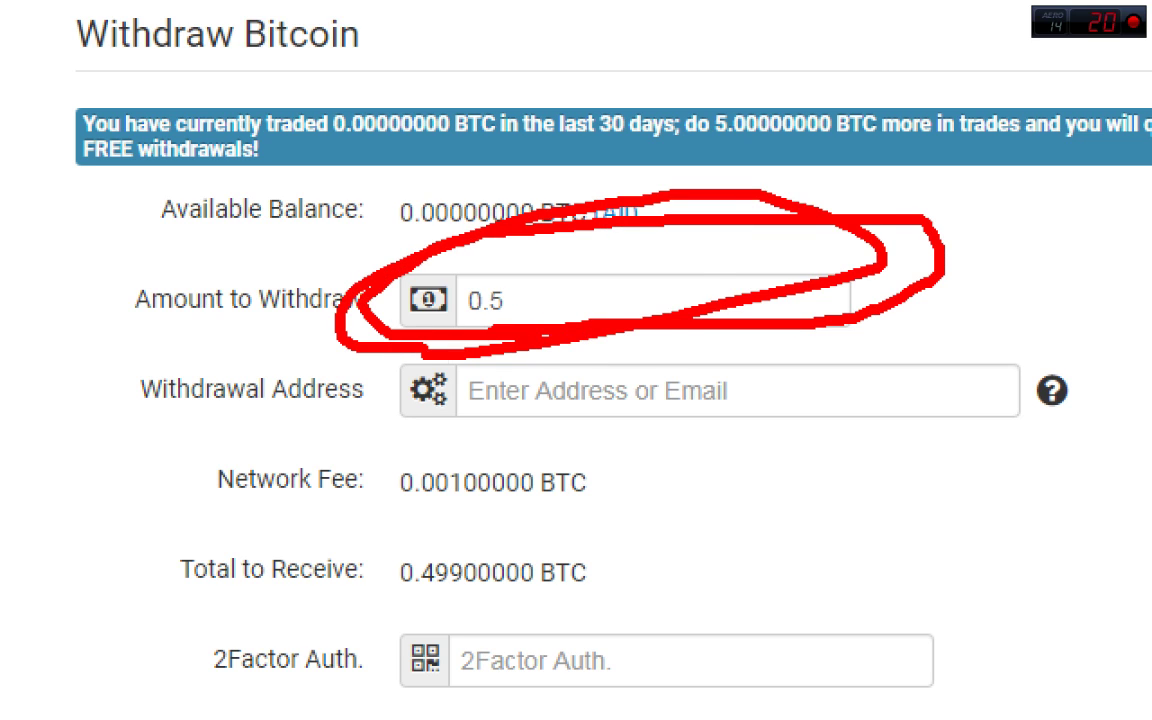
key(Escape)
key(ctrl+1)
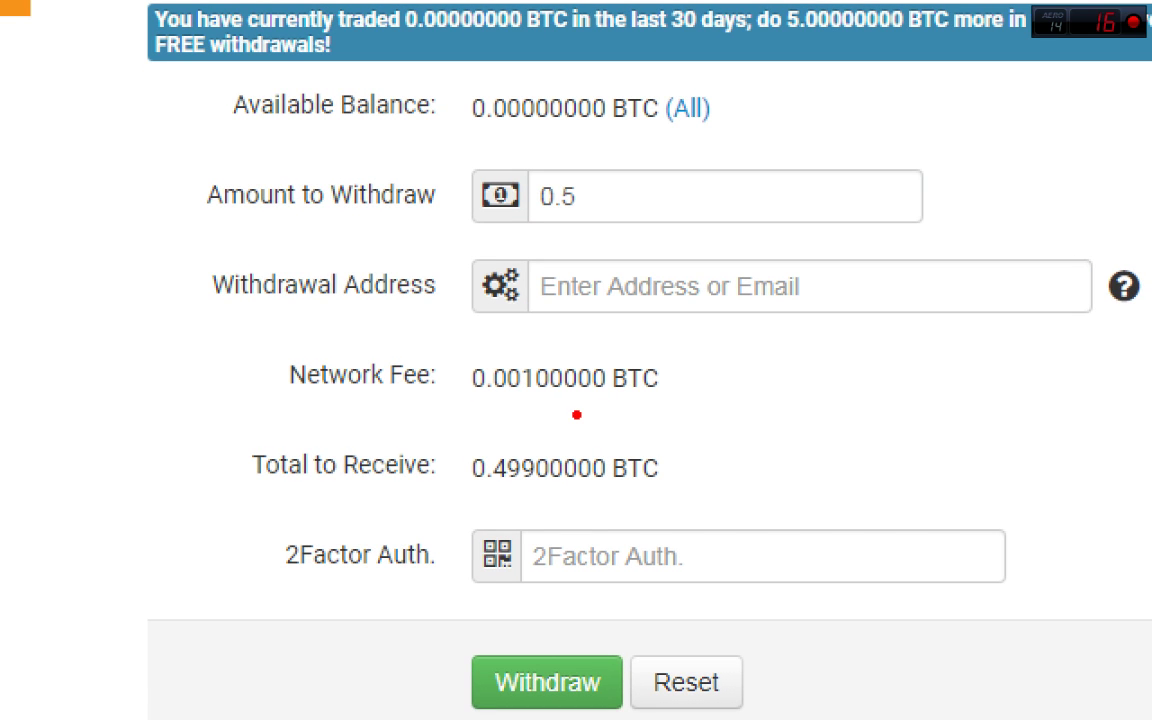
drag(688, 392, 552, 414)
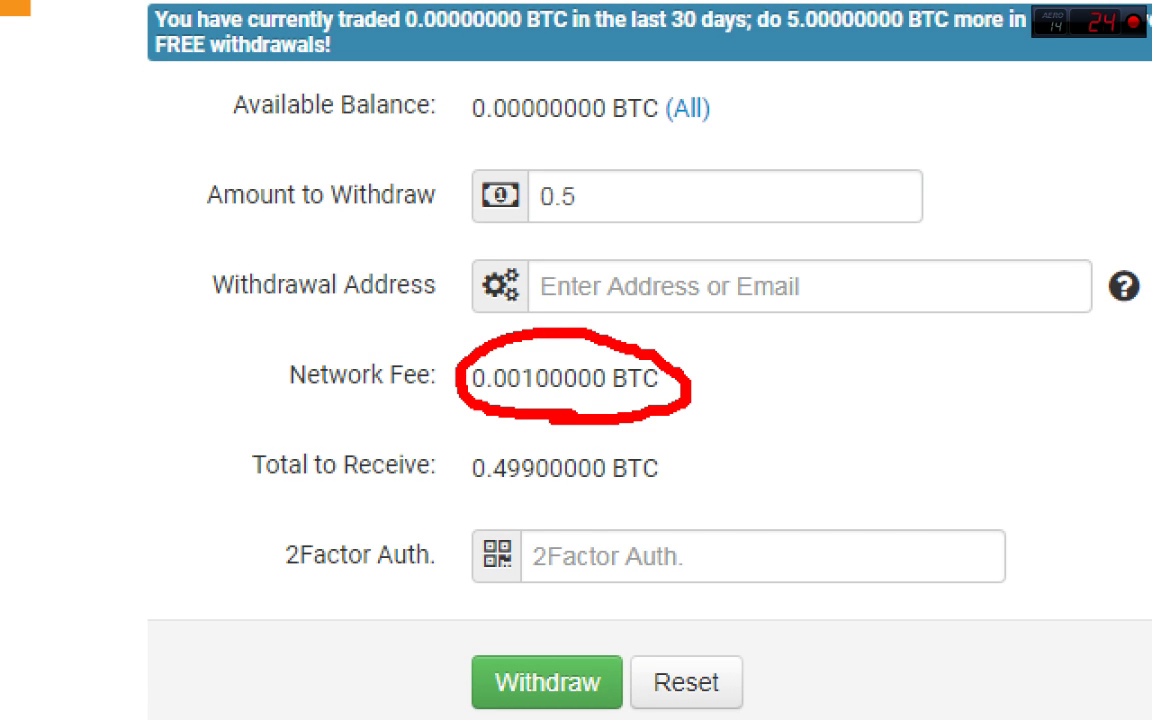
key(Escape)
Show that 0.5 BTC minus the 0.001 BTC fee leaves 0.499 BTC to receive.
key(ctrl+1)
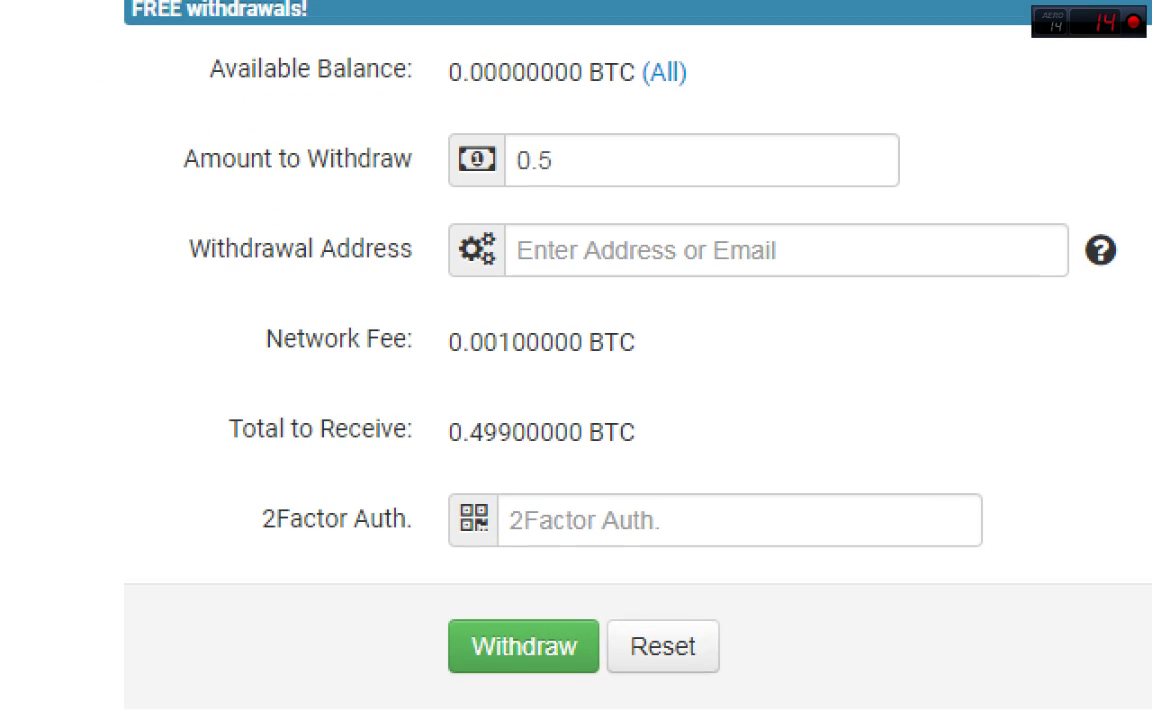
mouse_move(524, 382)
mouse_down()
mouse_move(412, 331)
mouse_move(652, 358)
mouse_move(268, 296)
mouse_move(408, 140)
mouse_up()
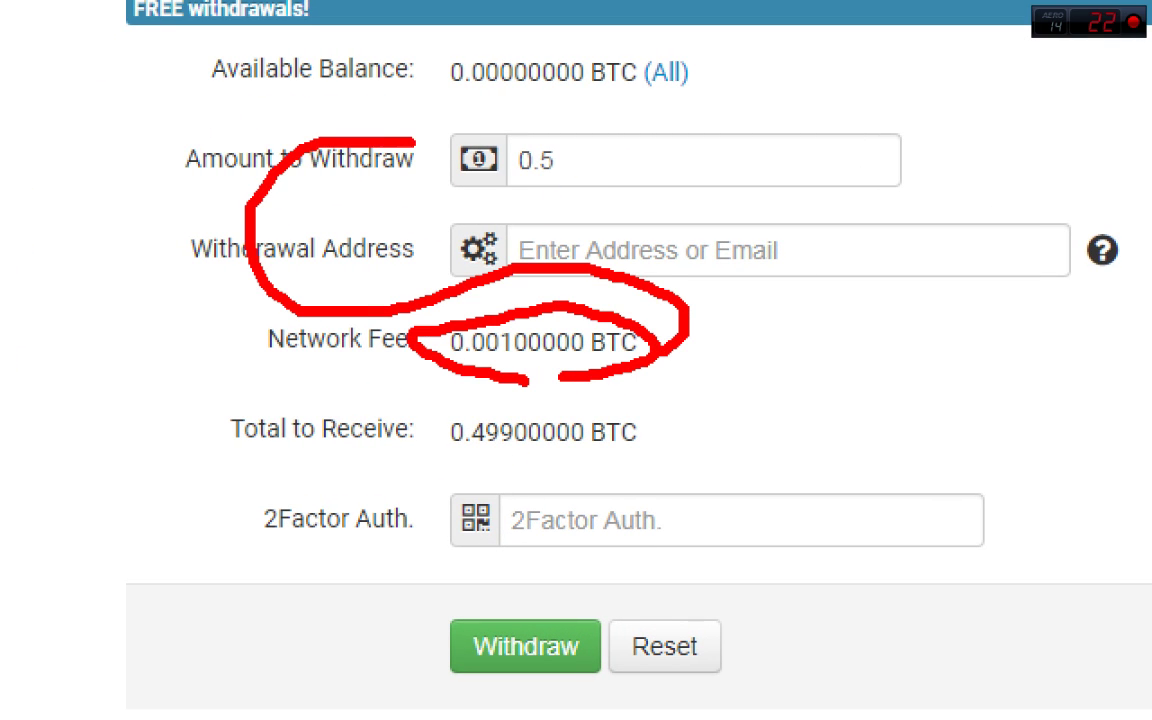
mouse_move(472, 170)
mouse_down()
mouse_move(808, 100)
mouse_move(690, 190)
mouse_move(520, 185)
mouse_up()
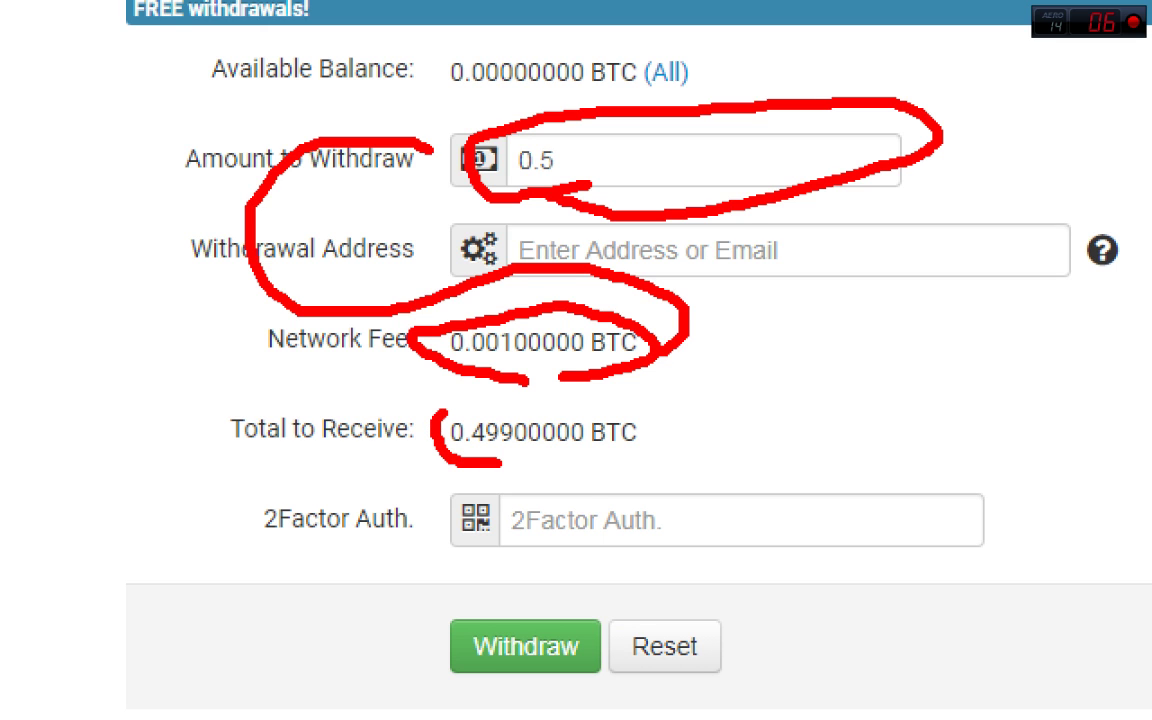
drag(500, 462, 686, 398)
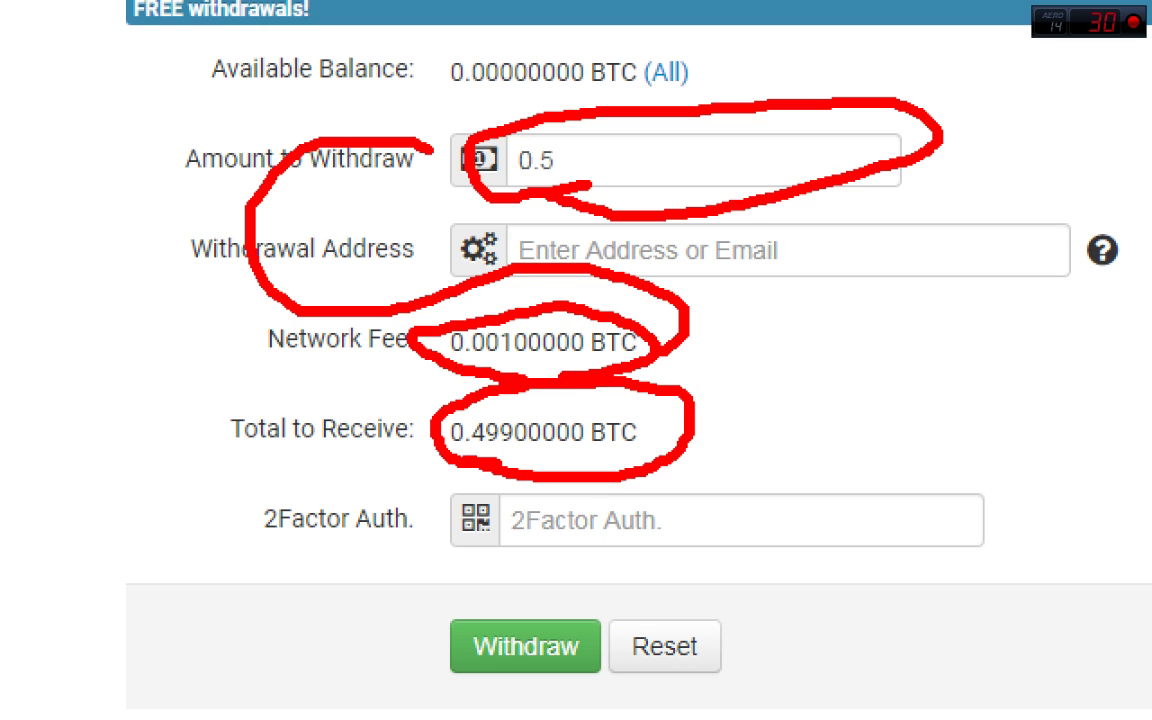
key(Escape)
key(ctrl+1)
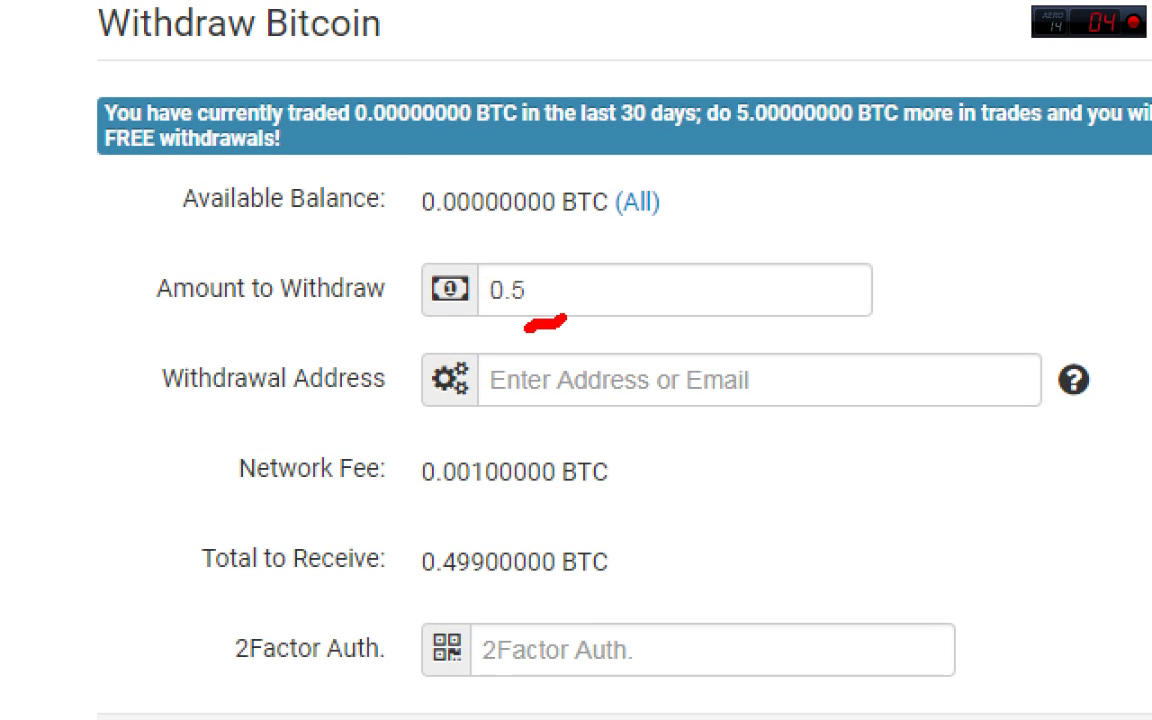
drag(415, 297, 580, 246)
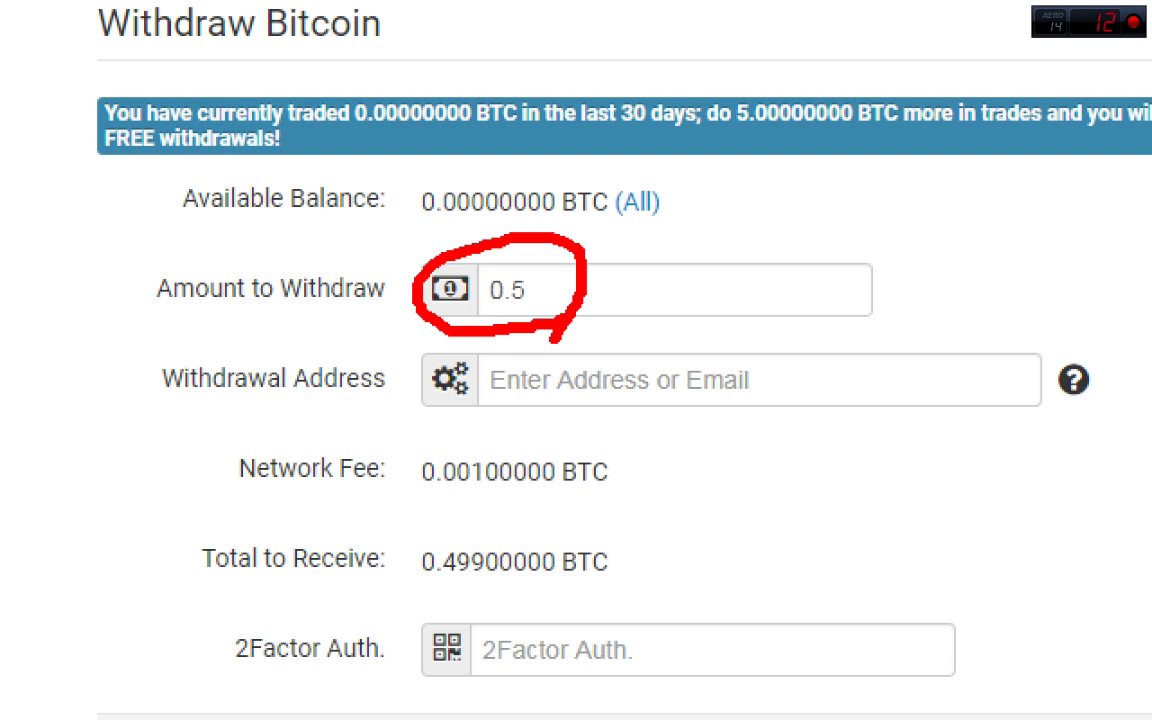
mouse_move(497, 492)
mouse_down()
mouse_move(382, 503)
mouse_move(646, 464)
mouse_move(497, 484)
mouse_up()
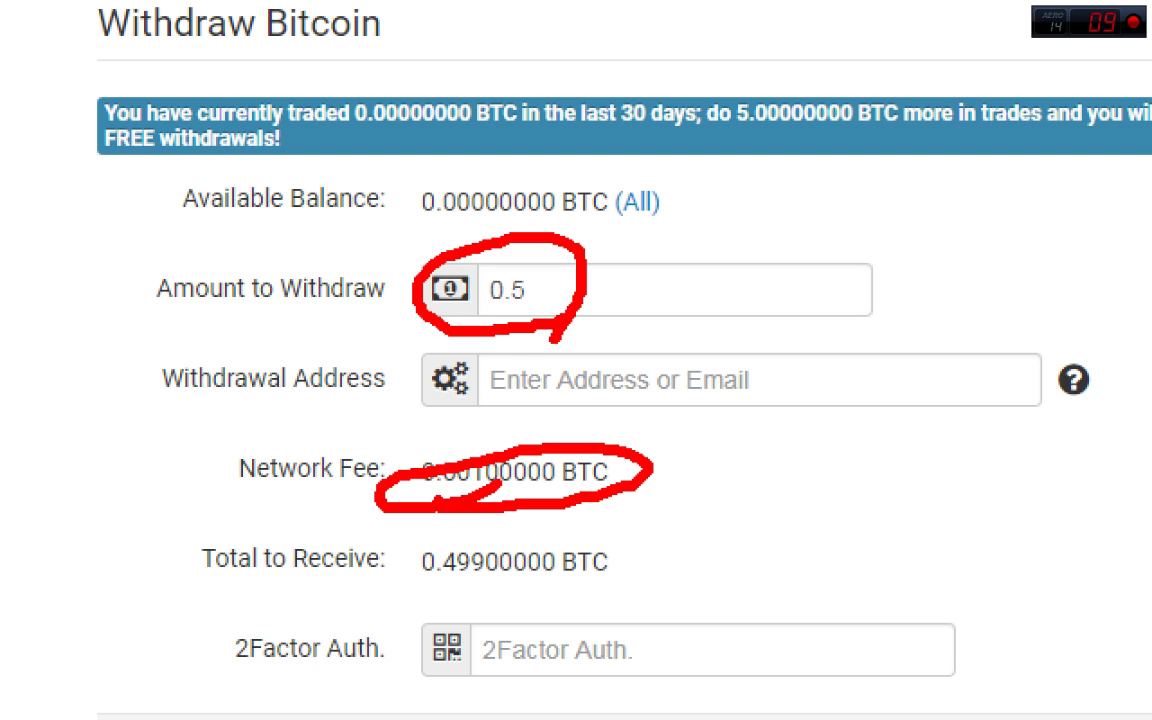
mouse_move(460, 509)
mouse_down()
mouse_move(546, 439)
mouse_move(533, 491)
mouse_up()
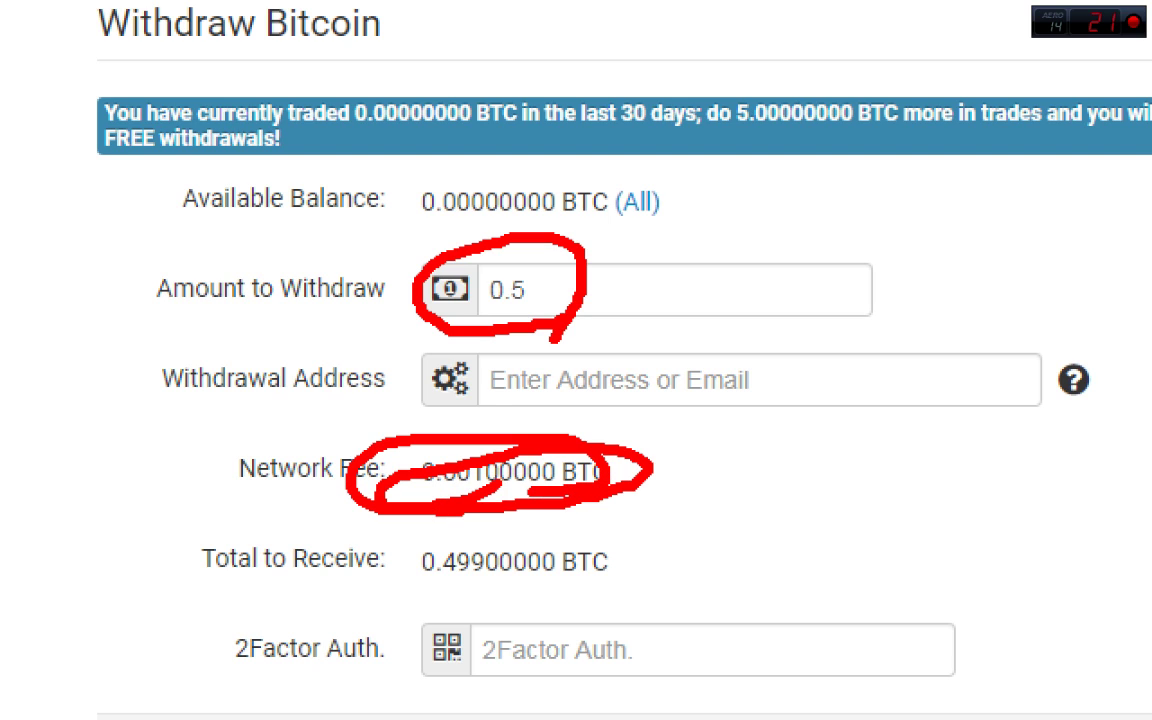
drag(470, 318, 622, 278)
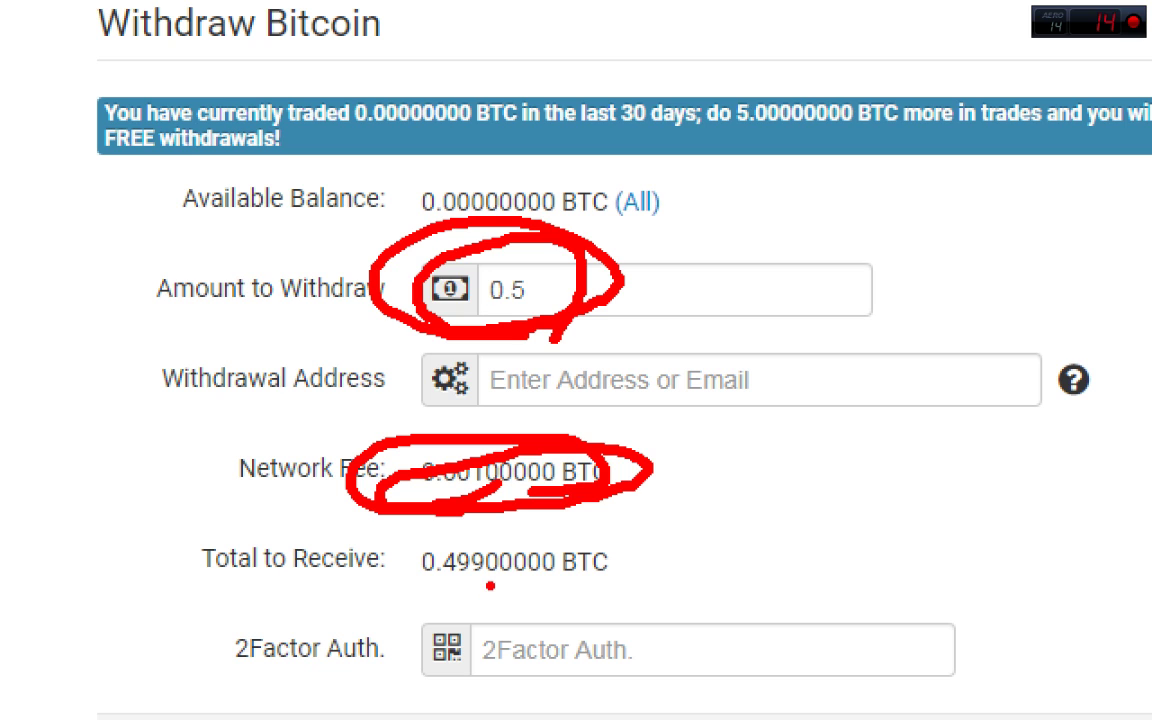
mouse_move(490, 595)
mouse_down()
mouse_move(660, 560)
mouse_move(400, 545)
mouse_up()
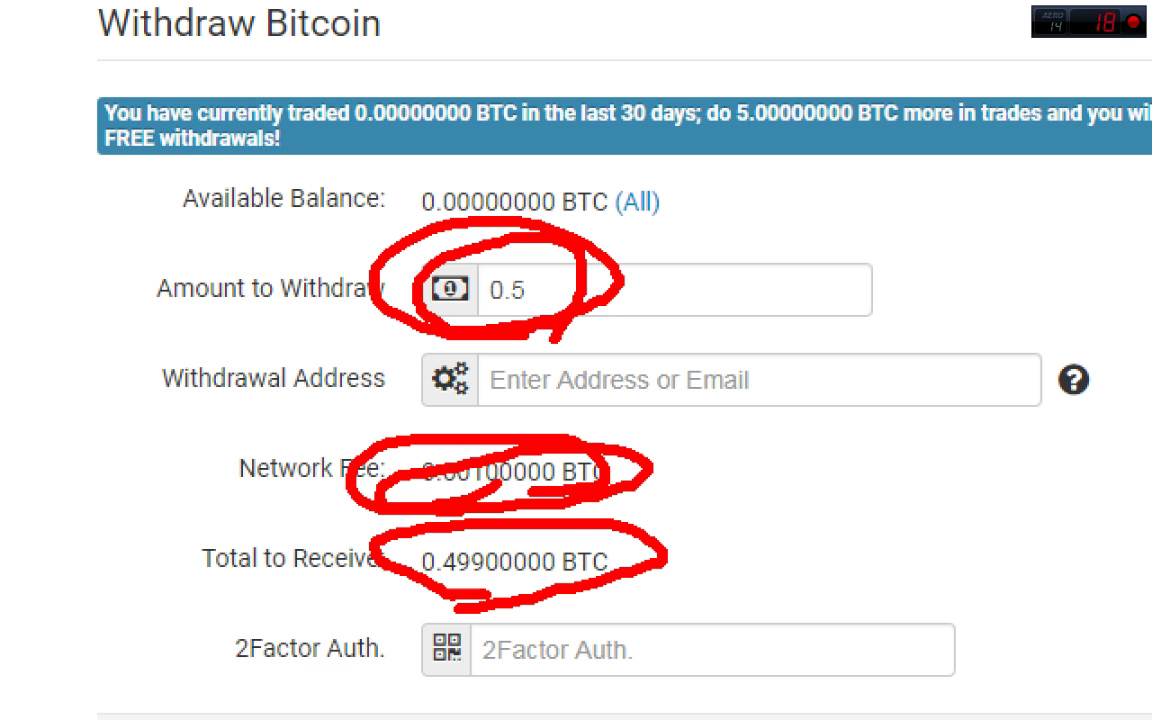
key(Escape)
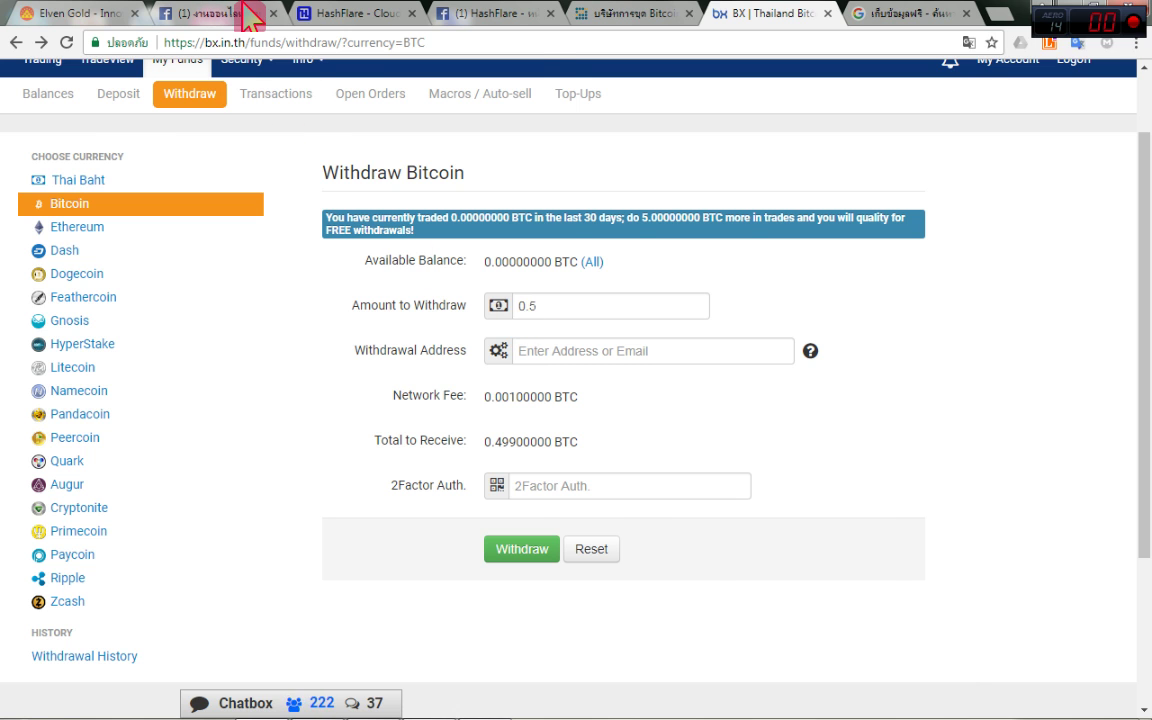
Cycle through the Facebook messages, Genesis Mining and HashFlare Facebook tabs.
click(228, 14)
click(645, 14)
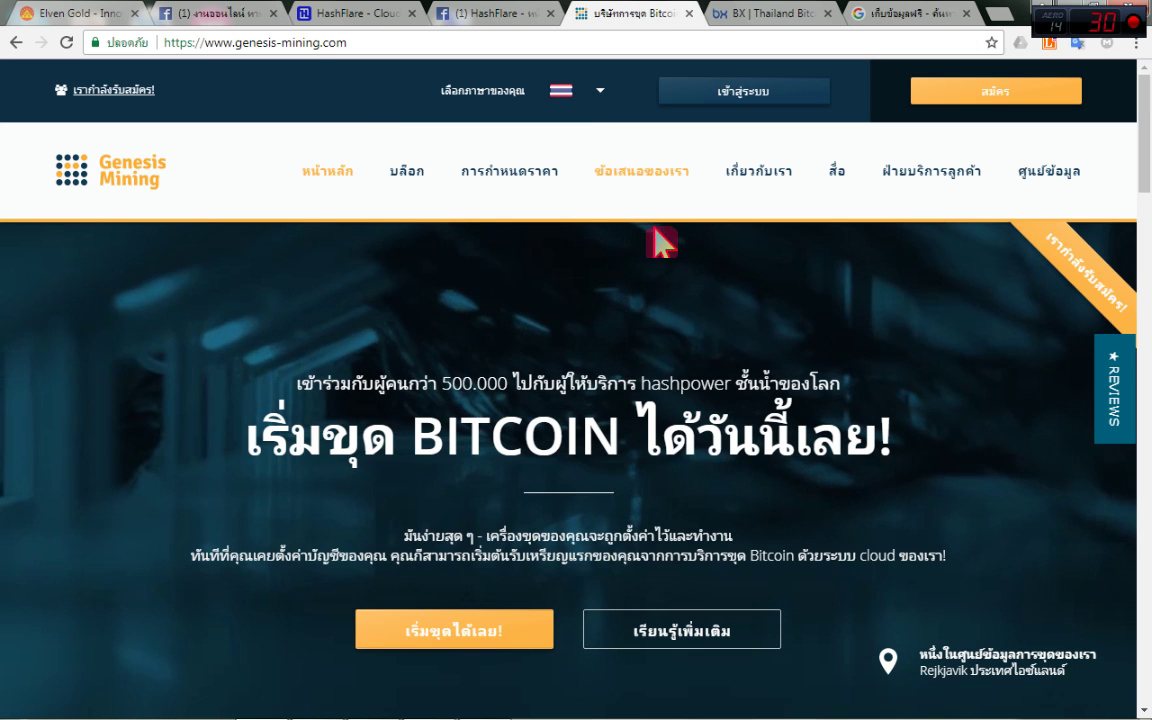
click(702, 14)
click(450, 14)
key(ctrl+2)
mouse_move(700, 245)
mouse_down()
mouse_move(194, 540)
mouse_move(640, 250)
mouse_up()
key(Escape)
Close the HashFlare Facebook page tab and return to the BX withdrawal page.
click(552, 13)
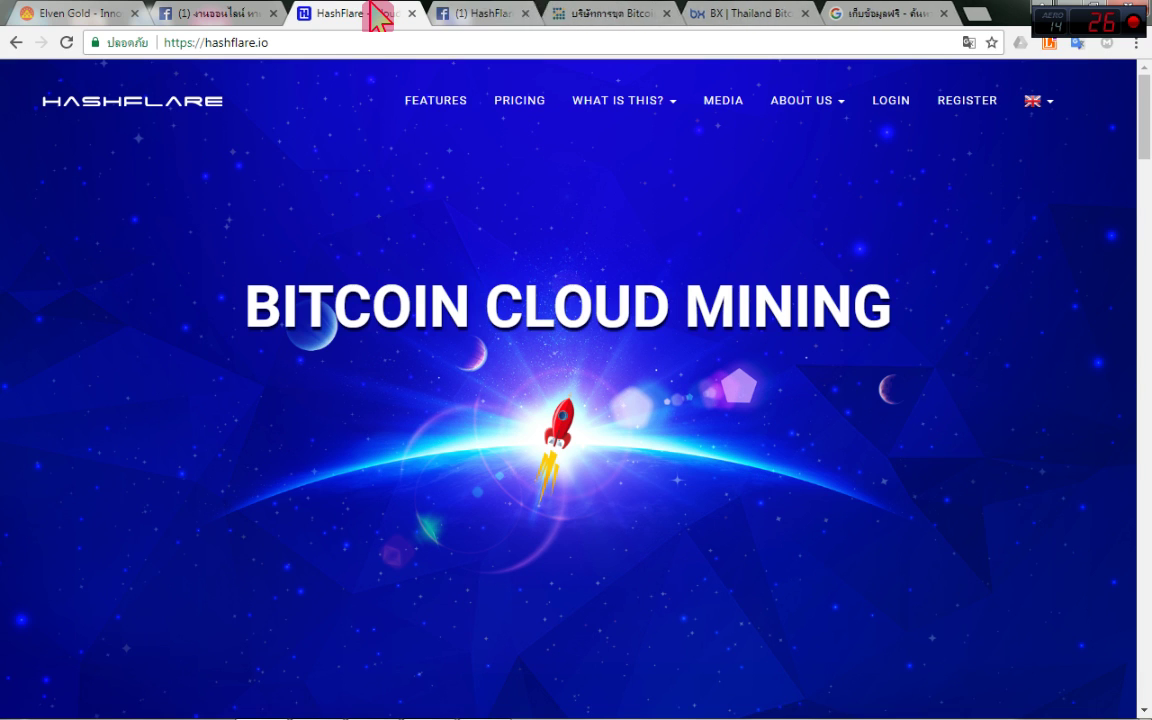
key(ctrl+2)
mouse_move(718, 340)
mouse_down()
mouse_move(465, 616)
mouse_move(320, 578)
mouse_up()
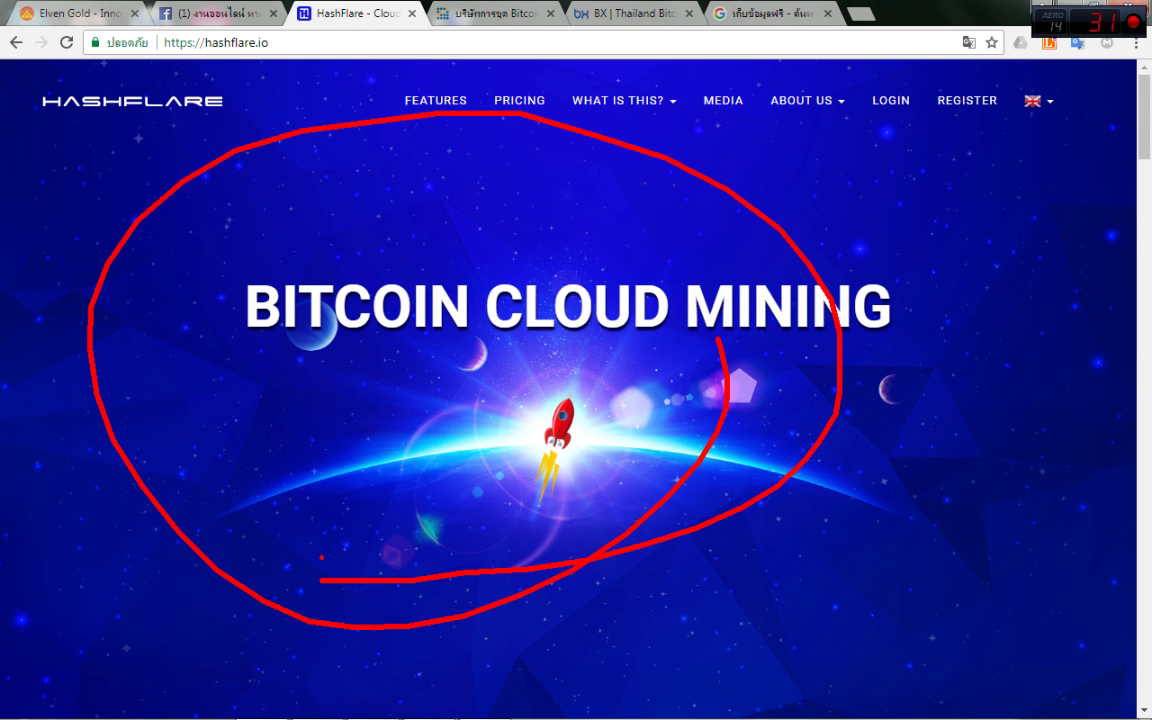
key(Escape)
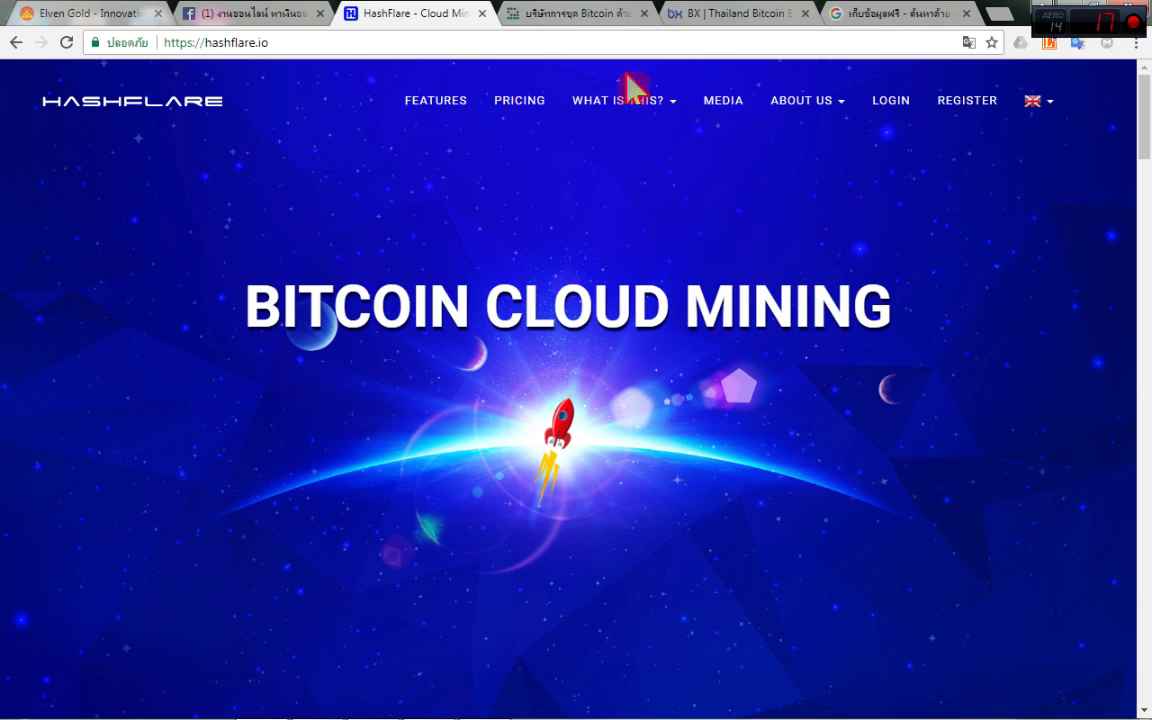
click(678, 14)
drag(577, 404, 510, 488)
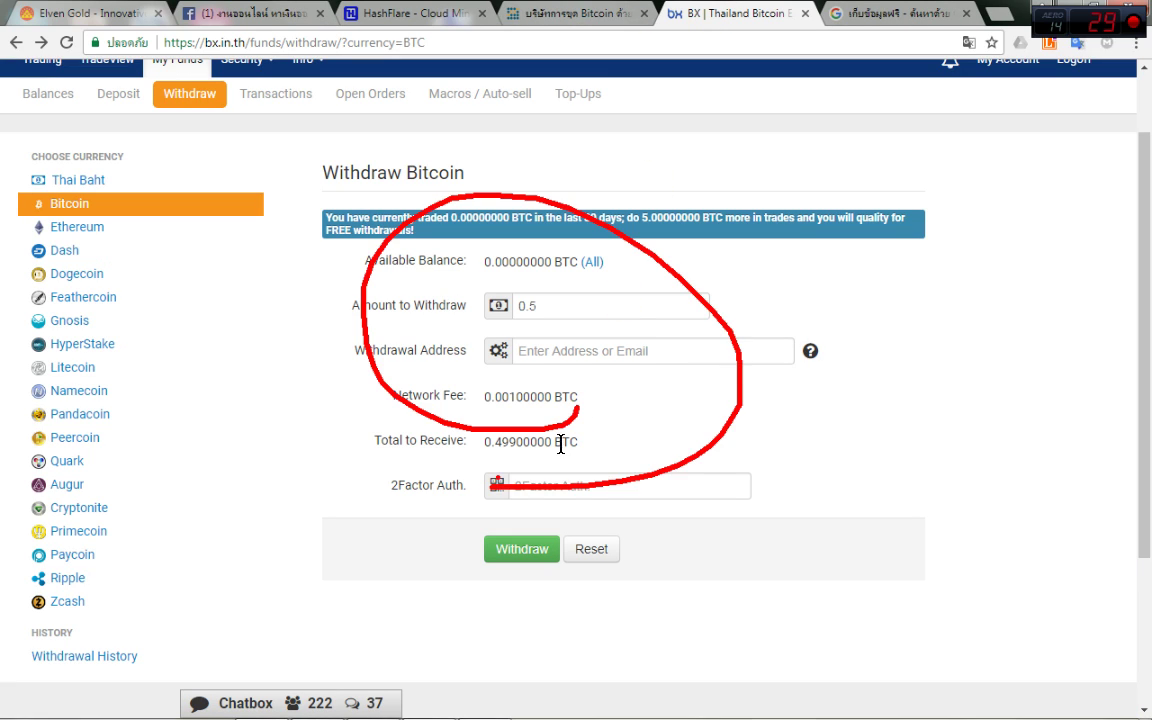
key(Escape)
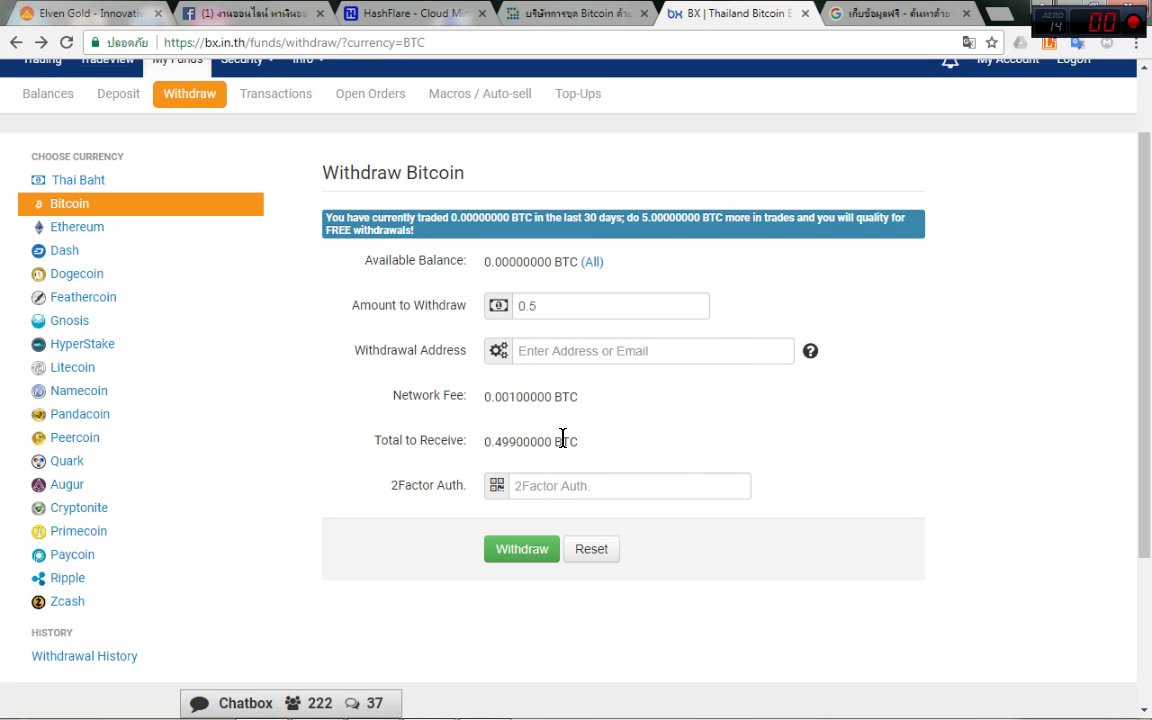
Check the Facebook messages inbox and Genesis Mining tabs, then come back to BX.
scroll(380, 300, down, 4)
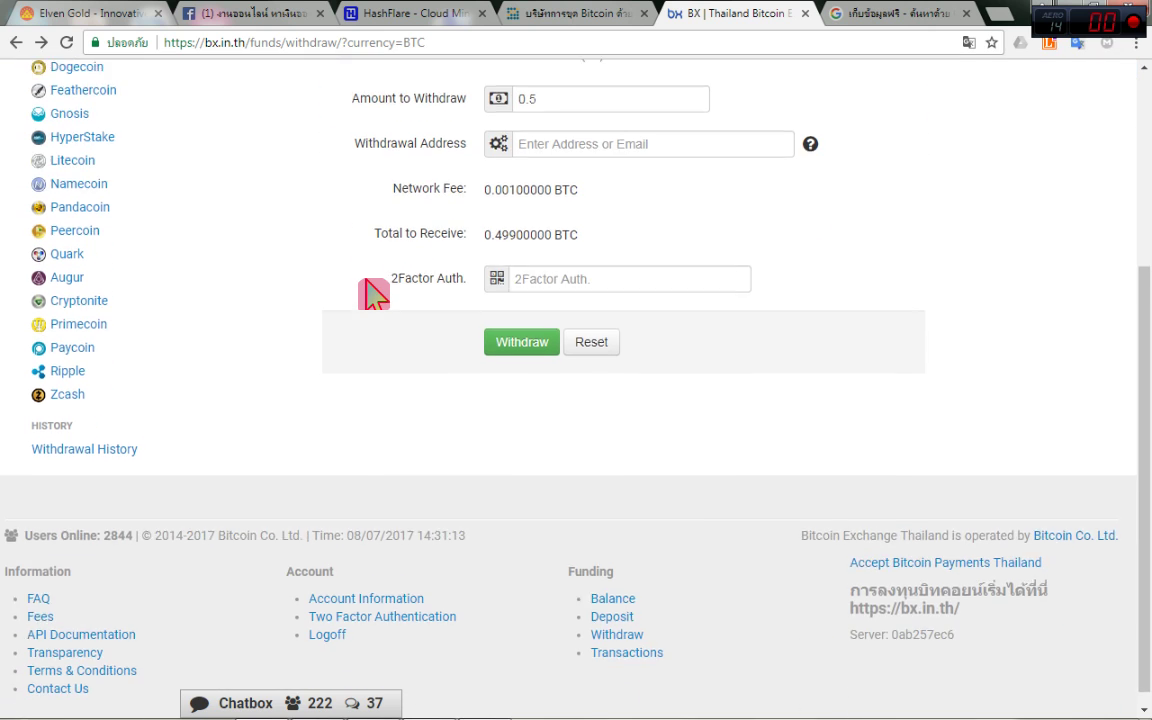
click(280, 14)
mouse_move(595, 262)
mouse_down()
mouse_move(612, 290)
mouse_move(590, 212)
mouse_up()
key(Escape)
click(590, 14)
click(730, 18)
Open BX's public Chatbox and point out its messages.
scroll(355, 365, down, 3)
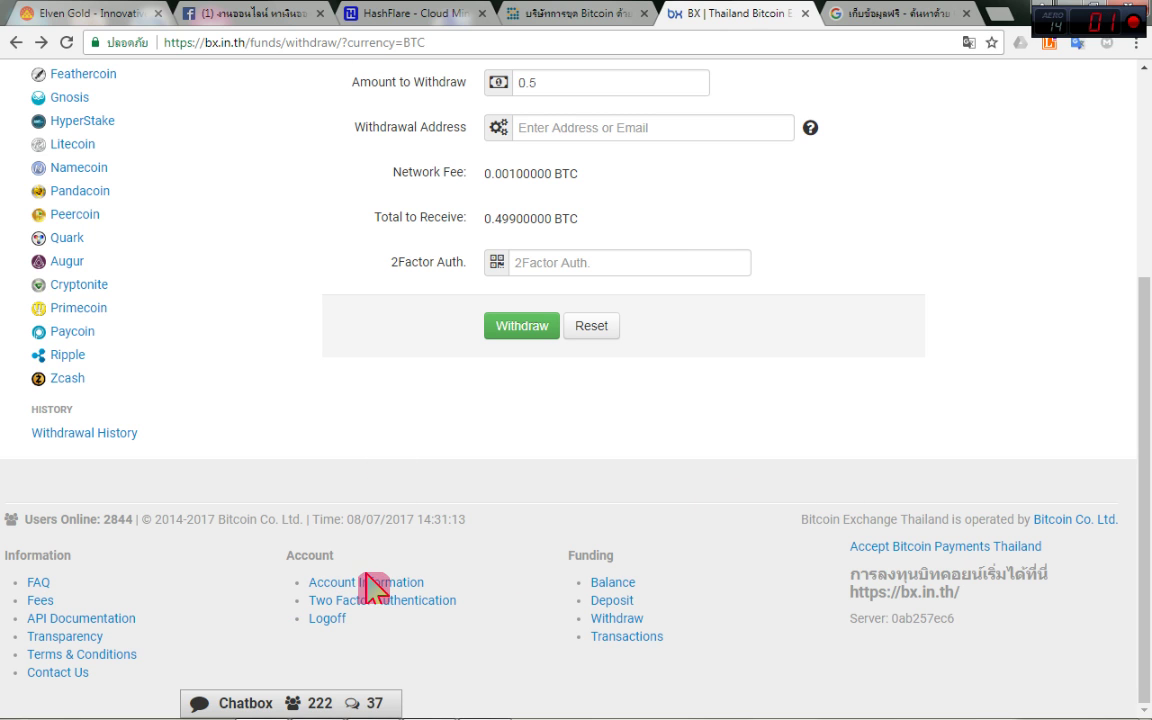
click(207, 708)
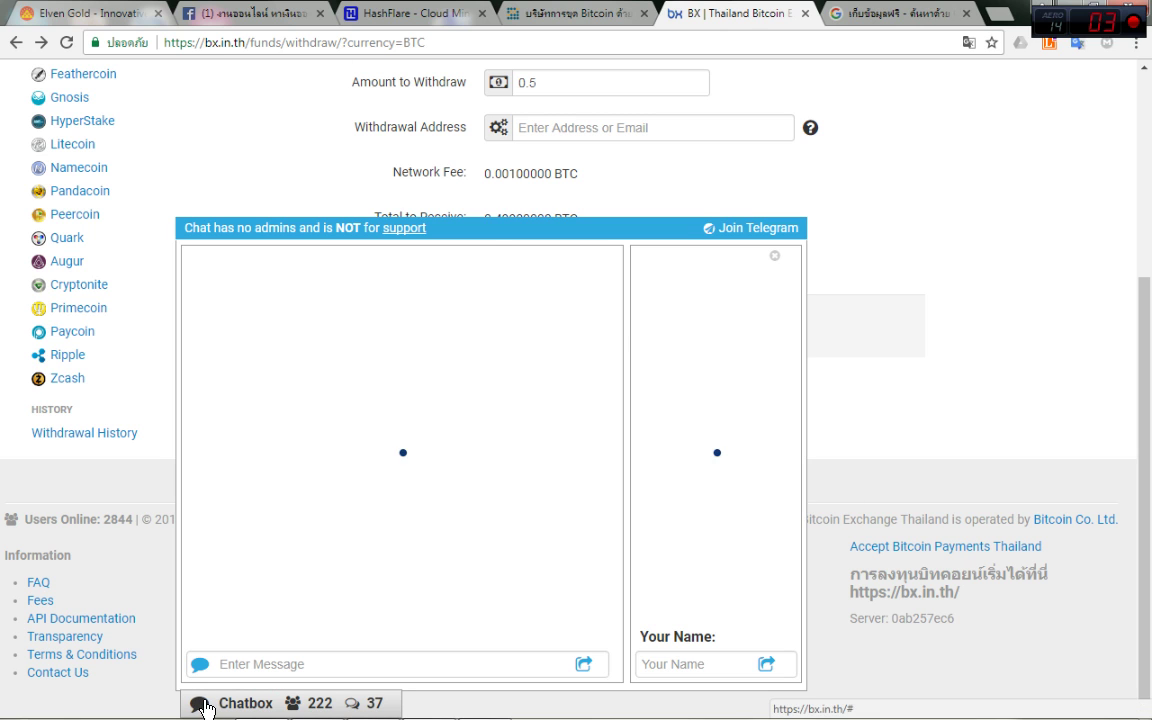
mouse_move(734, 334)
mouse_down()
mouse_move(546, 675)
mouse_move(355, 332)
mouse_move(566, 370)
mouse_up()
key(Escape)
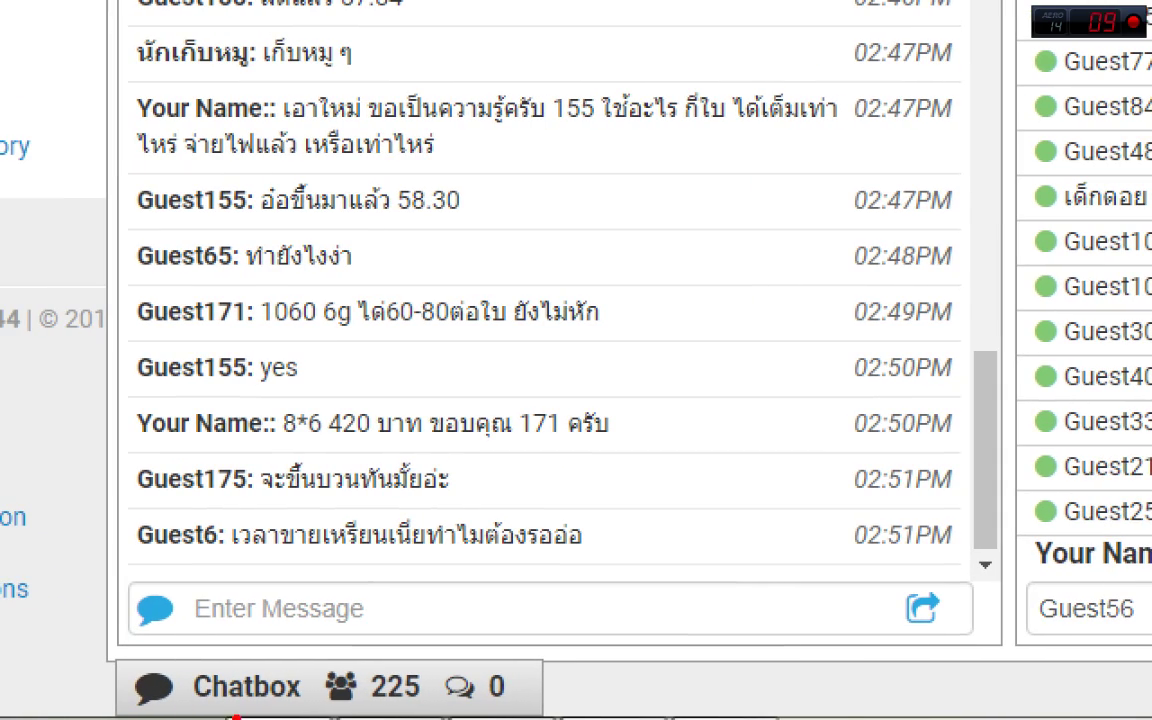
mouse_move(267, 714)
mouse_down()
mouse_move(157, 693)
mouse_move(396, 690)
mouse_up()
drag(549, 662, 250, 713)
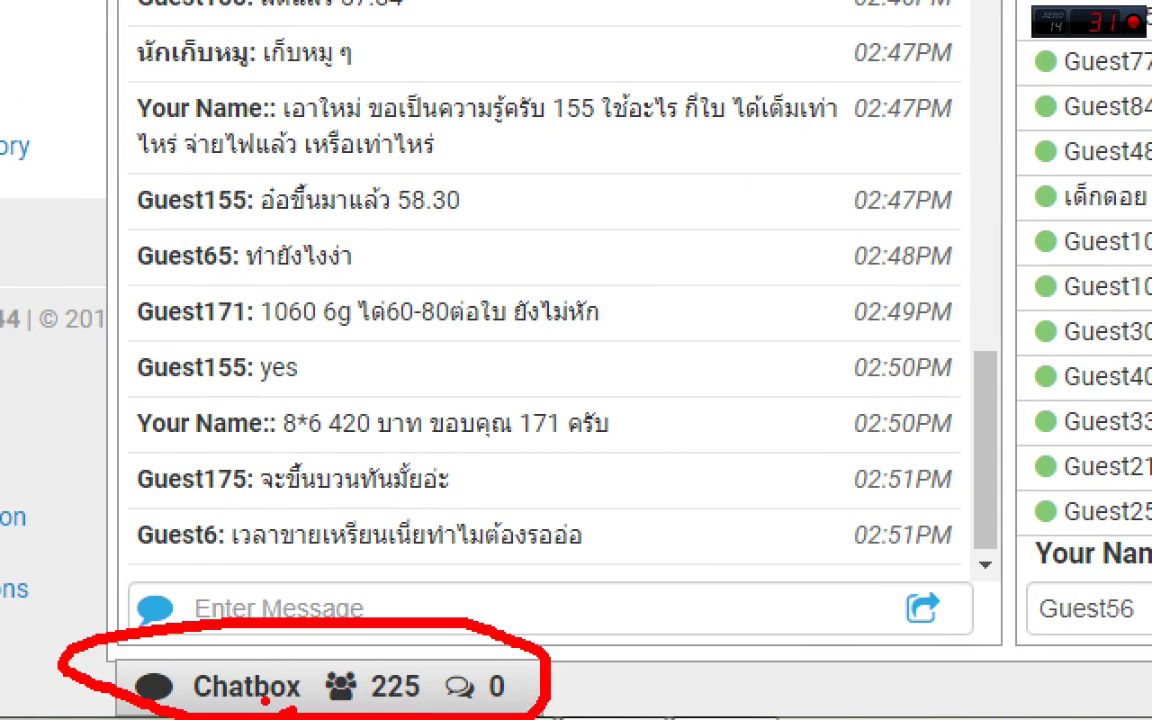
key(Escape)
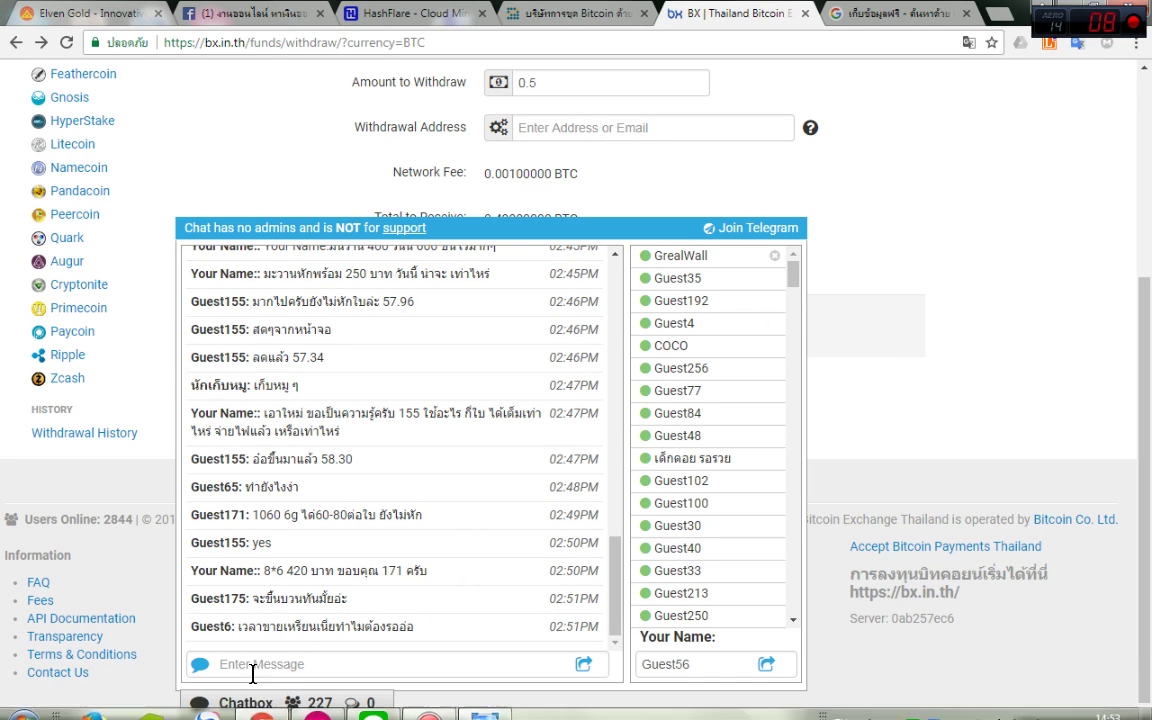
Collapse and reopen the public chat, then close it.
click(226, 706)
click(226, 706)
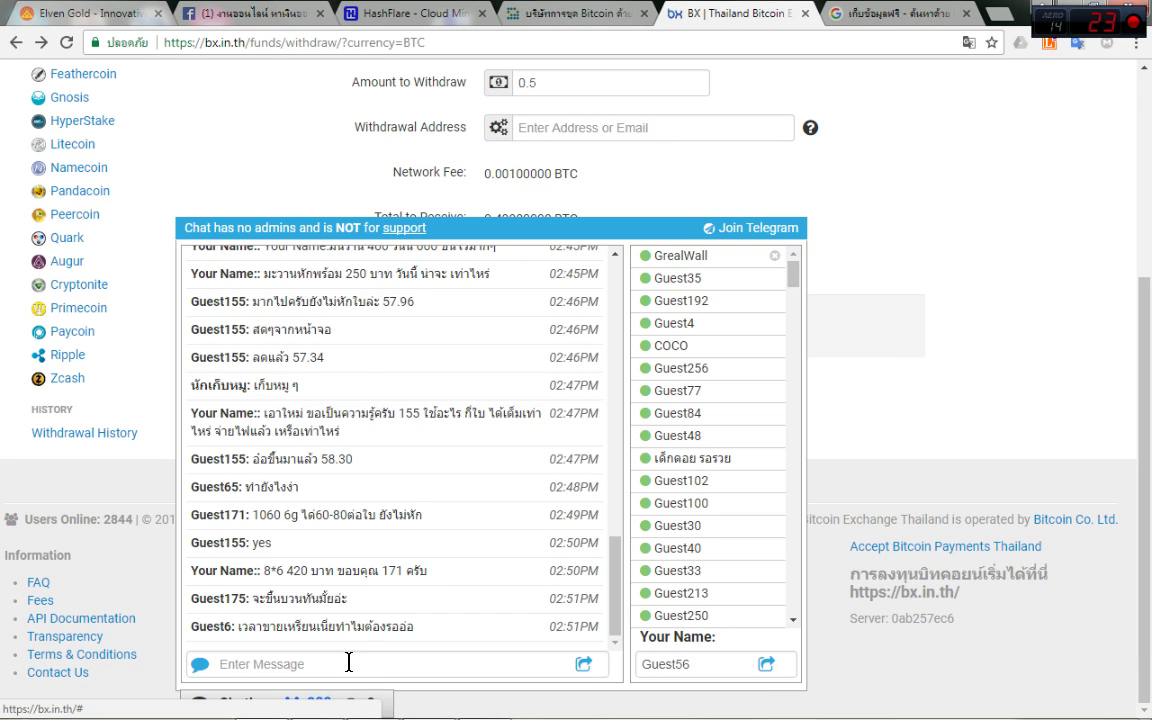
key(ctrl+2)
mouse_move(575, 393)
mouse_down()
mouse_move(330, 662)
mouse_move(345, 228)
mouse_move(540, 570)
mouse_up()
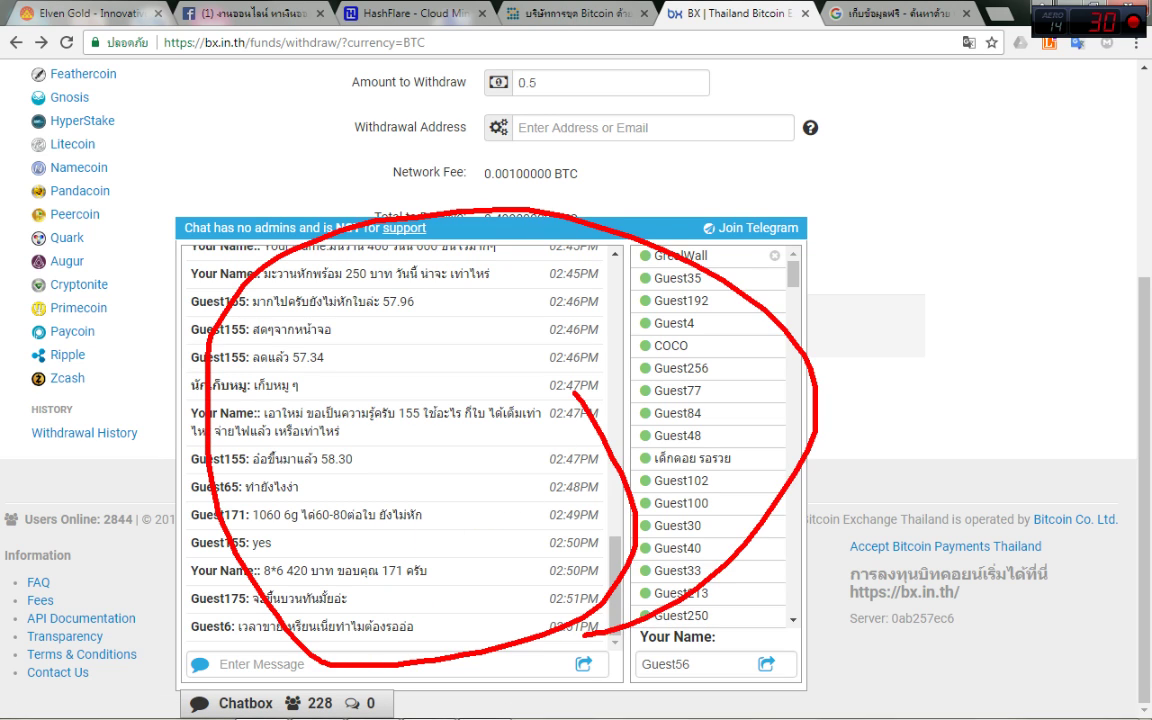
key(Escape)
click(774, 257)
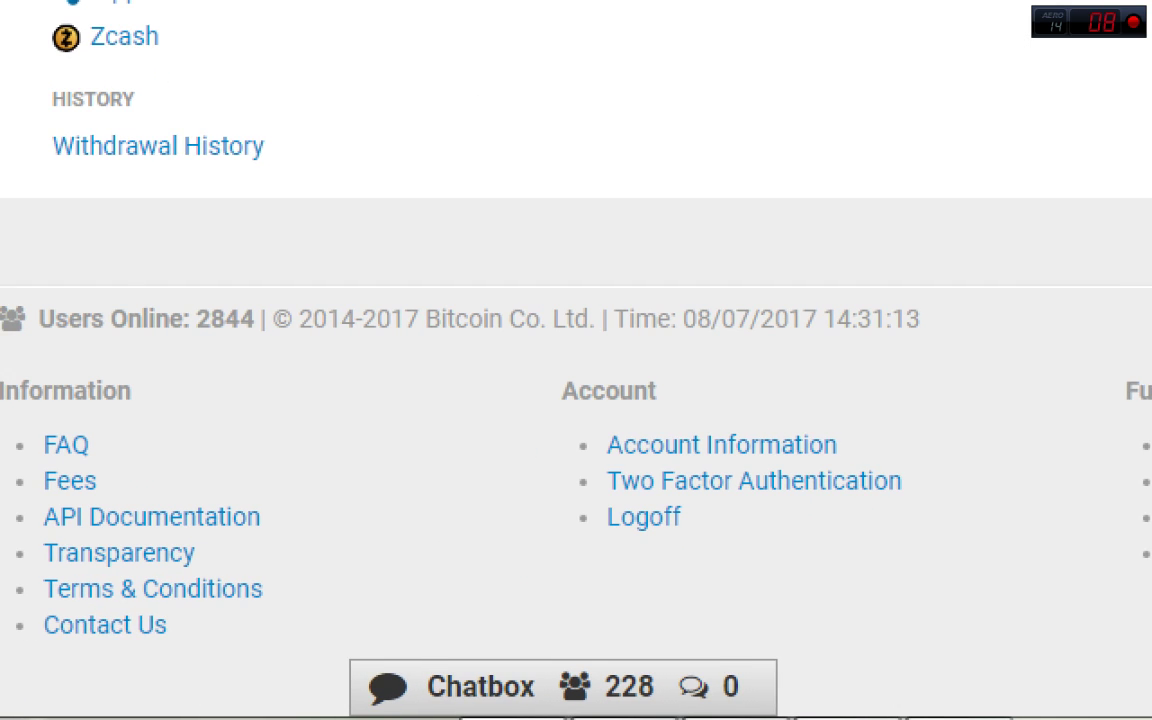
Bring up the link menu on the footer's Contact Us entry.
mouse_move(90, 696)
mouse_down()
mouse_move(0, 675)
mouse_move(112, 690)
mouse_up()
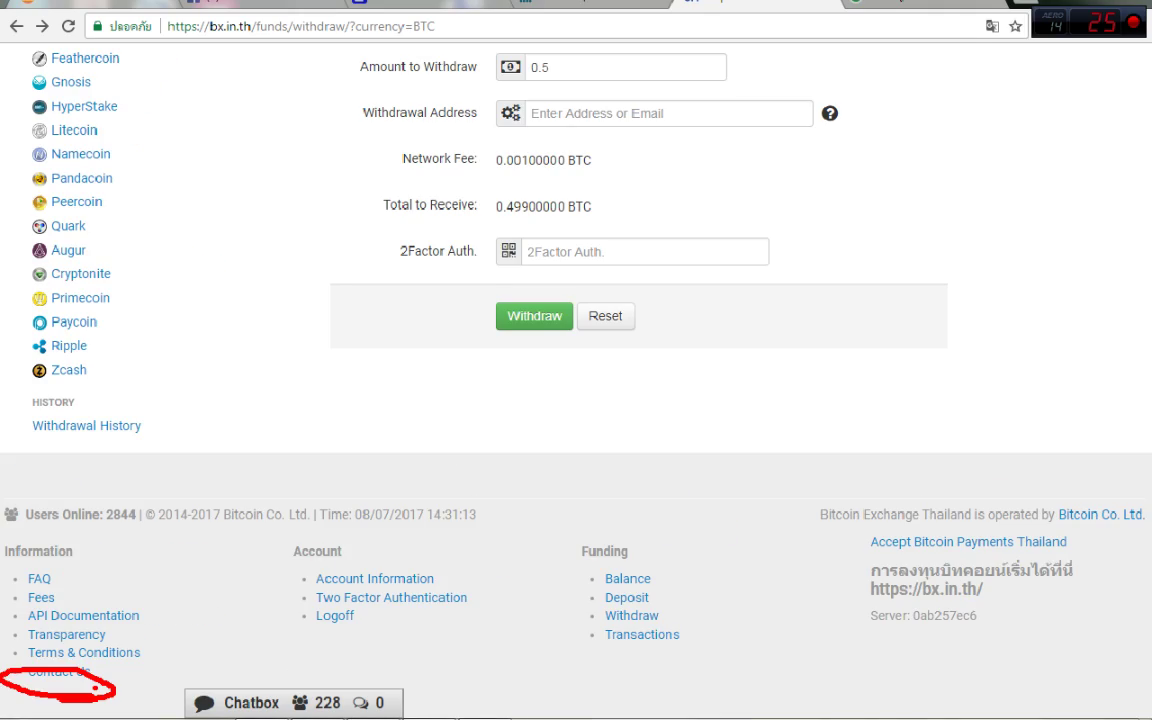
scroll(237, 540, up, 3)
scroll(206, 578, down, 3)
mouse_move(150, 697)
mouse_down()
mouse_move(45, 628)
mouse_move(182, 690)
mouse_up()
Open the support desk's Submit a ticket form in a new tab and switch to it.
right_click(52, 668)
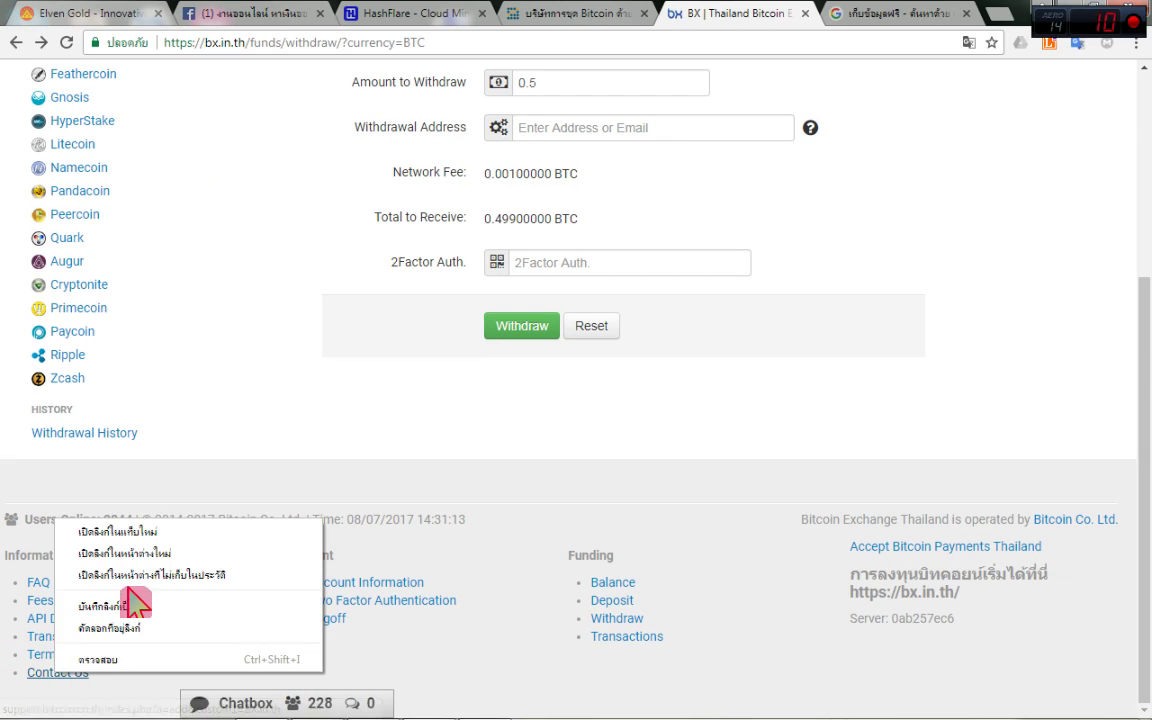
click(145, 527)
click(775, 14)
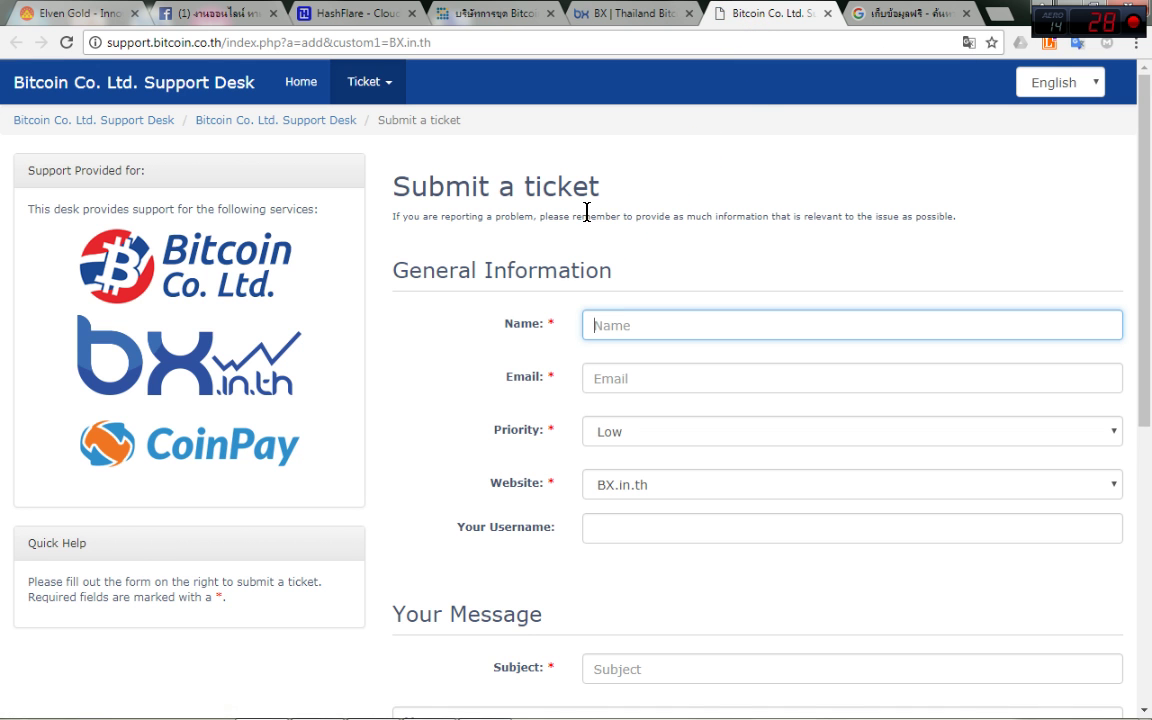
Scroll through the empty ticket form, marking its fields with the screen pen.
key(Escape)
scroll(319, 373, down, 2)
scroll(681, 206, up, 2)
key(ctrl+2)
drag(648, 349, 684, 328)
key(Escape)
scroll(654, 280, down, 3)
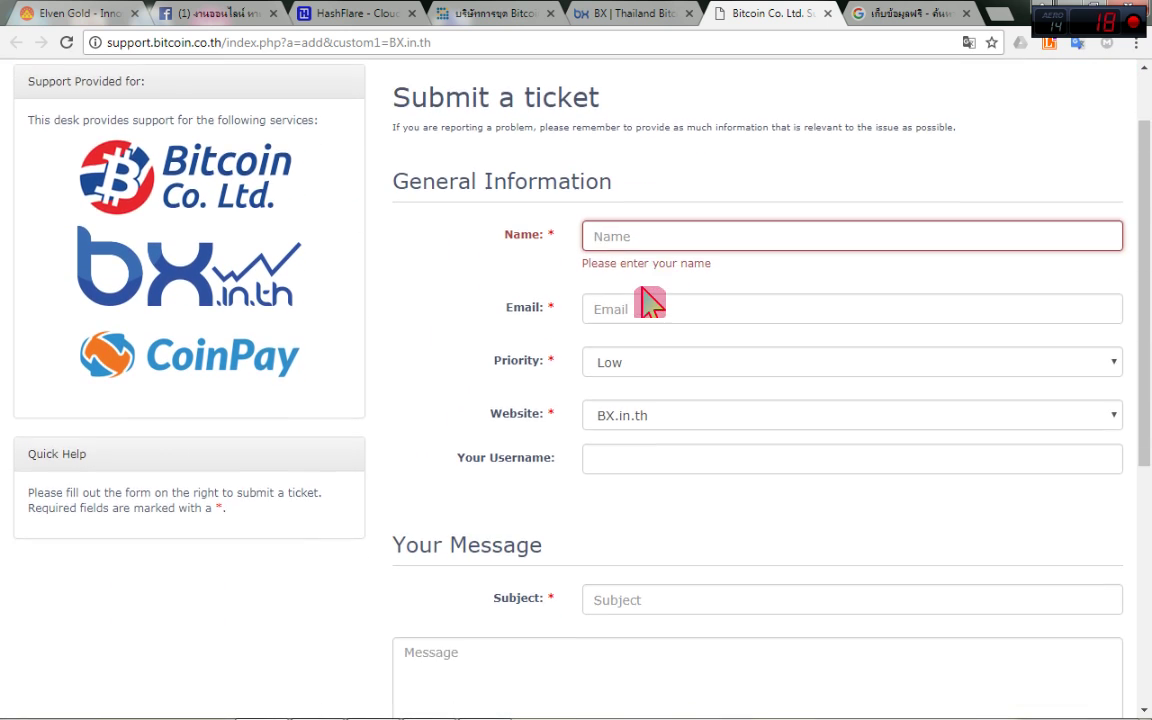
key(ctrl+2)
drag(661, 163, 686, 151)
key(Escape)
Show the Priority dropdown choices, mark the remaining fields, then return to the BX withdrawal tab.
click(640, 181)
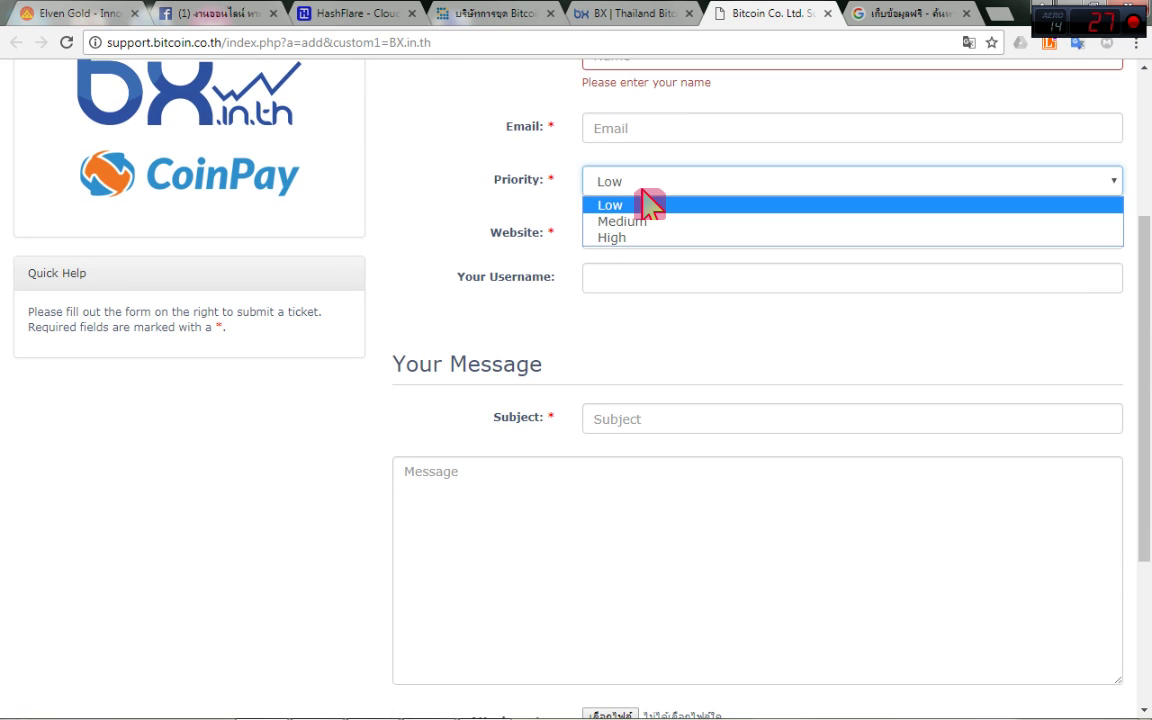
mouse_move(651, 200)
mouse_down()
mouse_move(884, 177)
mouse_move(563, 202)
mouse_up()
key(Escape)
drag(664, 213, 665, 315)
scroll(609, 252, down, 3)
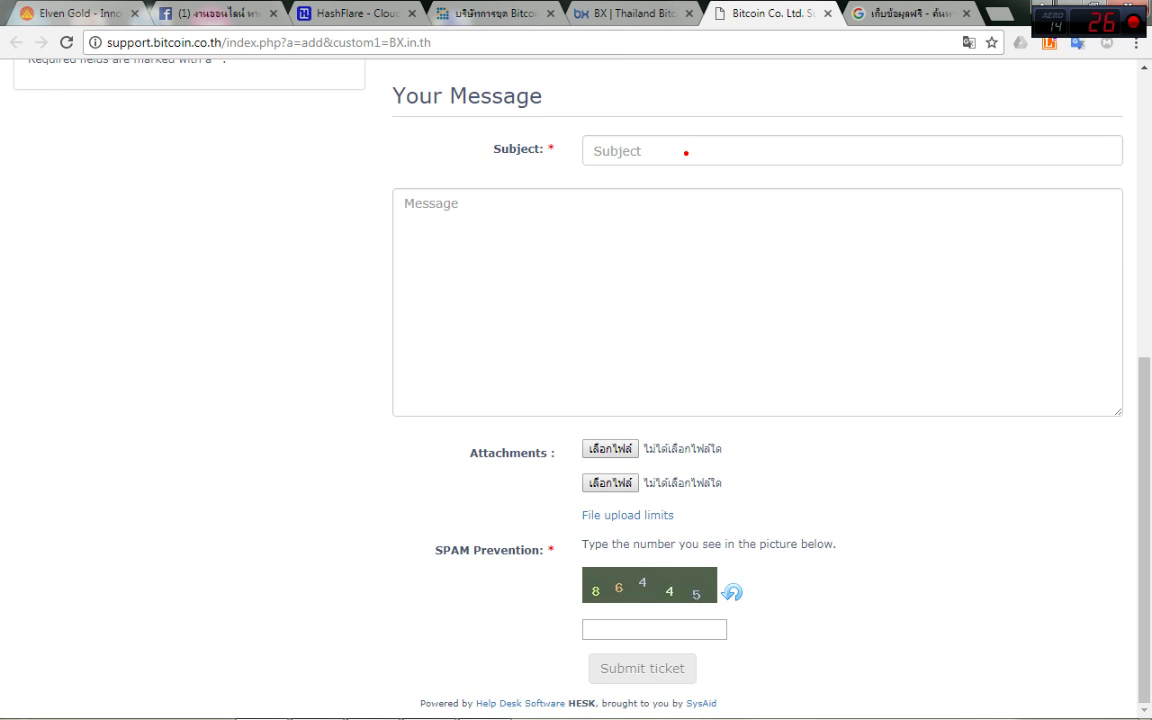
mouse_move(682, 163)
mouse_down()
mouse_move(860, 148)
mouse_move(640, 161)
mouse_up()
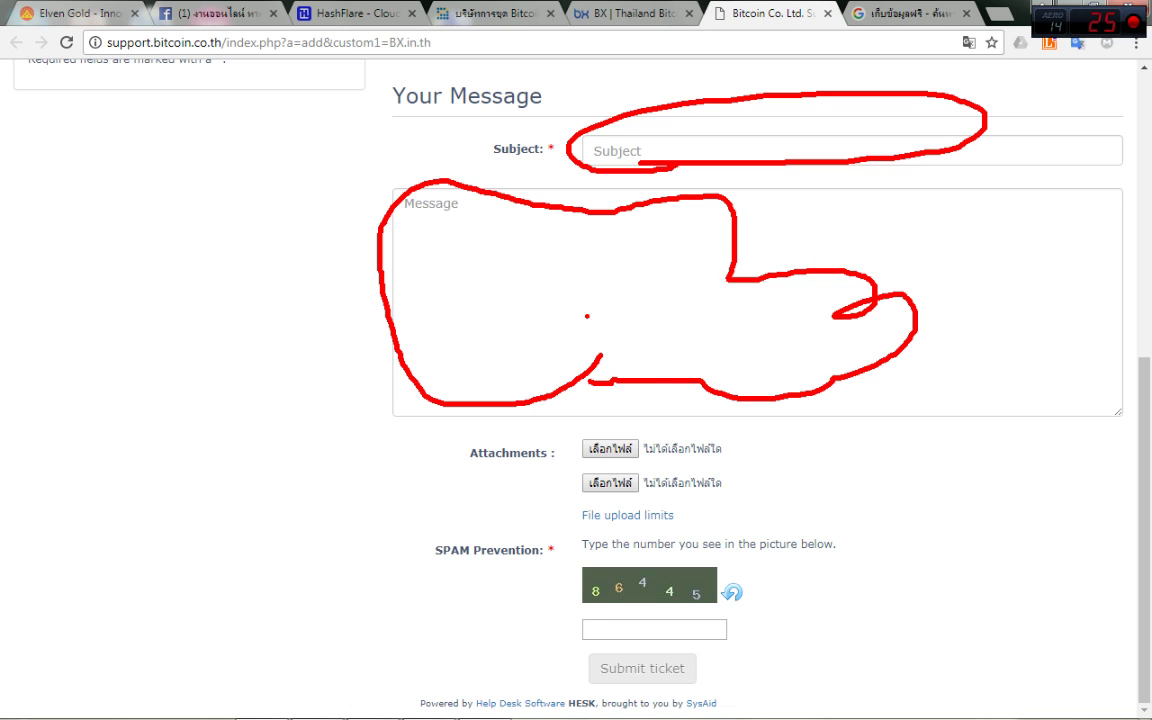
mouse_move(642, 346)
mouse_down()
mouse_move(437, 400)
mouse_move(682, 322)
mouse_up()
key(Escape)
mouse_move(630, 575)
mouse_down()
mouse_move(565, 640)
mouse_move(790, 600)
mouse_up()
key(Escape)
scroll(588, 280, up, 3)
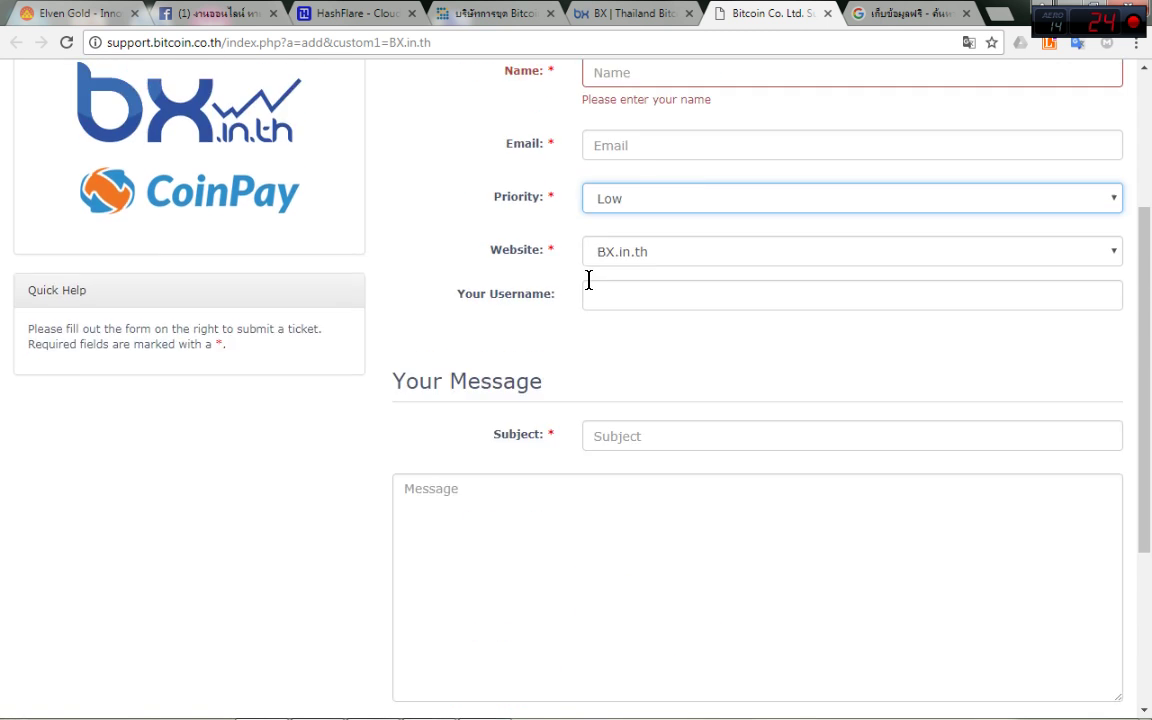
scroll(588, 280, up, 3)
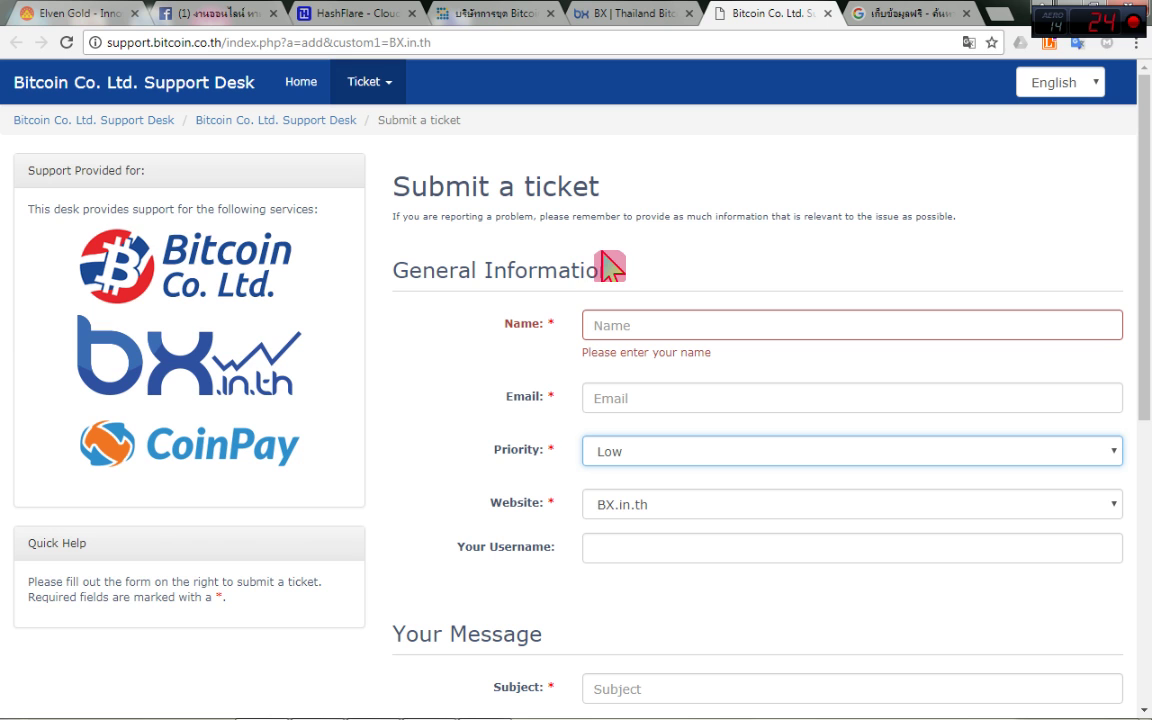
click(625, 17)
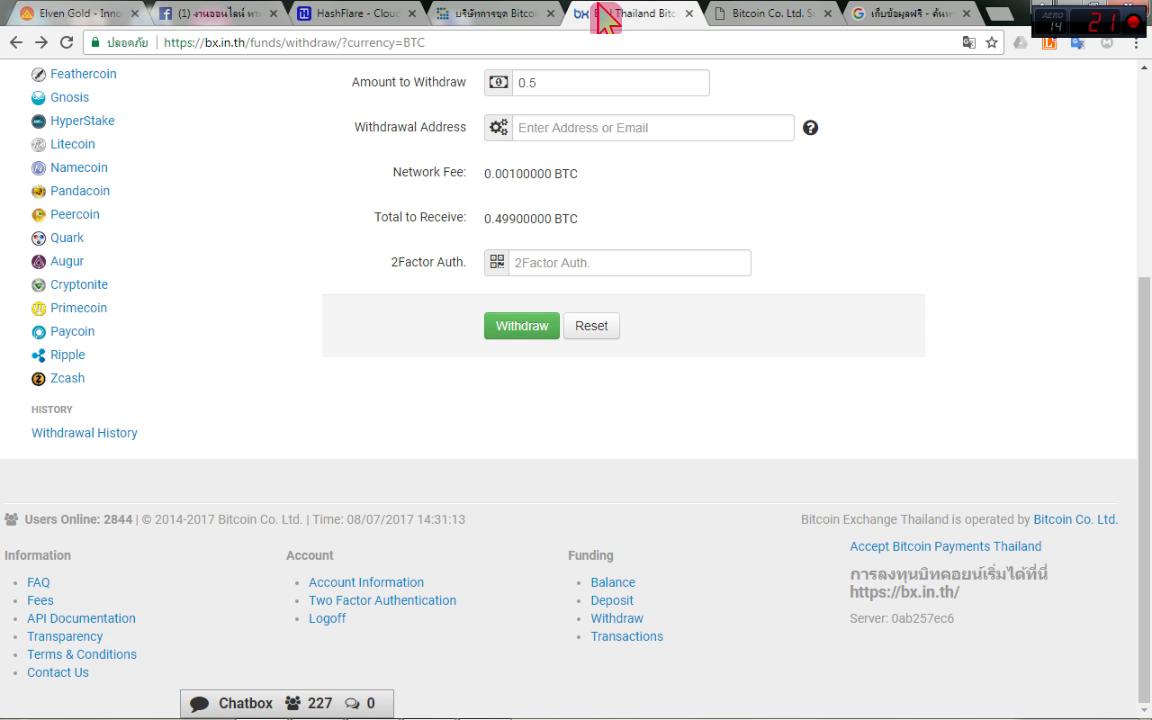
Scroll HashFlare down to its footer and mark the contact details with the pen.
click(398, 15)
scroll(368, 257, down, 15)
scroll(325, 500, down, 20)
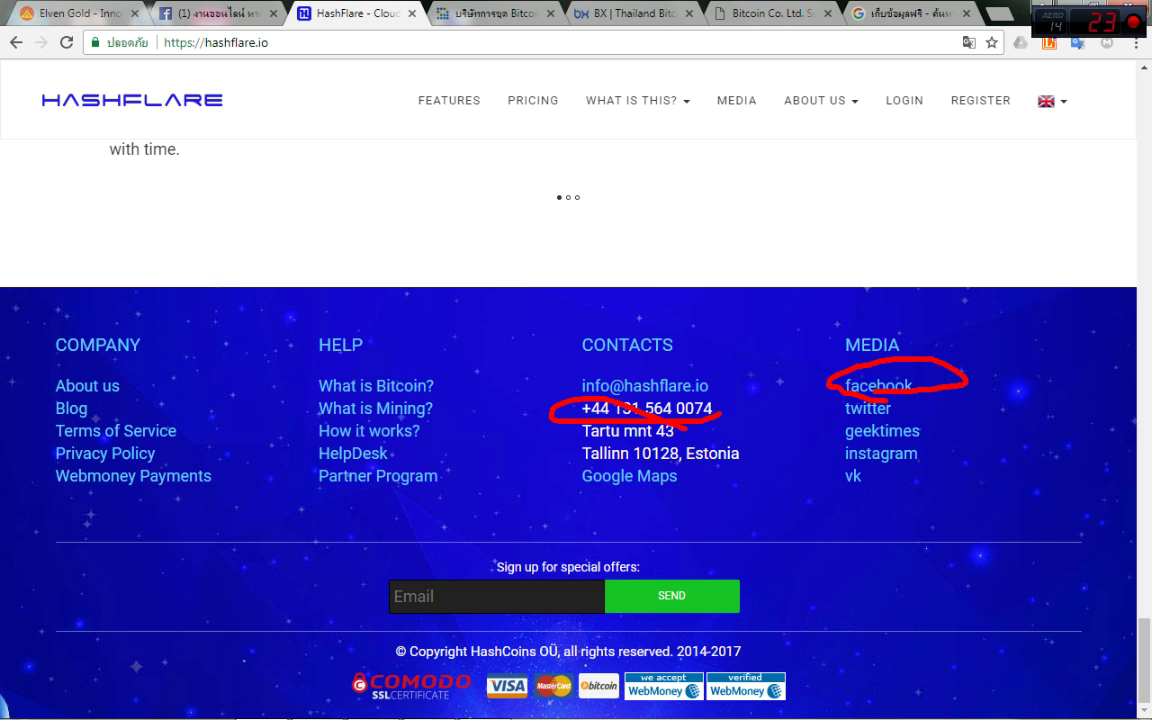
key(Escape)
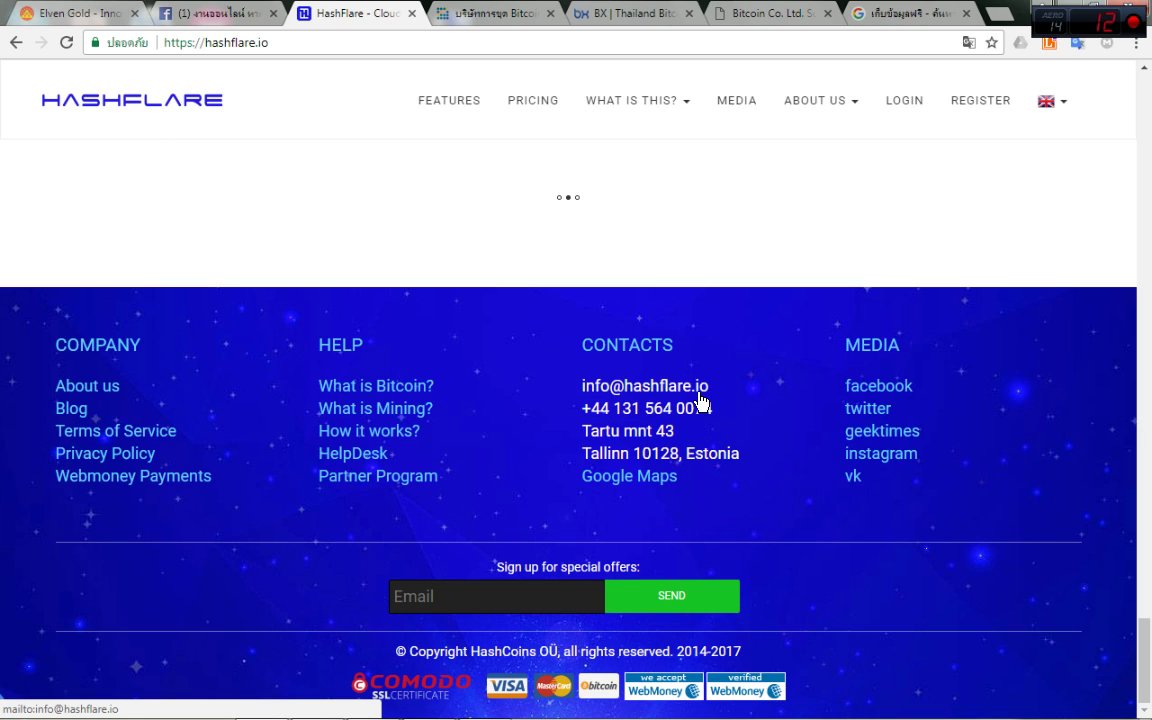
key(ctrl+2)
mouse_move(853, 410)
mouse_down()
mouse_move(741, 260)
mouse_move(733, 497)
mouse_up()
key(Escape)
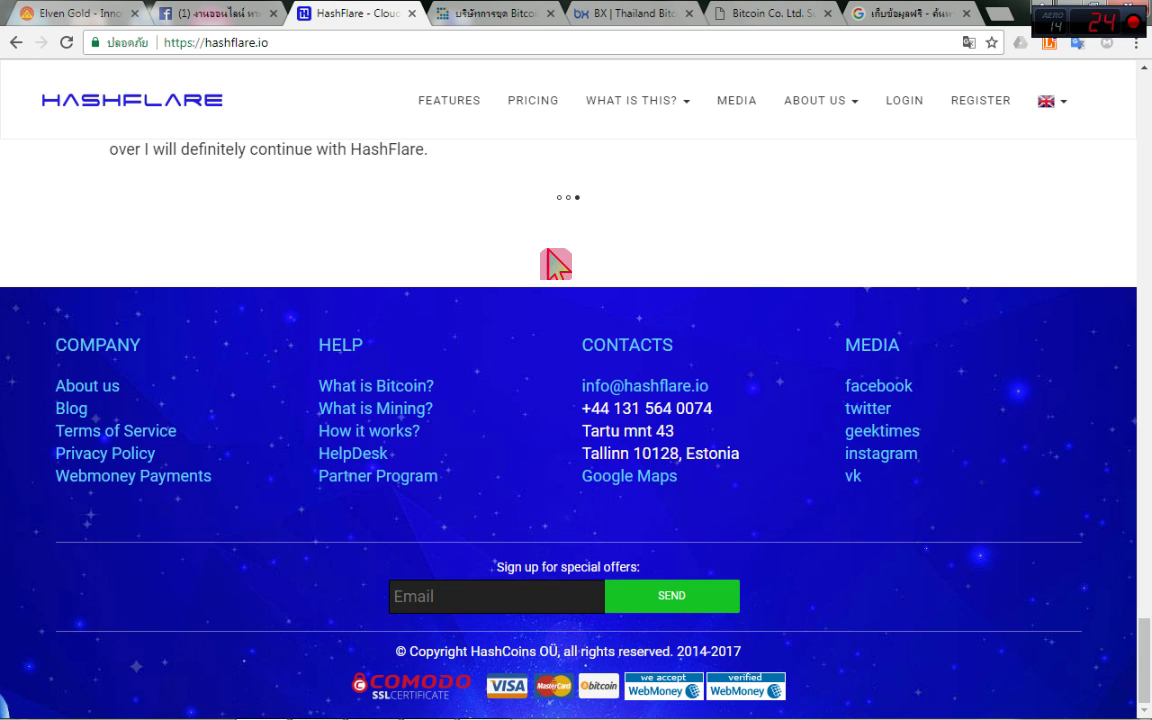
Circle the Facebook chat conversation in red, then go back to the BX withdrawal form.
click(172, 13)
mouse_move(725, 272)
mouse_down()
mouse_move(462, 590)
mouse_move(606, 170)
mouse_up()
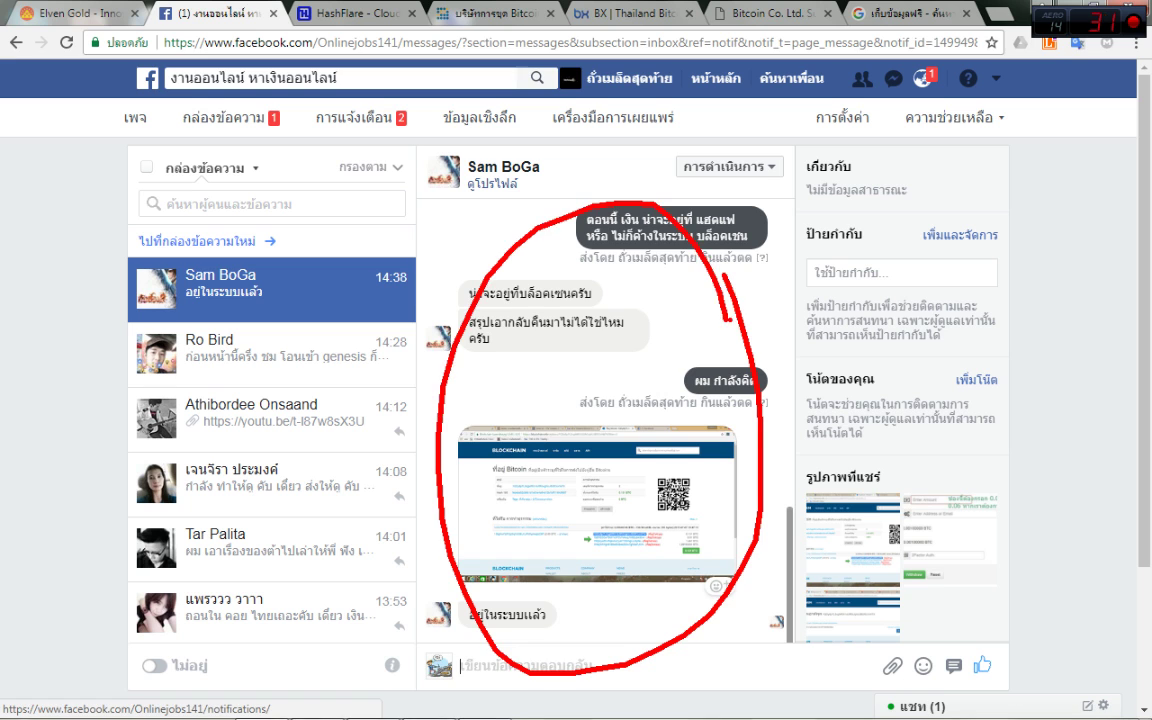
click(630, 15)
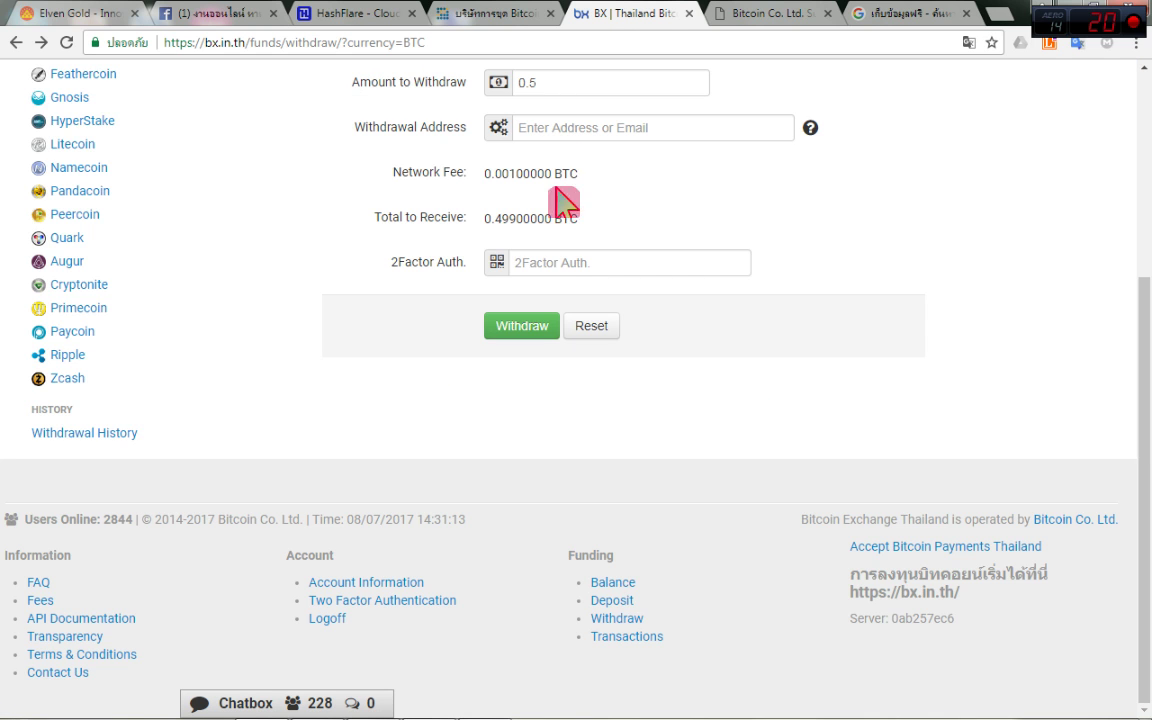
scroll(560, 230, up, 3)
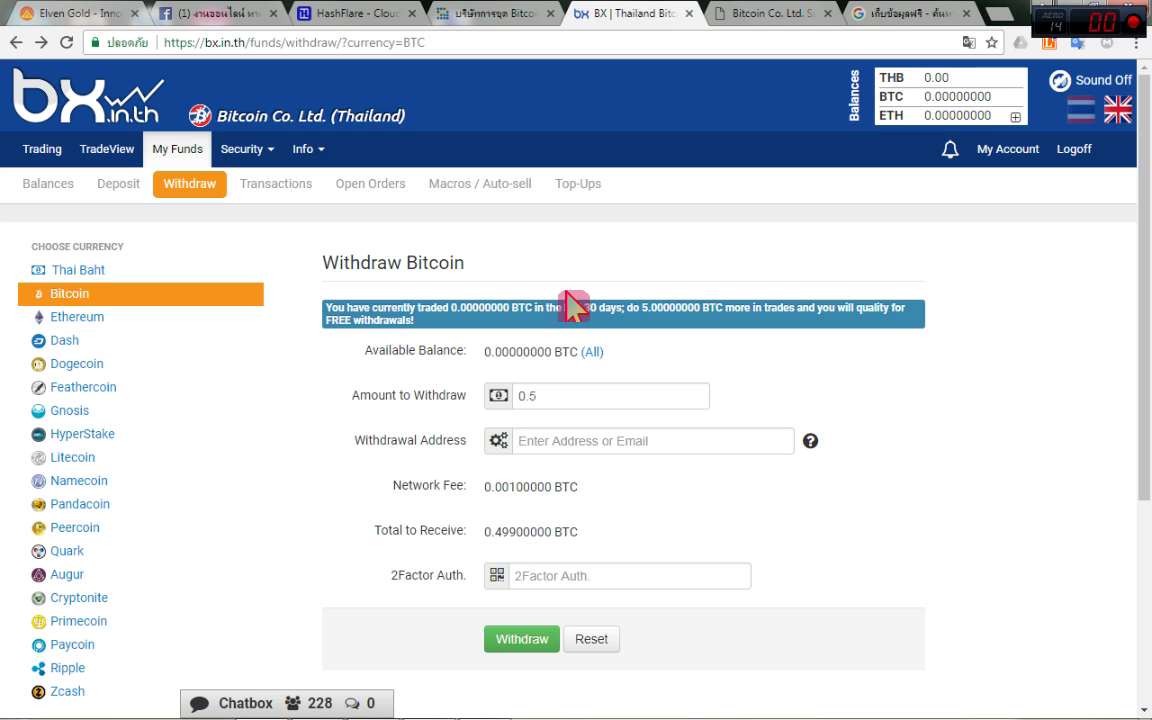
scroll(573, 307, down, 3)
scroll(617, 301, up, 3)
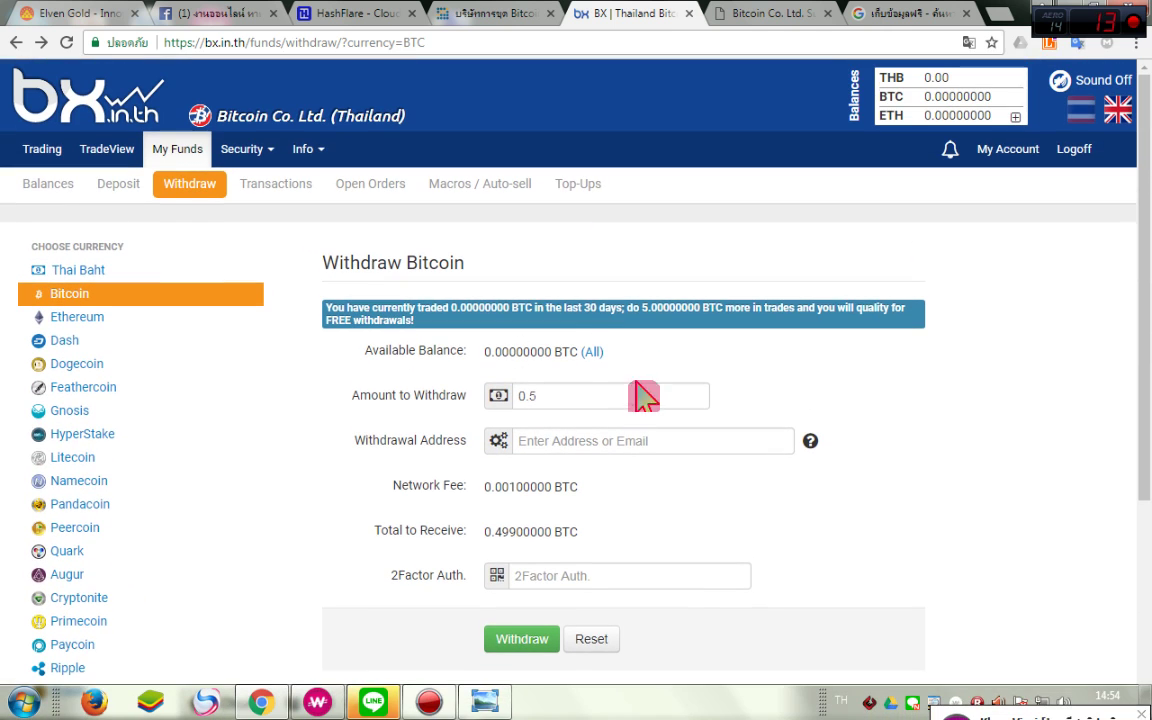
mouse_move(679, 334)
mouse_down()
mouse_move(3, 537)
mouse_move(928, 540)
mouse_move(915, 547)
mouse_up()
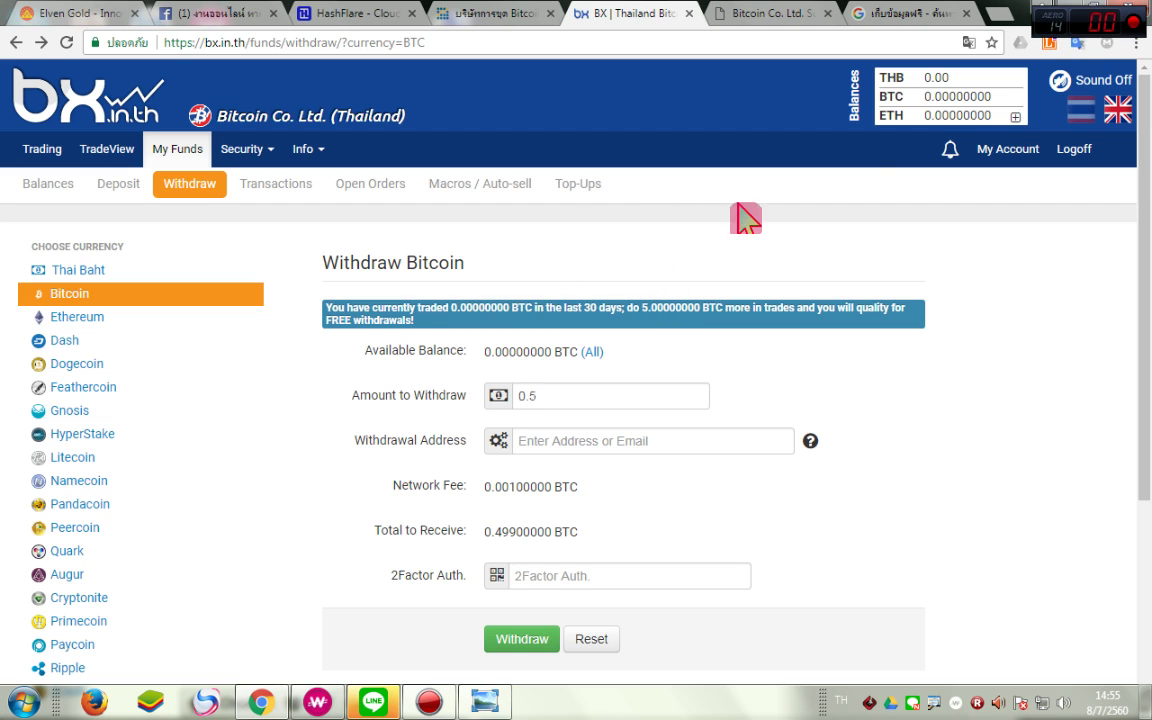
In a new tab, search Google for coine.co.th and open the Coins.co.th site.
key(ctrl+t)
text(ไไไ)
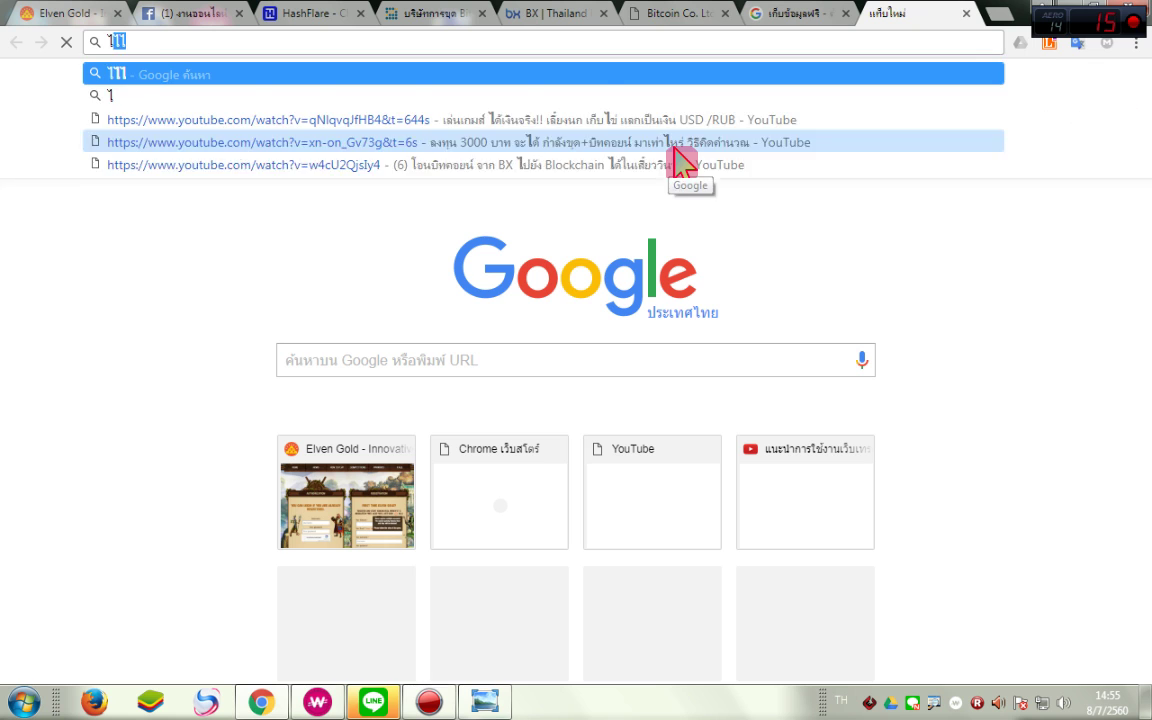
key(Escape)
key(grave)
text(www.google.com)
key(Return)
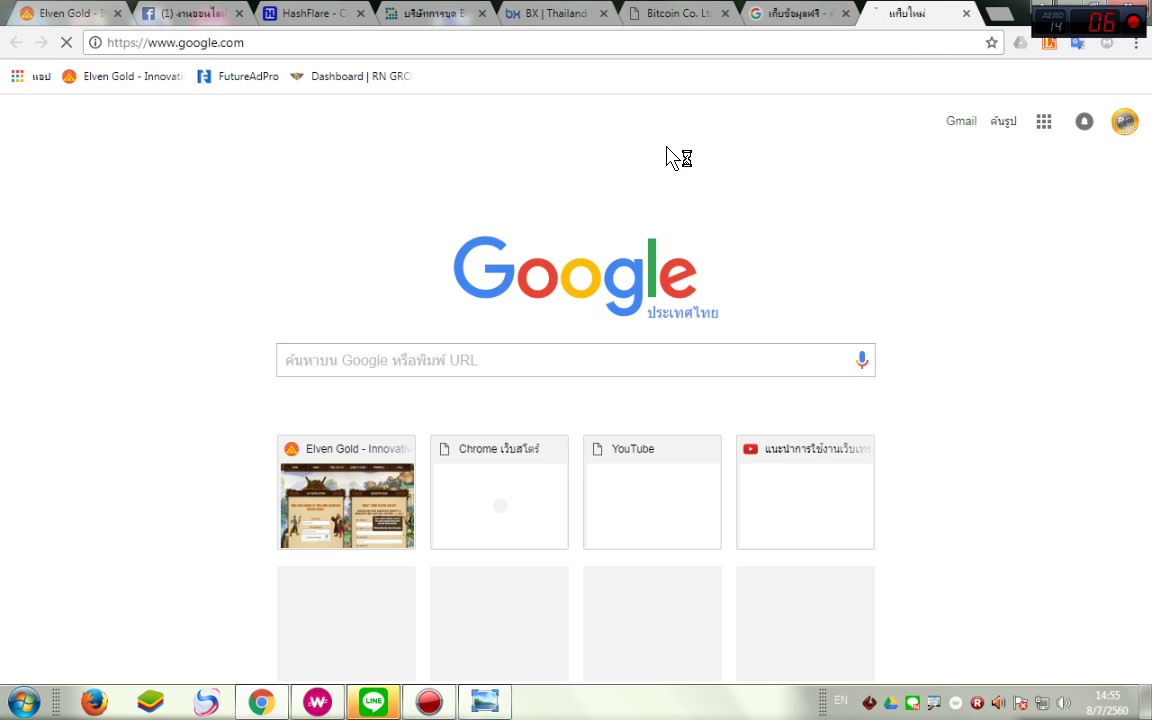
text(coi)
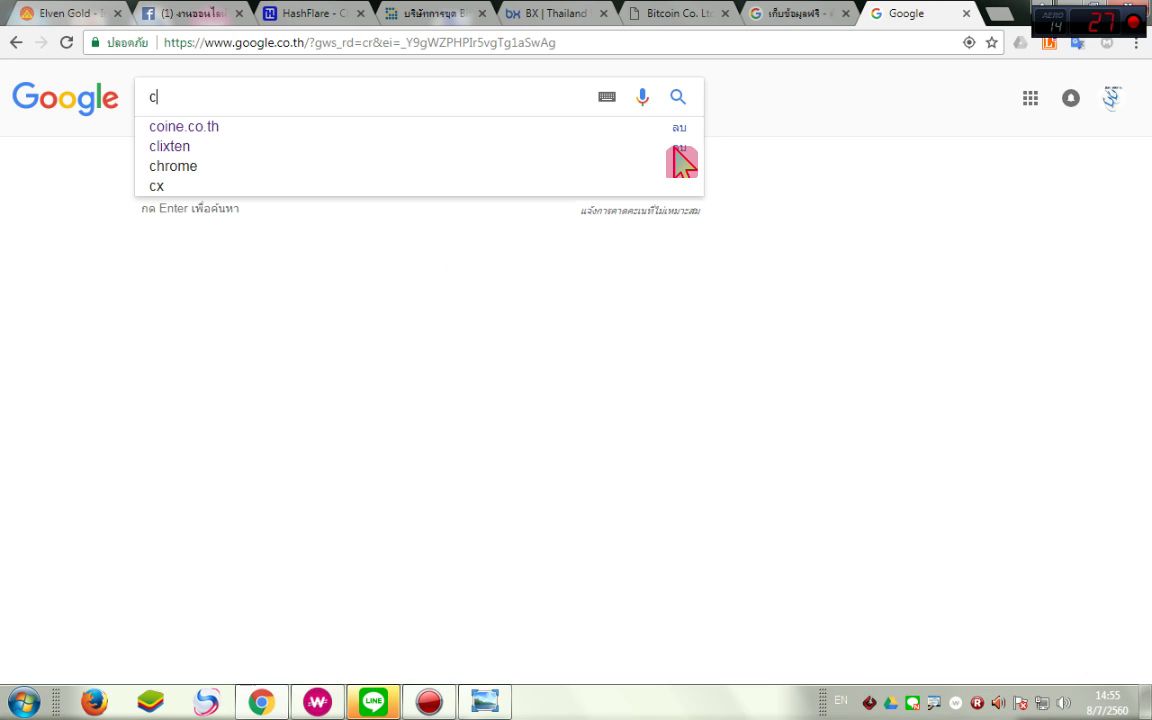
text(ne)
key(Down)
key(Return)
click(455, 265)
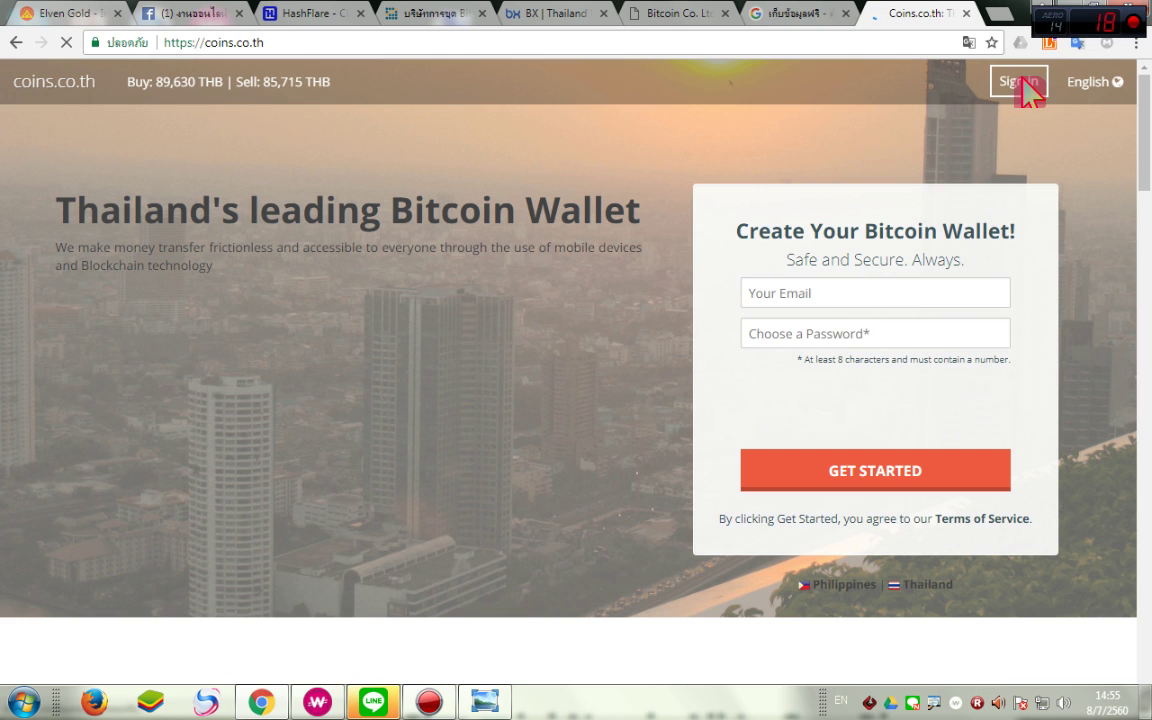
Sign in to coins.co.th with the saved account e-mail and password.
click(1017, 89)
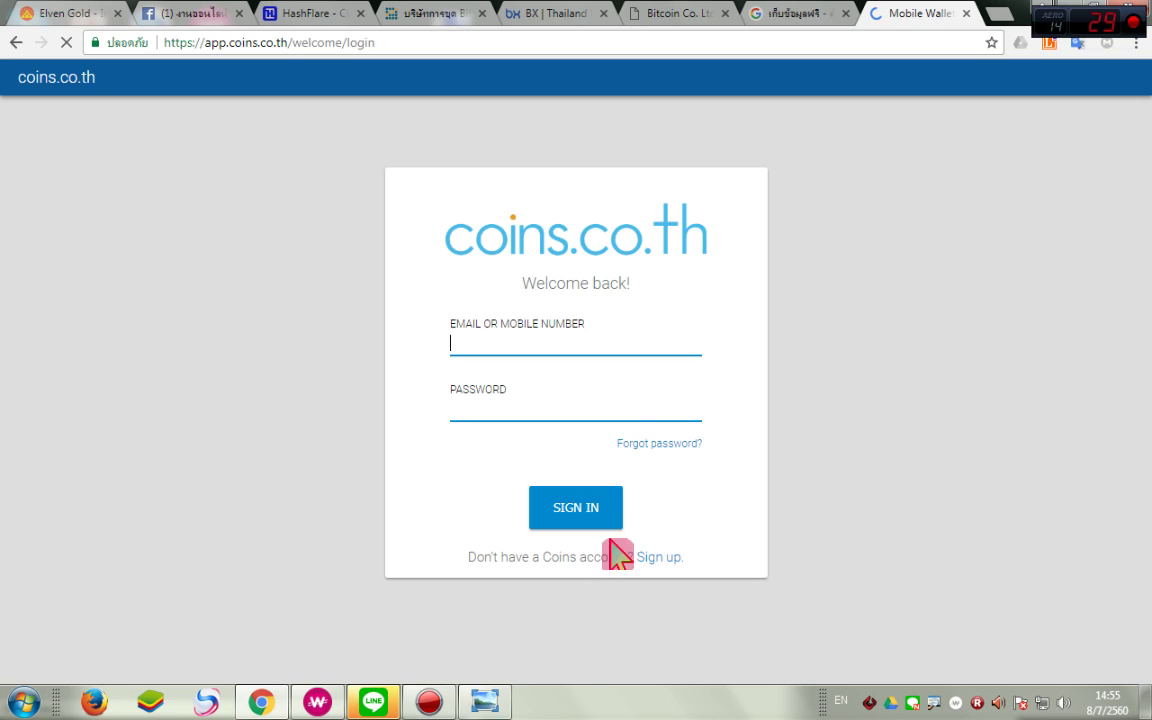
click(603, 347)
text(maxzaza)
key(Down)
key(Down)
key(Tab)
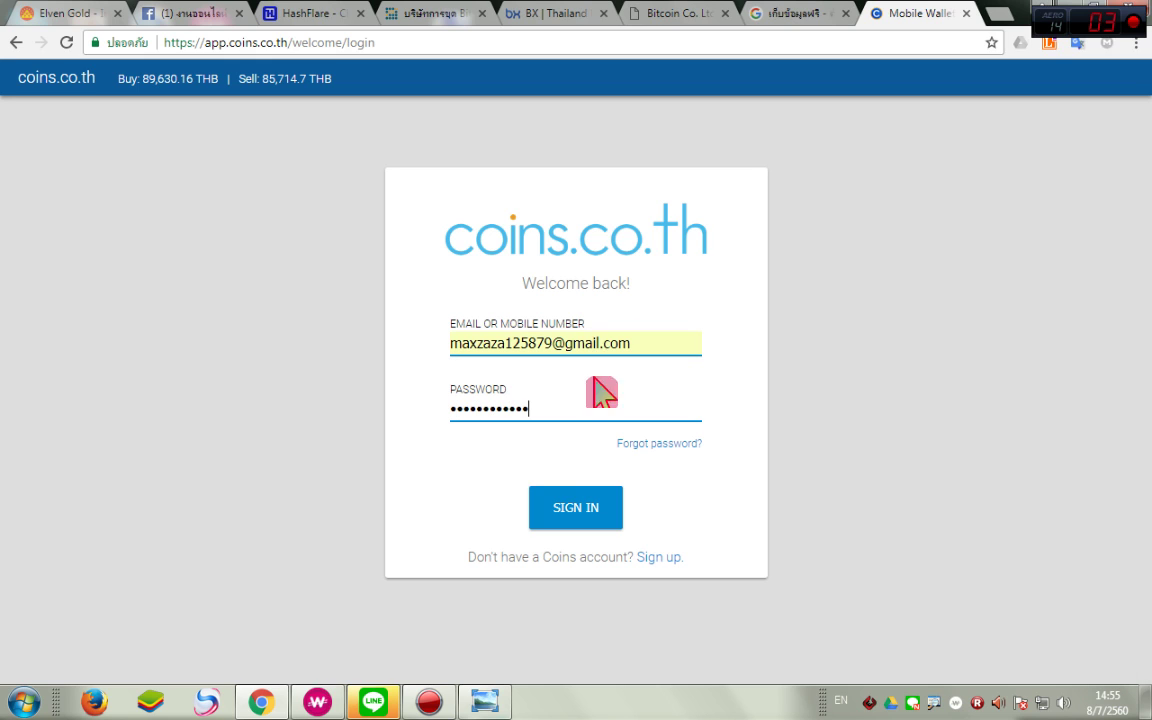
click(603, 505)
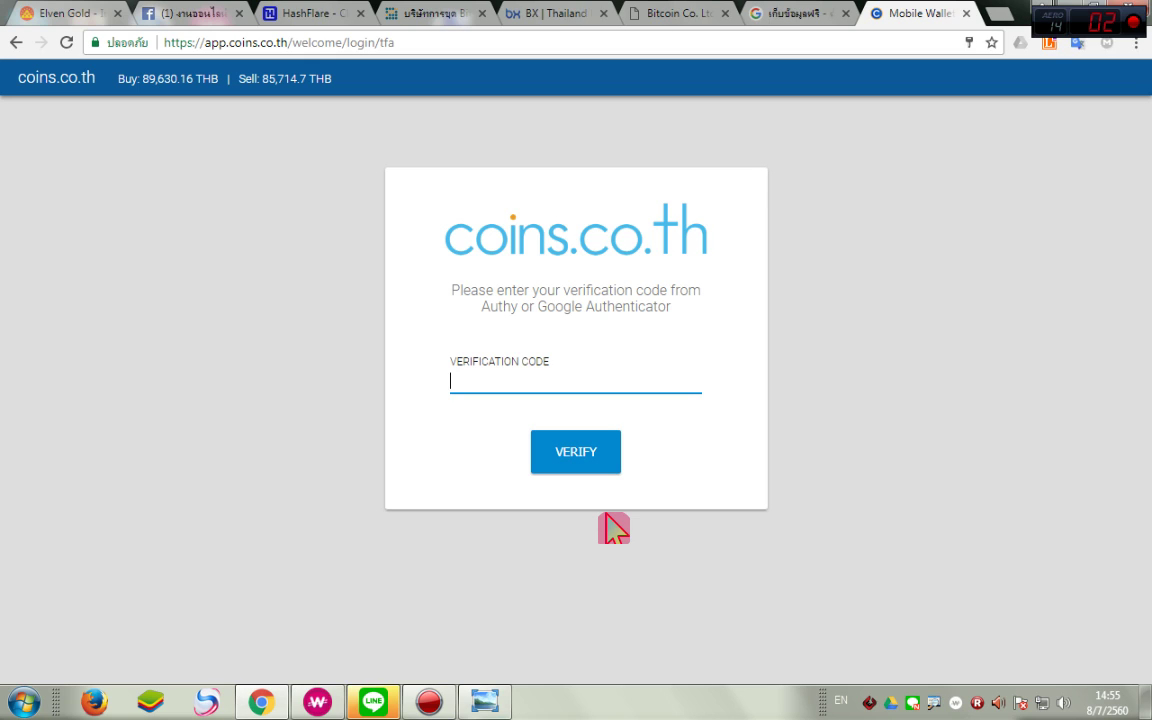
Enter the two-factor authenticator code, then place the coins.co.th tab beside BX and return there.
click(600, 382)
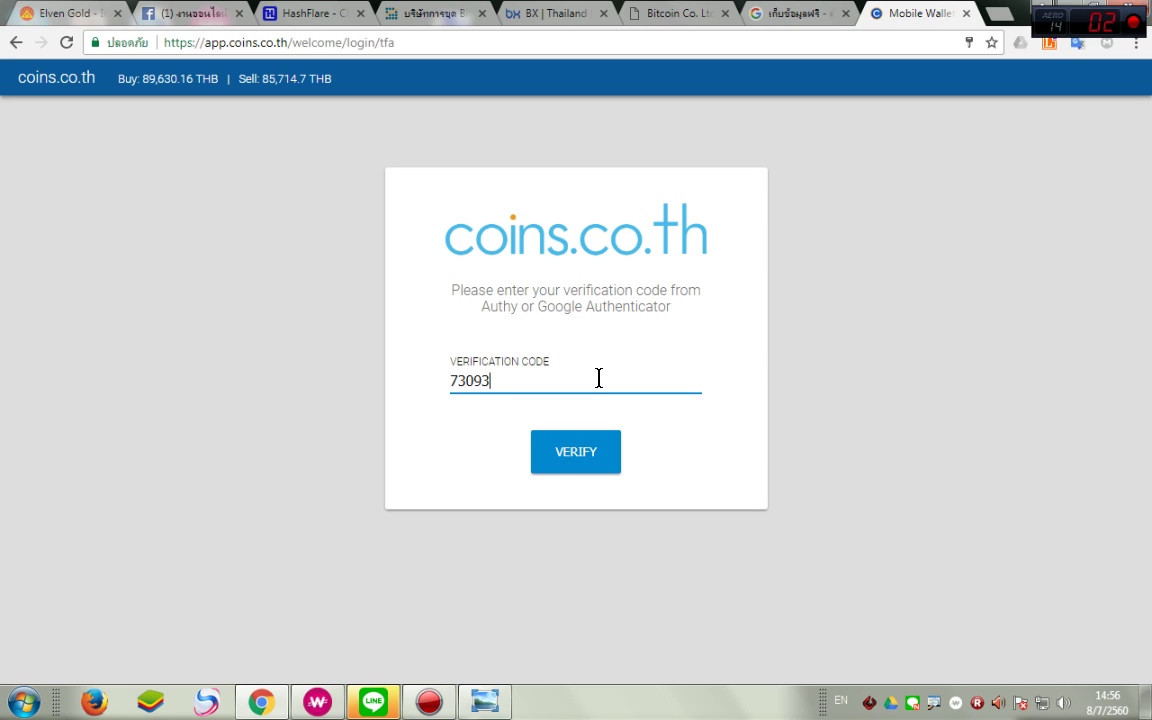
click(575, 450)
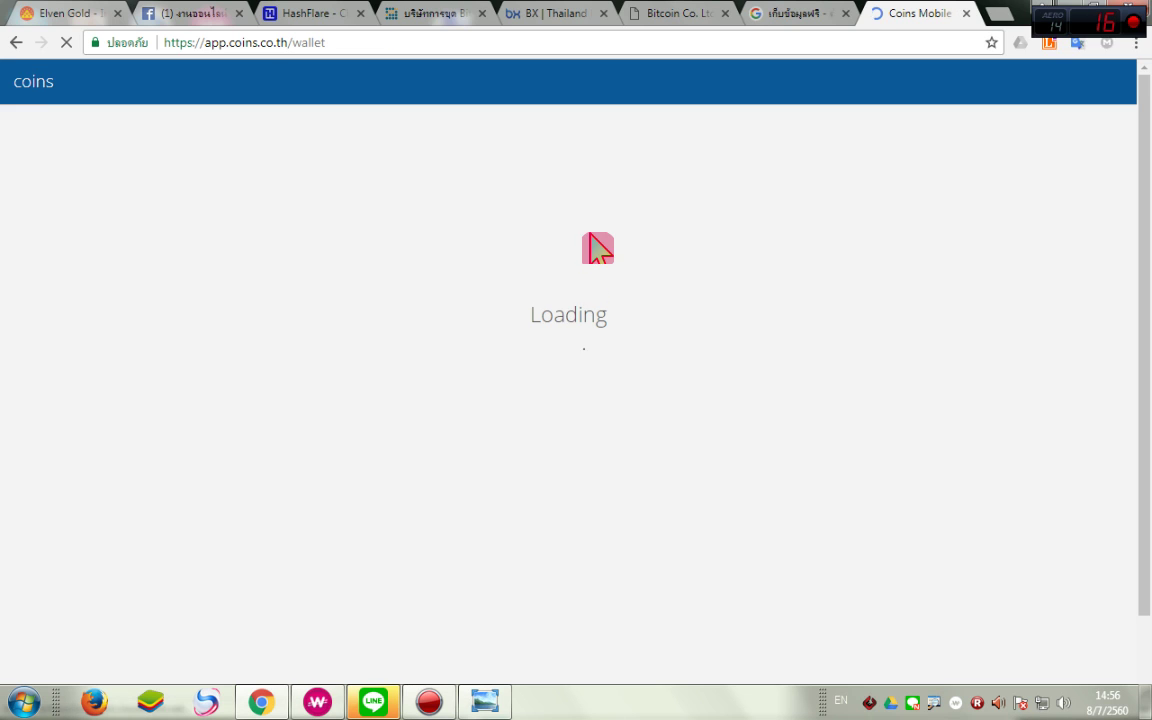
drag(905, 15, 720, 30)
click(540, 18)
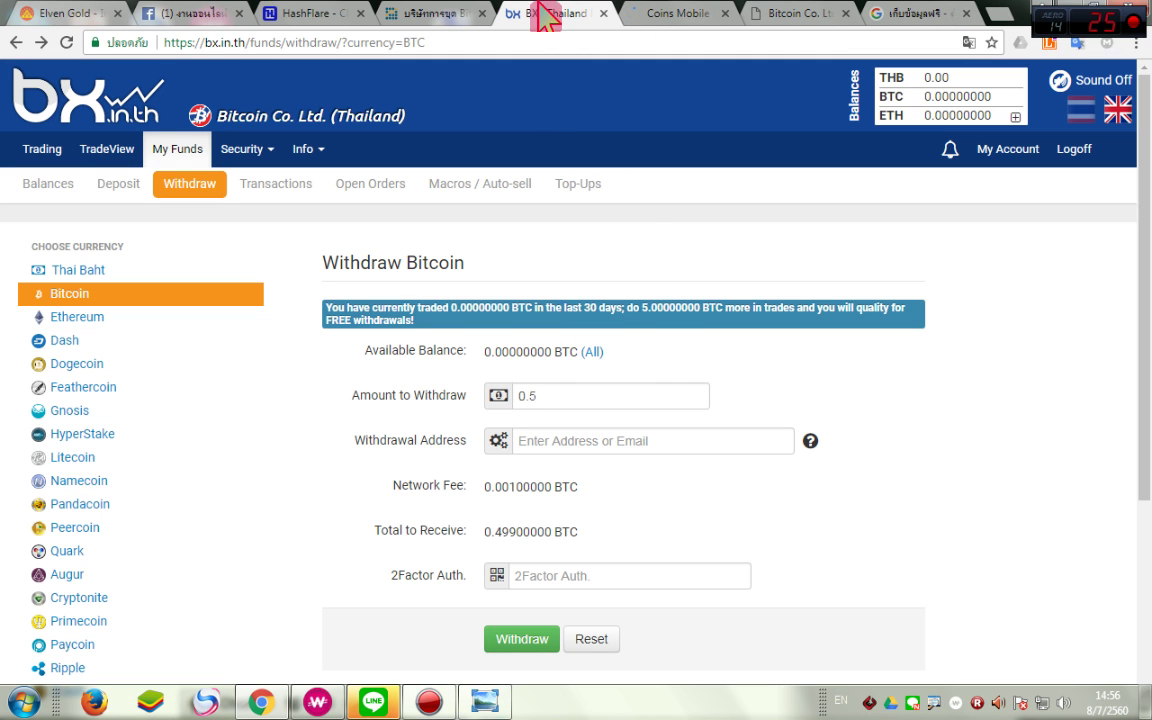
Circle the BX withdrawal form and the Facebook chat in red ink.
key(ctrl+2)
mouse_move(746, 322)
mouse_down()
mouse_move(422, 699)
mouse_move(943, 356)
mouse_up()
key(Escape)
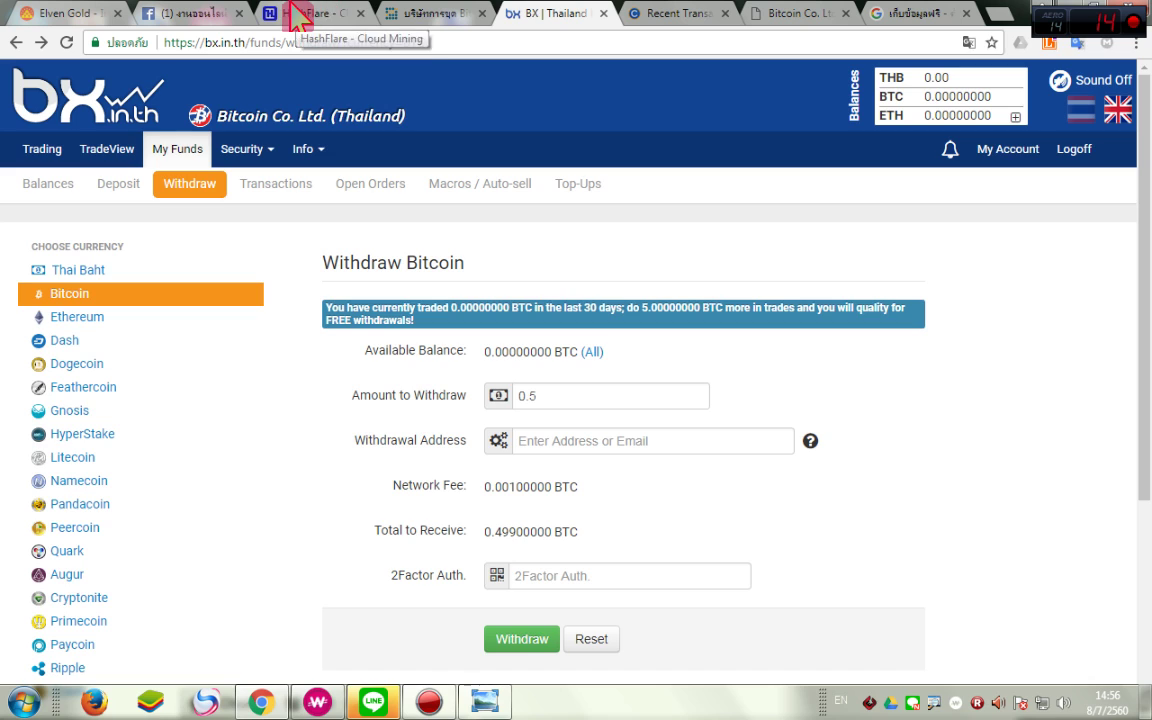
click(305, 18)
click(176, 18)
drag(678, 325, 545, 225)
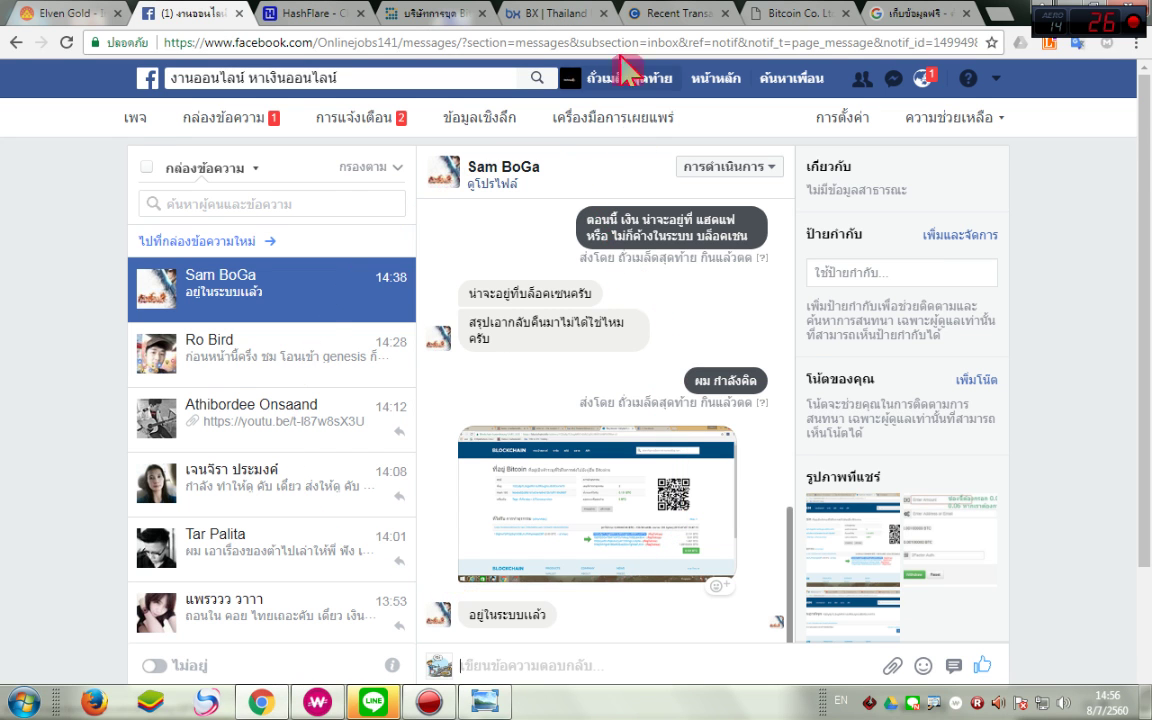
click(540, 14)
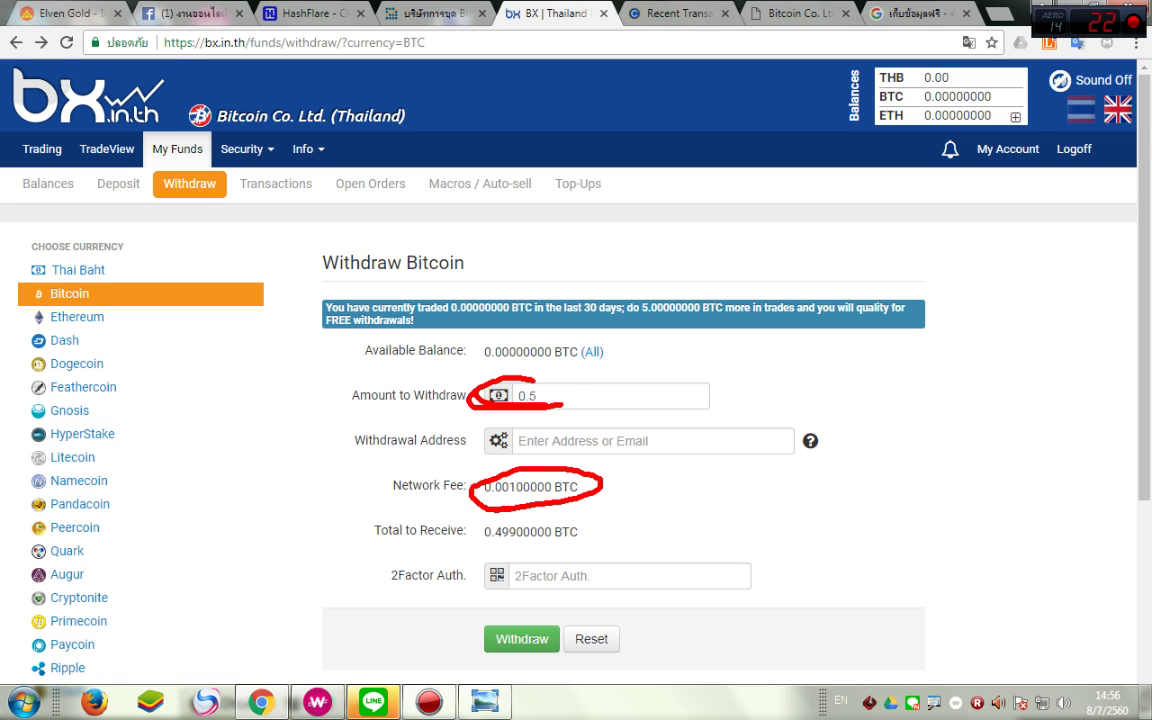
Circle the 0.5 BTC amount, 0.001 BTC network fee and 0.499 BTC total to receive.
key(Escape)
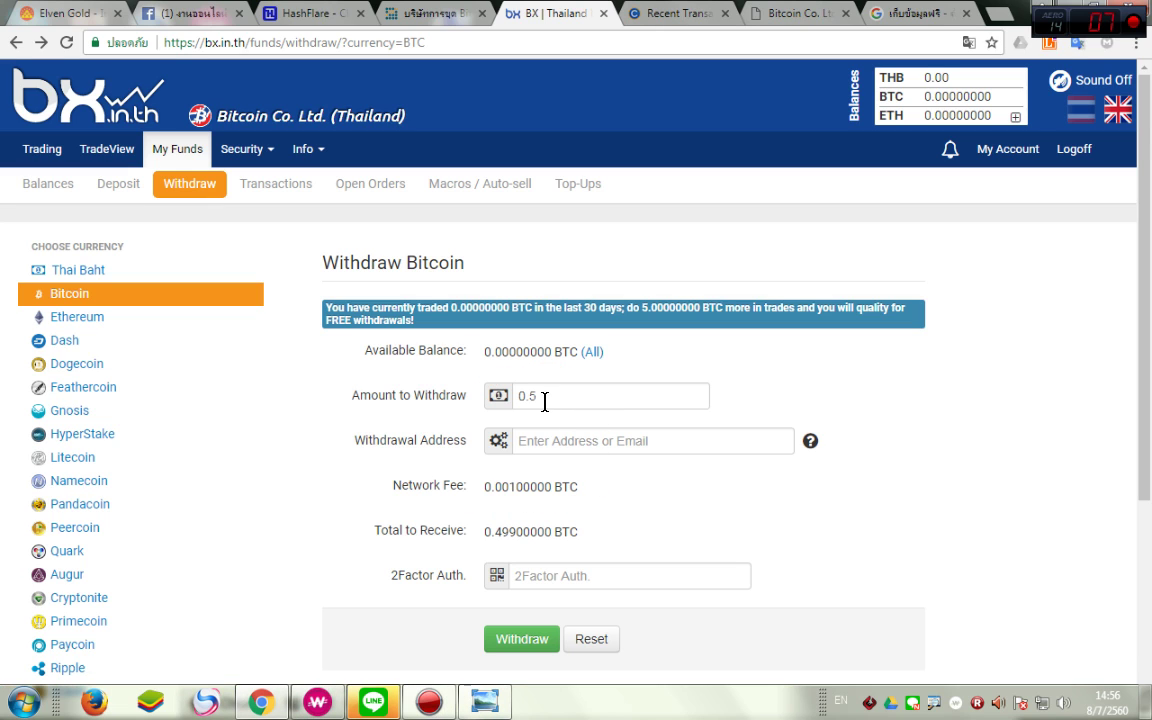
mouse_move(566, 405)
mouse_down()
mouse_move(505, 408)
mouse_move(565, 405)
mouse_up()
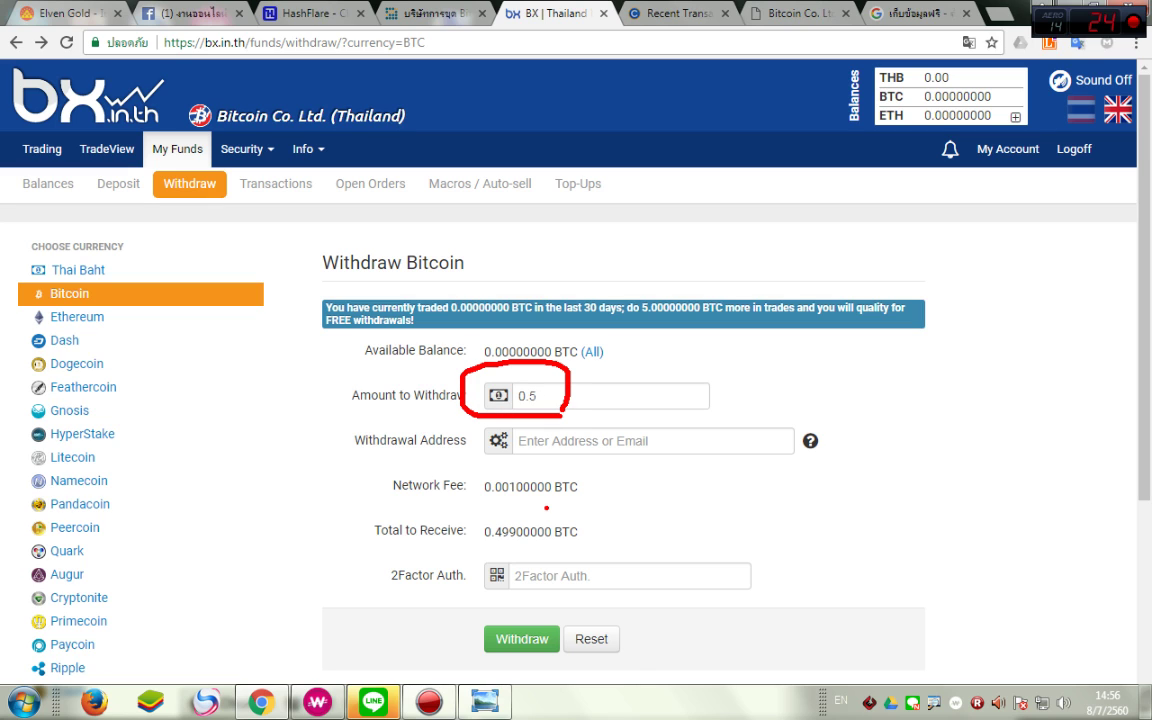
key(Escape)
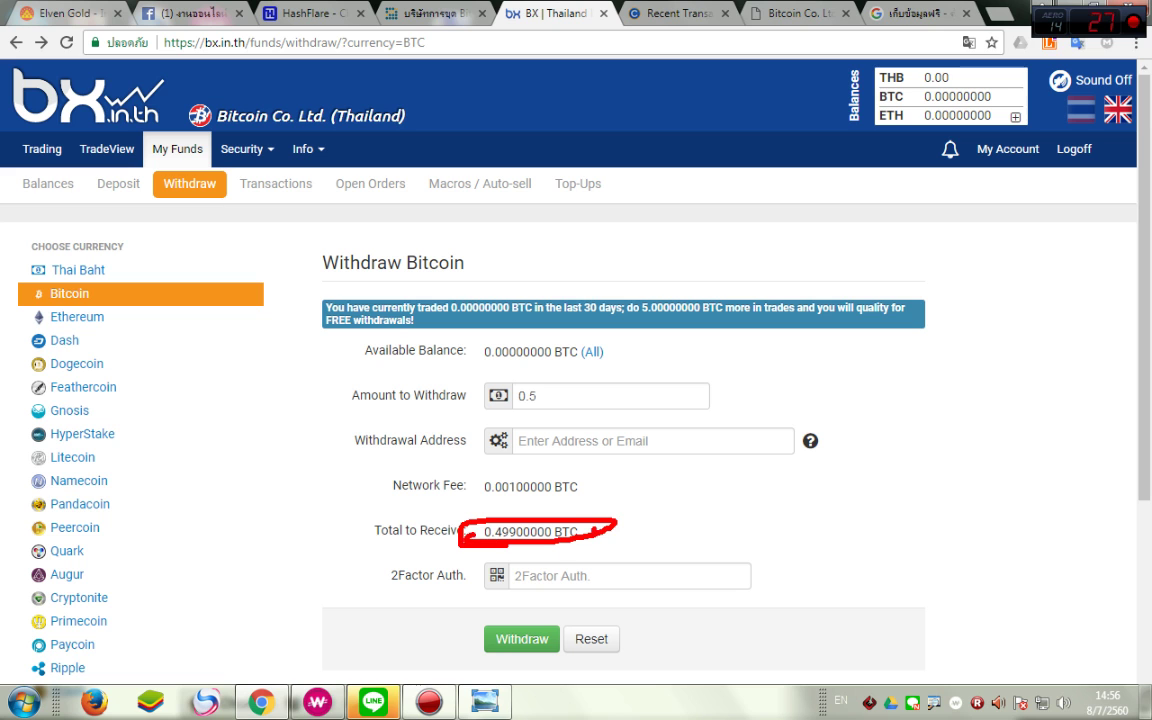
key(Escape)
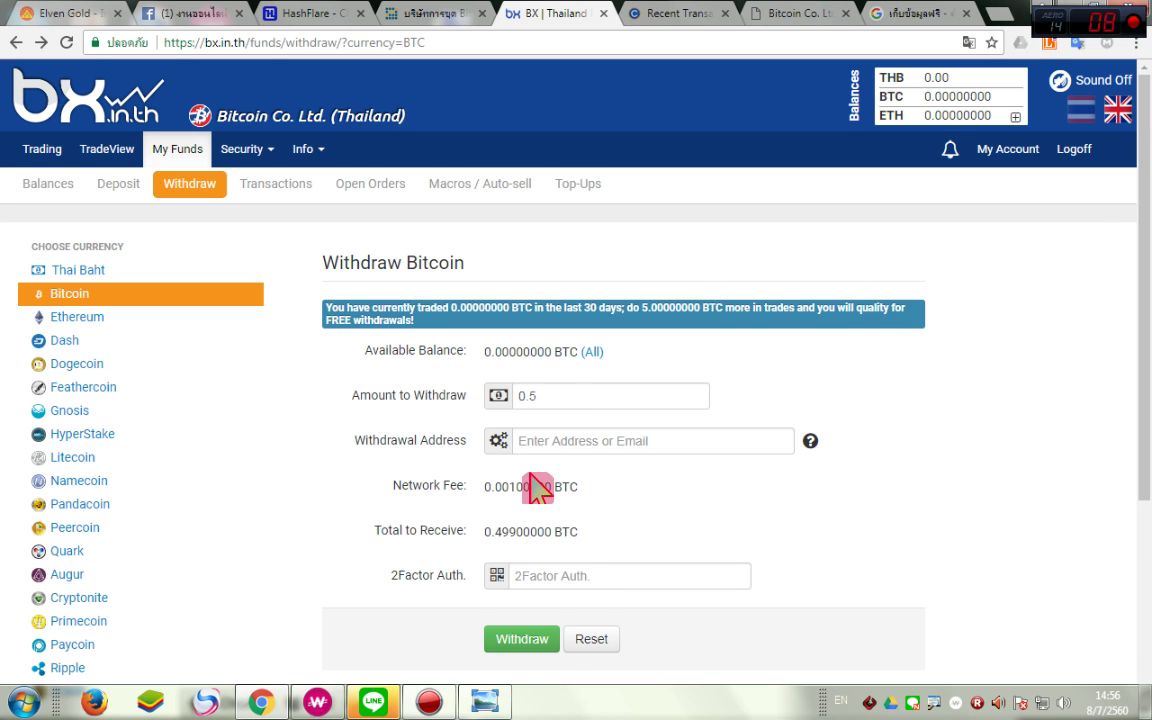
scroll(512, 282, down, 1)
On the coins.co.th wallet, circle the Bitcoin balance and mark the Send Bitcoin option.
click(660, 14)
click(762, 14)
click(670, 14)
key(ctrl+2)
mouse_move(702, 386)
mouse_down()
mouse_move(33, 537)
mouse_move(729, 556)
mouse_up()
key(Escape)
key(ctrl+1)
click(338, 343)
mouse_move(344, 404)
mouse_down()
mouse_move(374, 372)
mouse_move(300, 422)
mouse_up()
key(Escape)
Start a Bitcoin send and open BX's deposit addresses page in the other tab.
click(340, 355)
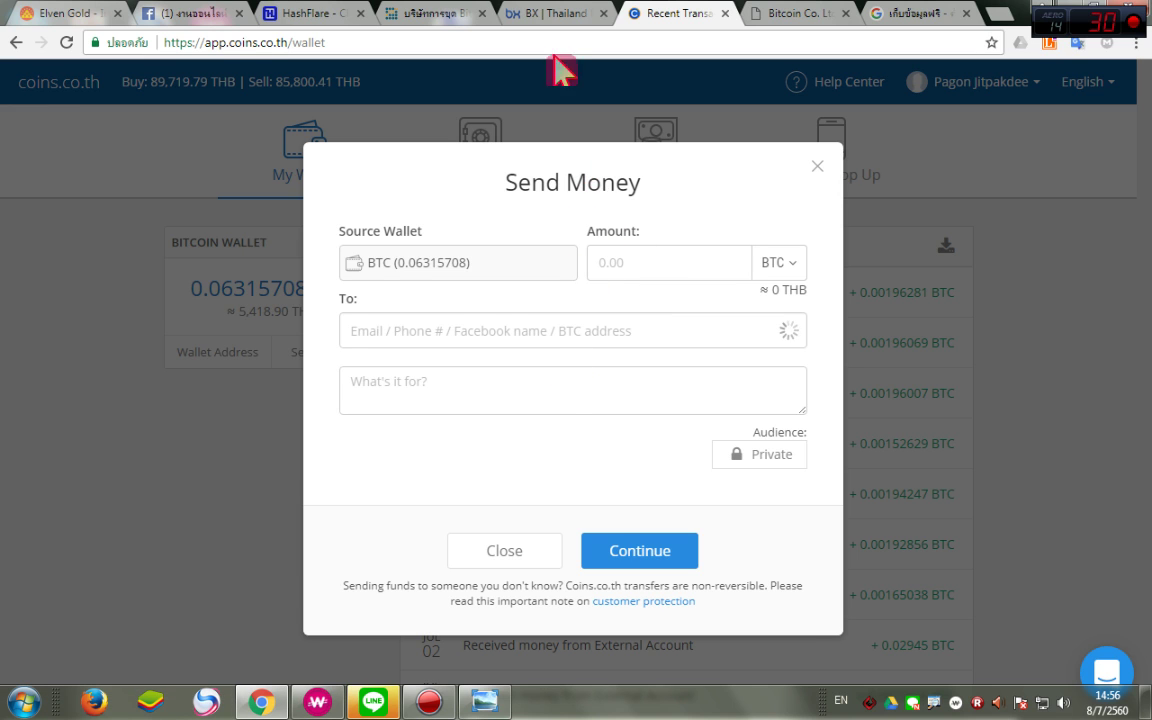
click(535, 13)
scroll(342, 184, up, 2)
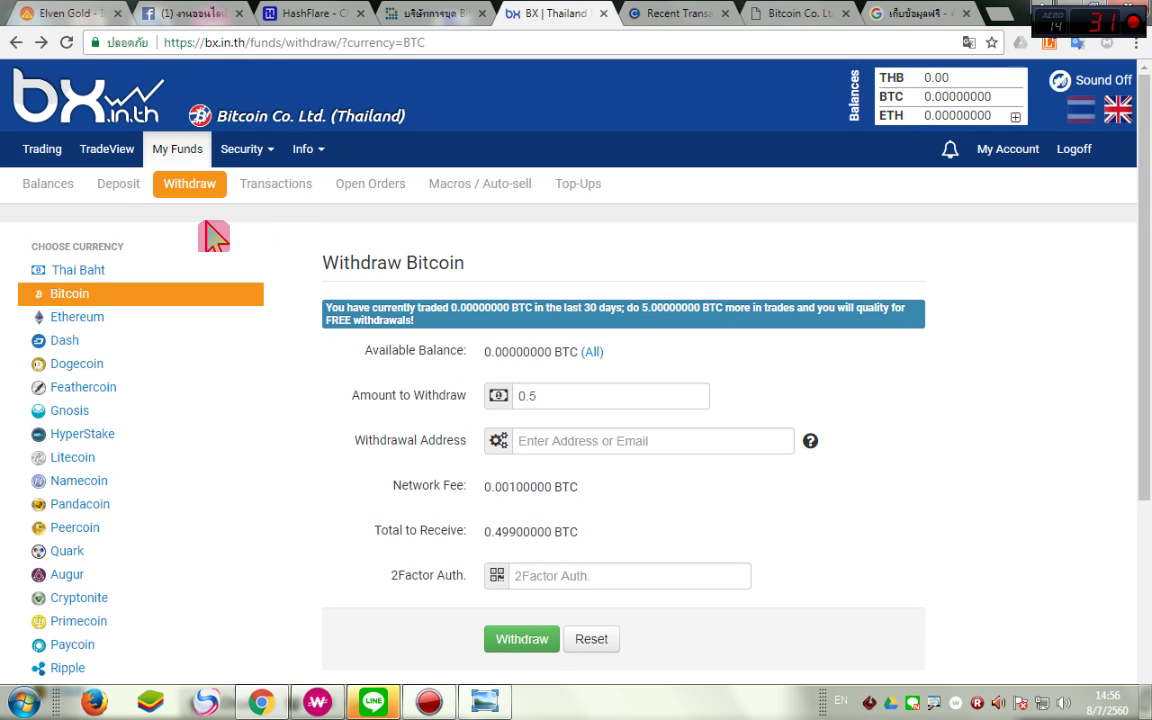
click(118, 185)
click(665, 14)
mouse_move(679, 288)
mouse_down()
mouse_move(586, 216)
mouse_move(706, 257)
mouse_up()
click(819, 166)
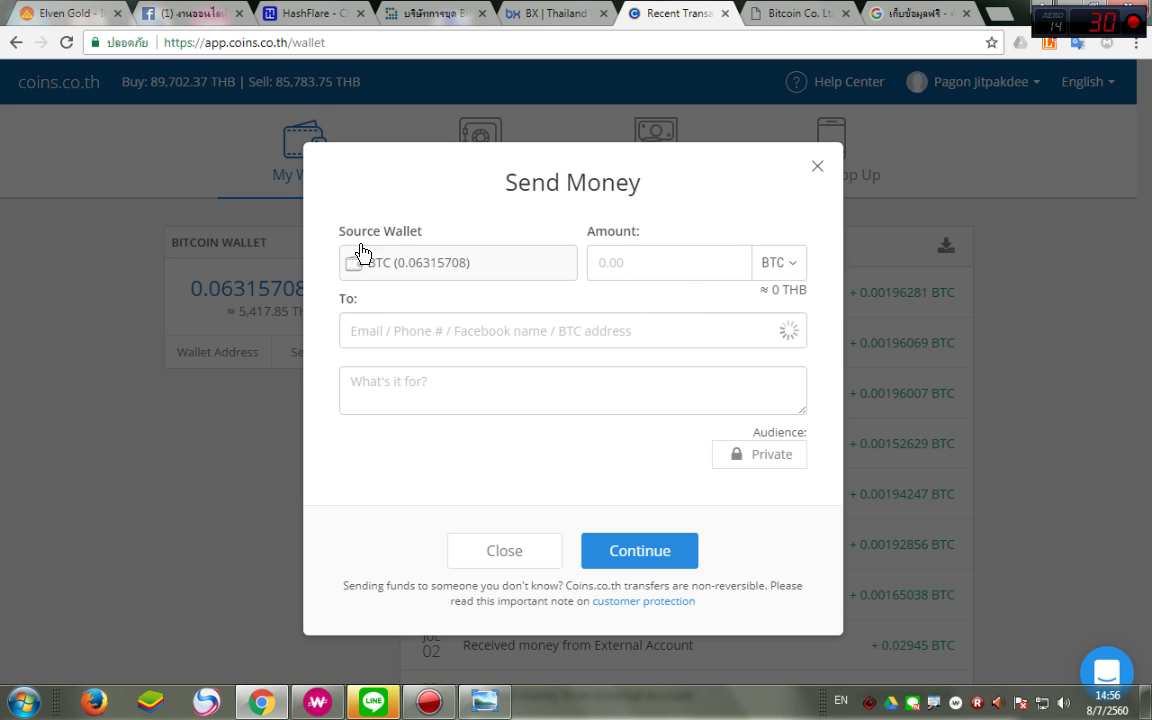
Copy the 0.06315708 BTC wallet balance and paste it as the send amount.
drag(194, 288, 309, 295)
right_click(309, 295)
click(312, 295)
click(320, 355)
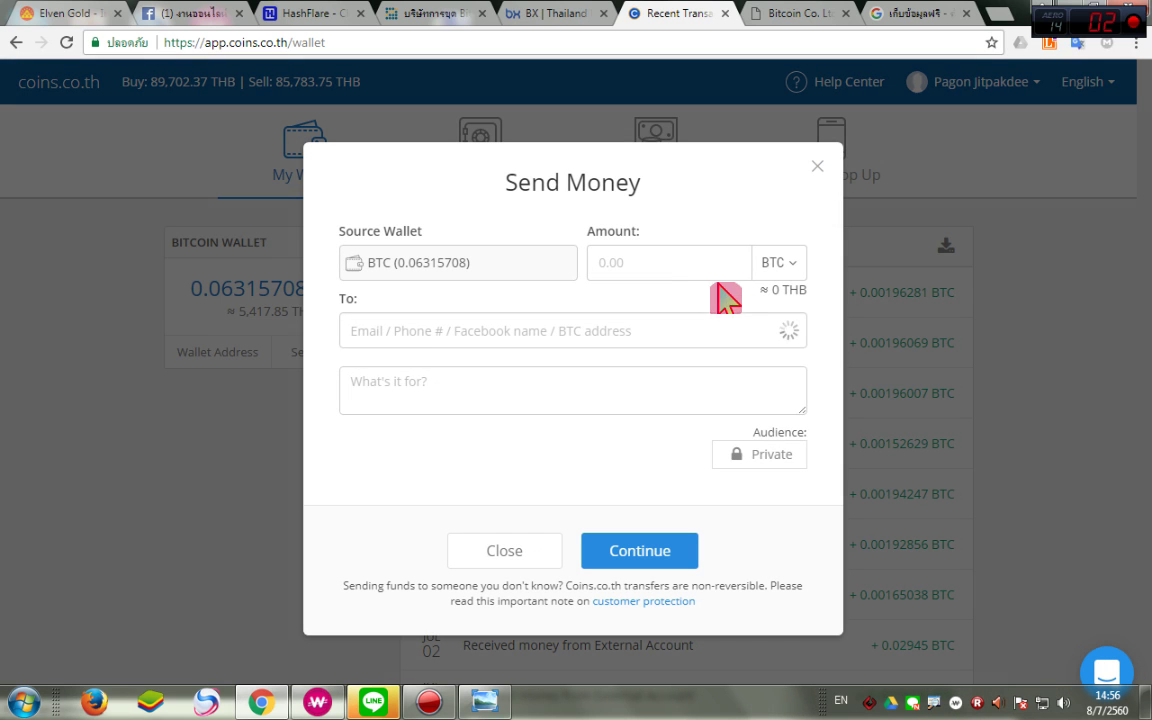
click(674, 260)
right_click(674, 260)
click(693, 375)
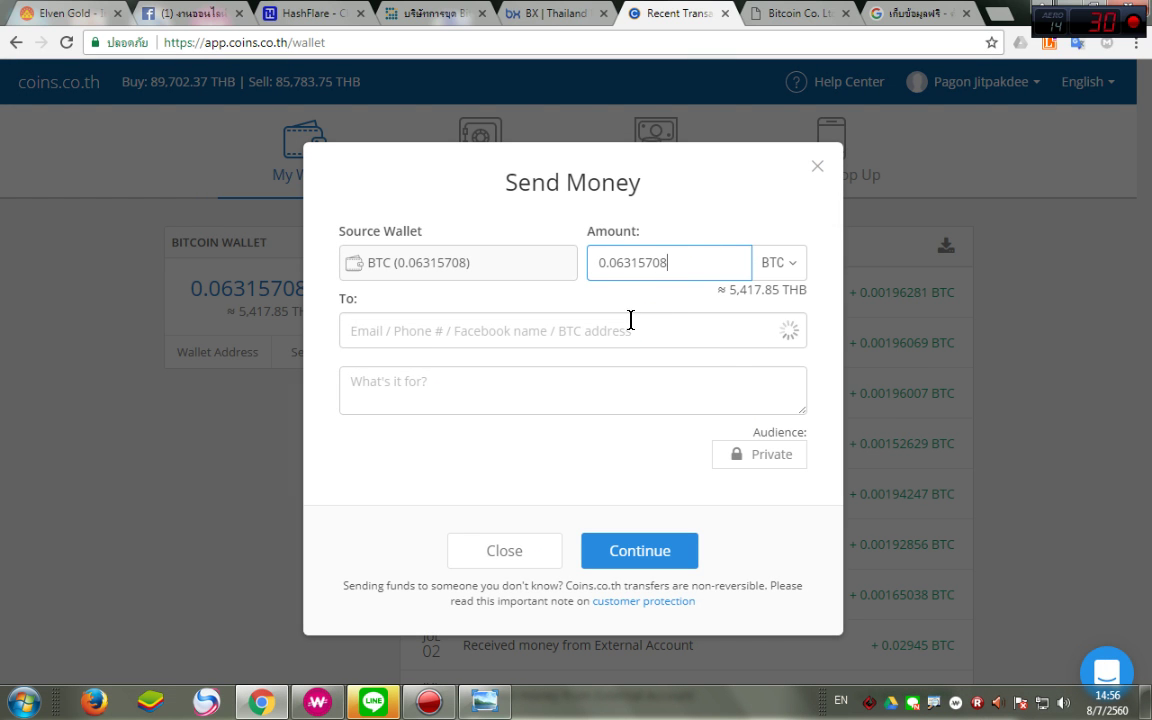
Copy BX's Bitcoin deposit address and paste it as the recipient to reveal fee options.
click(514, 13)
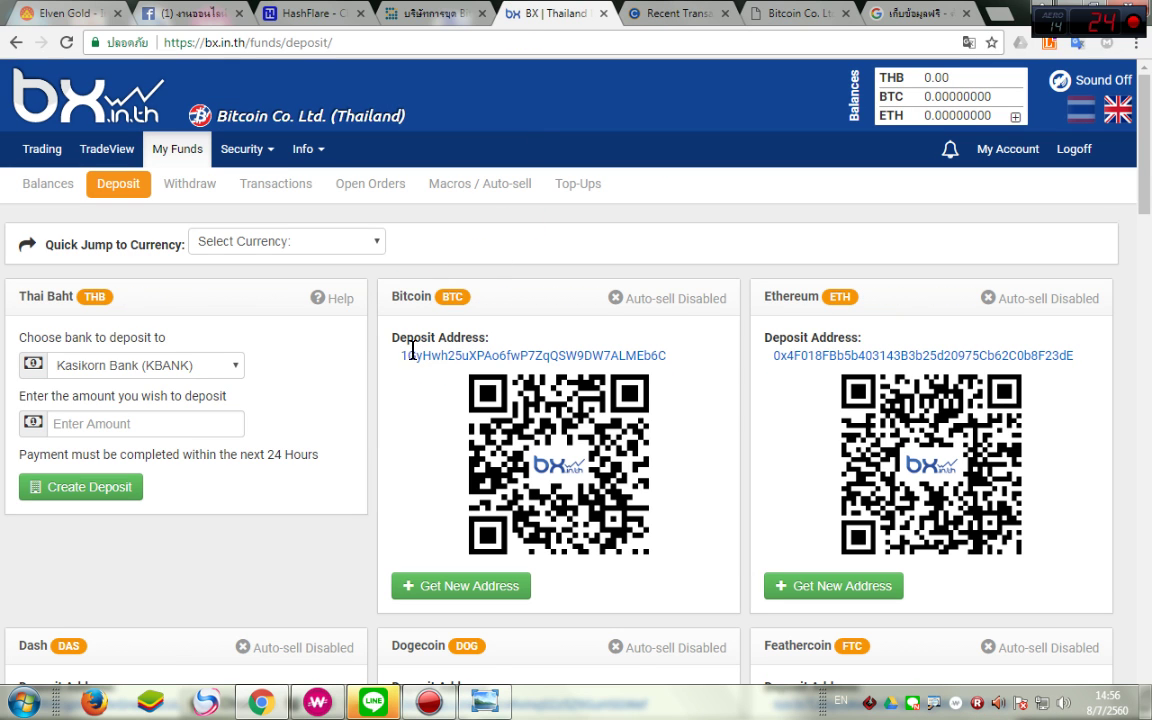
drag(403, 357, 642, 366)
right_click(658, 355)
click(690, 367)
click(697, 15)
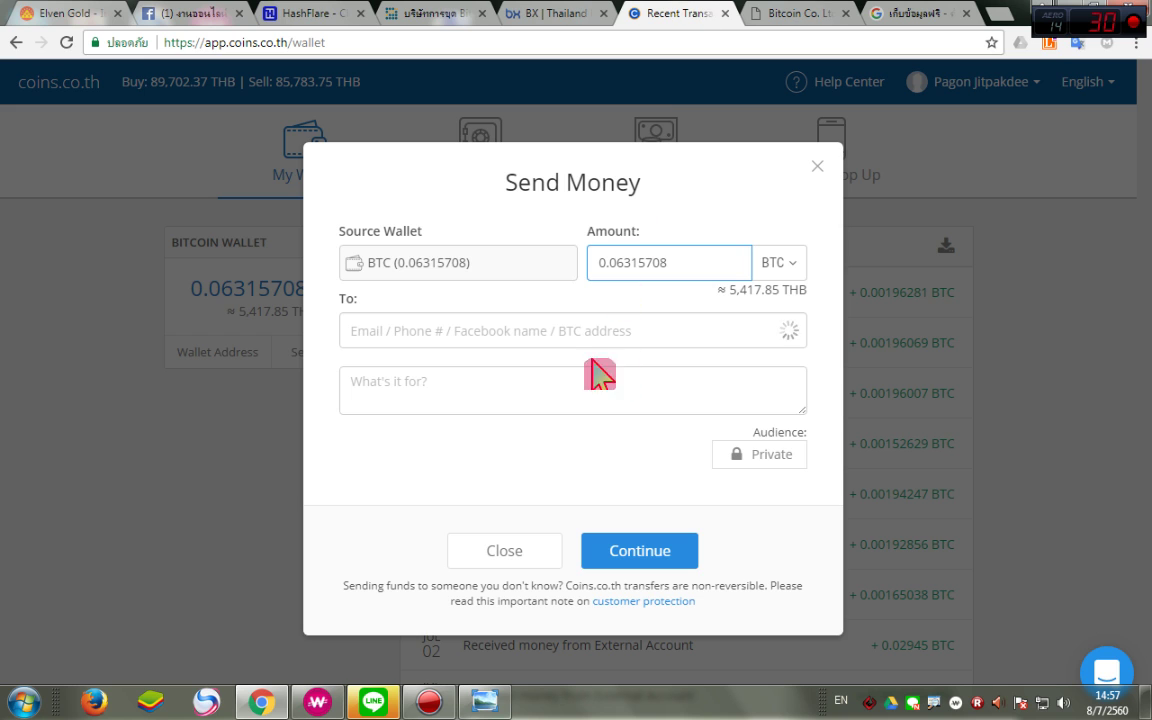
right_click(566, 331)
click(612, 398)
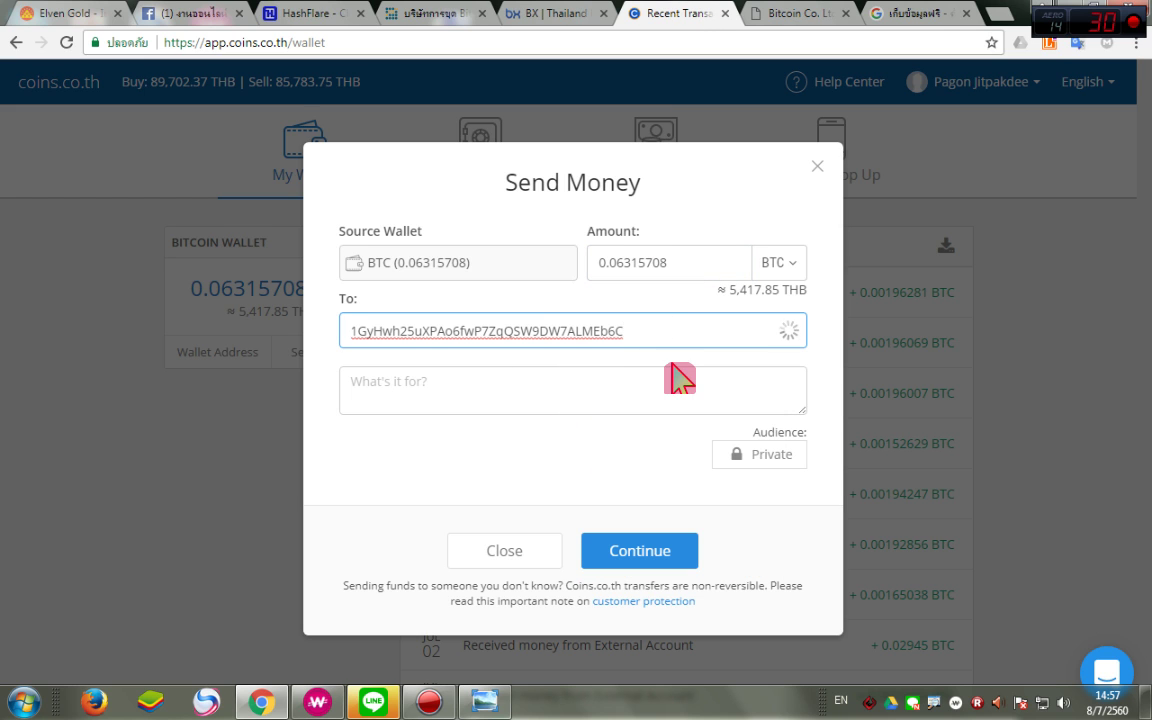
click(758, 458)
Change the transfer's Audience from Private to Public.
scroll(527, 491, down, 2)
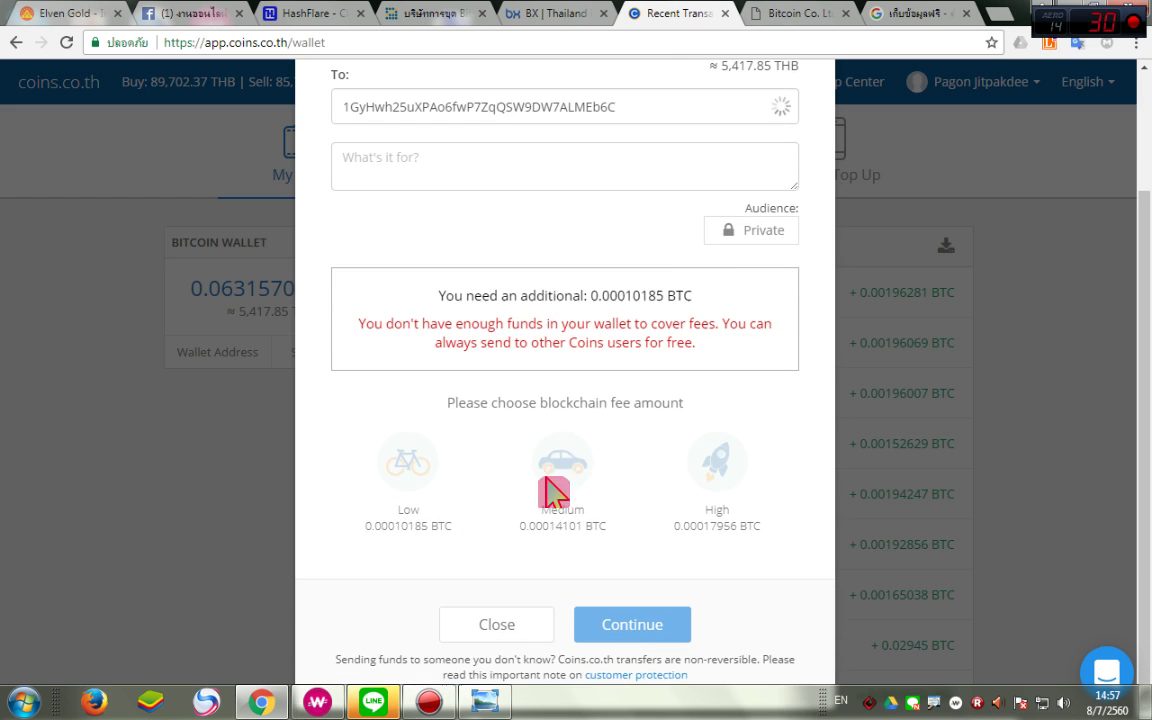
scroll(1020, 128, up, 2)
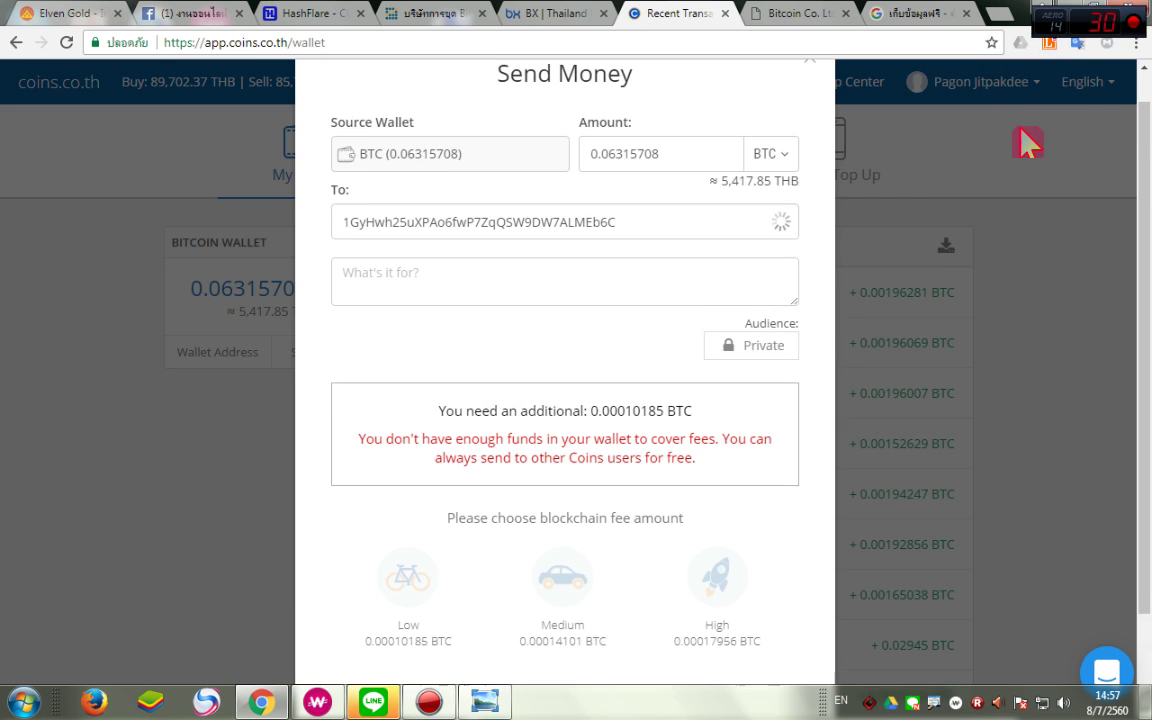
scroll(808, 230, down, 2)
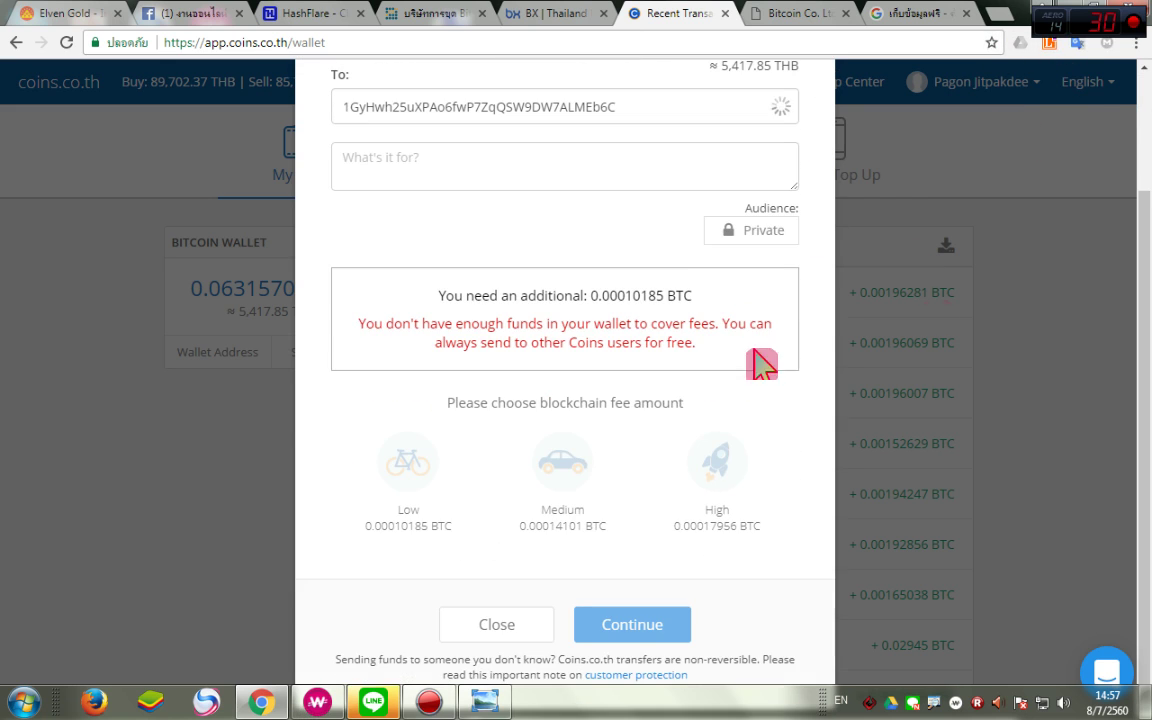
click(740, 229)
click(745, 172)
Circle the insufficient-funds warning and the note about free sends to Coins users.
mouse_move(483, 381)
mouse_down()
mouse_move(743, 306)
mouse_move(468, 399)
mouse_up()
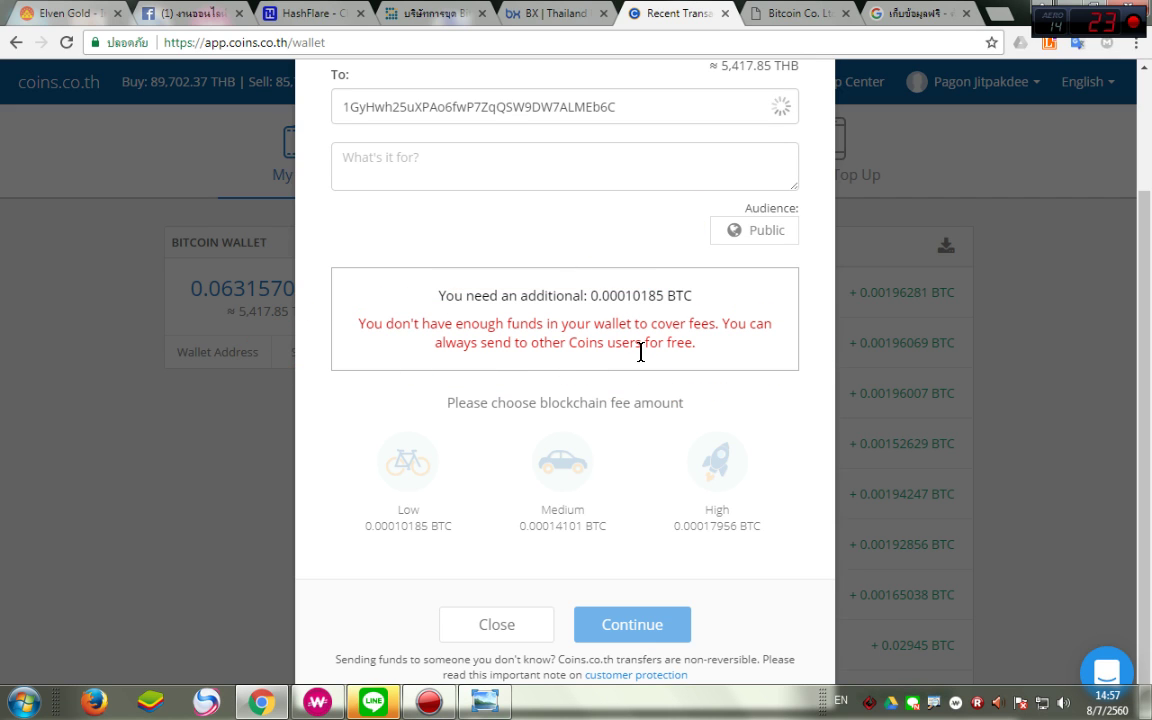
drag(628, 352, 440, 364)
mouse_move(397, 328)
mouse_down()
mouse_move(484, 237)
mouse_move(585, 330)
mouse_move(464, 330)
mouse_up()
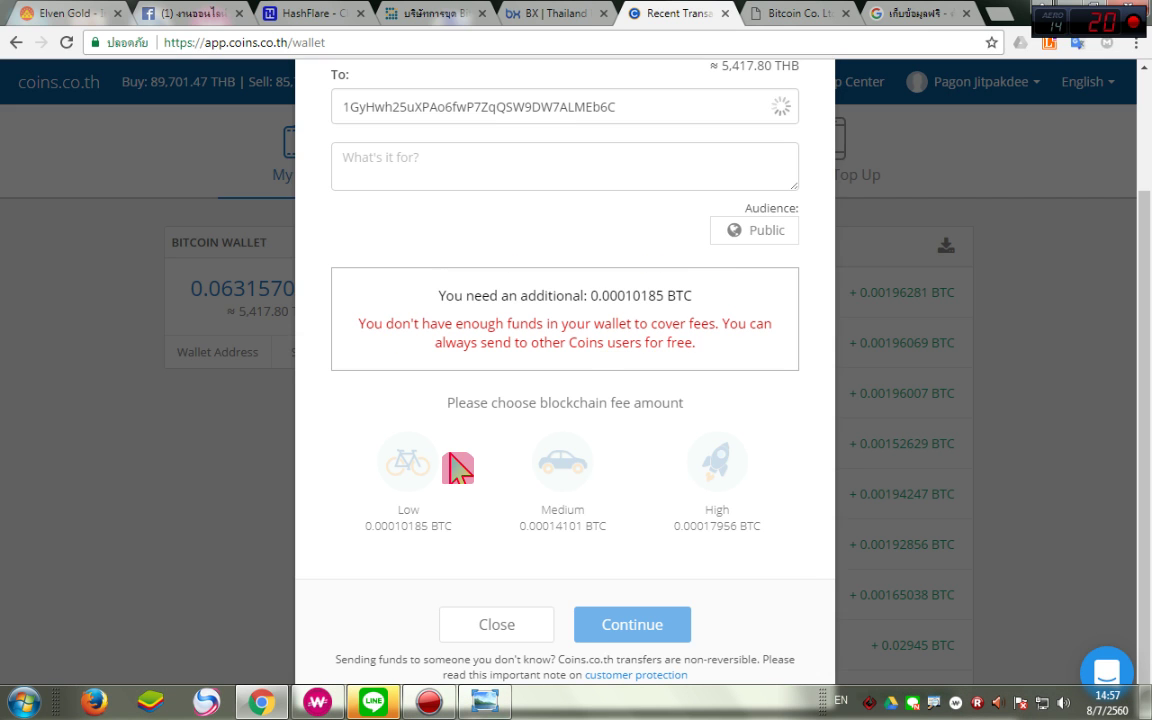
scroll(450, 442, up, 2)
drag(814, 174, 565, 105)
mouse_move(580, 185)
mouse_down()
mouse_move(790, 150)
mouse_move(590, 200)
mouse_up()
scroll(553, 188, down, 3)
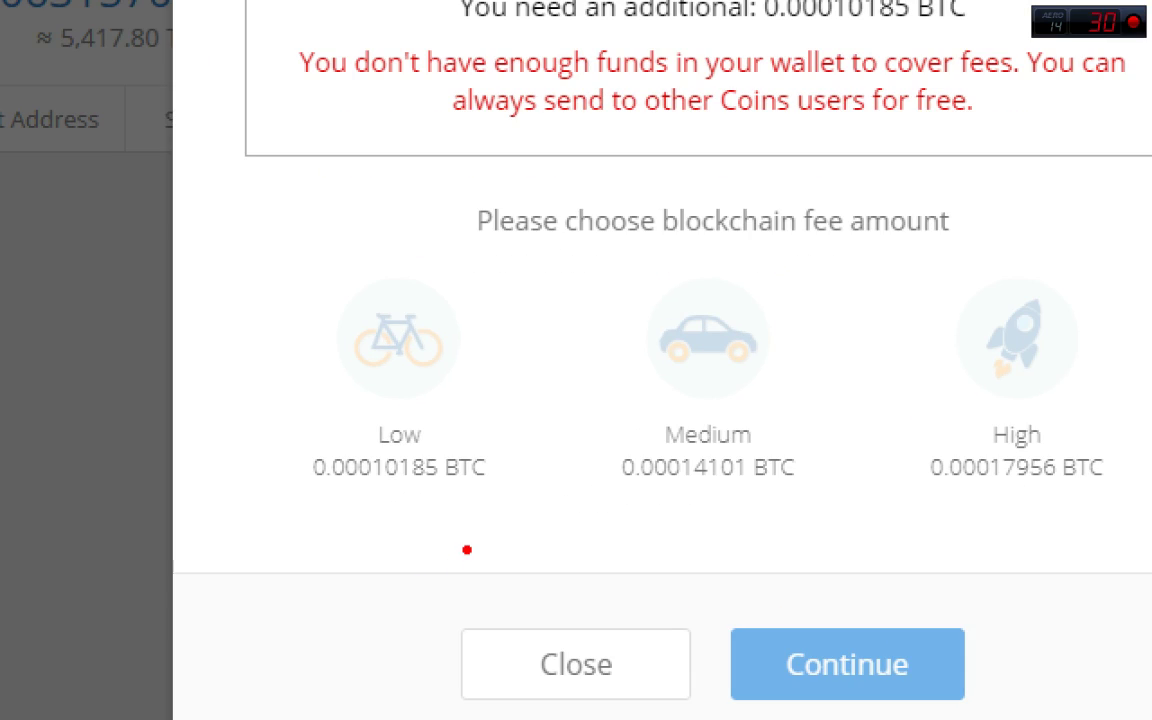
Circle the Low 0.00010185, Medium 0.00014101 and High 0.00017956 BTC fee options.
mouse_move(478, 515)
mouse_down()
mouse_move(399, 512)
mouse_move(507, 516)
mouse_up()
drag(864, 540, 840, 492)
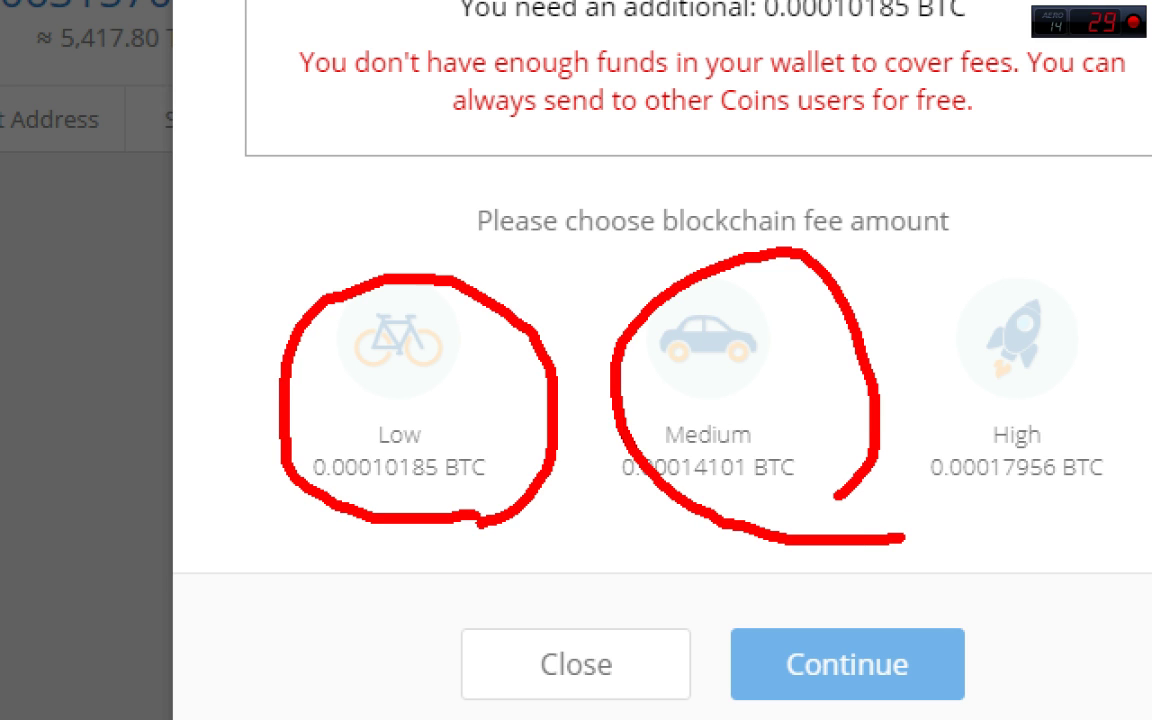
mouse_move(517, 390)
mouse_down()
mouse_move(136, 330)
mouse_move(377, 285)
mouse_up()
drag(833, 349, 688, 349)
mouse_move(1149, 498)
mouse_down()
mouse_move(1133, 301)
mouse_move(1136, 375)
mouse_up()
mouse_move(1101, 318)
mouse_down()
mouse_move(1098, 463)
mouse_move(980, 337)
mouse_move(1055, 391)
mouse_up()
mouse_move(757, 336)
mouse_down()
mouse_move(810, 378)
mouse_move(690, 377)
mouse_up()
mouse_move(483, 350)
mouse_down()
mouse_move(465, 281)
mouse_move(485, 356)
mouse_move(348, 437)
mouse_up()
key(Escape)
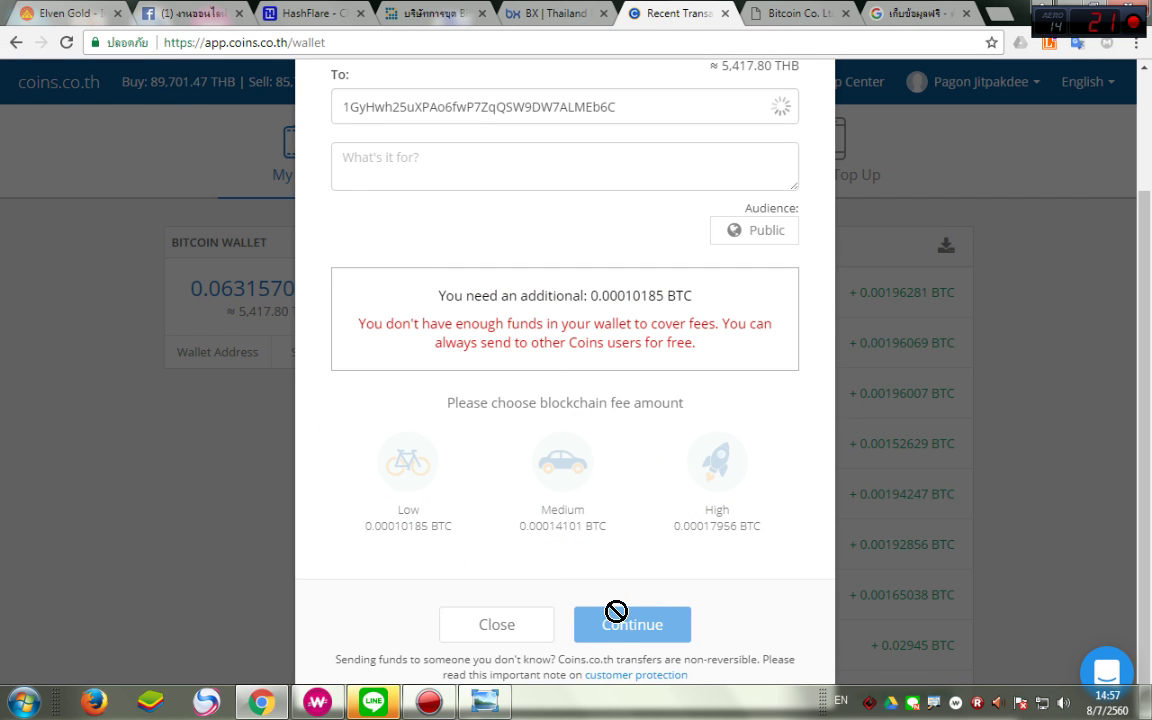
scroll(690, 425, up, 2)
scroll(648, 396, down, 2)
drag(790, 349, 870, 380)
key(Escape)
scroll(782, 260, up, 2)
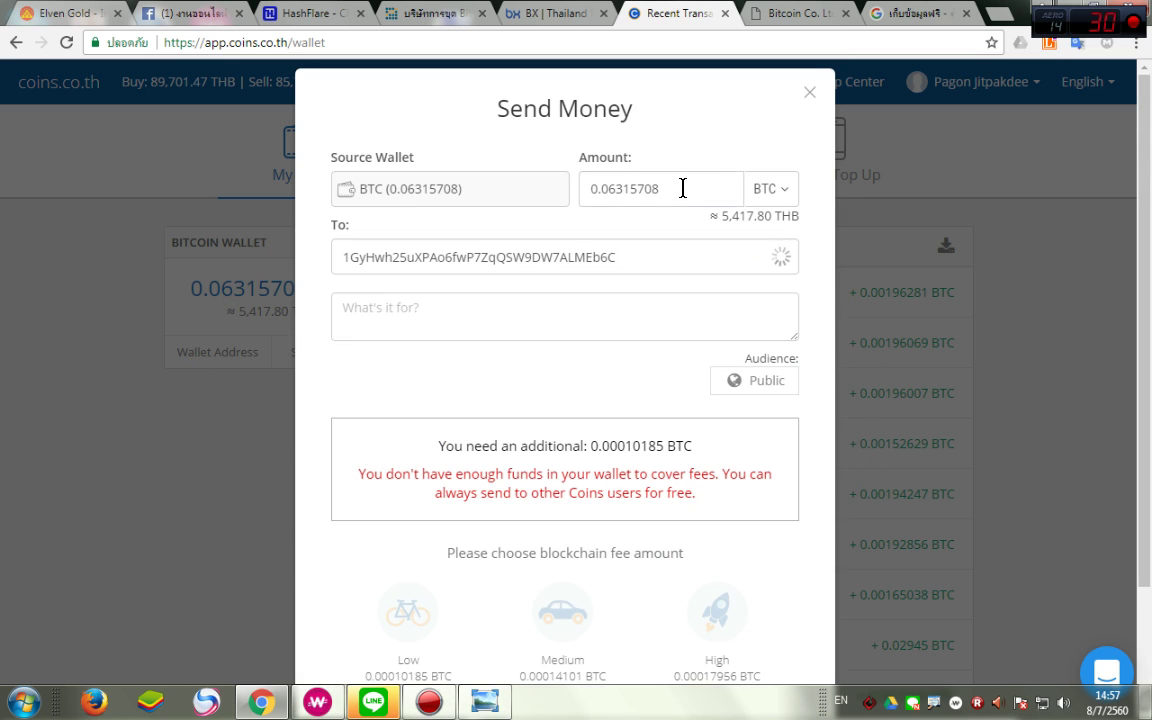
Cut the coins.co.th send amount from the full balance to 0.05 BTC.
key(ctrl+1)
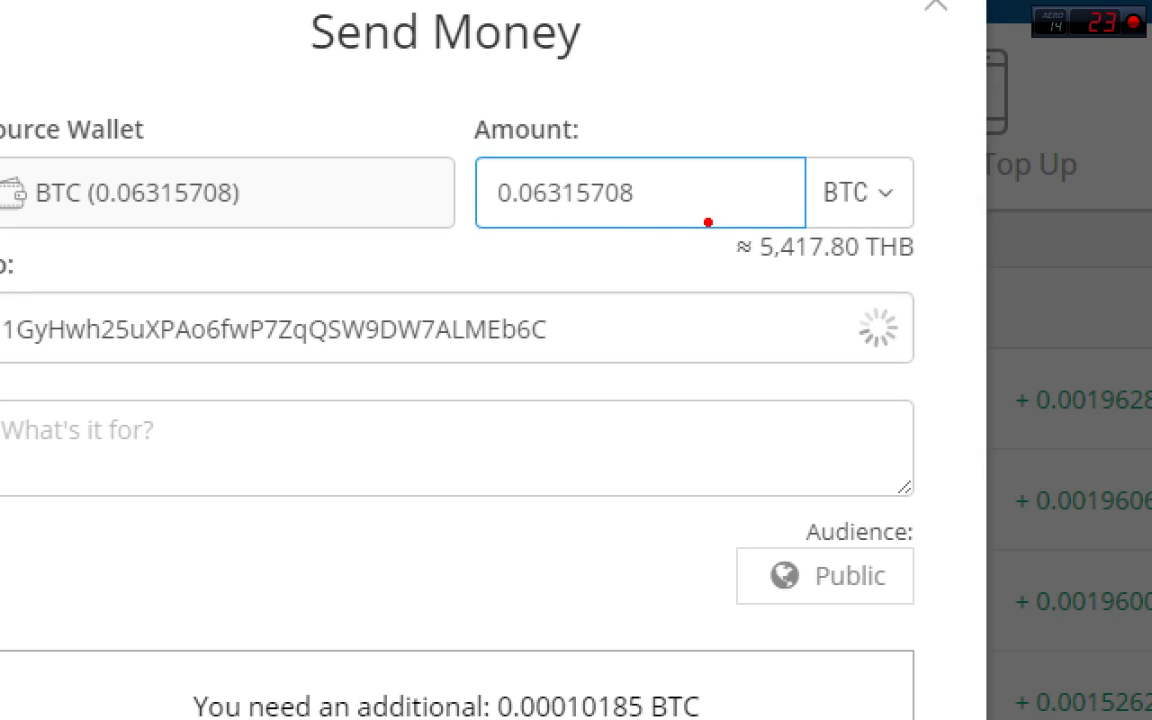
key(Escape)
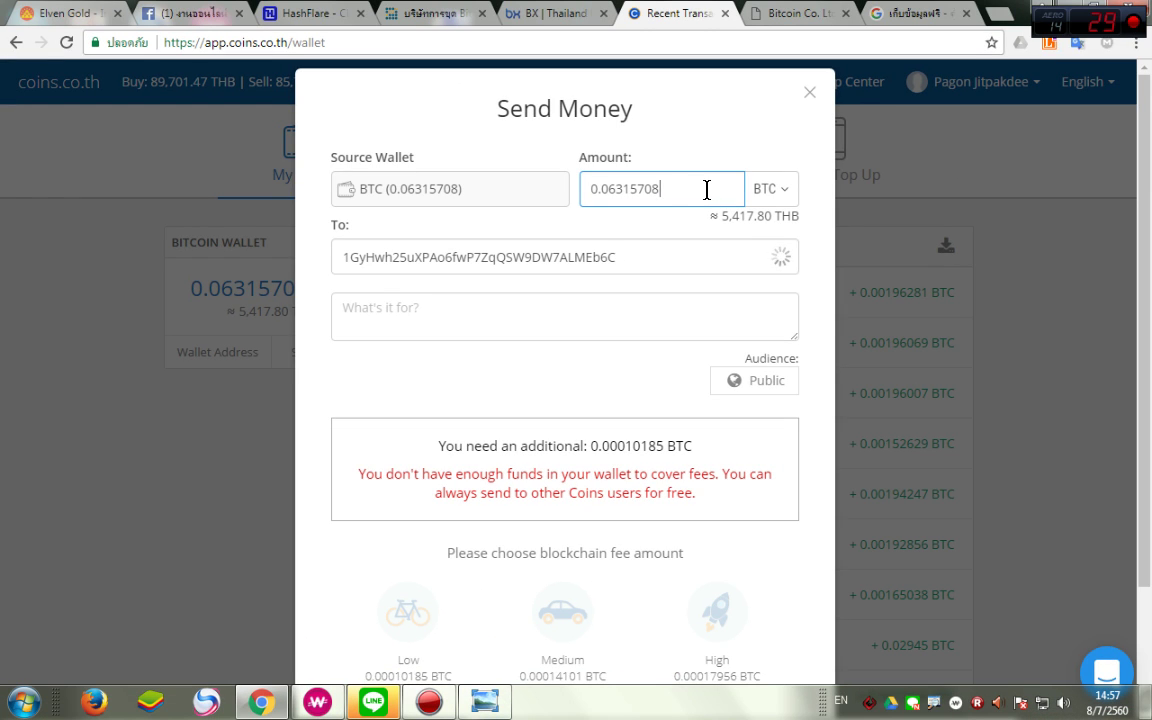
key(BackSpace)
key(BackSpace)
key(BackSpace)
key(BackSpace)
key(BackSpace)
key(BackSpace)
text(5)
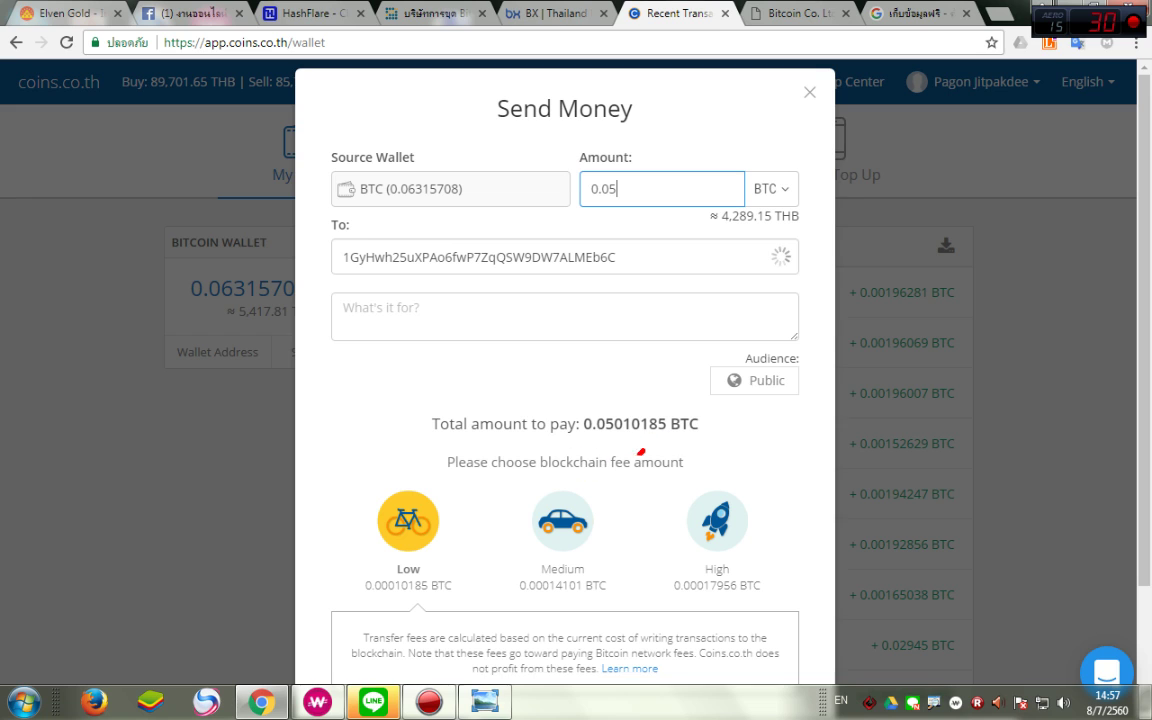
Circle the three fee options and underline the Low fee total of 0.05010185 BTC.
scroll(560, 440, down, 2)
mouse_move(480, 444)
mouse_down()
mouse_move(414, 485)
mouse_move(632, 470)
mouse_move(306, 478)
mouse_up()
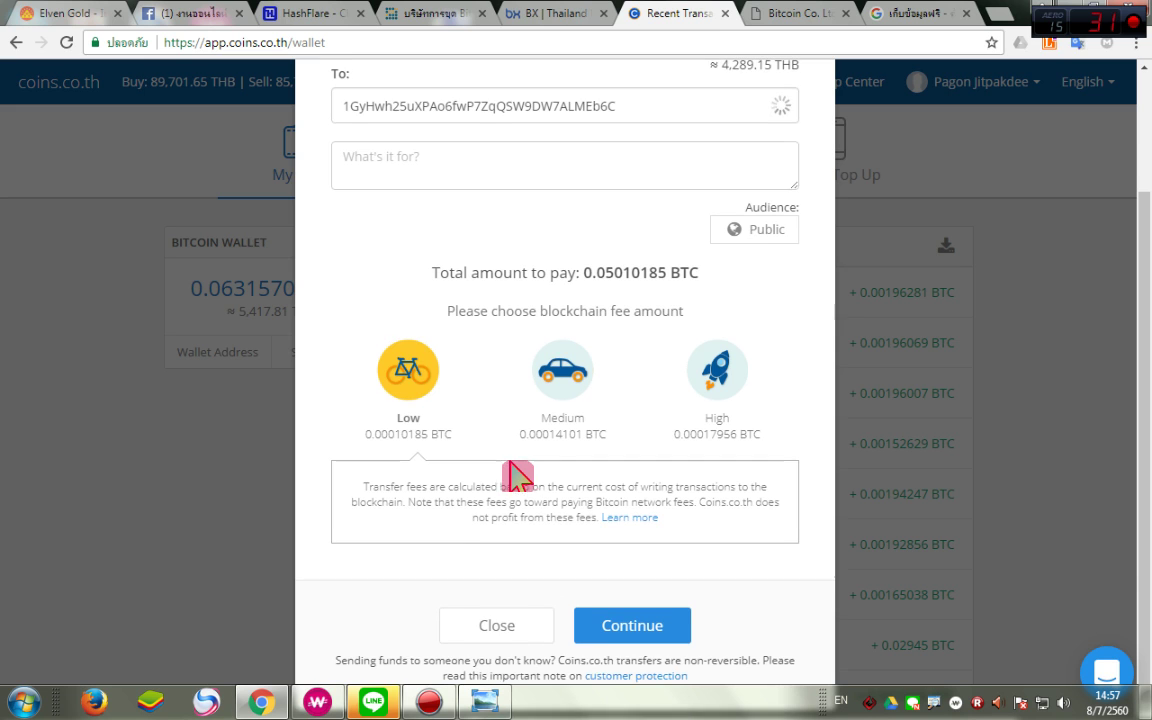
scroll(560, 380, up, 2)
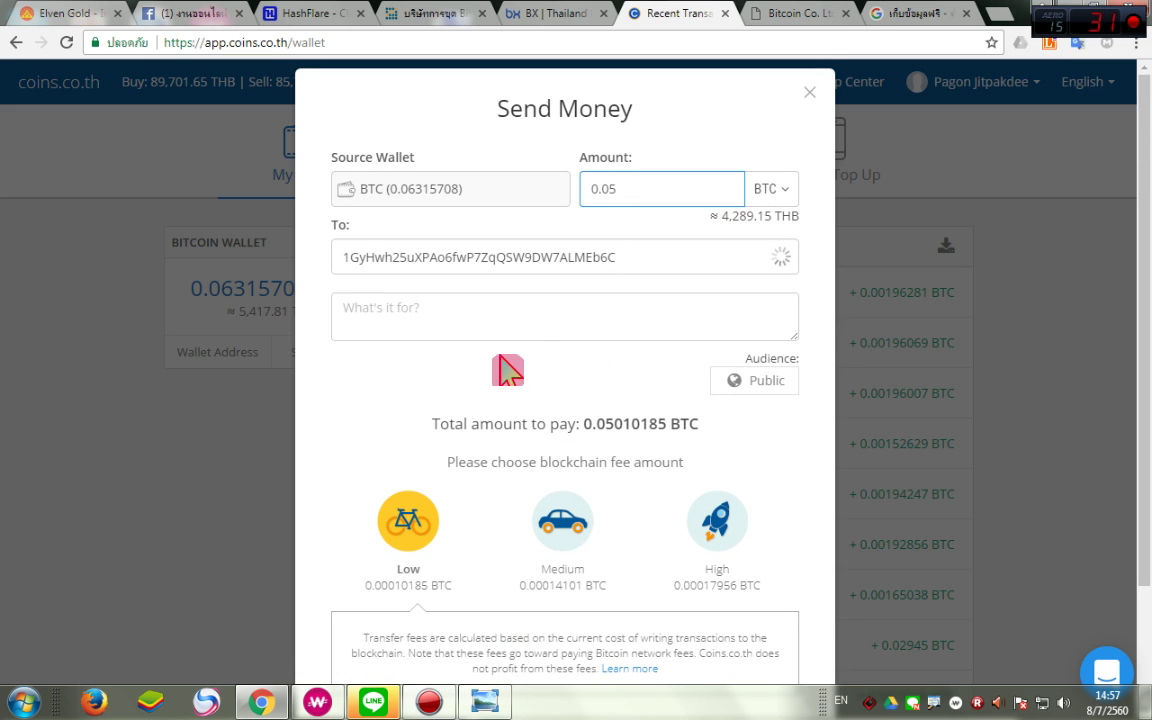
scroll(410, 405, down, 1)
scroll(492, 440, up, 1)
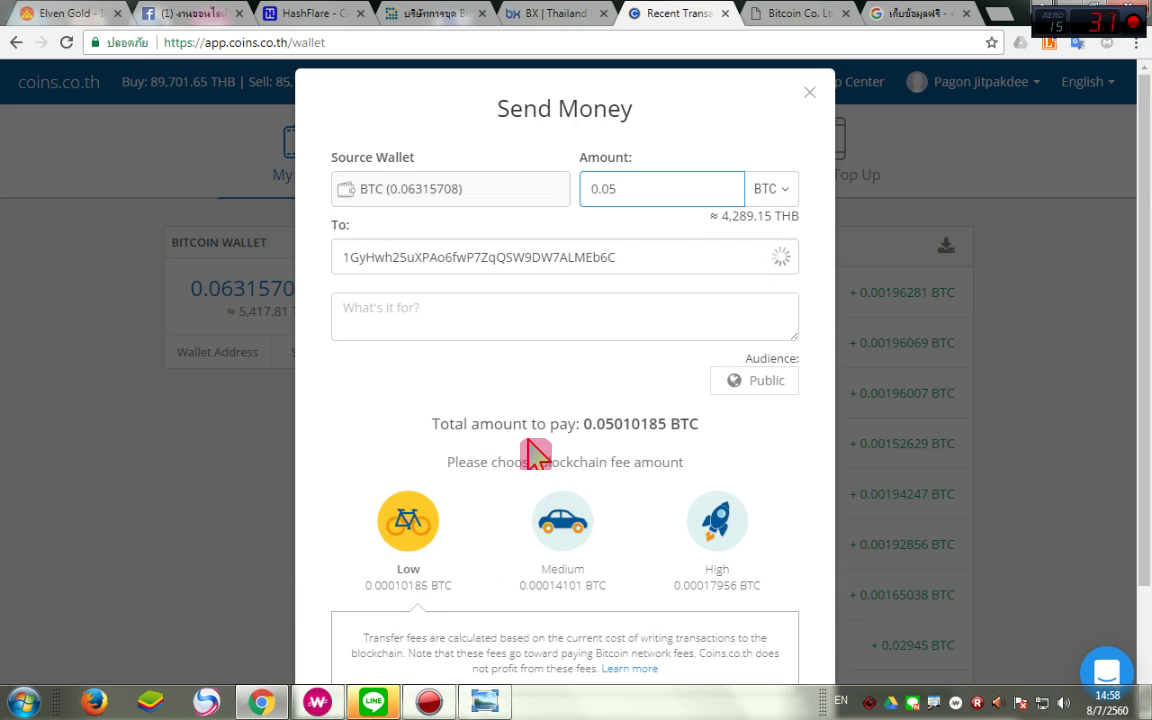
scroll(519, 430, down, 1)
scroll(514, 442, up, 1)
mouse_move(660, 214)
mouse_down()
mouse_move(600, 237)
mouse_move(590, 258)
mouse_up()
scroll(517, 476, down, 2)
drag(485, 437, 496, 485)
drag(446, 440, 325, 445)
key(Escape)
Close the Send Money form without sending, close the support ticket tab, and return to BX.
click(476, 625)
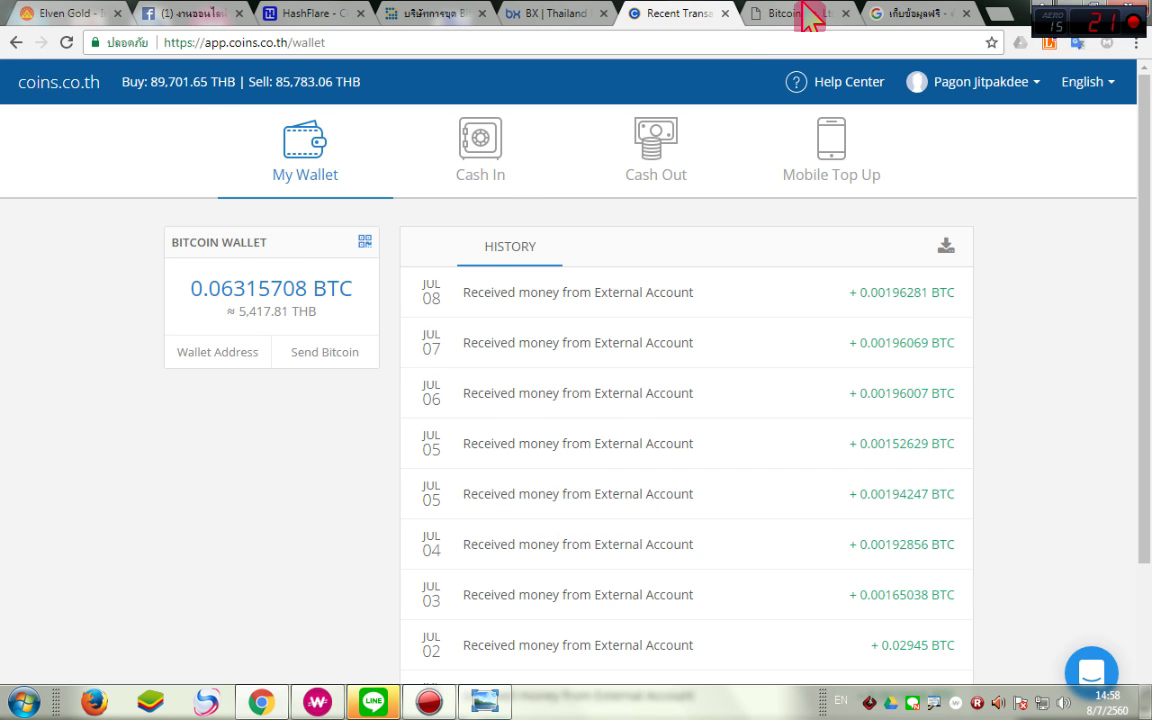
click(808, 17)
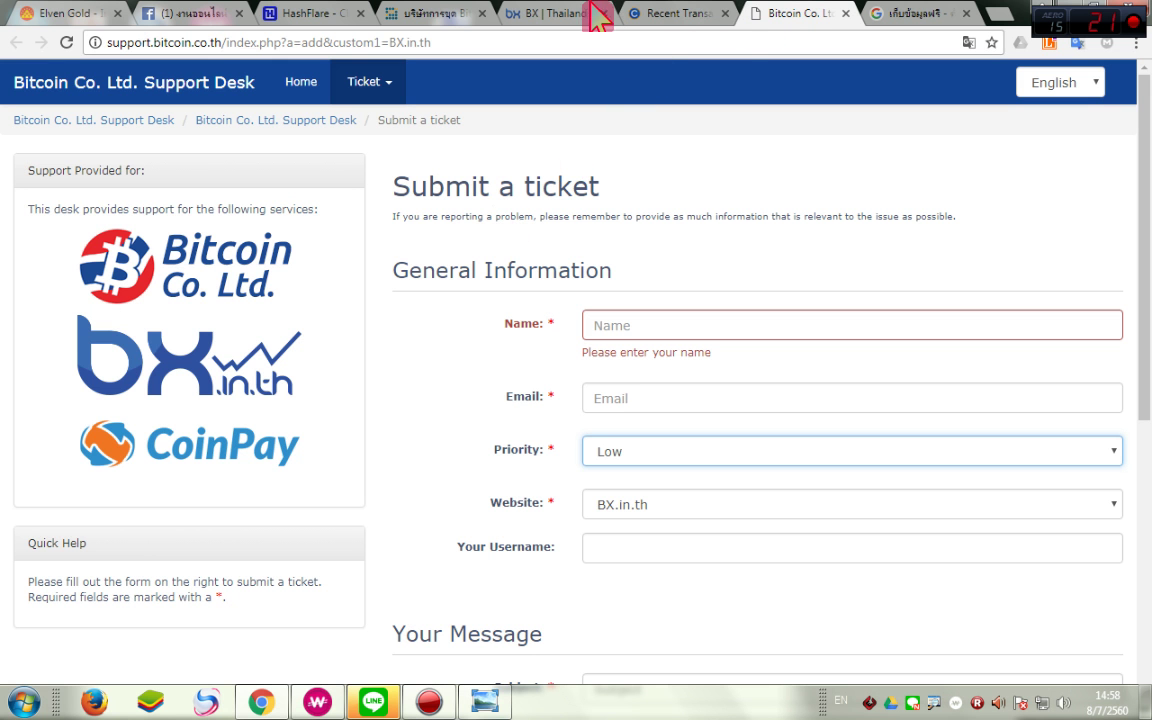
click(845, 14)
click(515, 13)
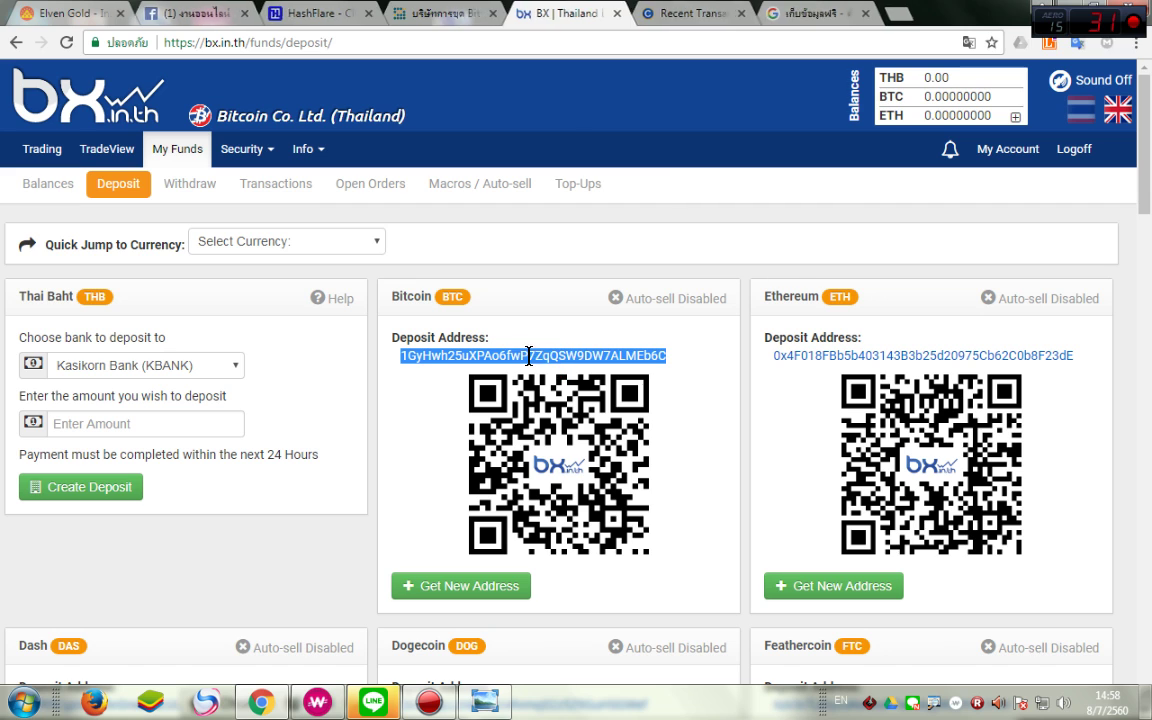
Open the BX Bitcoin withdrawal form and enter 0.501 BTC as the amount.
click(208, 193)
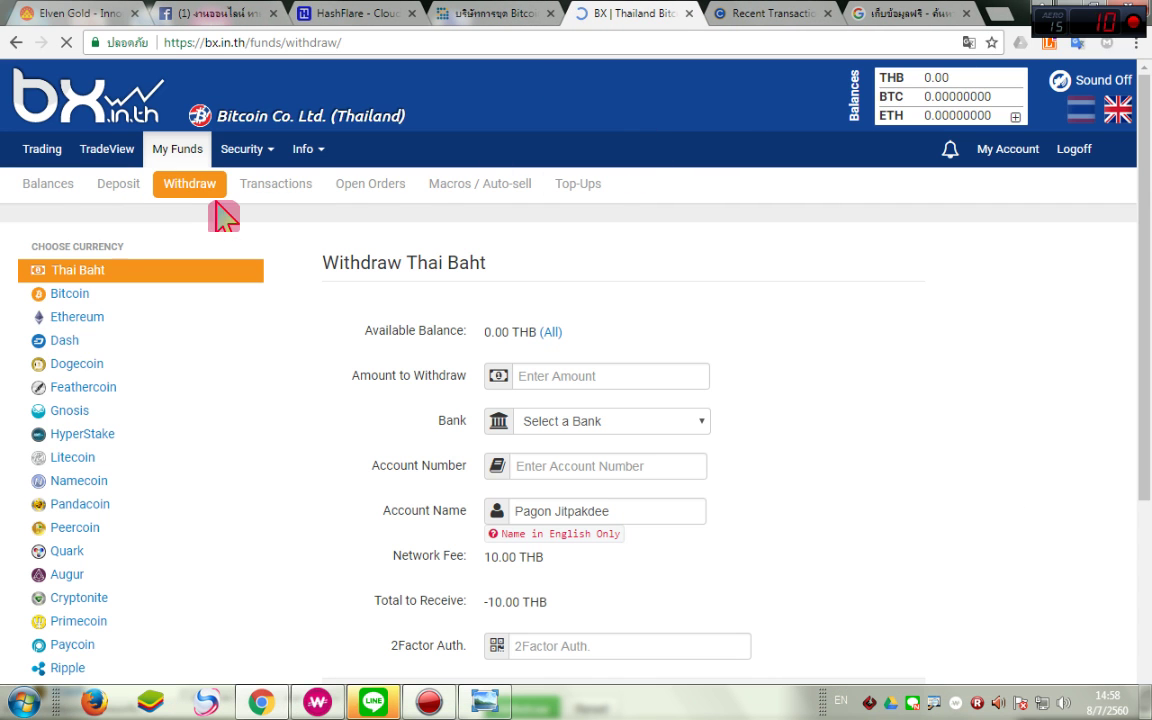
click(78, 295)
scroll(383, 370, down, 1)
scroll(383, 370, down, 1)
click(622, 314)
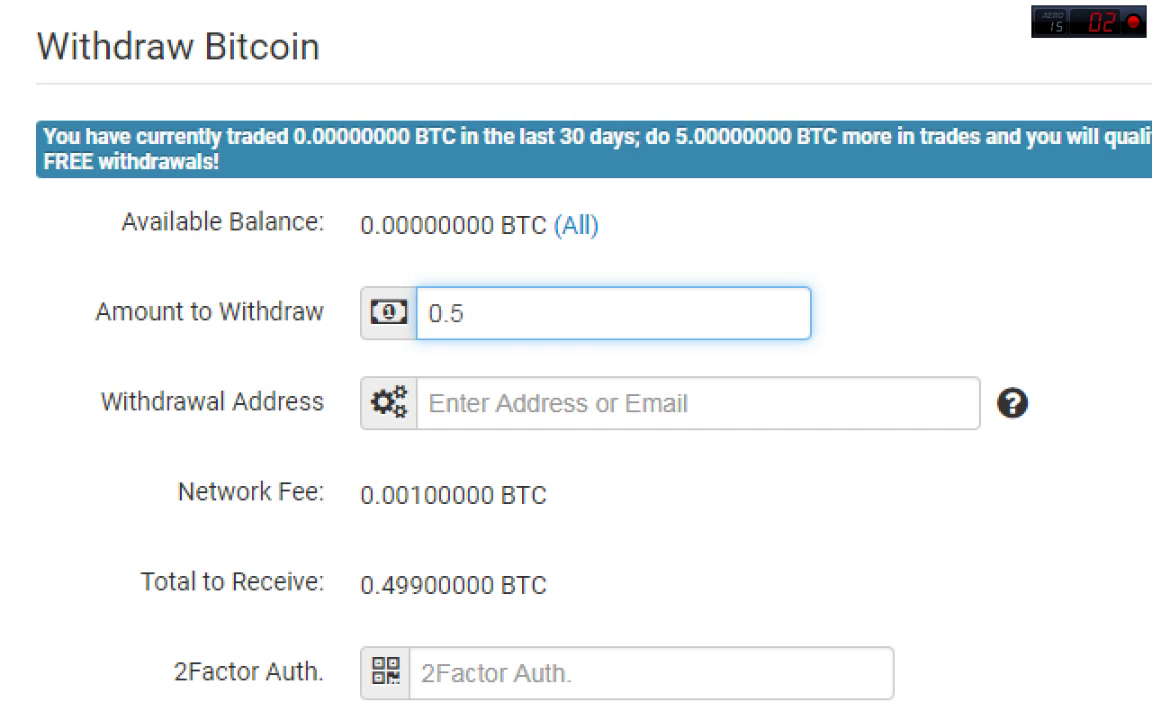
Circle the 0.501 amount, the 0.001 BTC network fee and the 0.50000000 BTC to receive.
mouse_move(466, 349)
mouse_down()
mouse_move(699, 329)
mouse_move(500, 380)
mouse_up()
mouse_move(345, 530)
mouse_down()
mouse_move(160, 488)
mouse_move(540, 437)
mouse_move(270, 530)
mouse_up()
key(Escape)
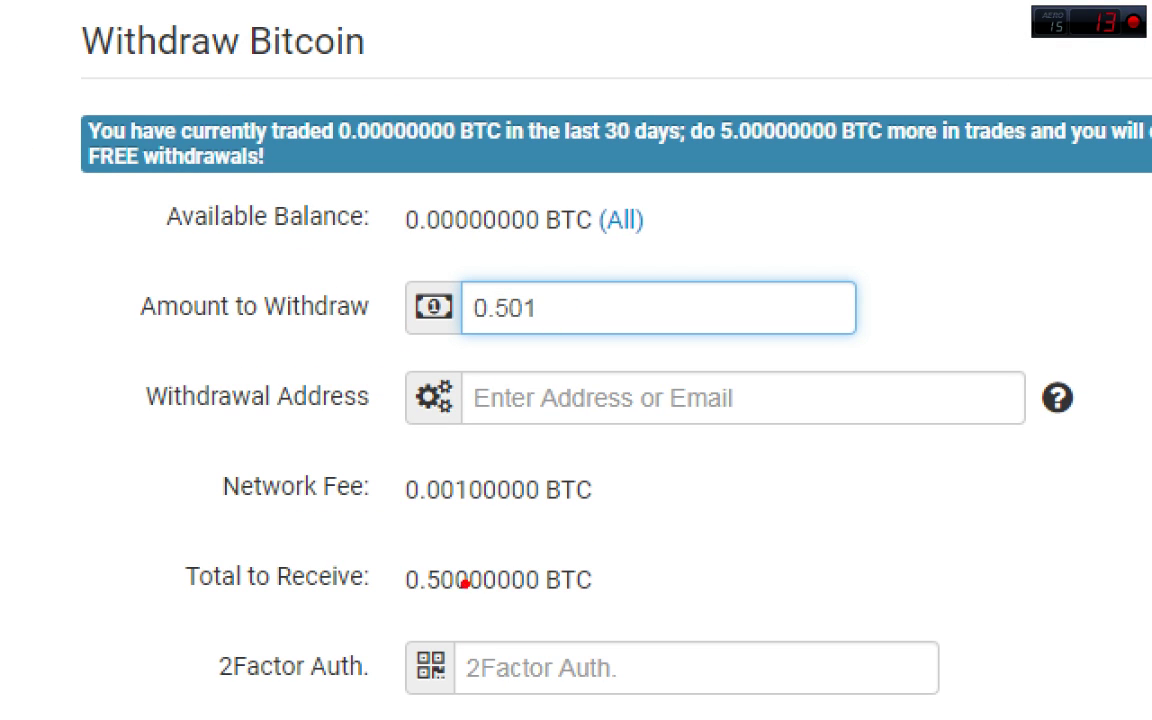
mouse_move(441, 608)
mouse_down()
mouse_move(424, 548)
mouse_move(450, 612)
mouse_up()
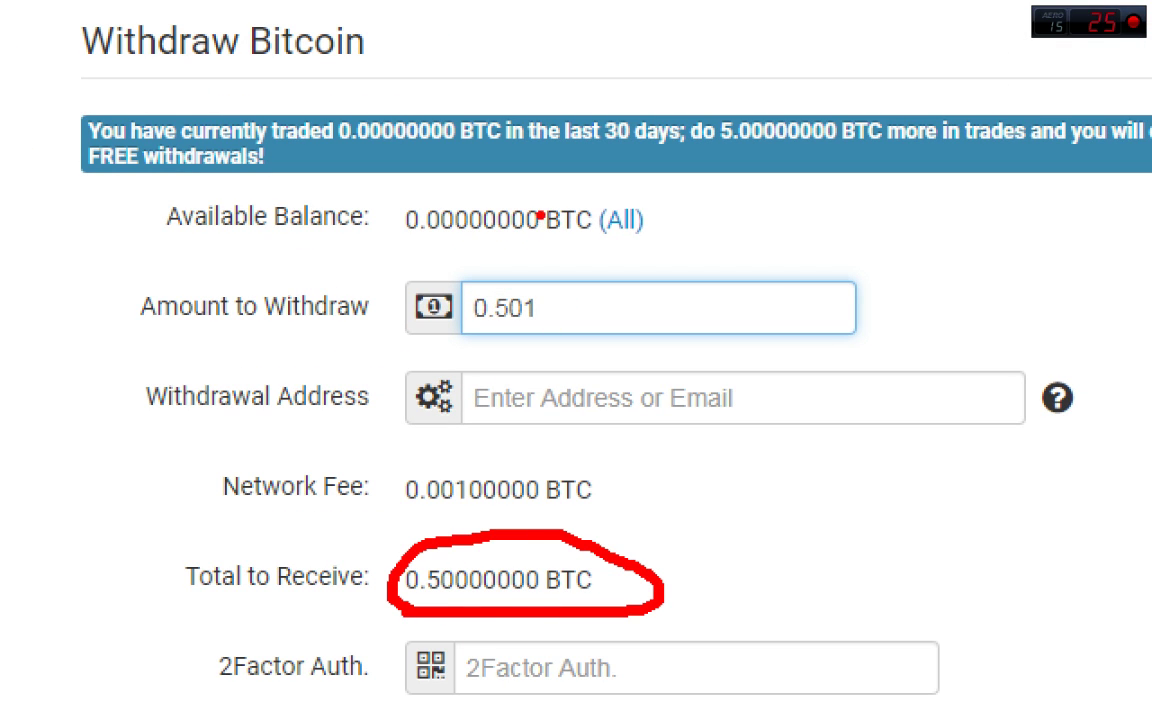
mouse_move(507, 345)
mouse_down()
mouse_move(385, 315)
mouse_move(656, 250)
mouse_move(490, 345)
mouse_up()
mouse_move(465, 511)
mouse_down()
mouse_move(400, 465)
mouse_move(620, 480)
mouse_move(600, 492)
mouse_move(830, 298)
mouse_move(665, 292)
mouse_up()
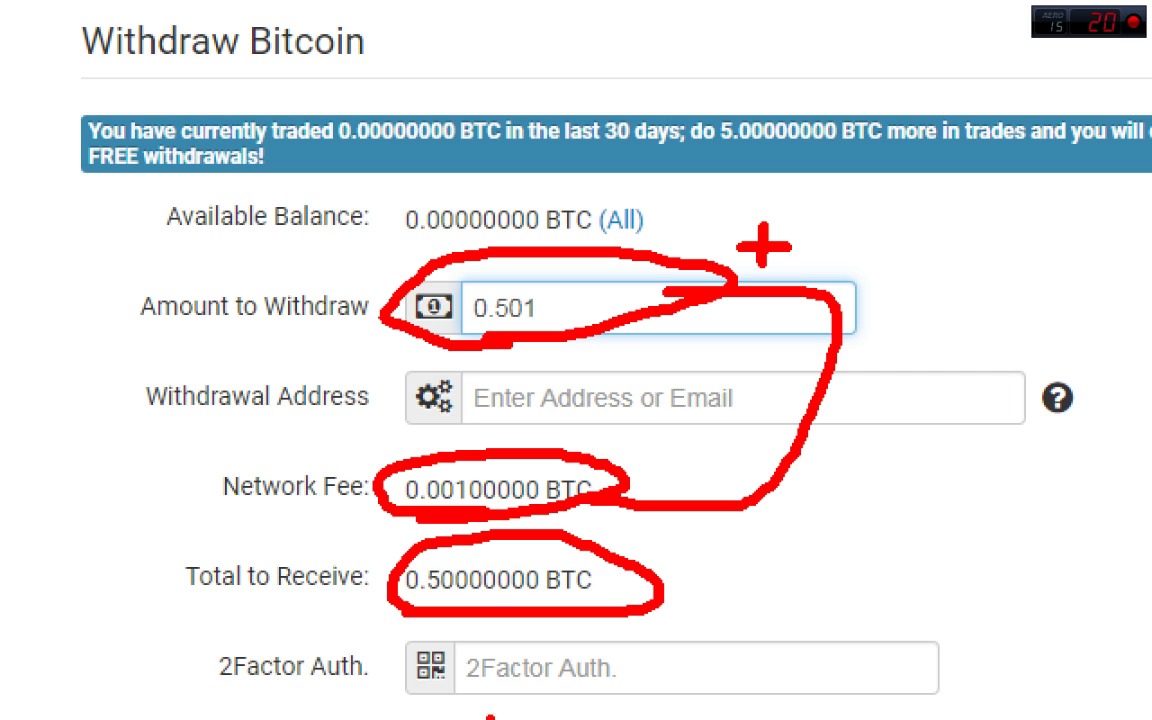
mouse_move(383, 571)
mouse_down()
mouse_move(590, 604)
mouse_move(425, 603)
mouse_up()
key(Escape)
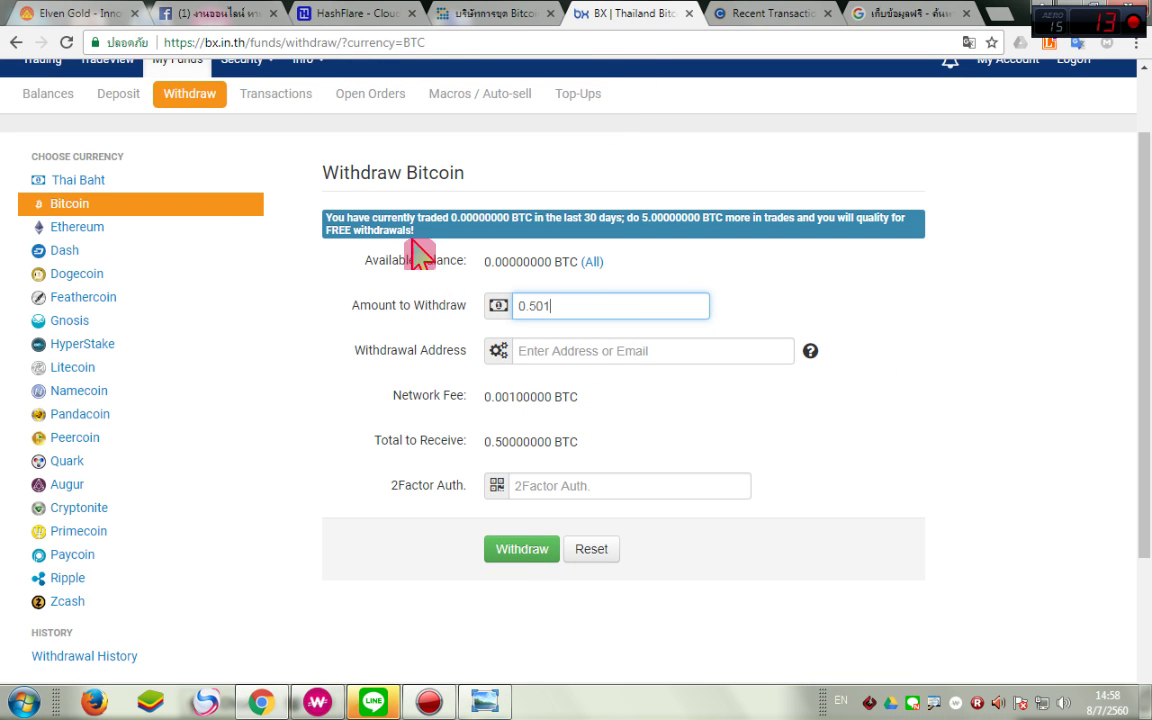
Flip through the BX withdrawal and HashFlare tabs, ending on the Facebook messages.
click(225, 14)
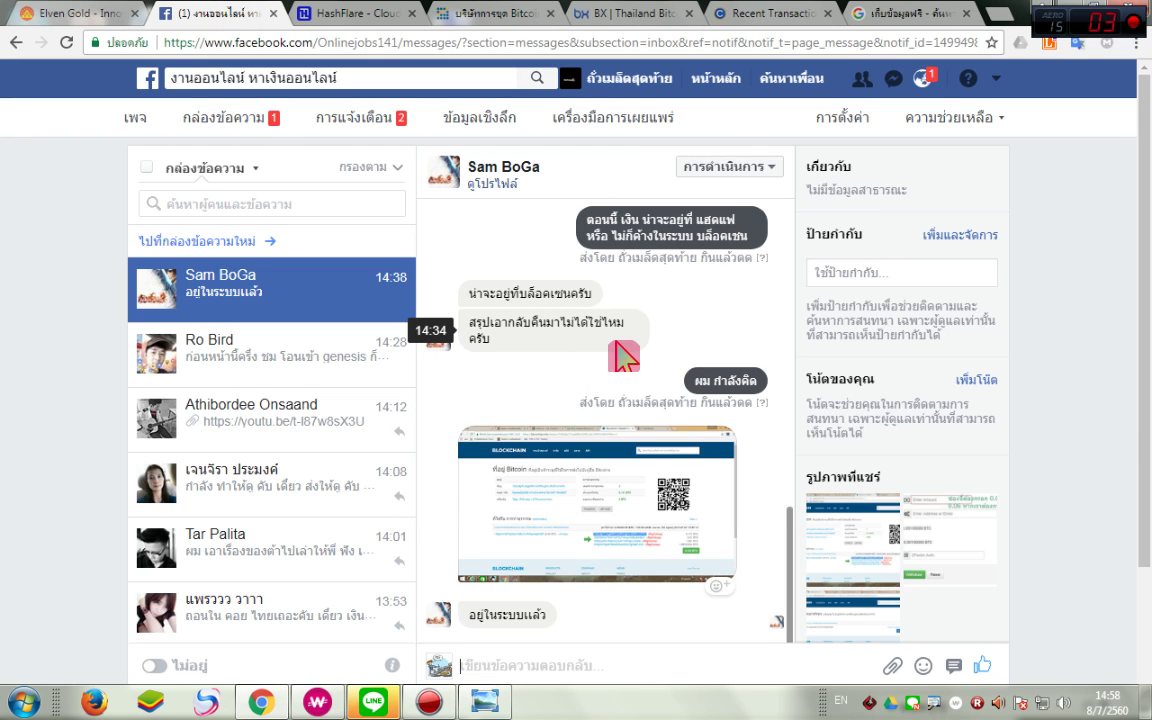
click(600, 13)
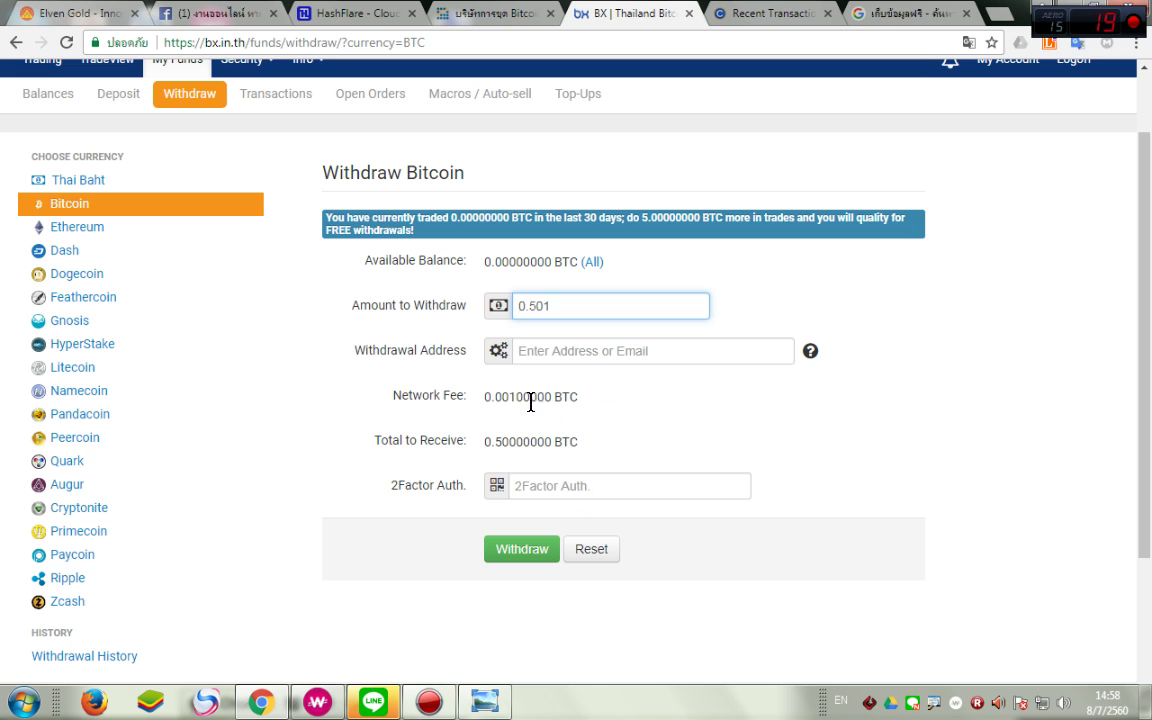
click(378, 17)
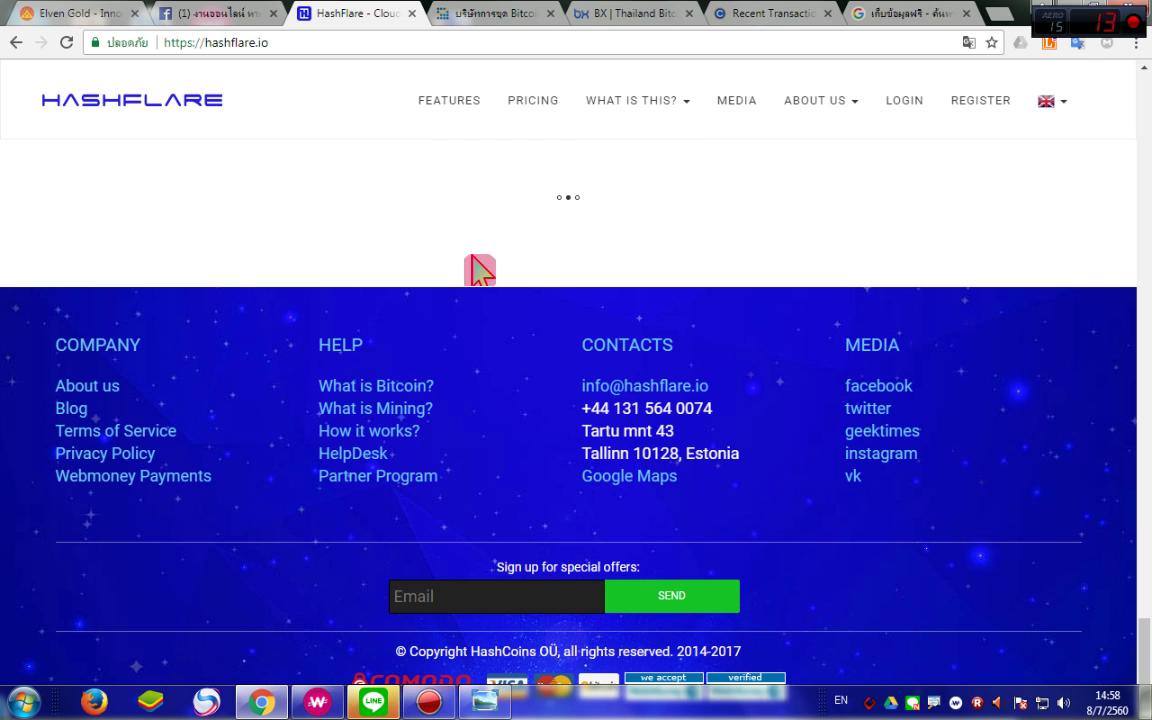
click(212, 14)
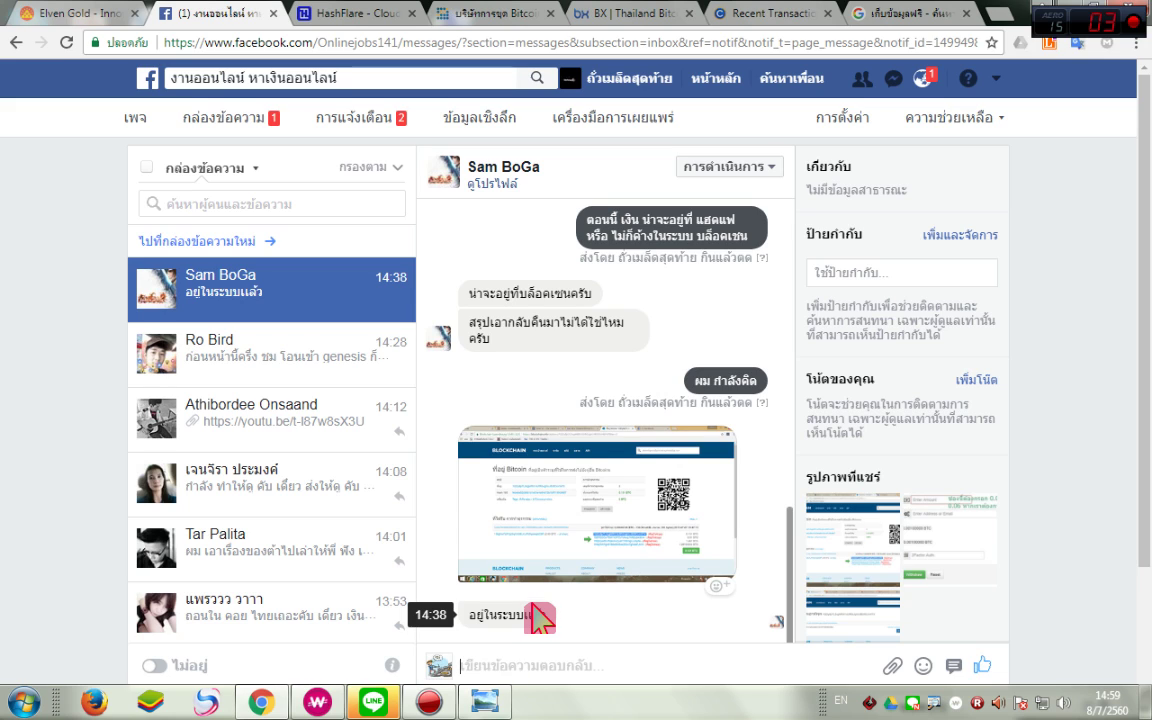
Send a Thai reply asking whether the money is back in BX, then open another conversation.
text(9v)
key(BackSpace)
key(BackSpace)
key(grave)
text(ด)
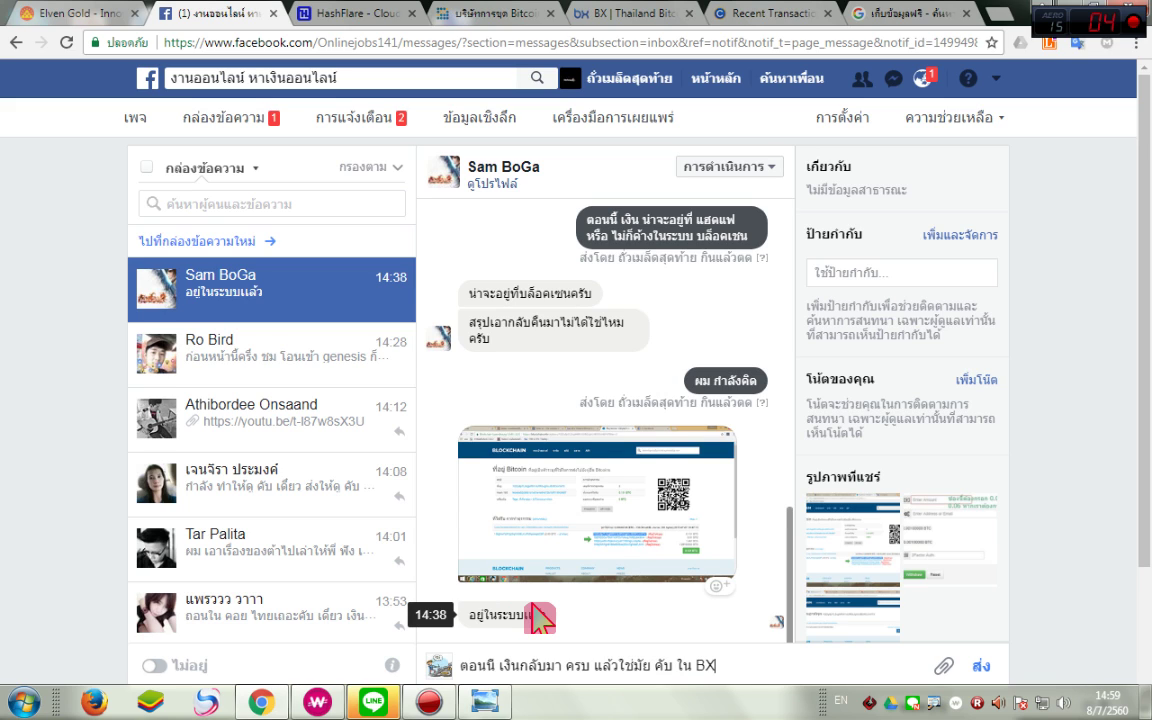
click(980, 665)
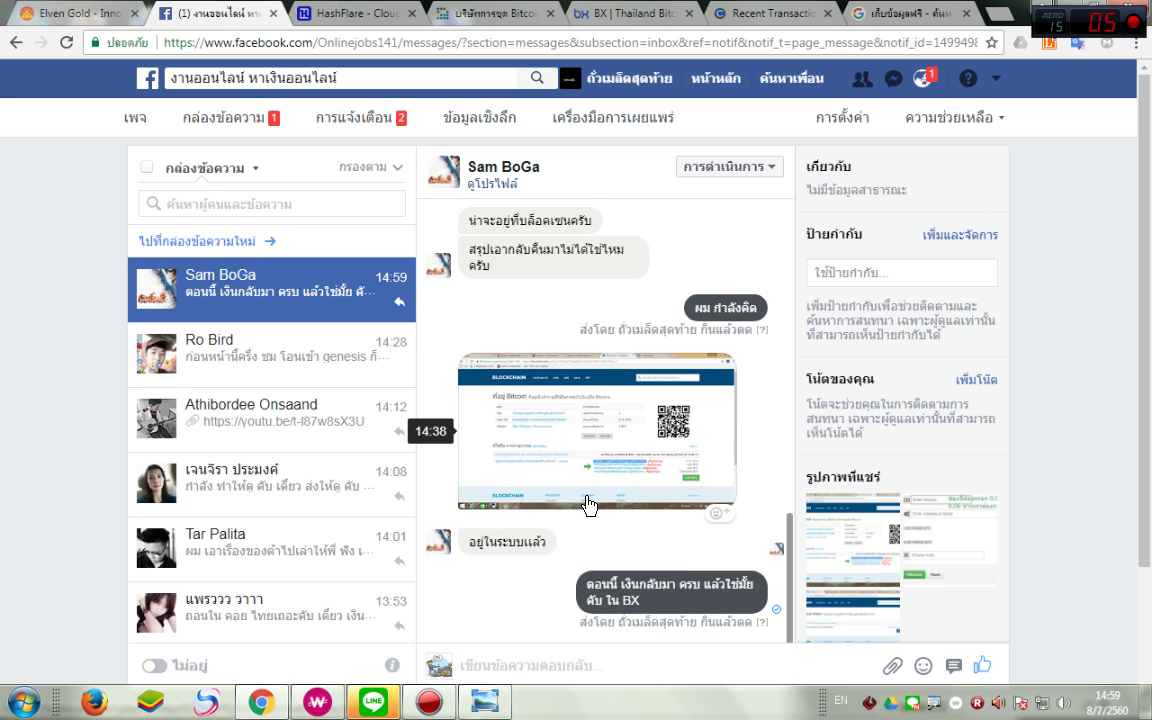
click(290, 350)
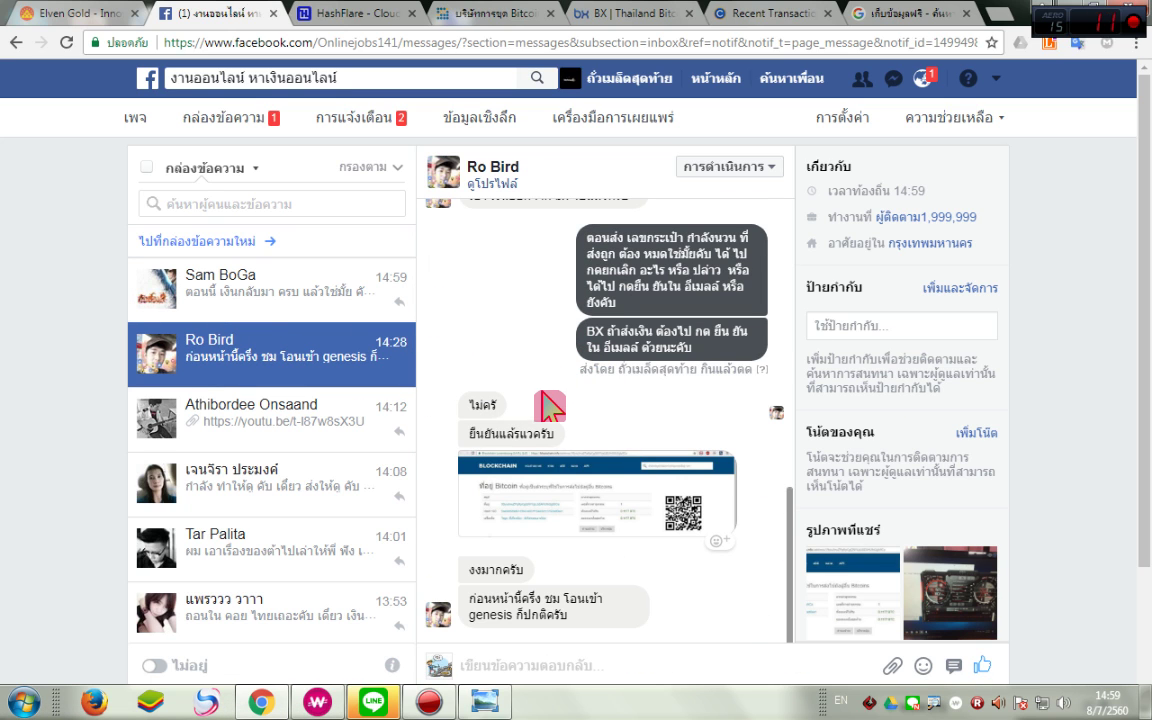
Bring up the LINE chat app, reposition its window, and circle the chat conversation.
click(373, 702)
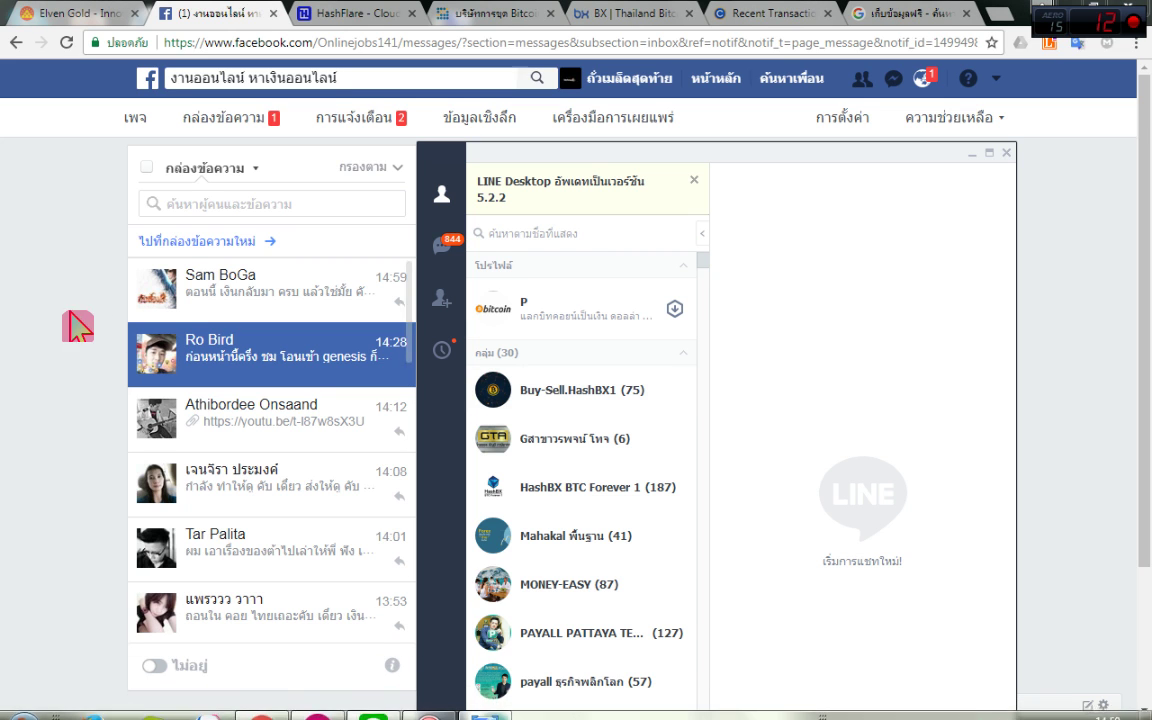
drag(447, 178, 508, 36)
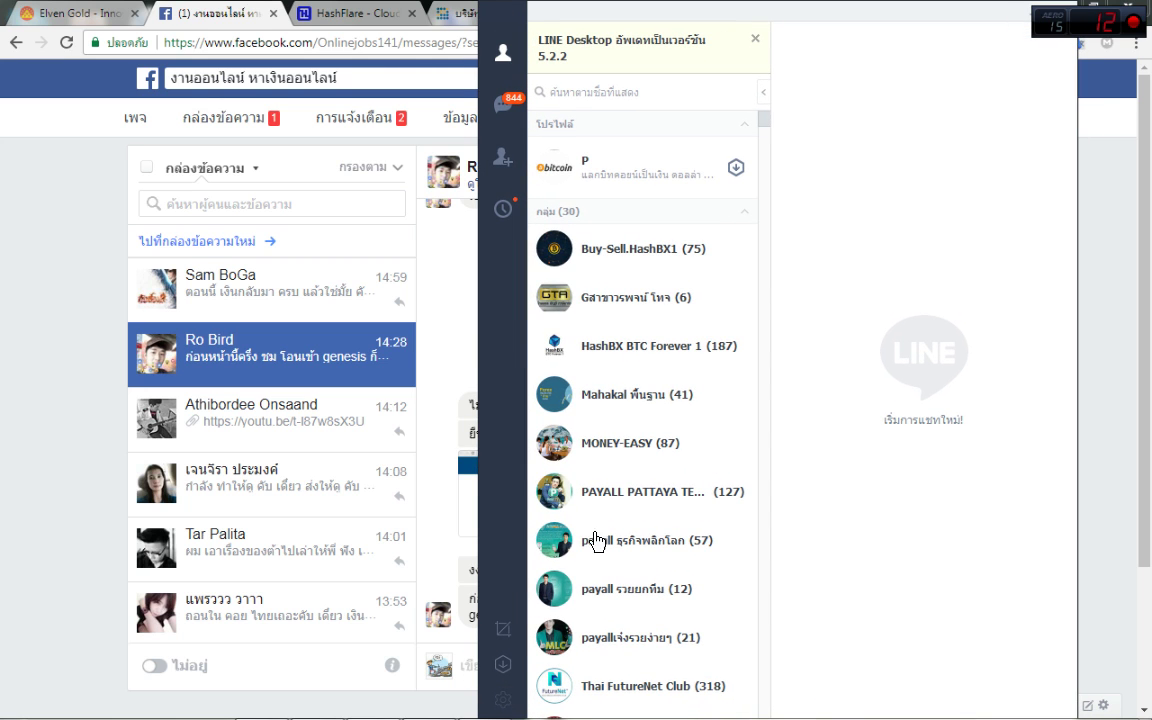
right_click(514, 470)
click(553, 643)
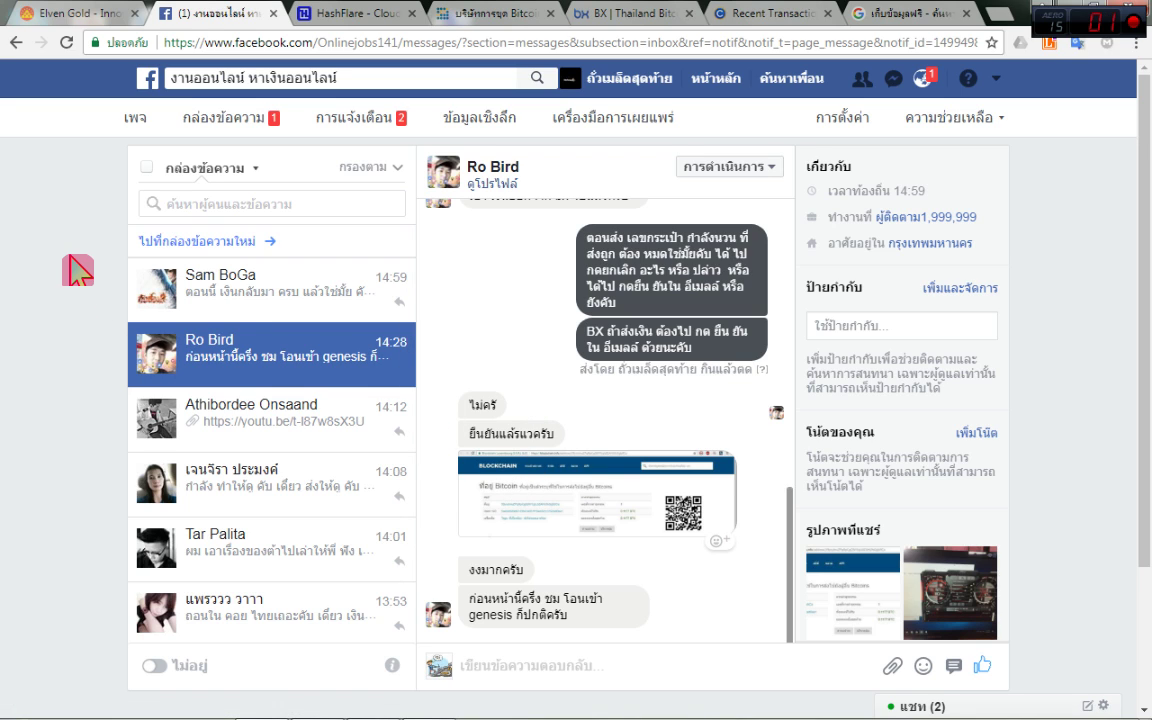
scroll(80, 280, down, 3)
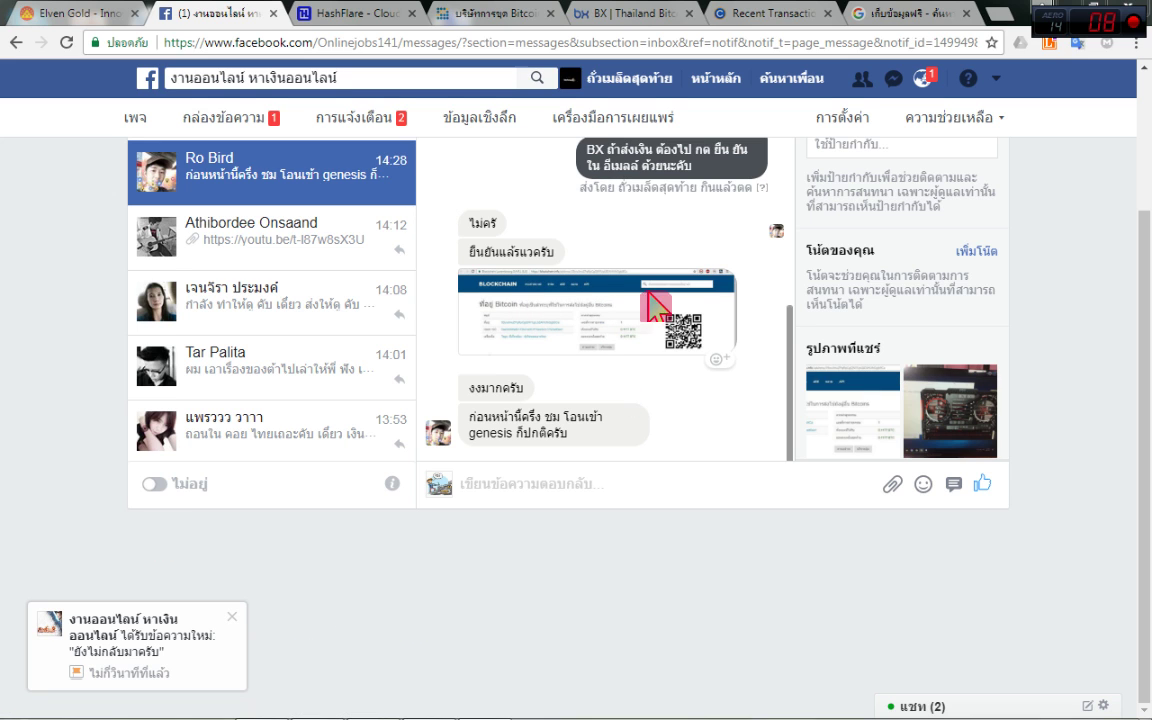
drag(723, 231, 655, 170)
key(Escape)
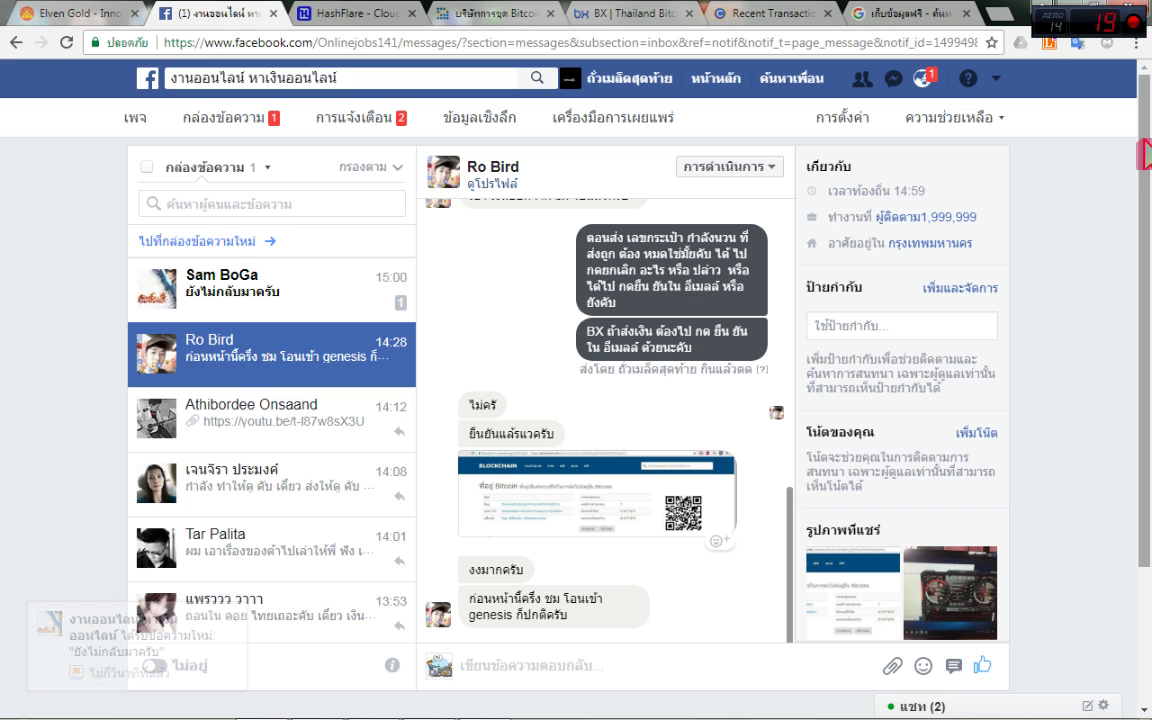
On the BX withdrawal form, circle the form, the 2Factor field and the submit step.
click(619, 14)
key(ctrl+2)
mouse_move(766, 210)
mouse_down()
mouse_move(874, 311)
mouse_move(500, 148)
mouse_move(659, 216)
mouse_up()
key(Escape)
key(ctrl+2)
mouse_move(617, 506)
mouse_down()
mouse_move(788, 447)
mouse_move(610, 504)
mouse_up()
key(Escape)
key(ctrl+2)
drag(550, 548, 546, 566)
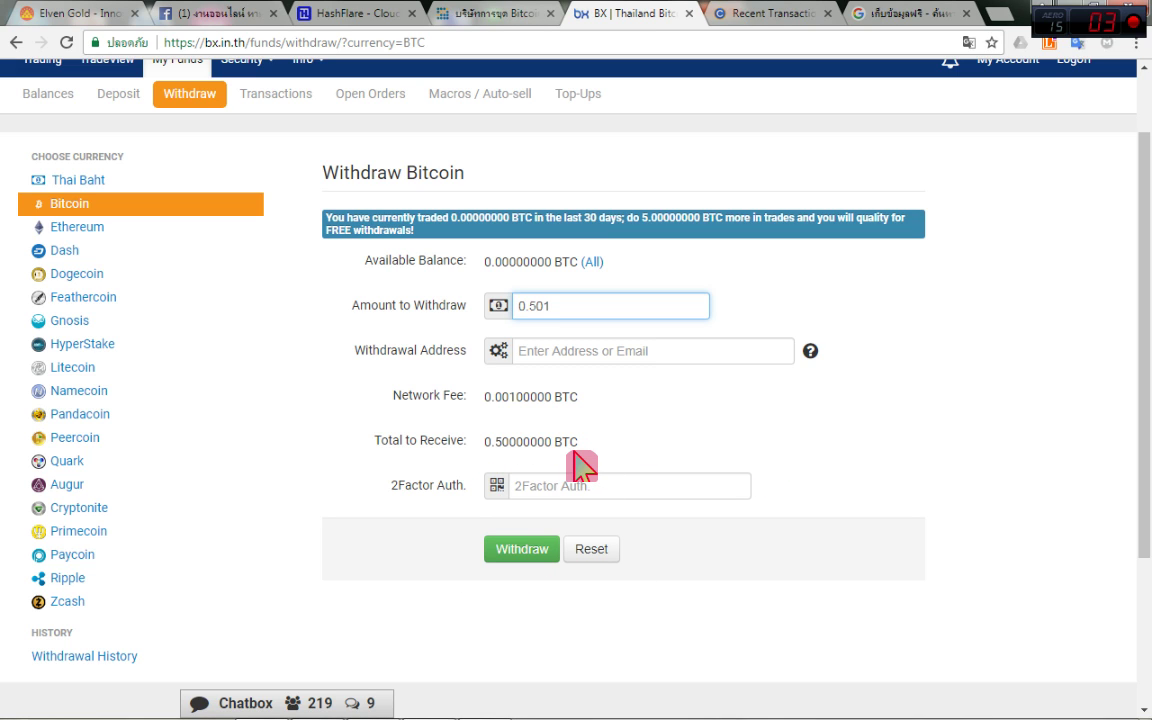
key(ctrl+2)
mouse_move(730, 310)
mouse_down()
mouse_move(244, 362)
mouse_move(702, 463)
mouse_up()
Outline the customer's chat messages in the Facebook conversation.
click(220, 14)
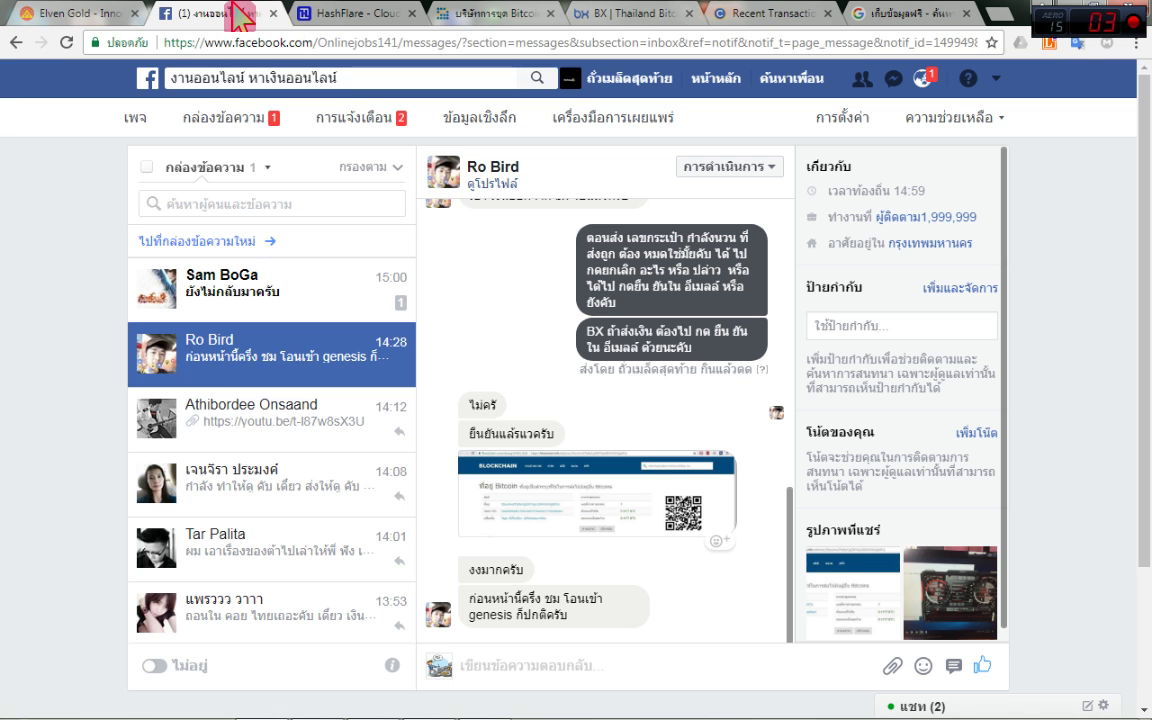
click(360, 15)
click(245, 15)
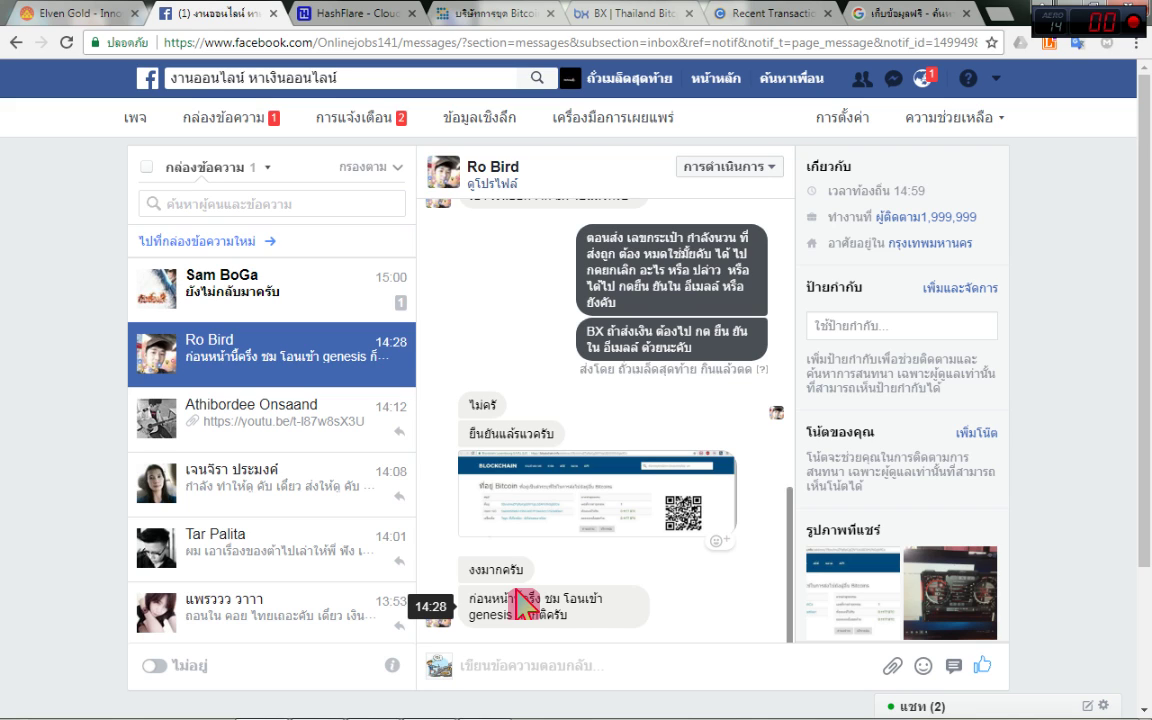
mouse_move(730, 245)
mouse_down()
mouse_move(770, 430)
mouse_move(460, 640)
mouse_move(452, 193)
mouse_move(733, 437)
mouse_up()
key(Escape)
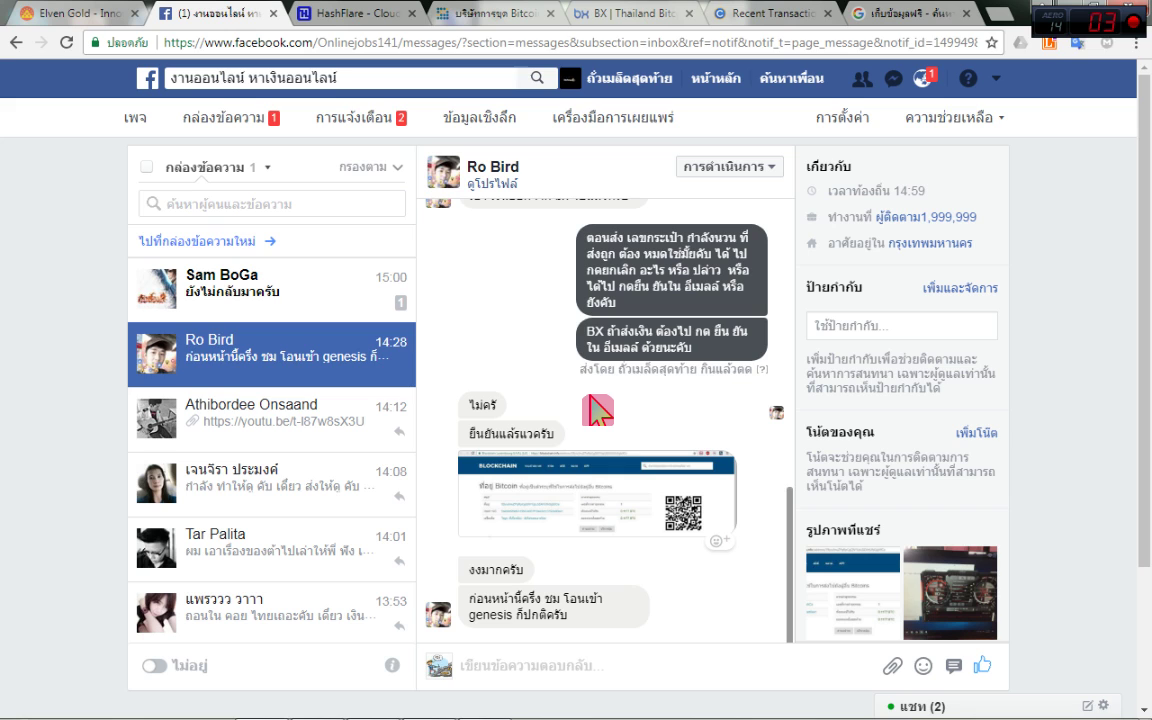
scroll(590, 400, up, 3)
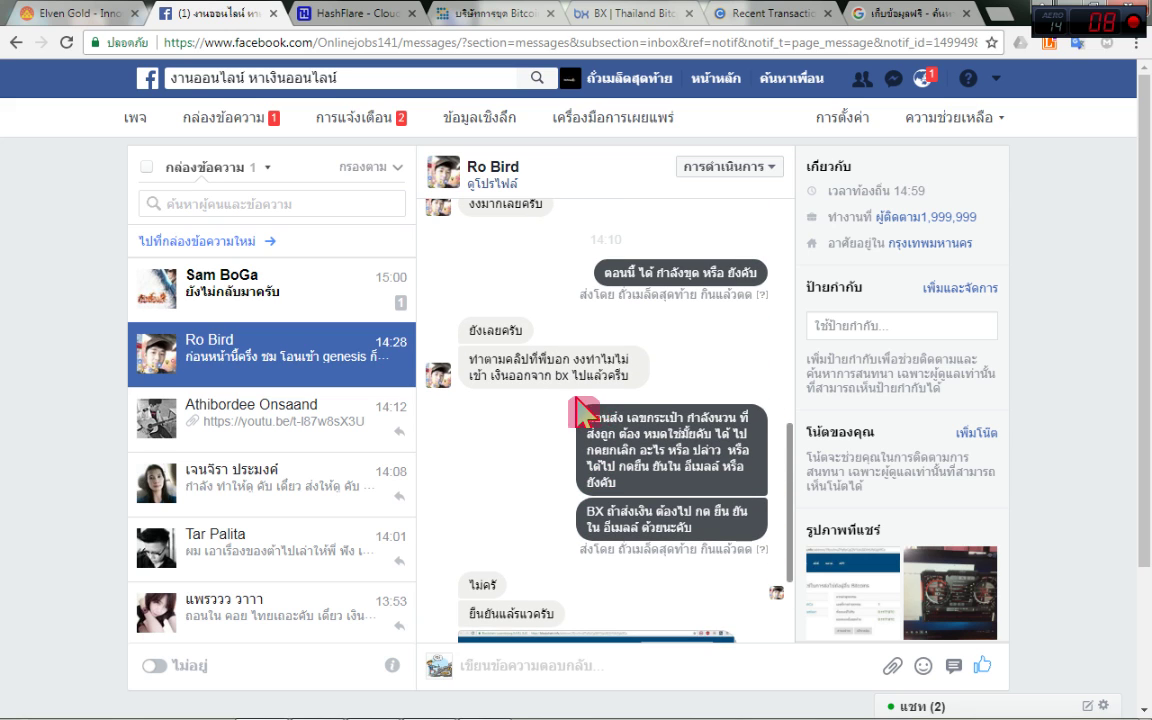
drag(680, 350, 570, 402)
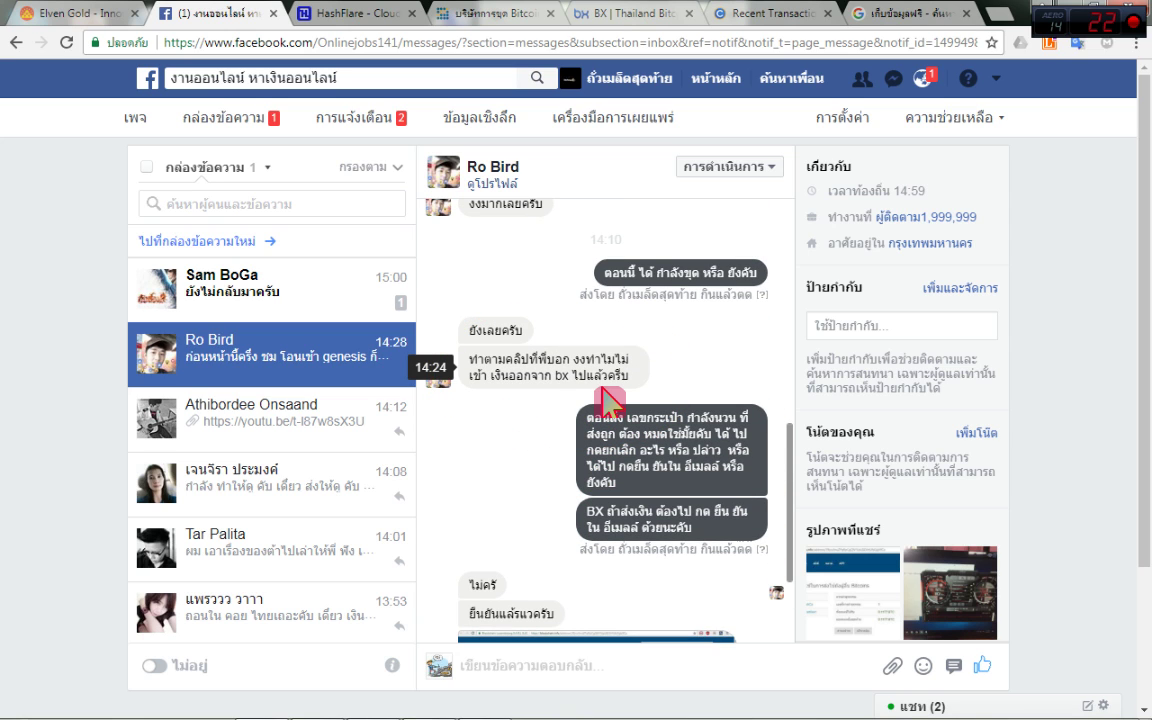
scroll(589, 378, down, 2)
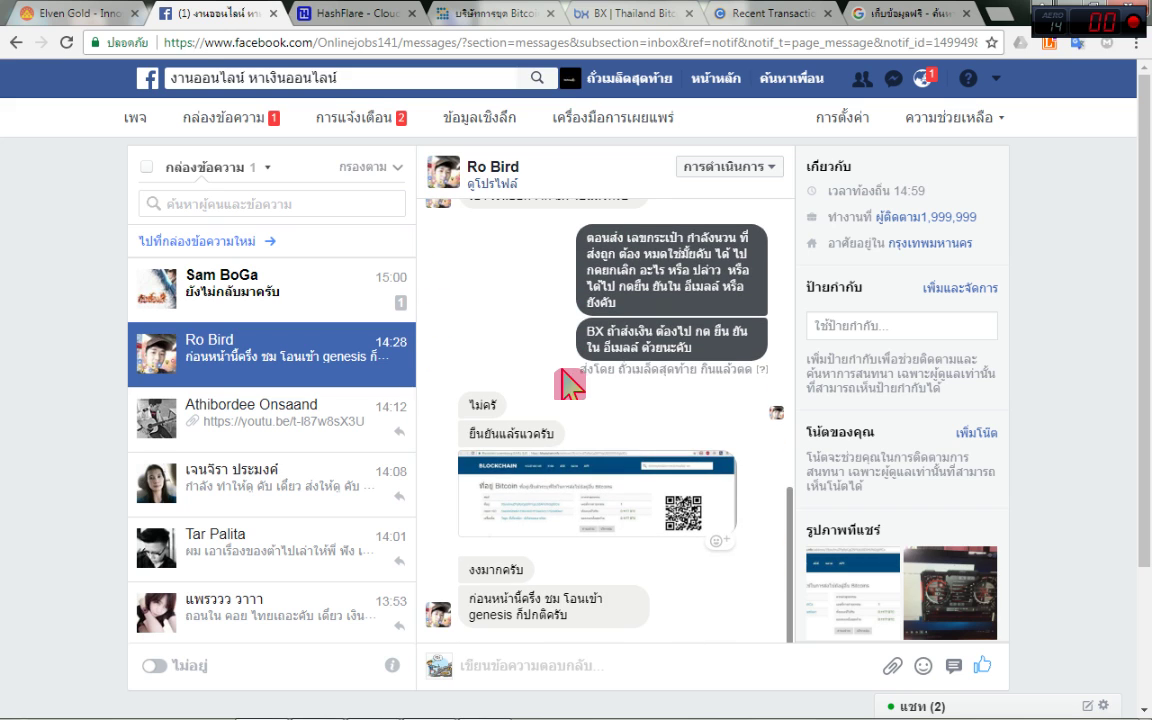
Mark the 0.501 amount, network fee and total to receive on the BX form.
click(610, 14)
mouse_move(556, 461)
mouse_down()
mouse_move(525, 355)
mouse_move(490, 461)
mouse_up()
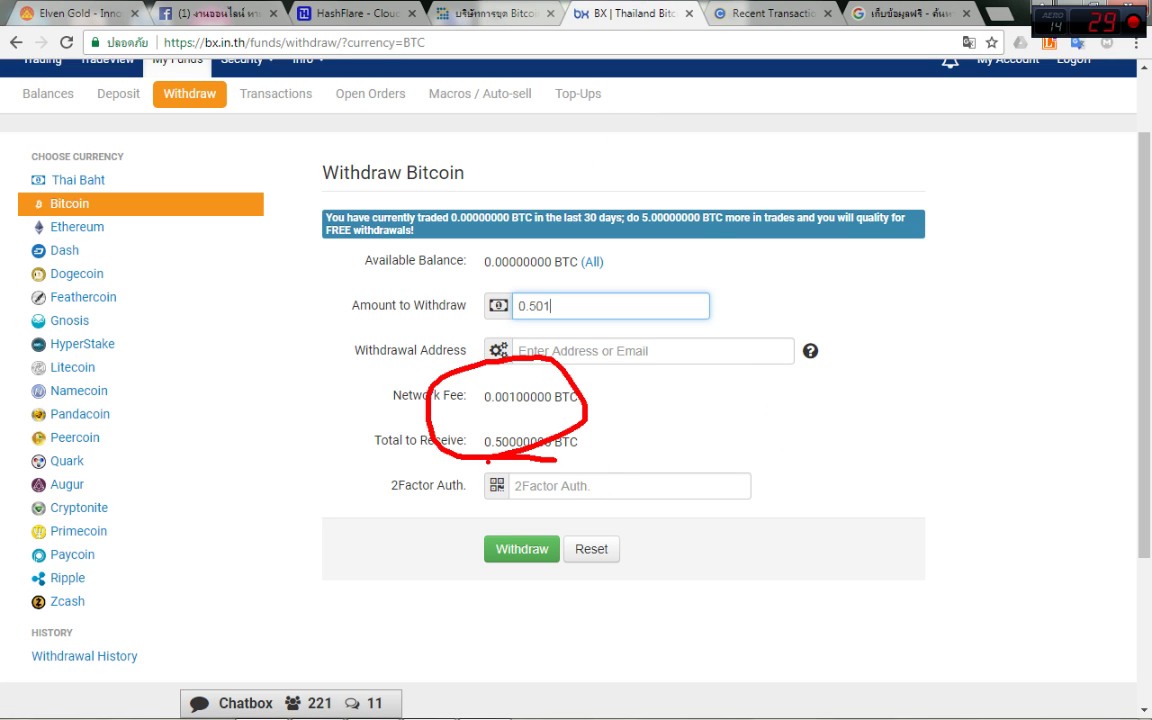
mouse_move(550, 313)
mouse_down()
mouse_move(540, 249)
mouse_move(599, 304)
mouse_up()
mouse_move(578, 439)
mouse_down()
mouse_move(450, 457)
mouse_move(501, 478)
mouse_up()
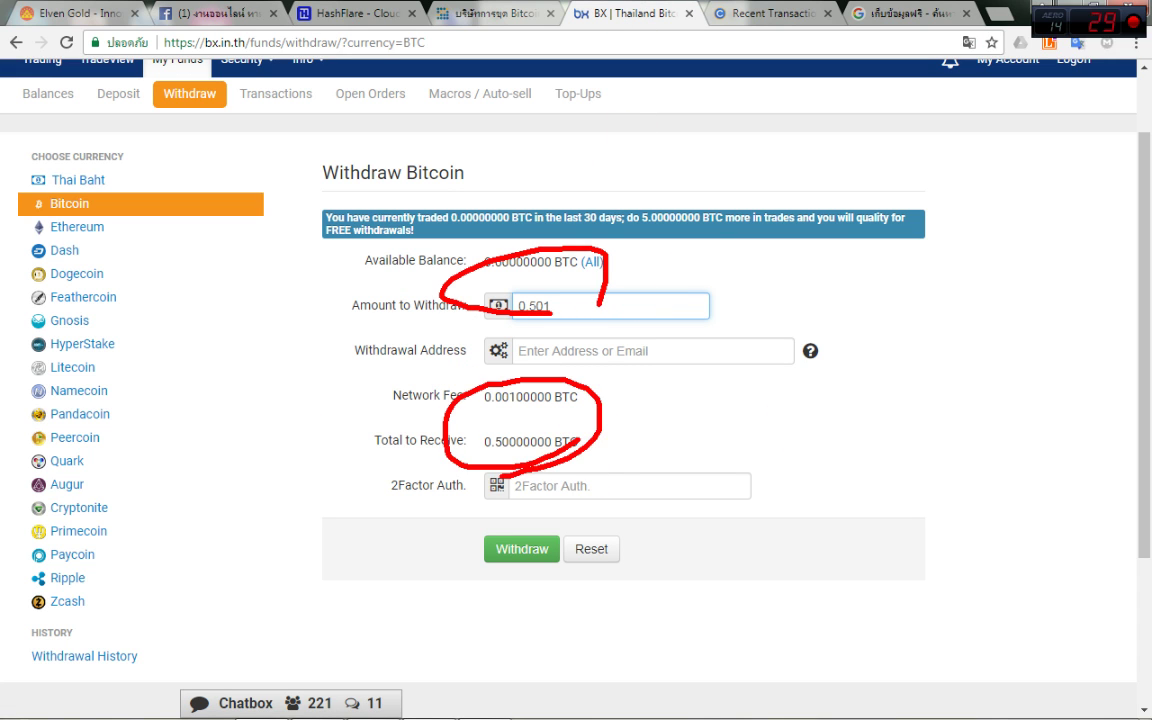
Recheck the Facebook chat, then circle the 0.00100000 BTC network fee on the BX form.
key(Escape)
click(229, 14)
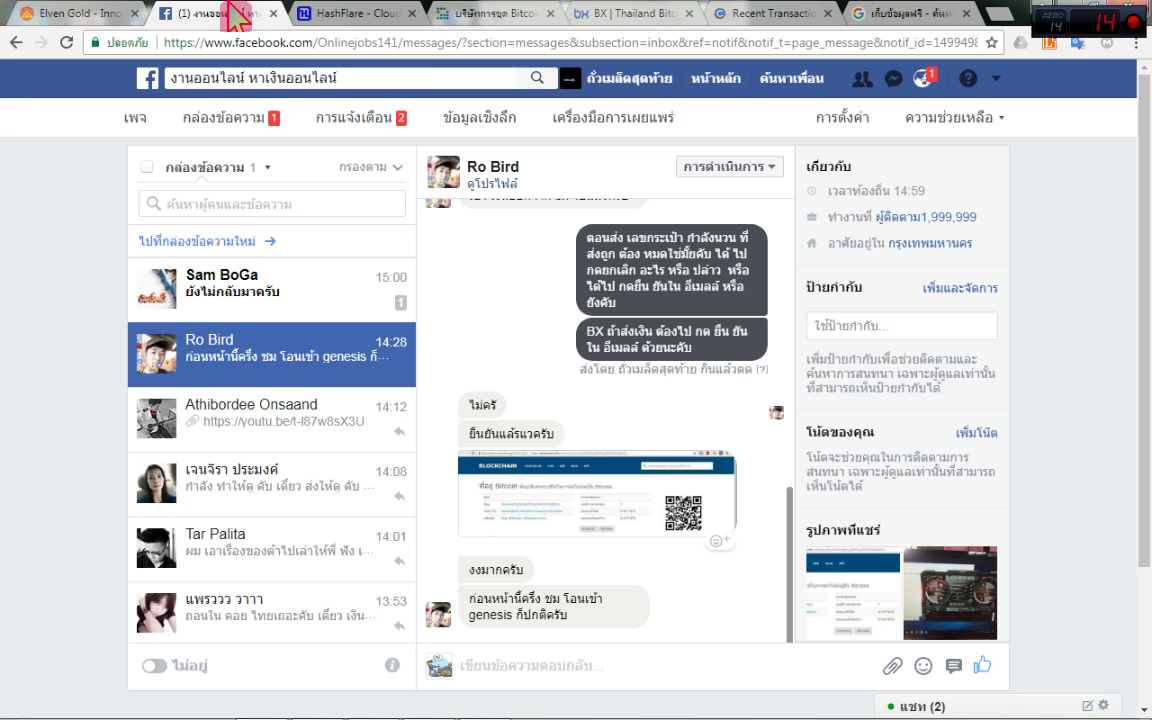
click(578, 14)
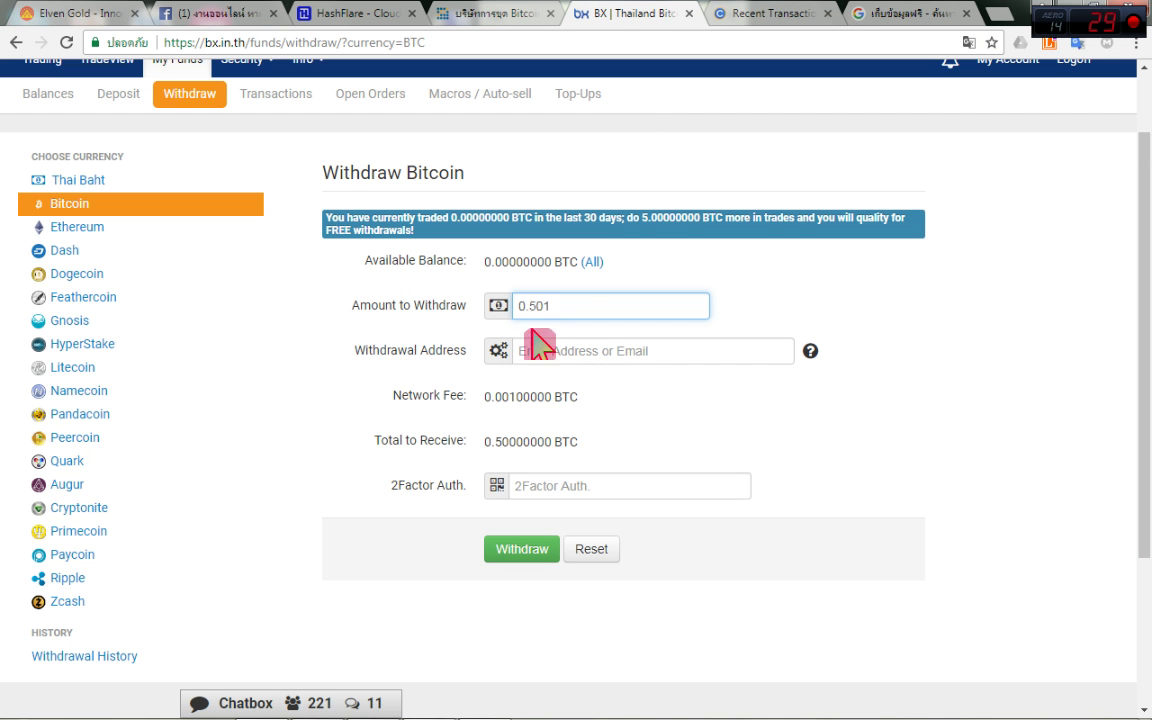
drag(537, 409, 520, 412)
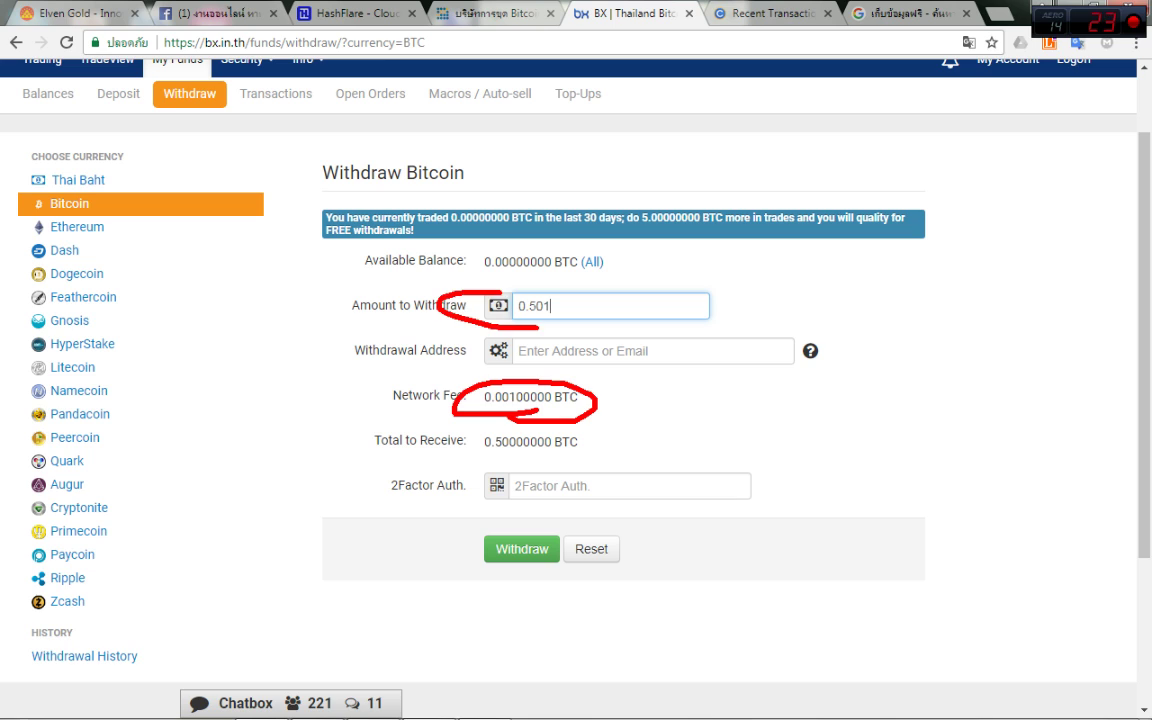
key(Escape)
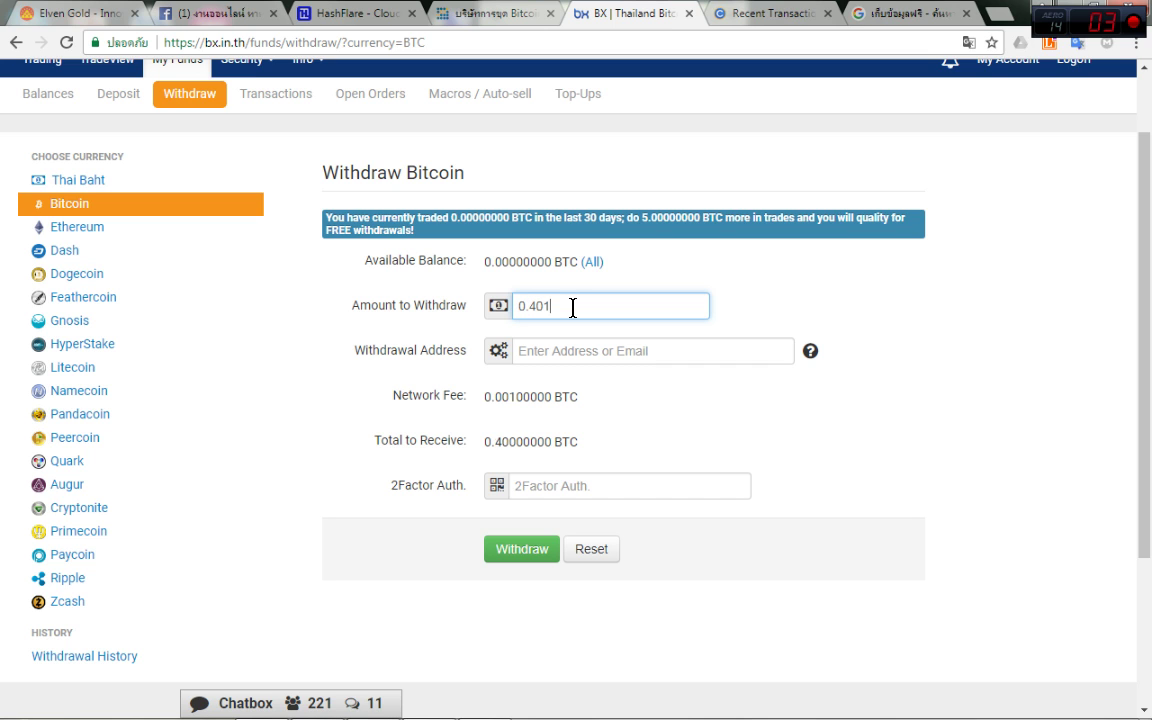
Circle the new 0.4 BTC total for the 0.401 withdrawal, then the Facebook chat messages.
mouse_move(477, 451)
mouse_down()
mouse_move(612, 445)
mouse_move(483, 454)
mouse_up()
key(Escape)
click(245, 18)
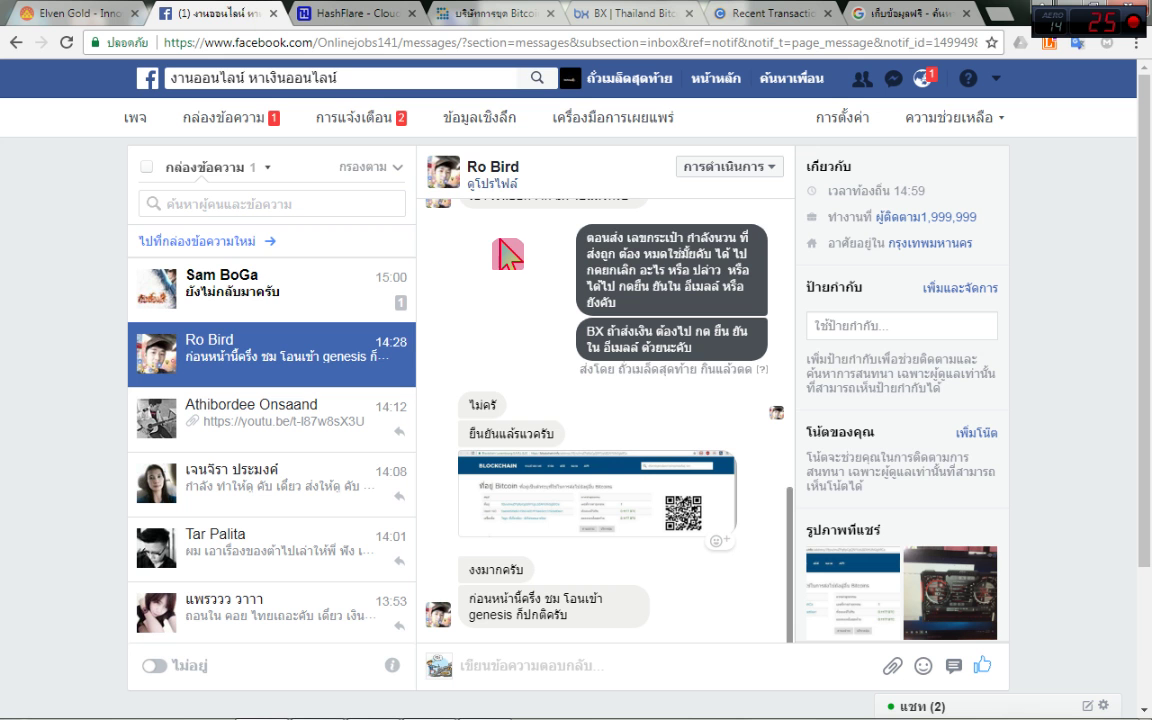
mouse_move(636, 282)
mouse_down()
mouse_move(411, 426)
mouse_move(615, 390)
mouse_up()
key(Escape)
click(310, 15)
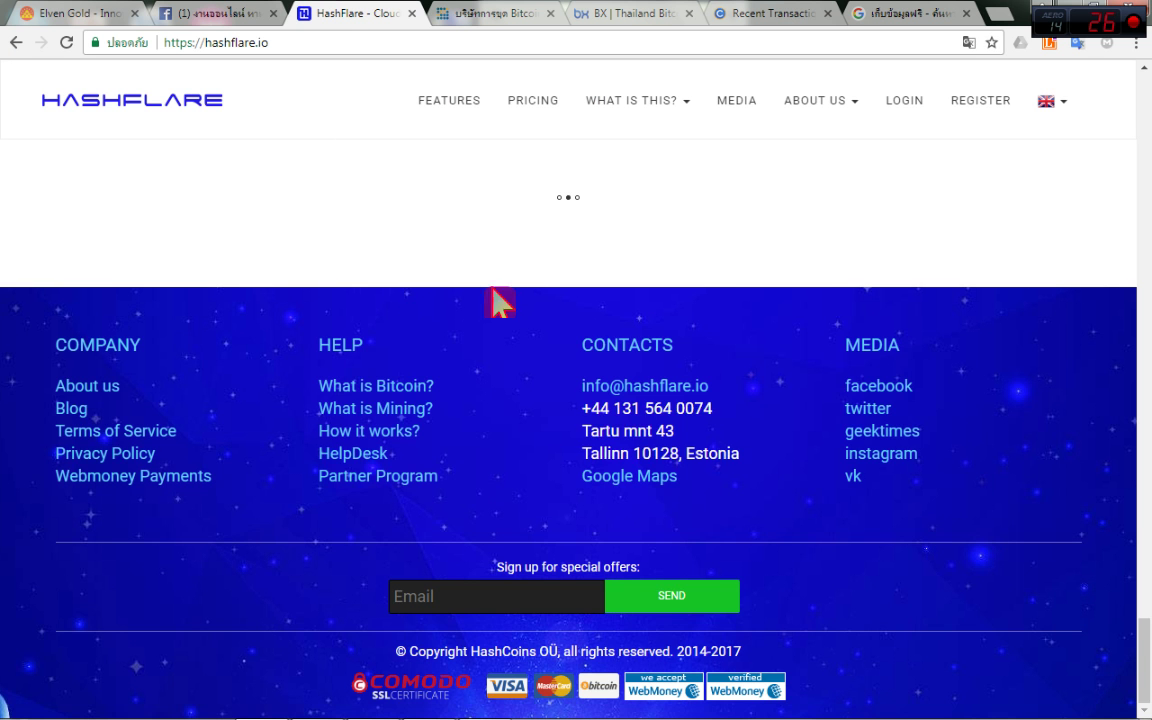
Underline the contact phone number in HashFlare's footer.
scroll(527, 278, up, 5)
scroll(527, 296, down, 5)
drag(733, 400, 672, 410)
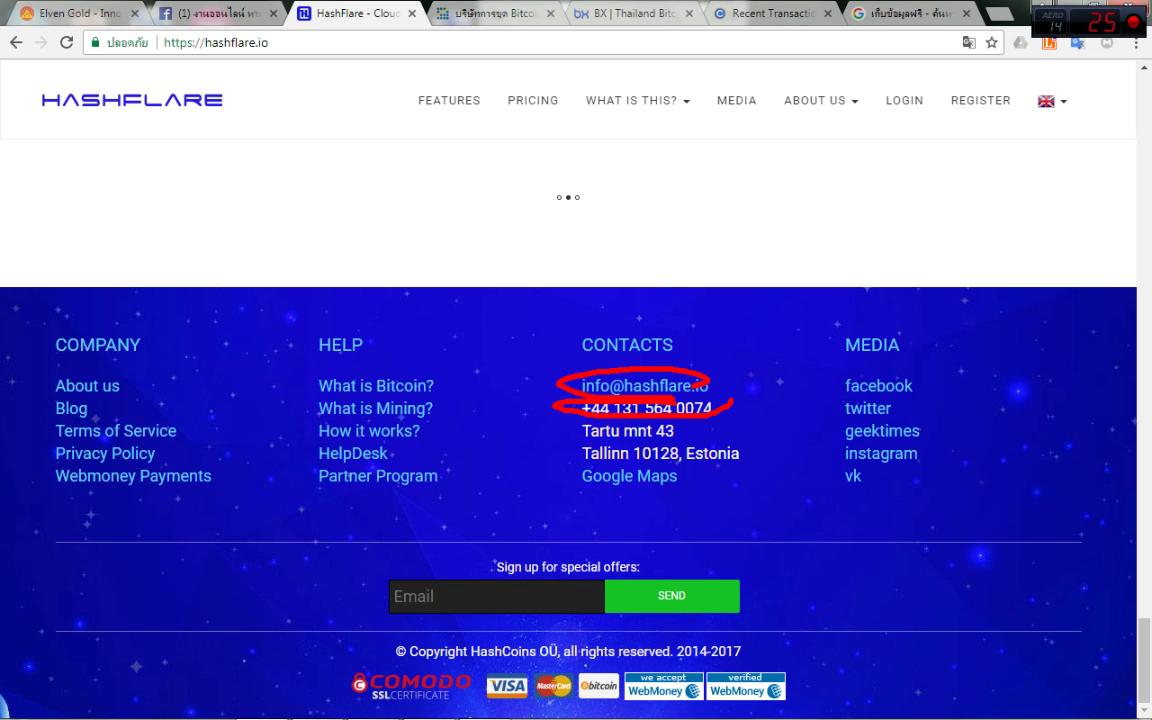
key(Escape)
key(Escape)
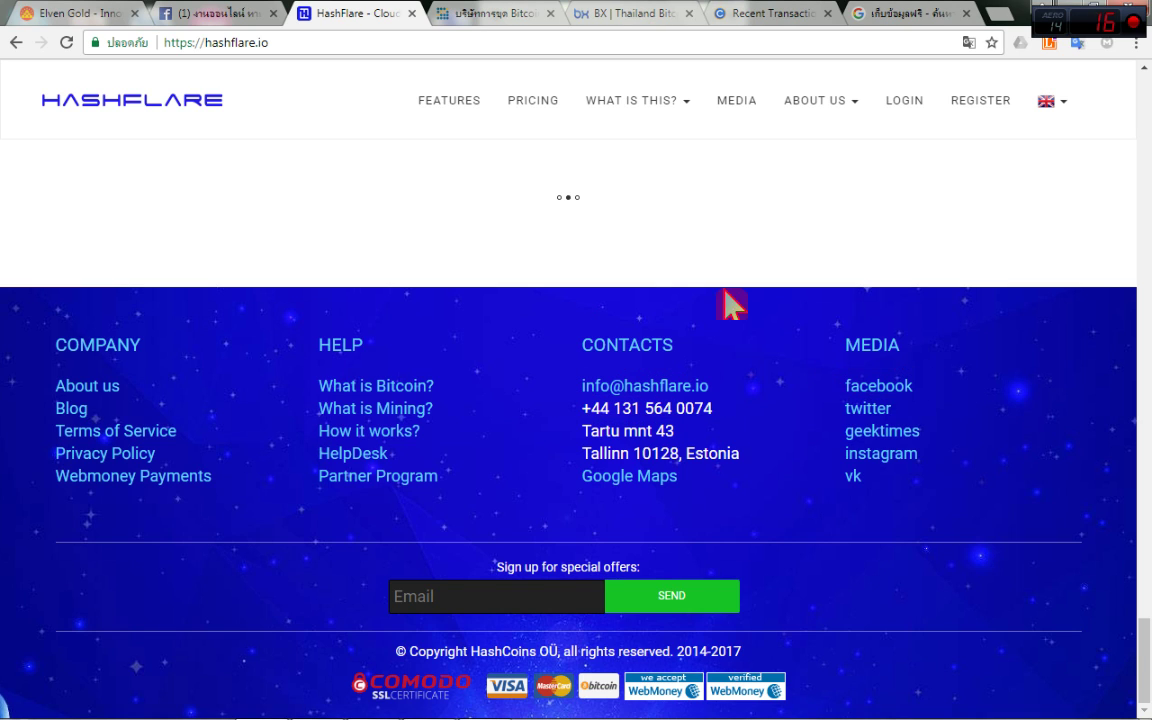
Magnify the BX page footer and circle its chat box and footer links.
click(650, 15)
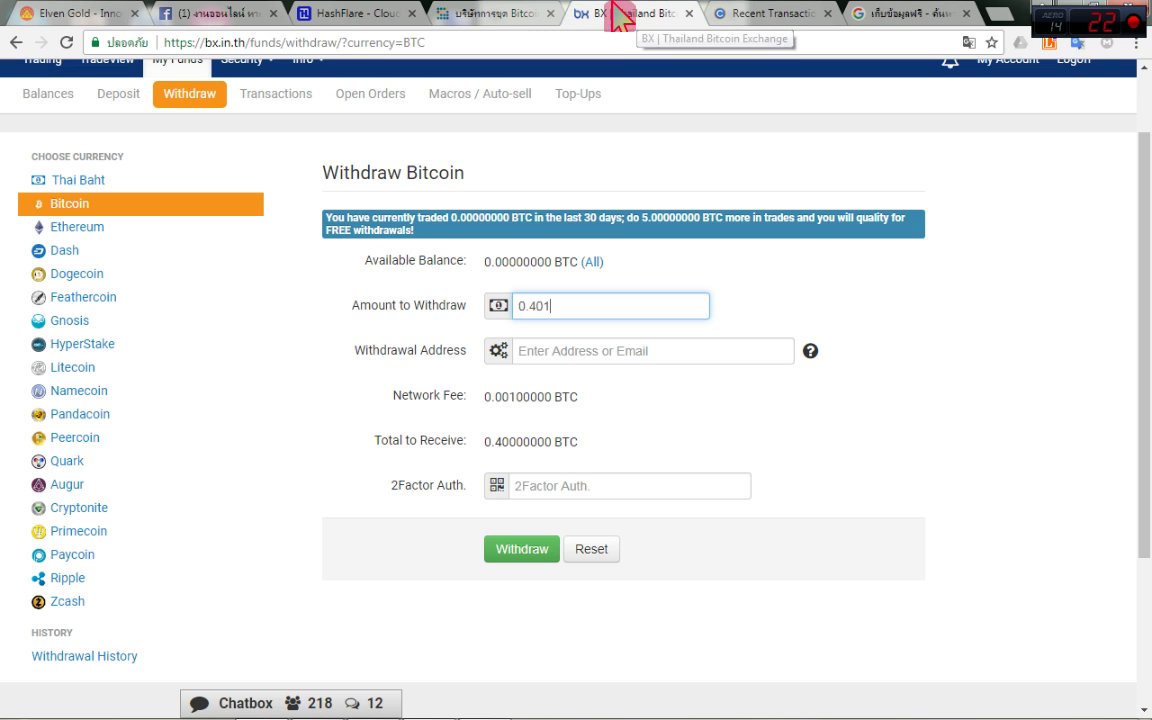
scroll(445, 160, down, 2)
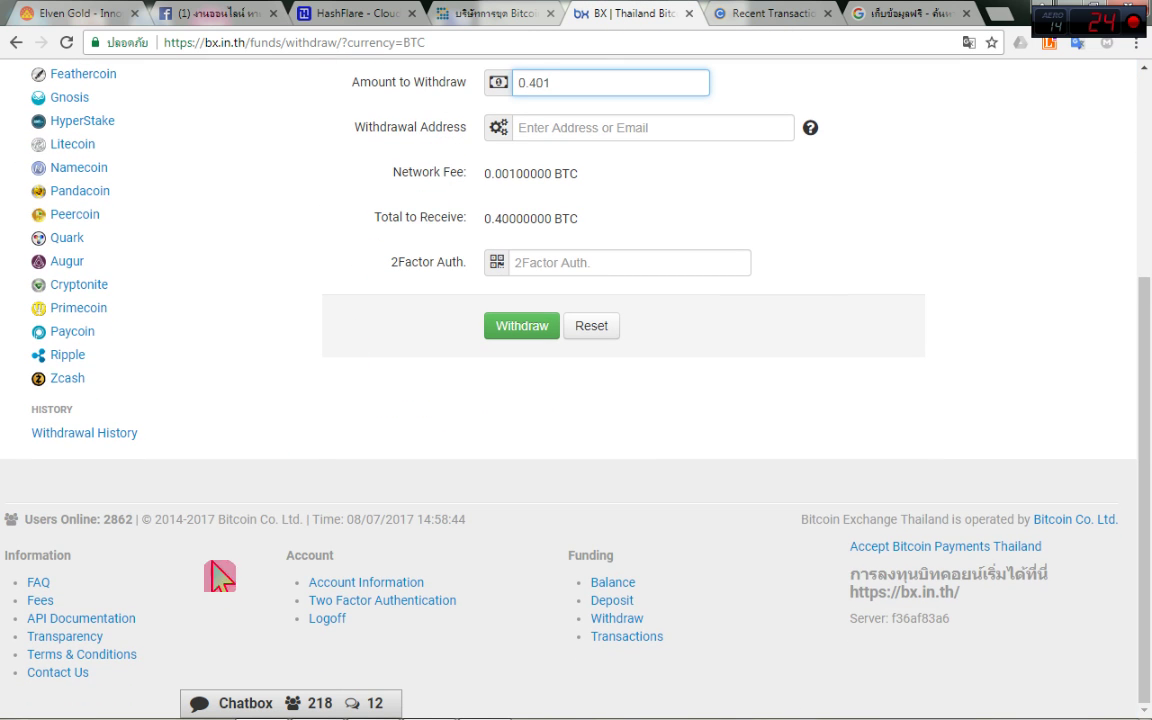
key(ctrl+1)
click(308, 711)
mouse_move(308, 711)
mouse_down()
mouse_move(745, 625)
mouse_move(262, 712)
mouse_up()
key(Escape)
key(ctrl+1)
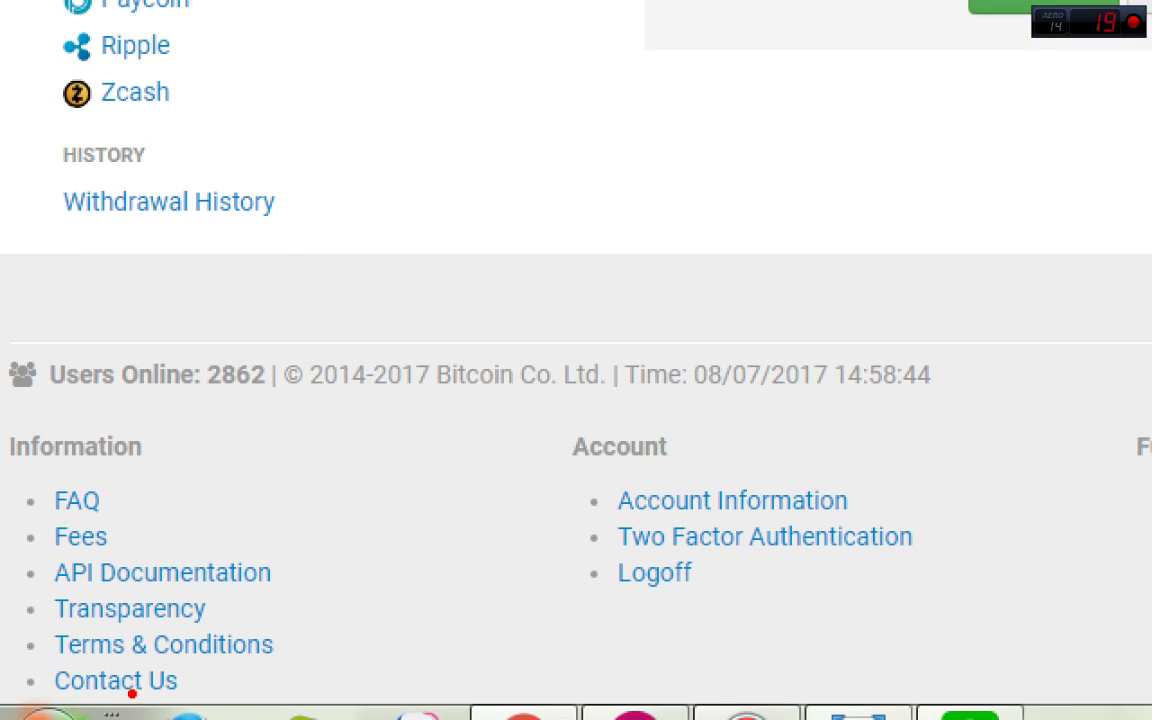
drag(125, 700, 32, 688)
key(Escape)
scroll(134, 483, up, 5)
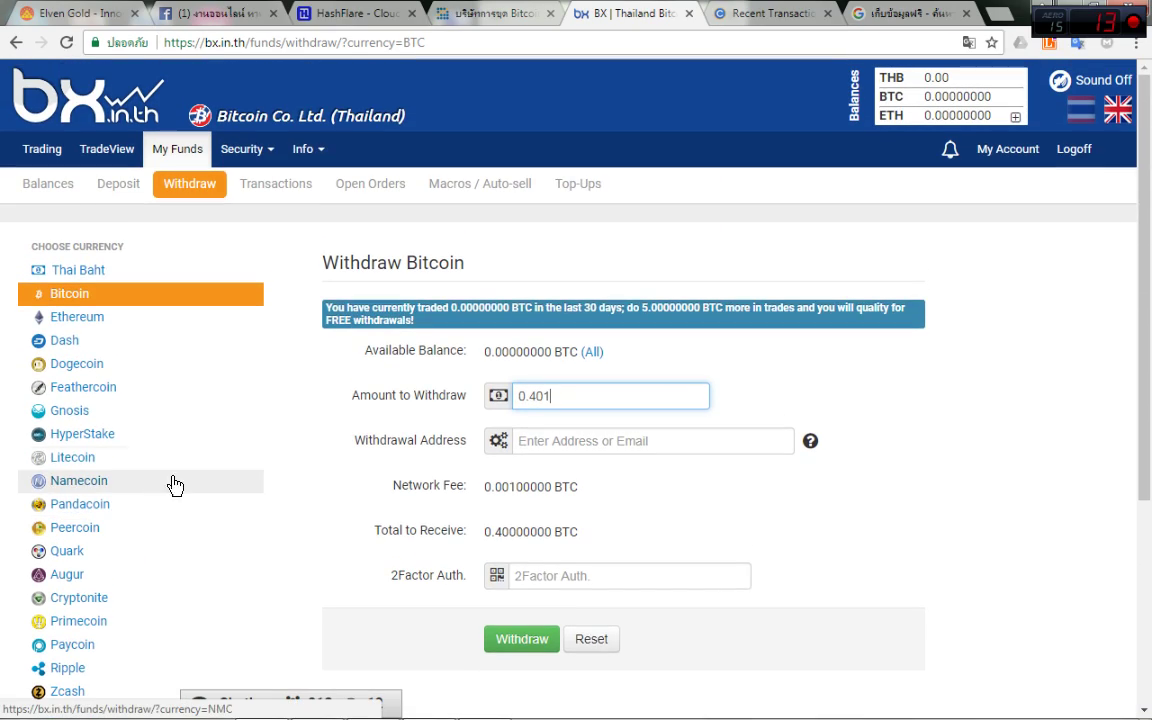
click(265, 14)
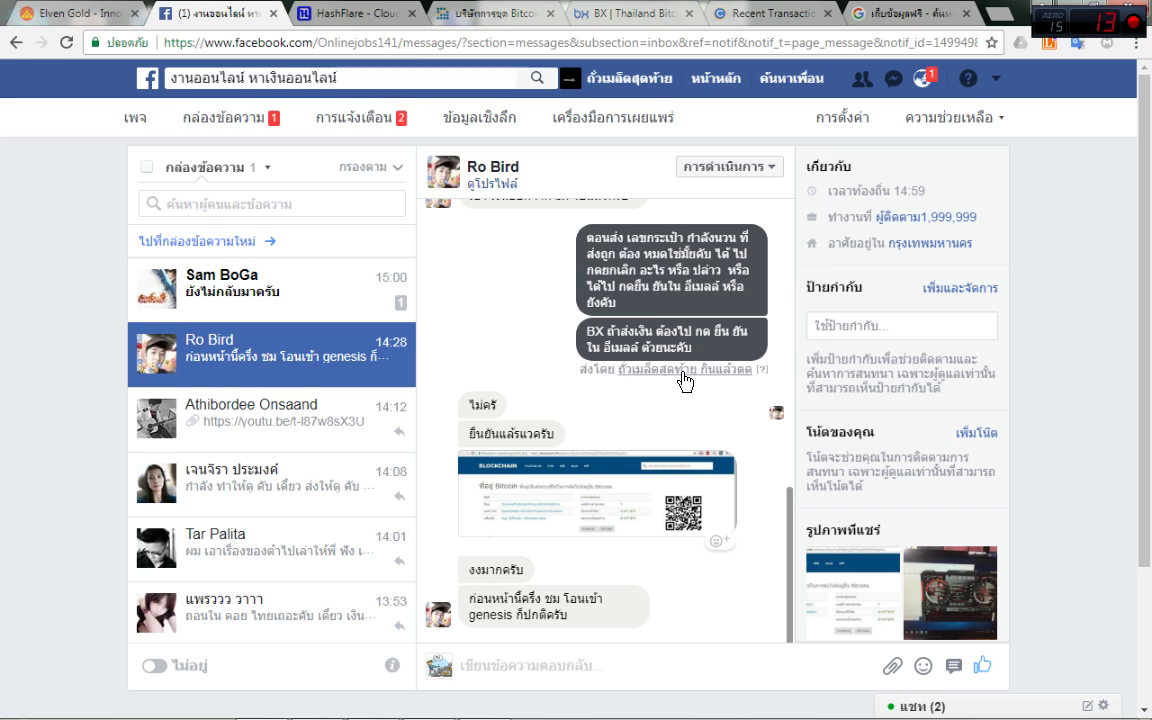
Outline the second customer's conversation about missing funds, then circle the BX network fee.
click(252, 298)
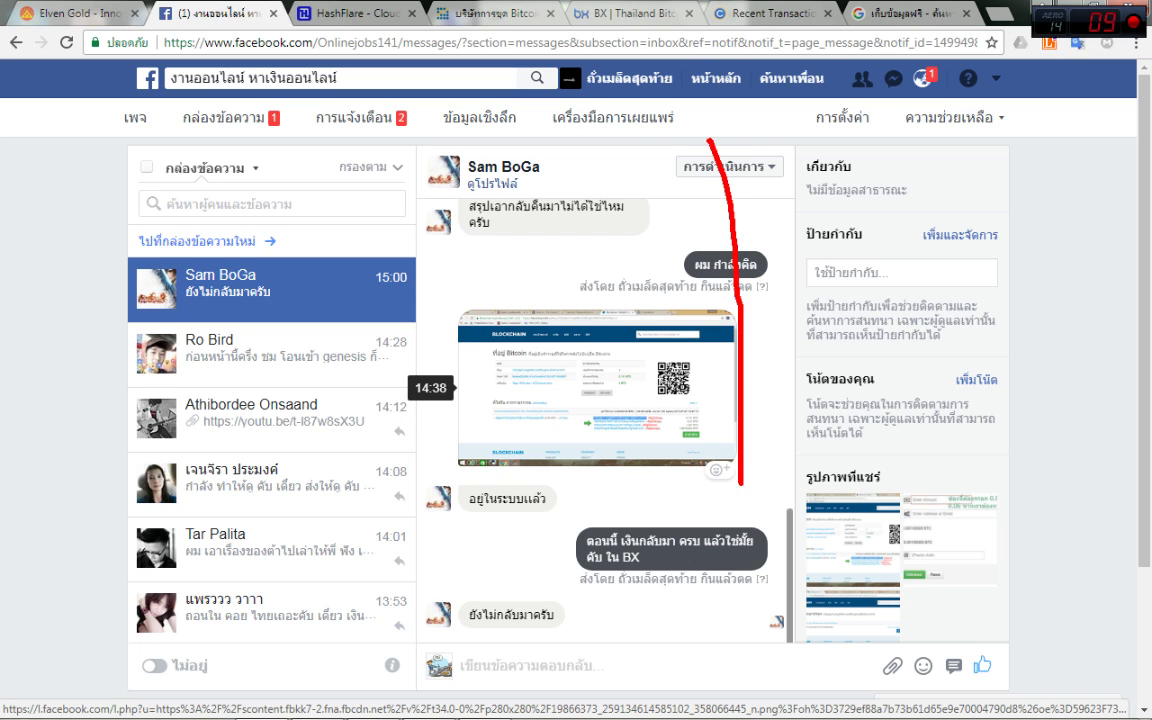
mouse_move(452, 644)
mouse_down()
mouse_move(413, 88)
mouse_move(750, 168)
mouse_up()
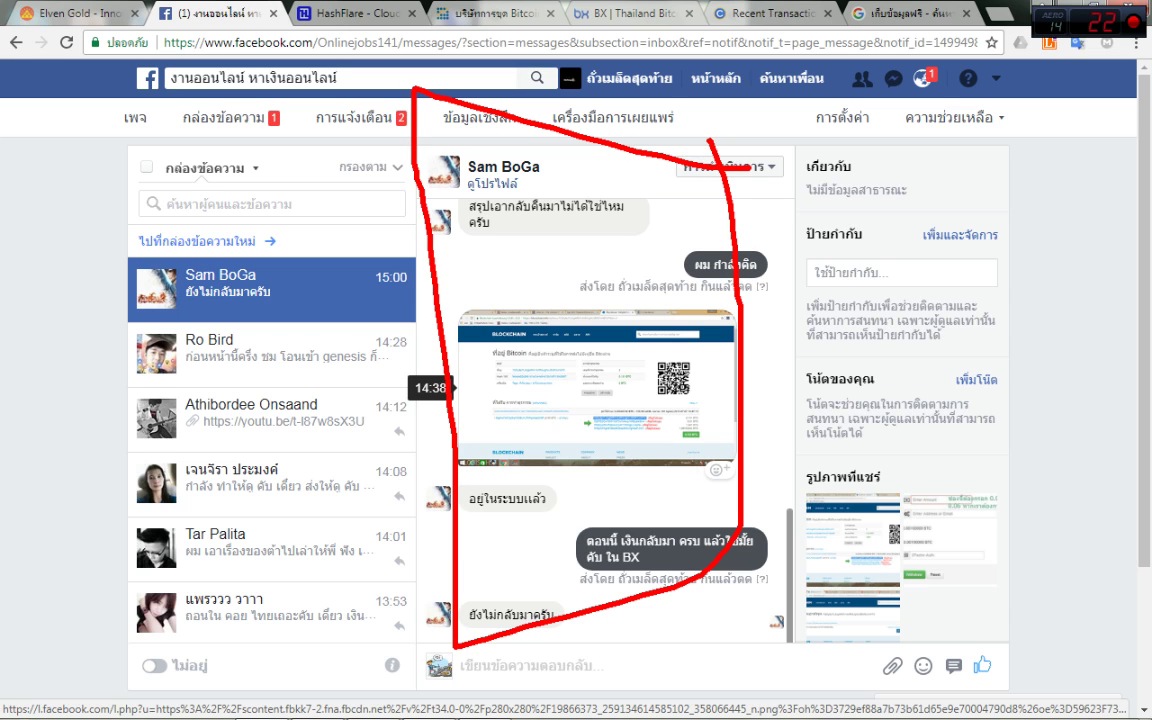
key(Escape)
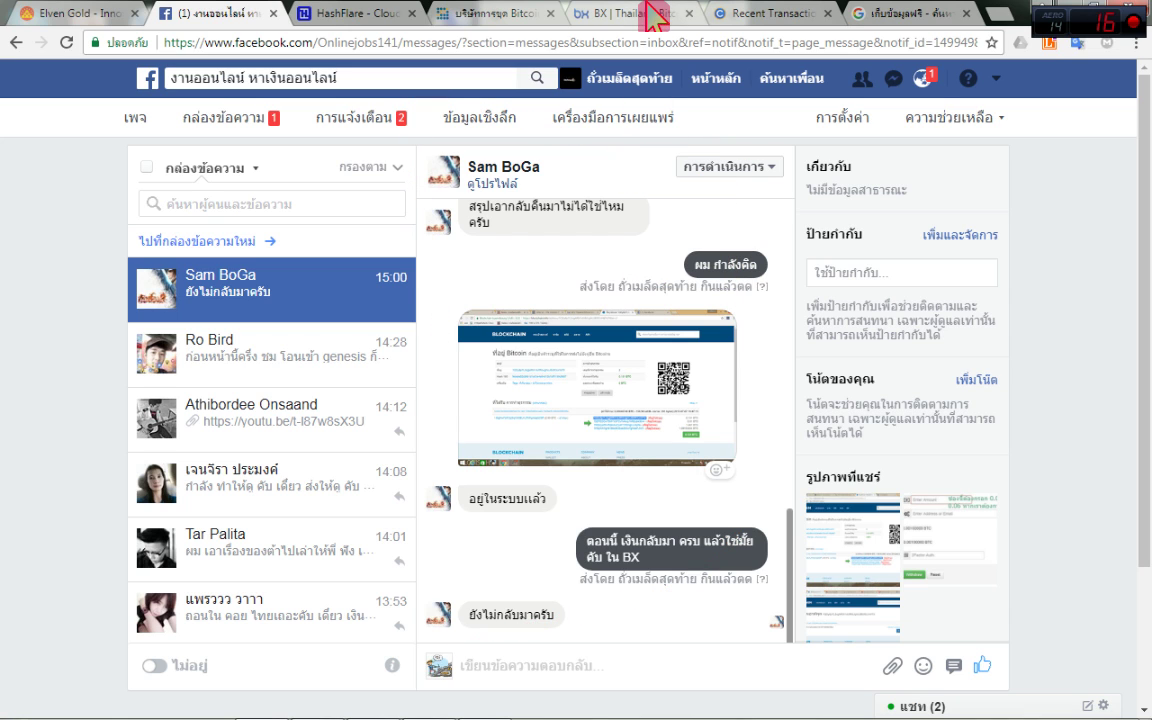
click(582, 14)
mouse_move(553, 543)
mouse_down()
mouse_move(468, 536)
mouse_move(530, 535)
mouse_up()
key(Escape)
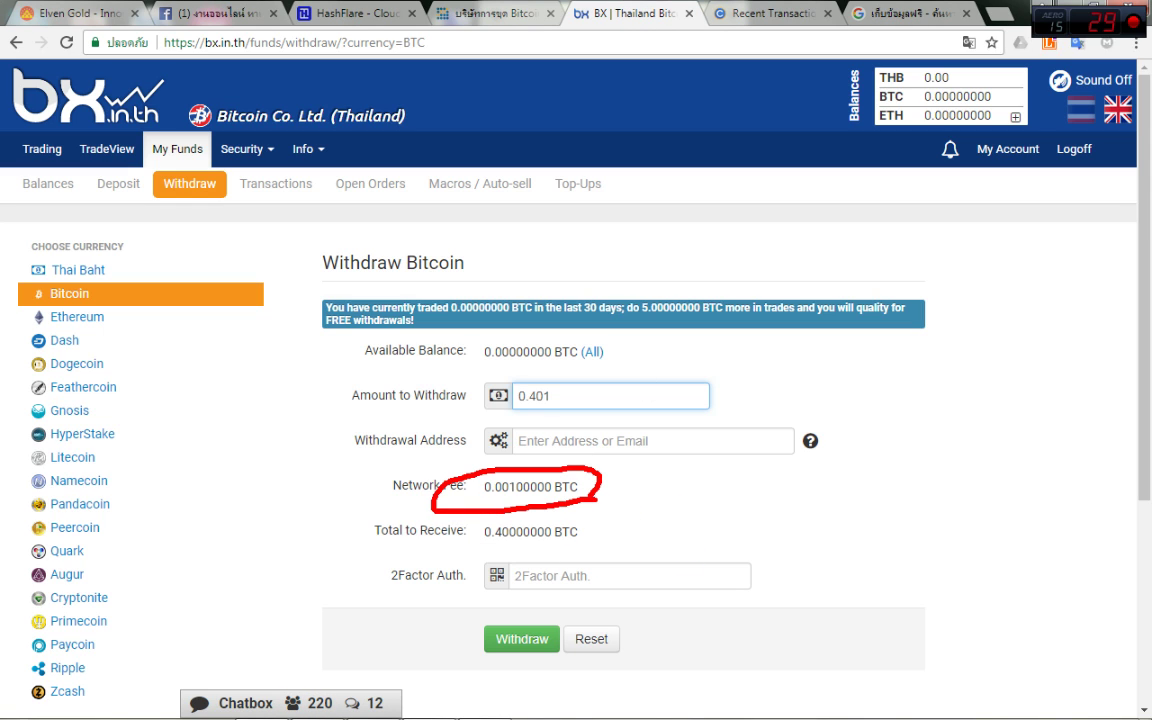
Circle the 0.4 BTC withdrawal amount and the 0.39900000 BTC total to receive, erasing each mark.
key(Escape)
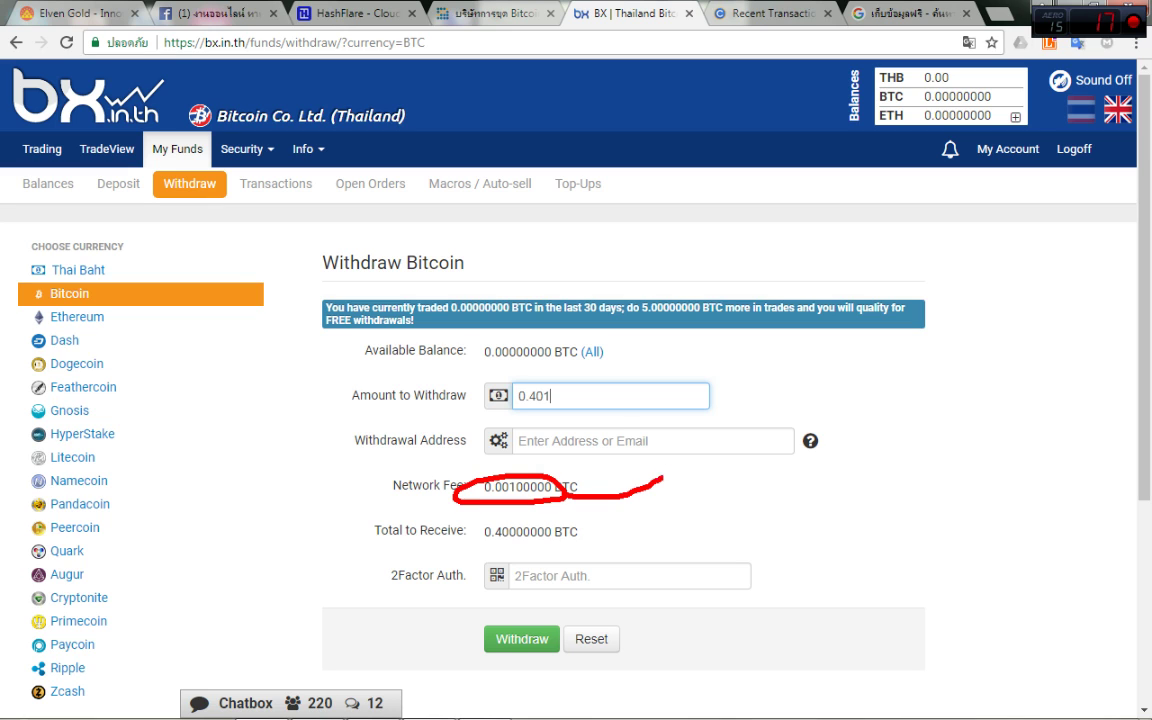
key(Escape)
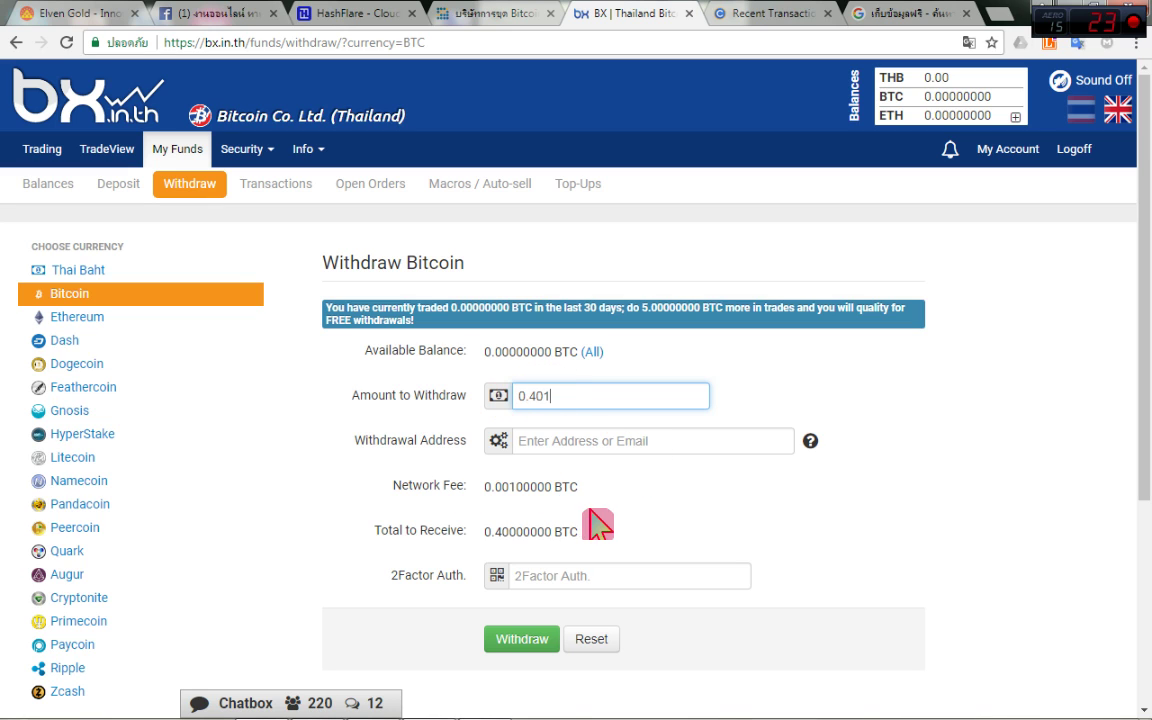
key(Escape)
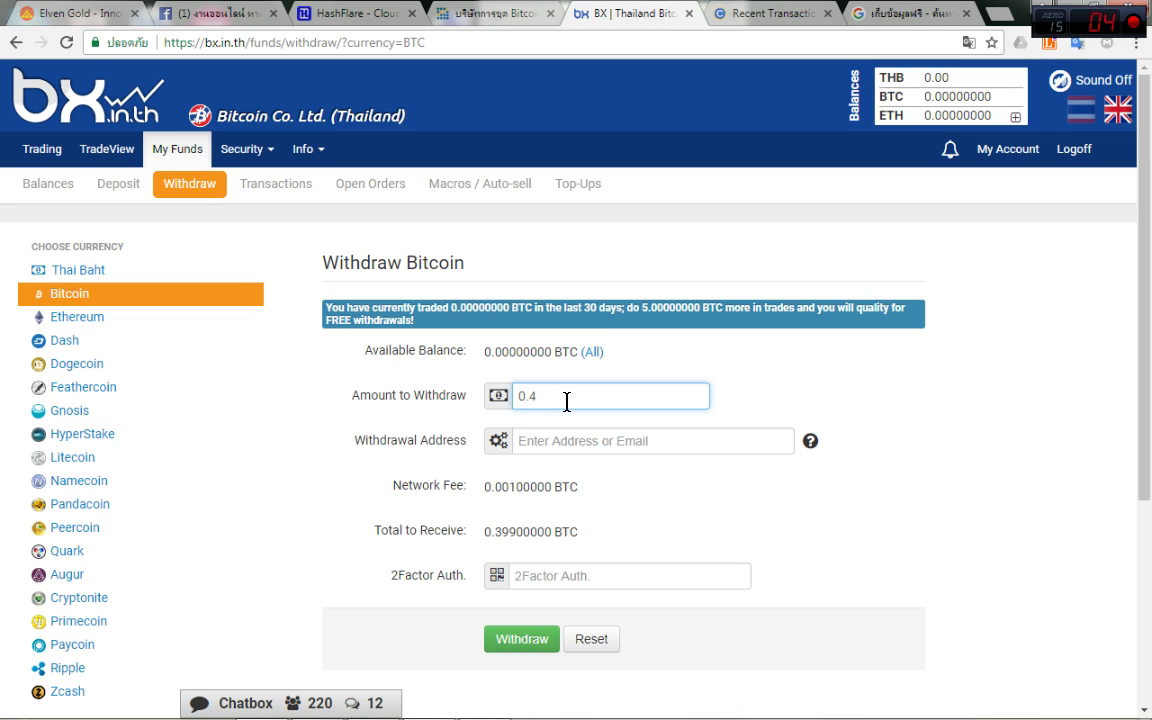
drag(551, 408, 580, 368)
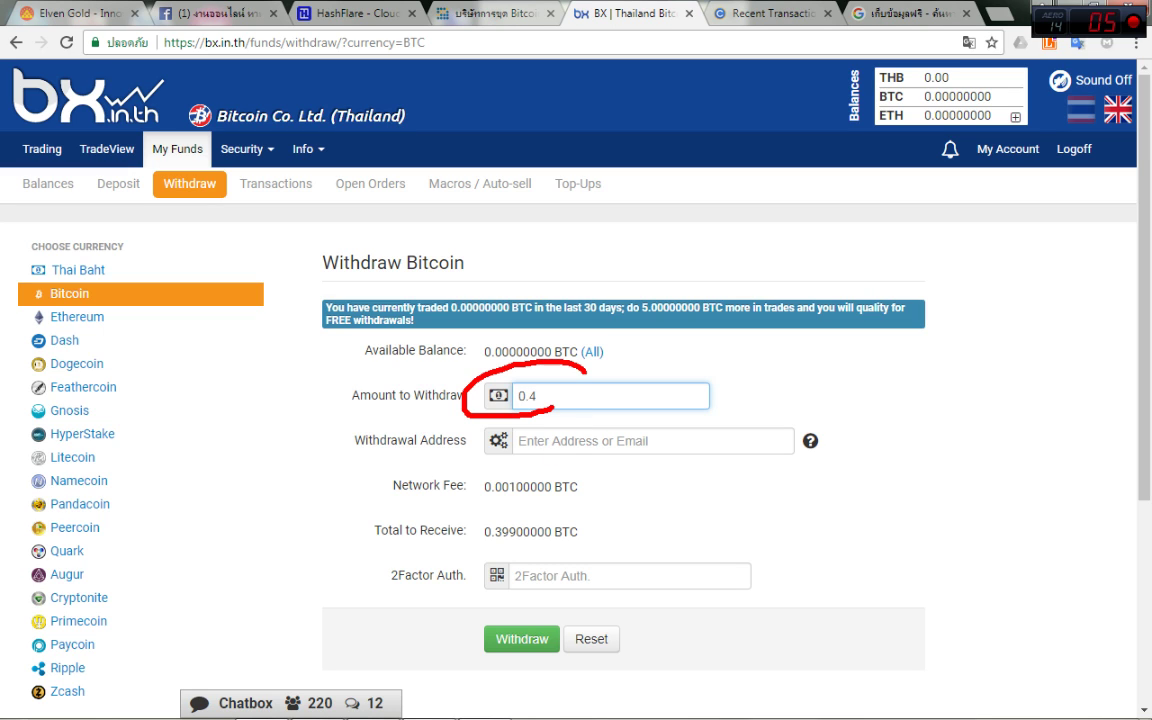
key(Escape)
drag(460, 520, 517, 547)
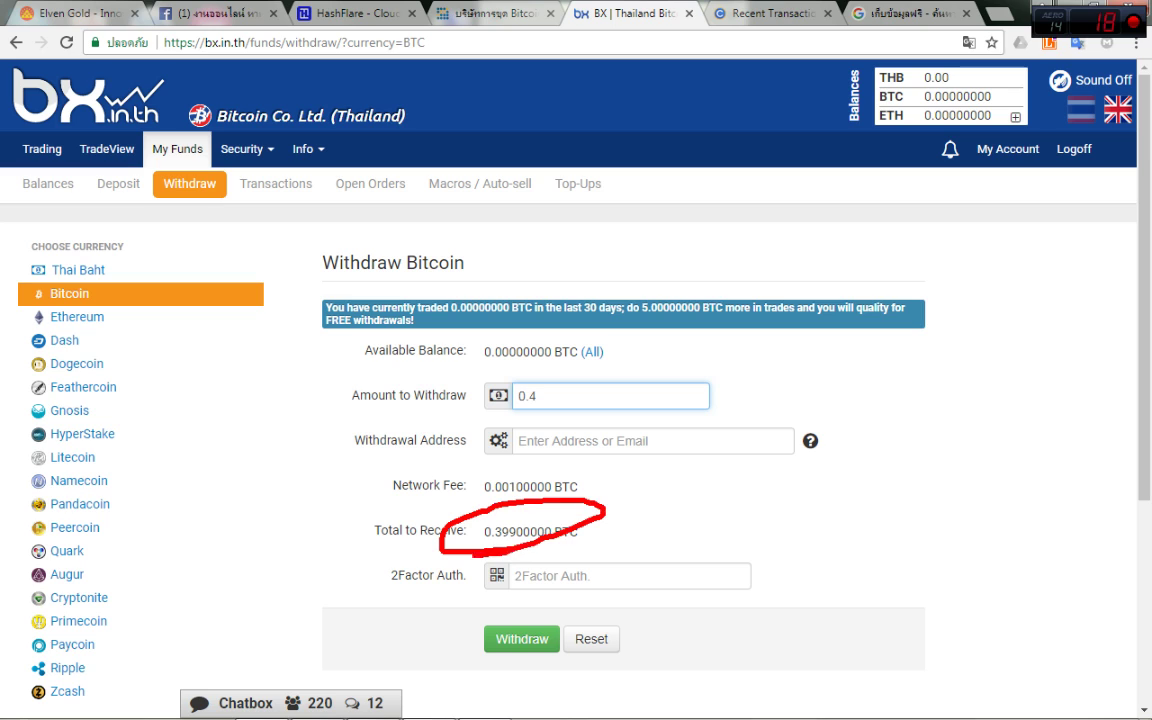
key(Escape)
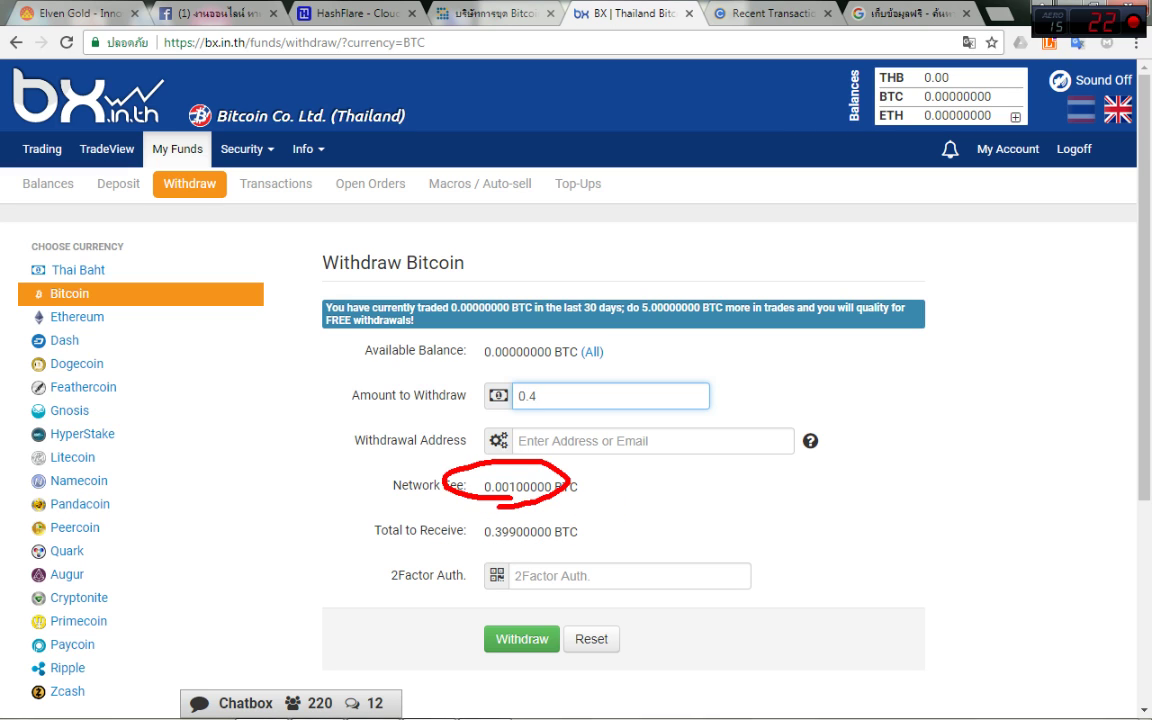
key(Escape)
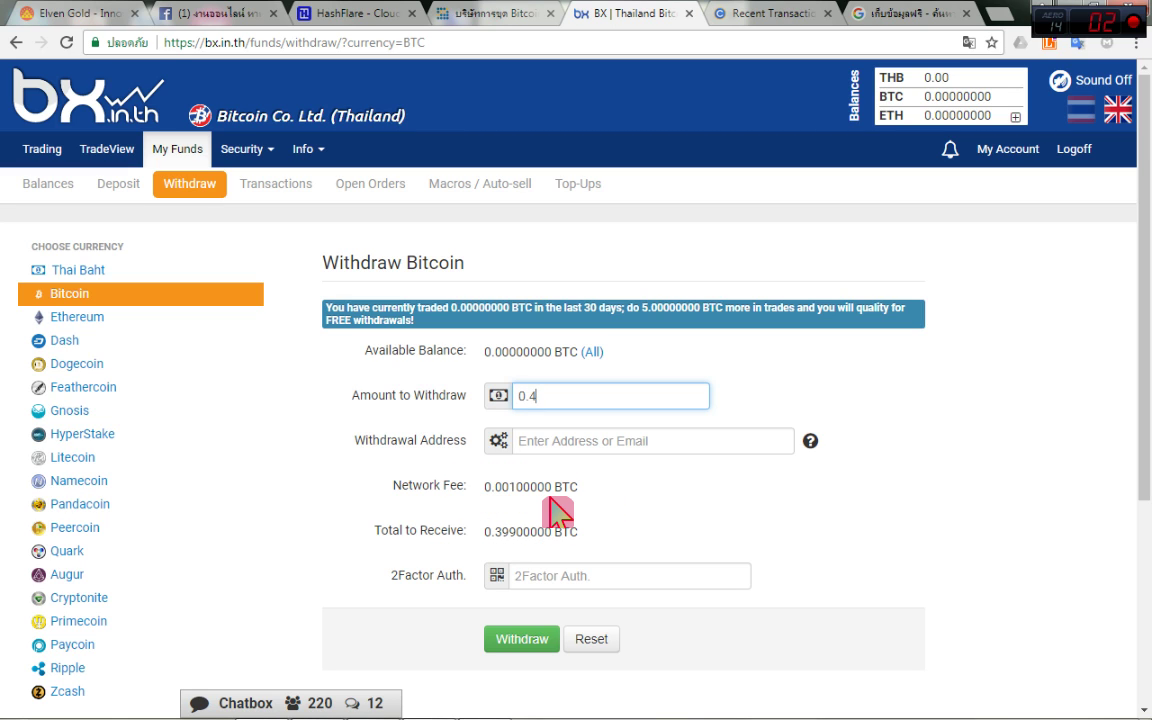
click(322, 15)
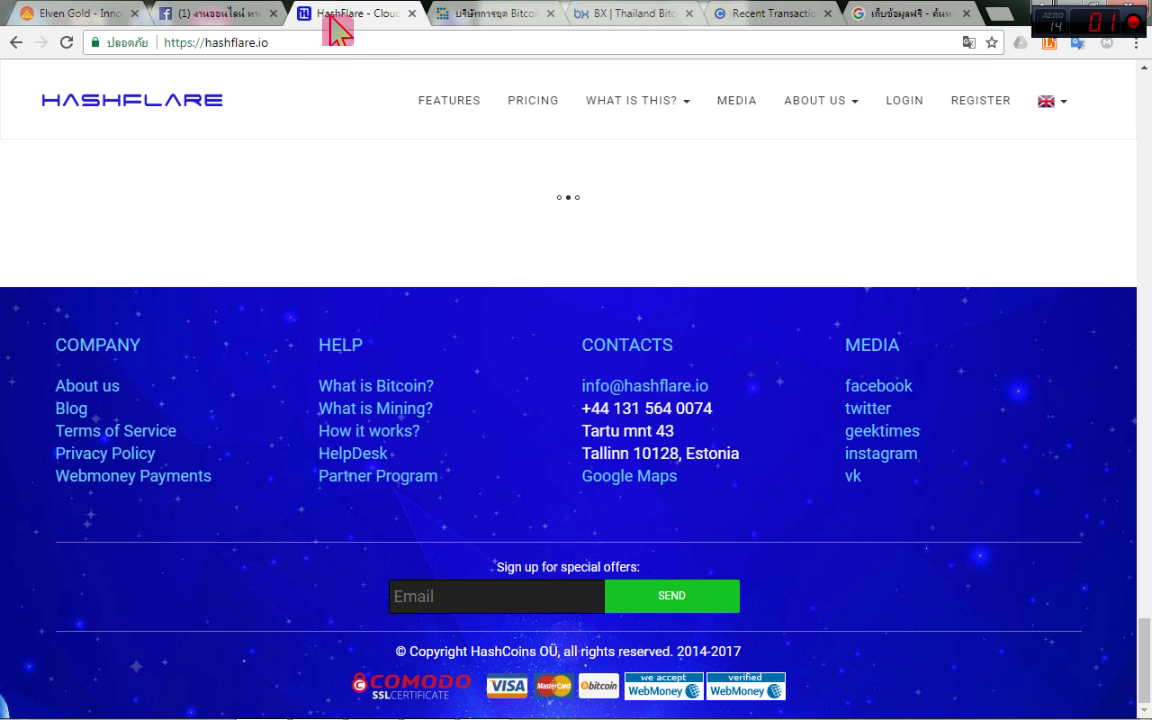
Open the Facebook conversation about BX withdrawals and circle its messages.
click(226, 13)
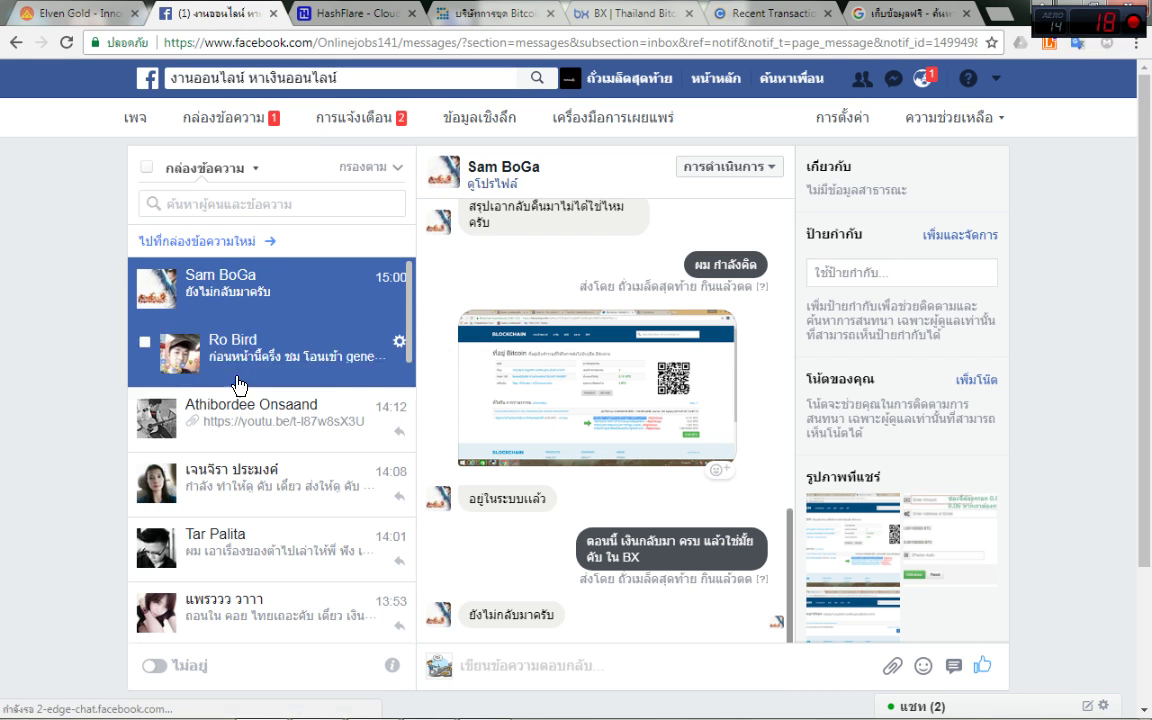
click(192, 462)
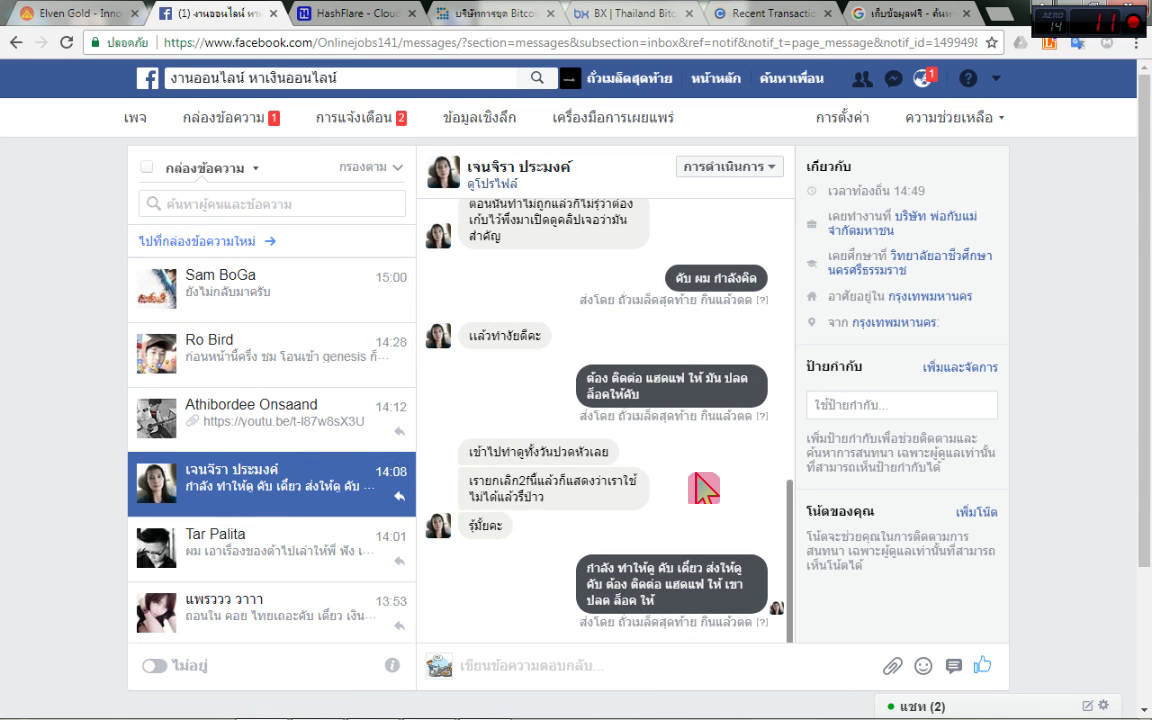
click(200, 357)
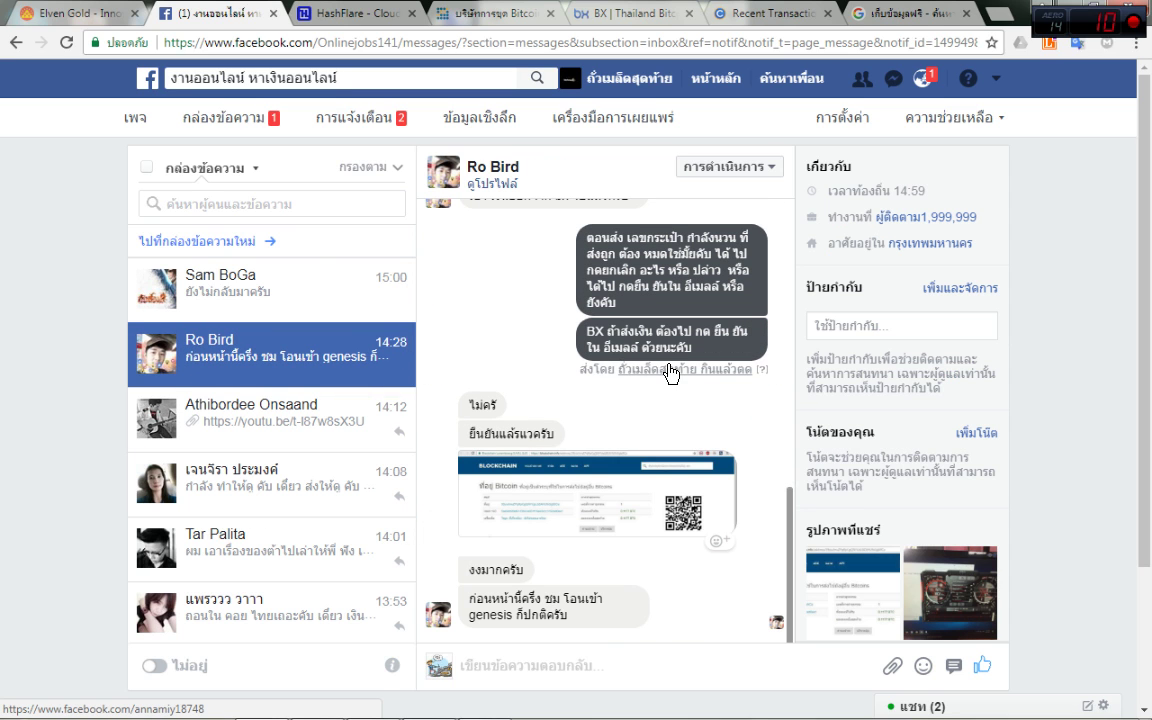
mouse_move(768, 245)
mouse_down()
mouse_move(470, 665)
mouse_move(575, 321)
mouse_up()
key(Escape)
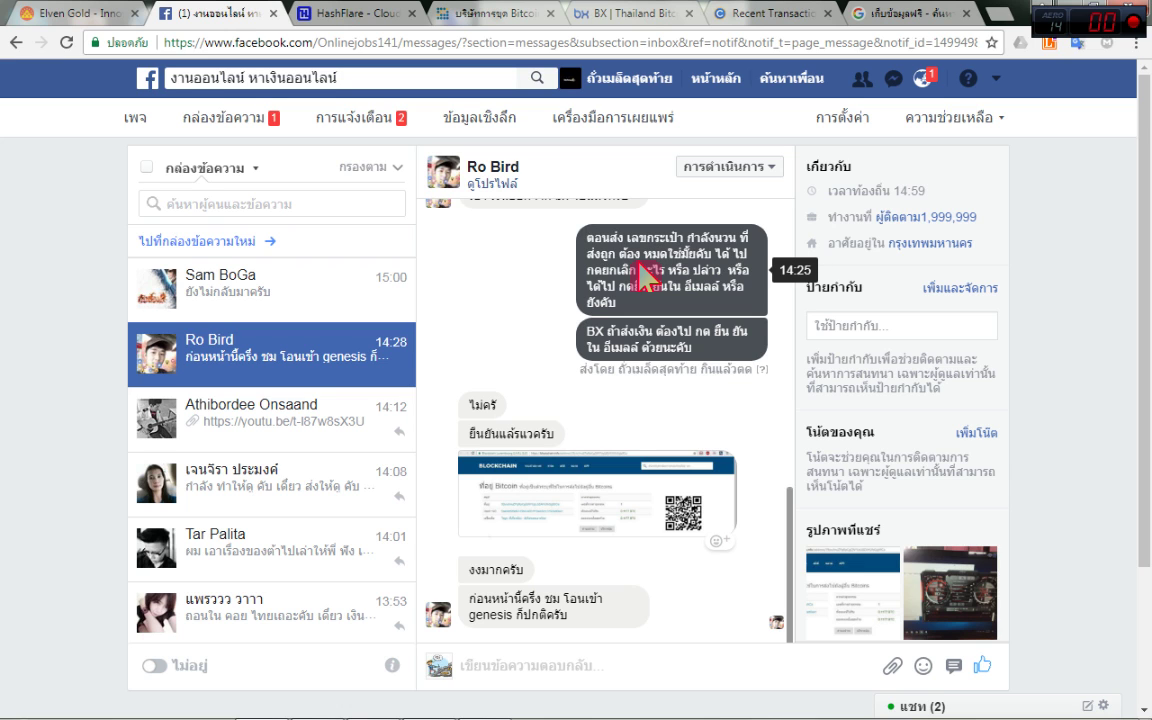
click(600, 14)
click(228, 14)
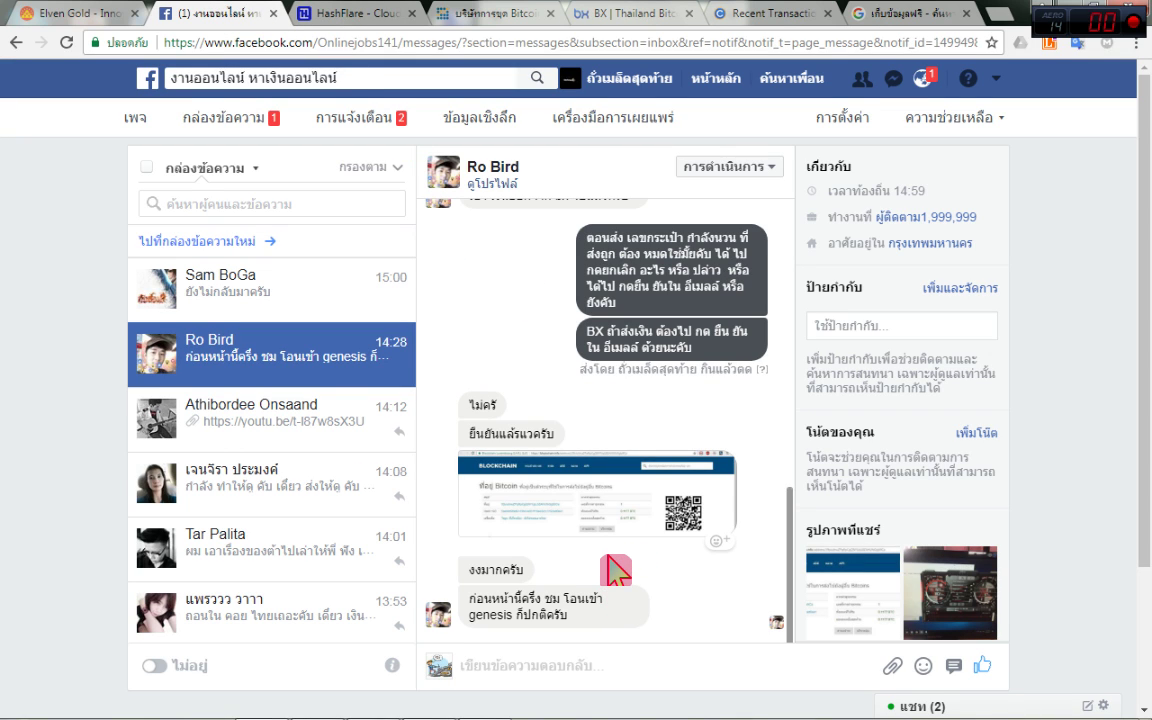
Circle the fields of the 0.4 BTC BX withdrawal form.
click(640, 14)
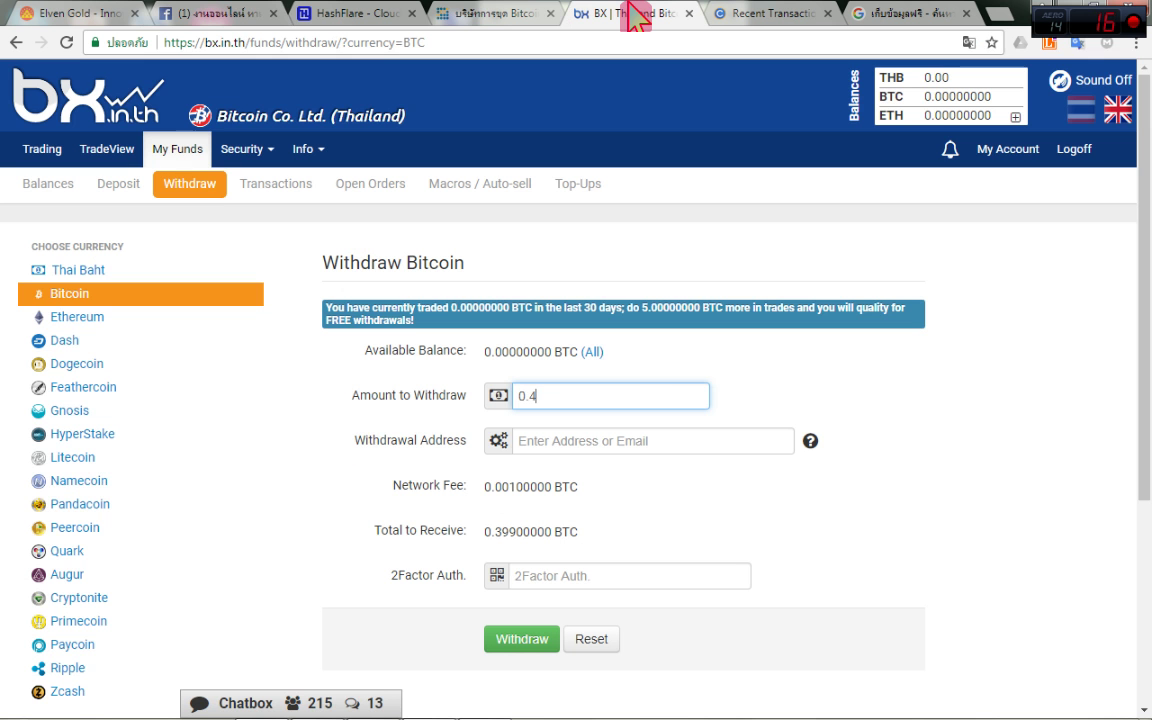
scroll(640, 335, down, 2)
mouse_move(663, 373)
mouse_down()
mouse_move(884, 278)
mouse_move(688, 462)
mouse_up()
key(Escape)
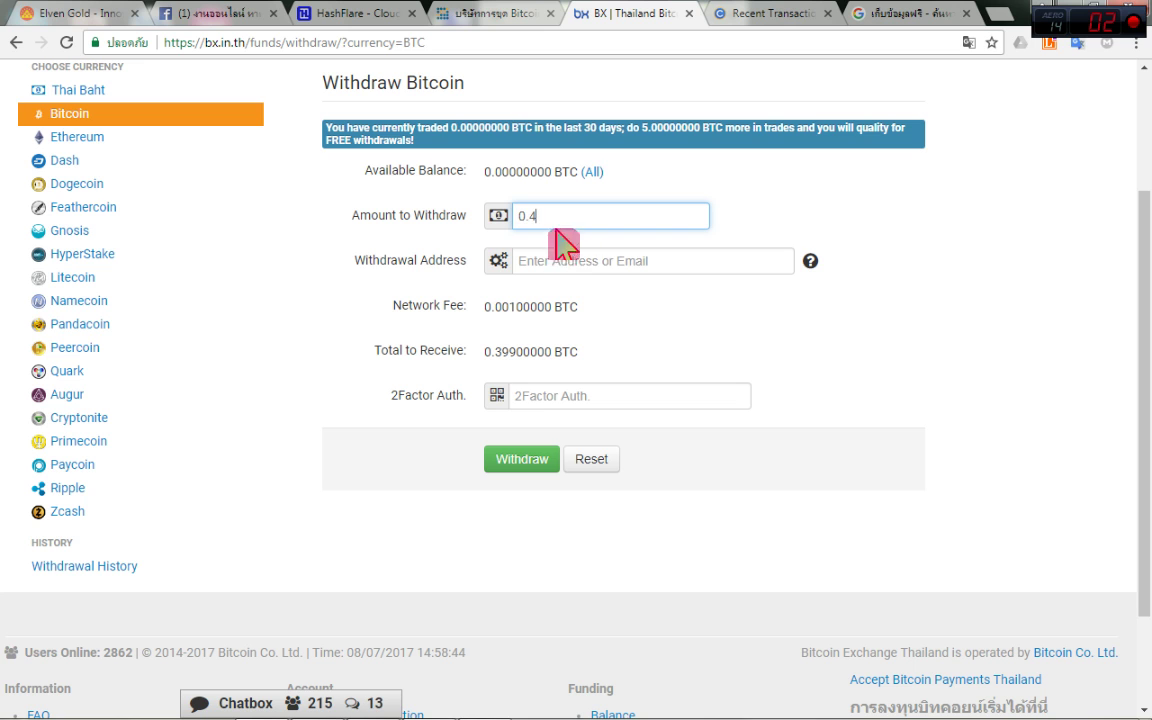
mouse_move(640, 284)
mouse_down()
mouse_move(612, 244)
mouse_move(650, 460)
mouse_move(501, 527)
mouse_up()
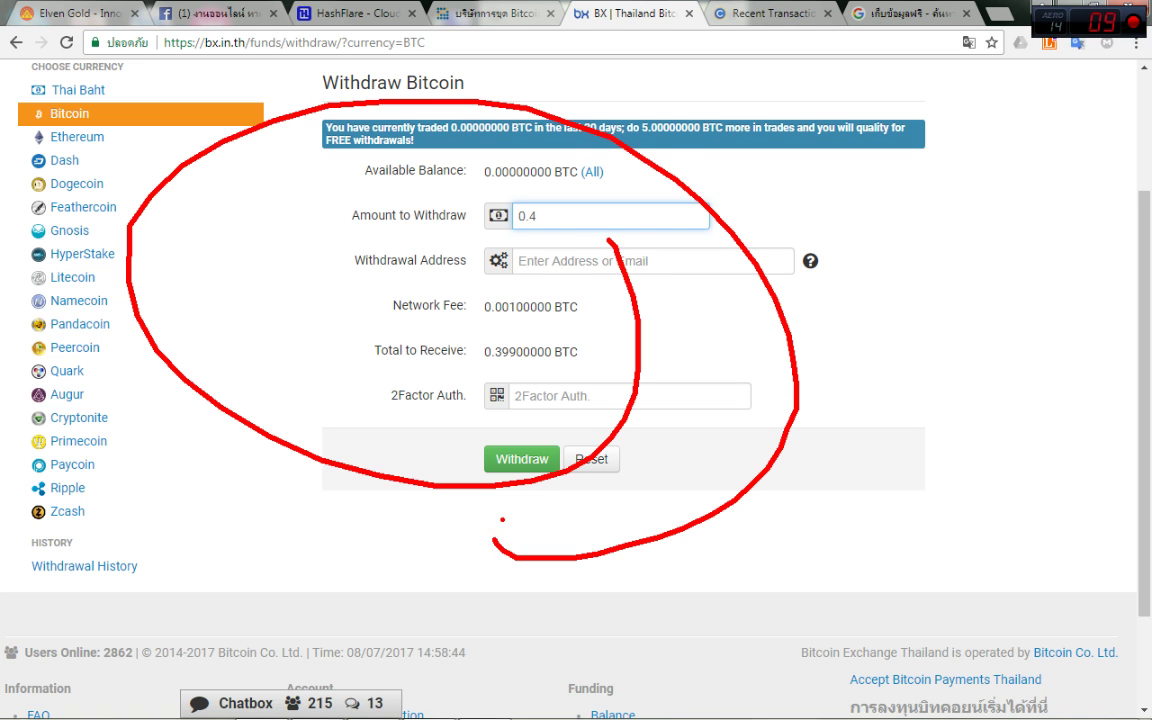
mouse_move(702, 212)
mouse_down()
mouse_move(740, 520)
mouse_move(866, 368)
mouse_up()
key(Escape)
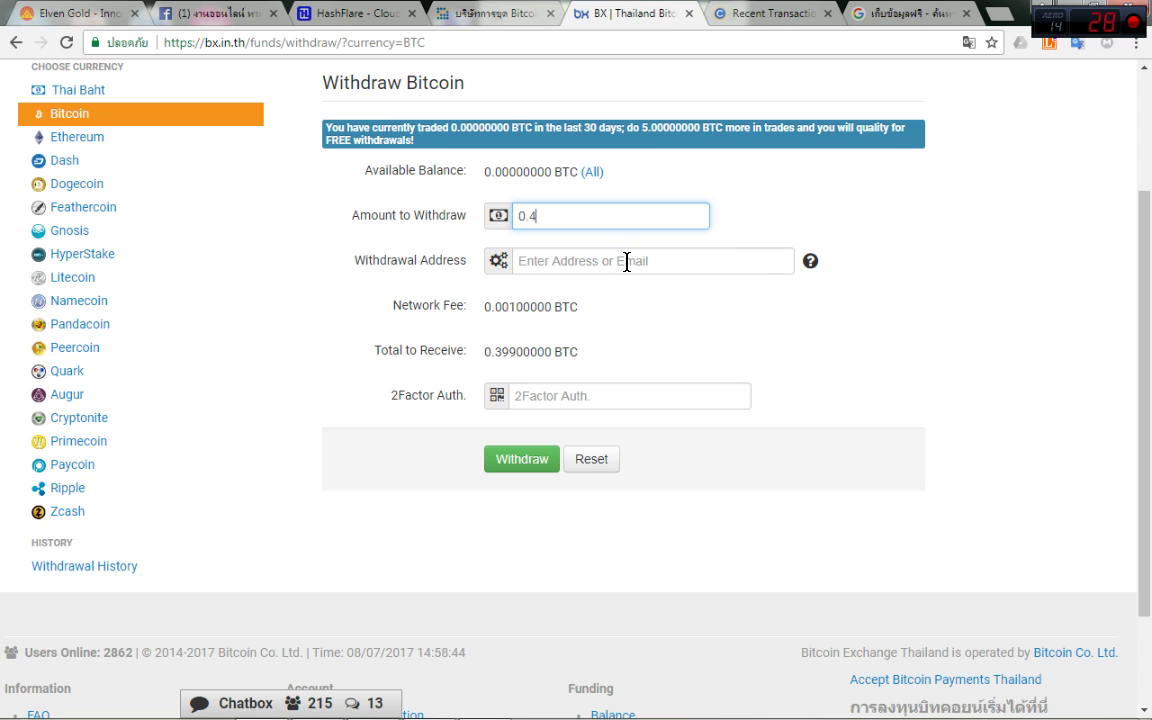
Circle the coins.co.th wallet's received transactions, then mark BX's 0.4 amount and network fee.
click(768, 13)
mouse_move(636, 252)
mouse_down()
mouse_move(700, 355)
mouse_move(725, 195)
mouse_up()
key(Escape)
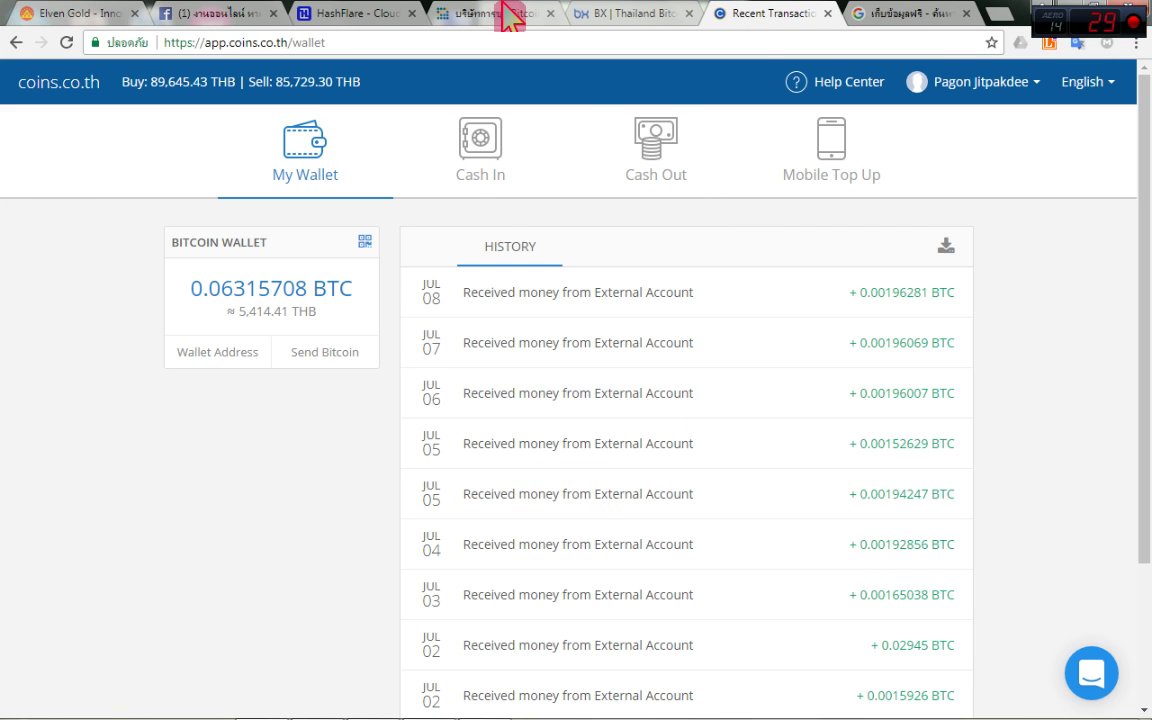
click(630, 13)
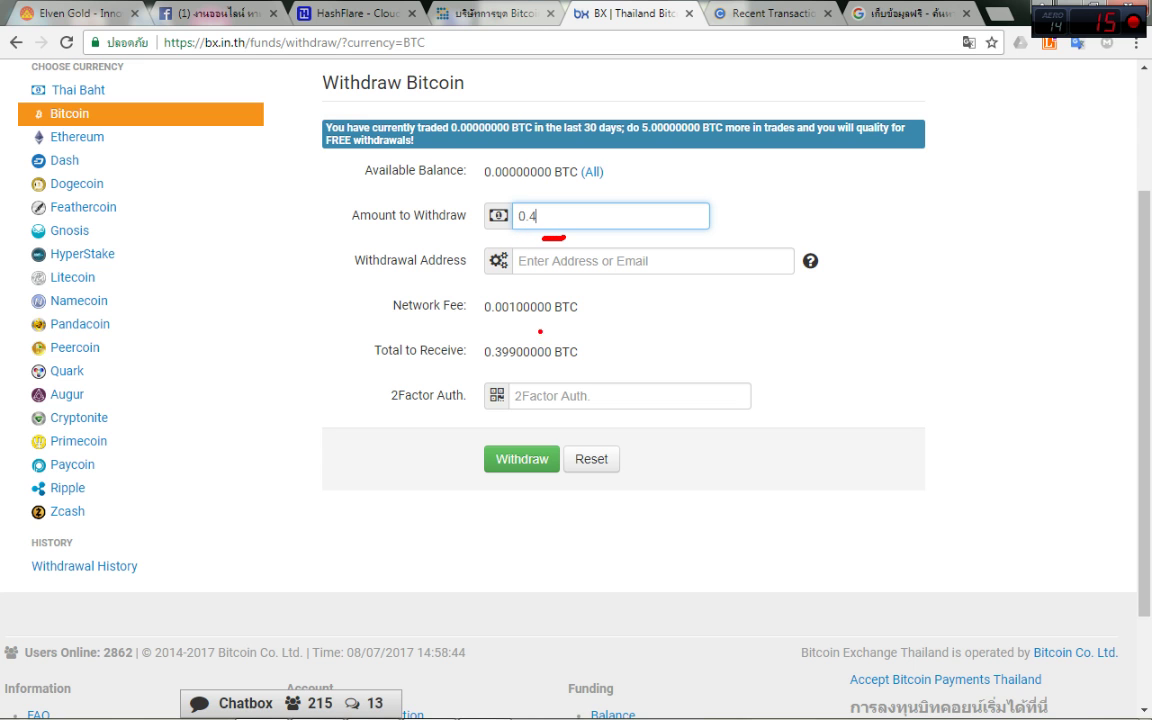
drag(538, 340, 485, 305)
key(Escape)
click(360, 13)
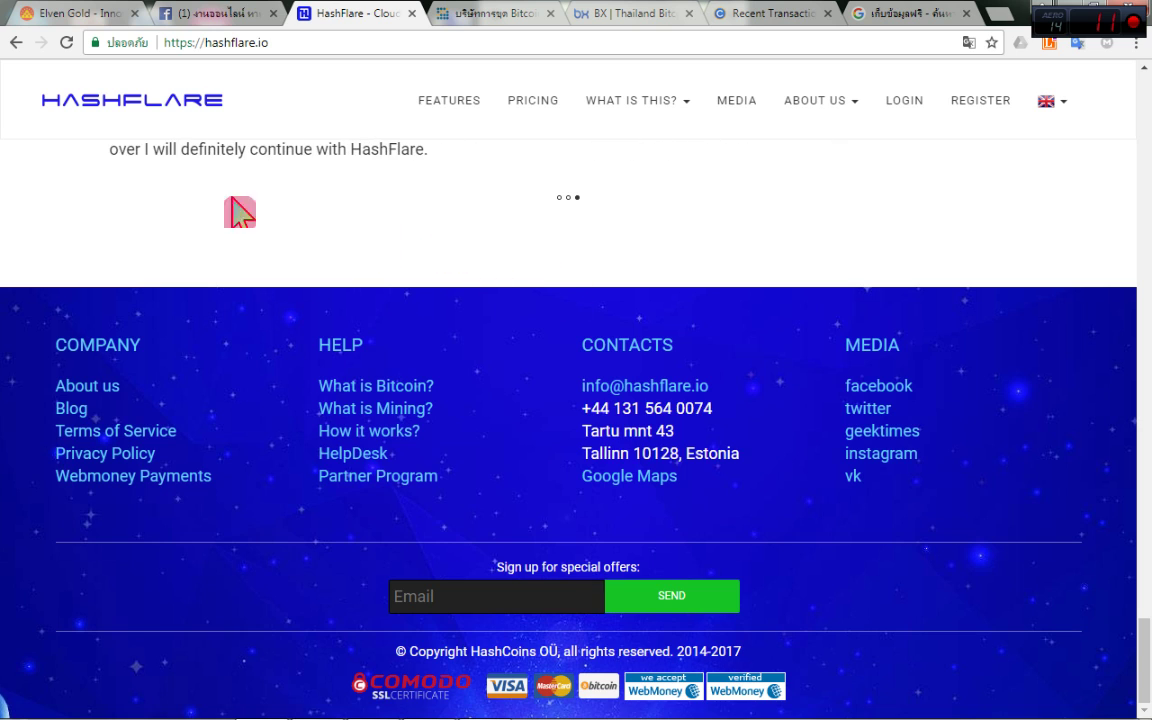
Browse the Facebook conversations, including the BX withdrawals thread and the 14:01 chat, then open the full inbox.
click(228, 14)
click(290, 290)
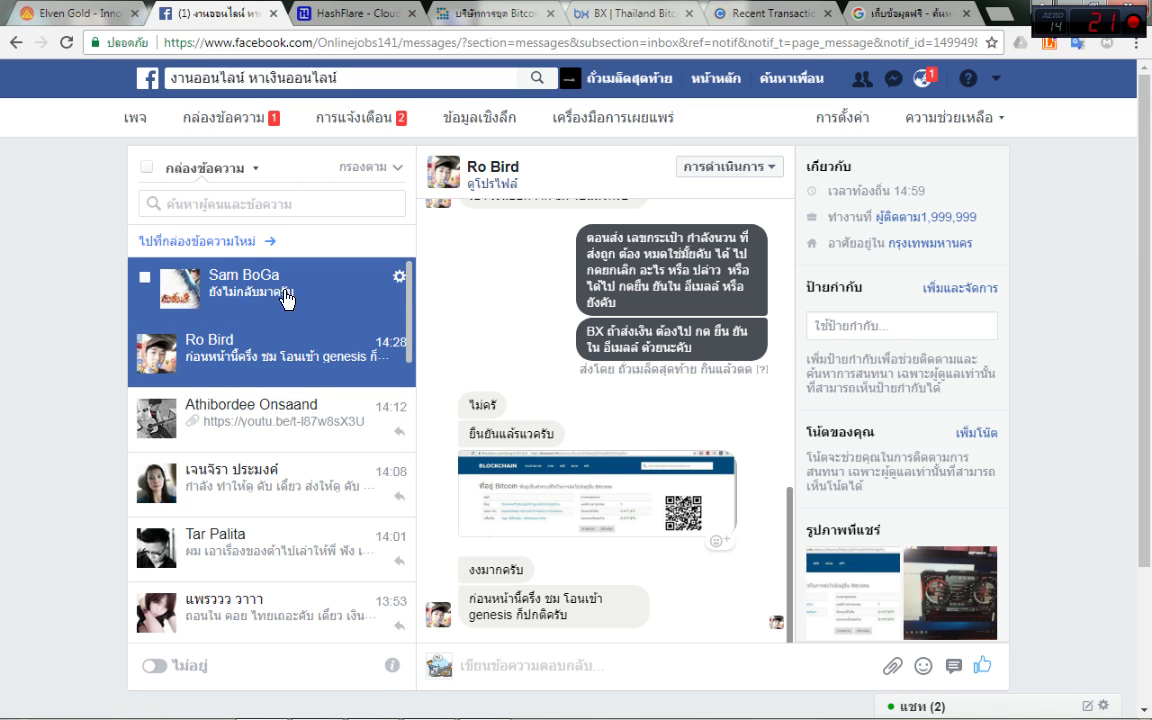
click(150, 342)
scroll(249, 420, down, 3)
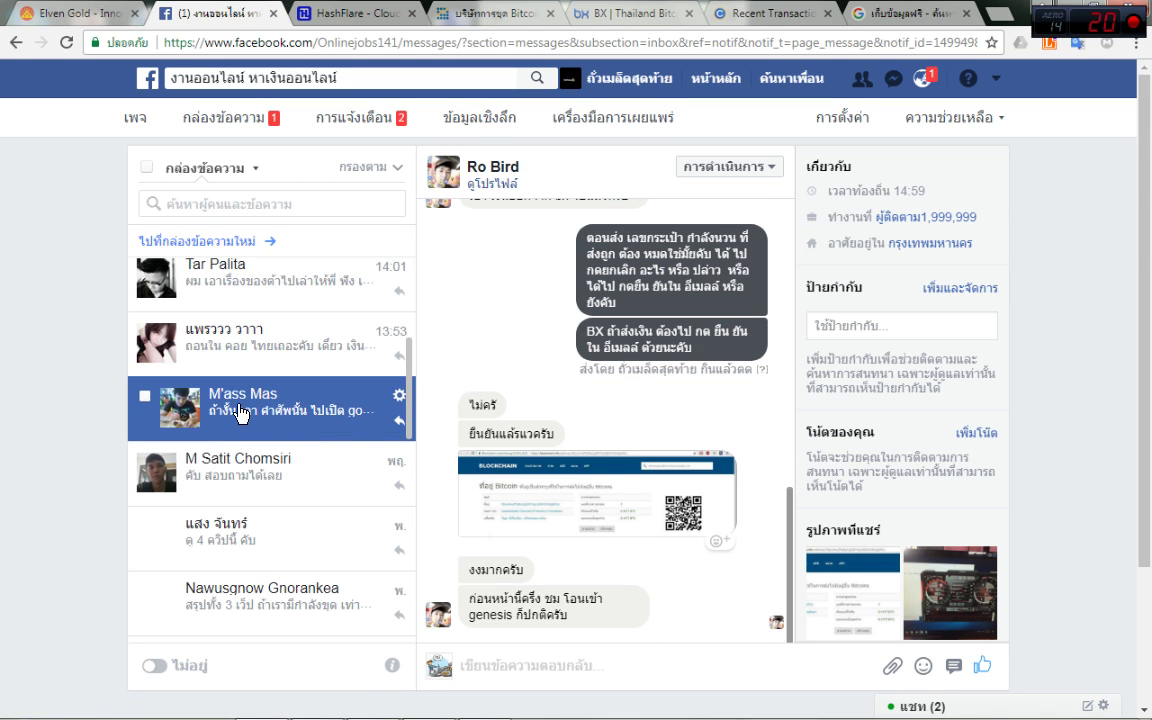
click(214, 300)
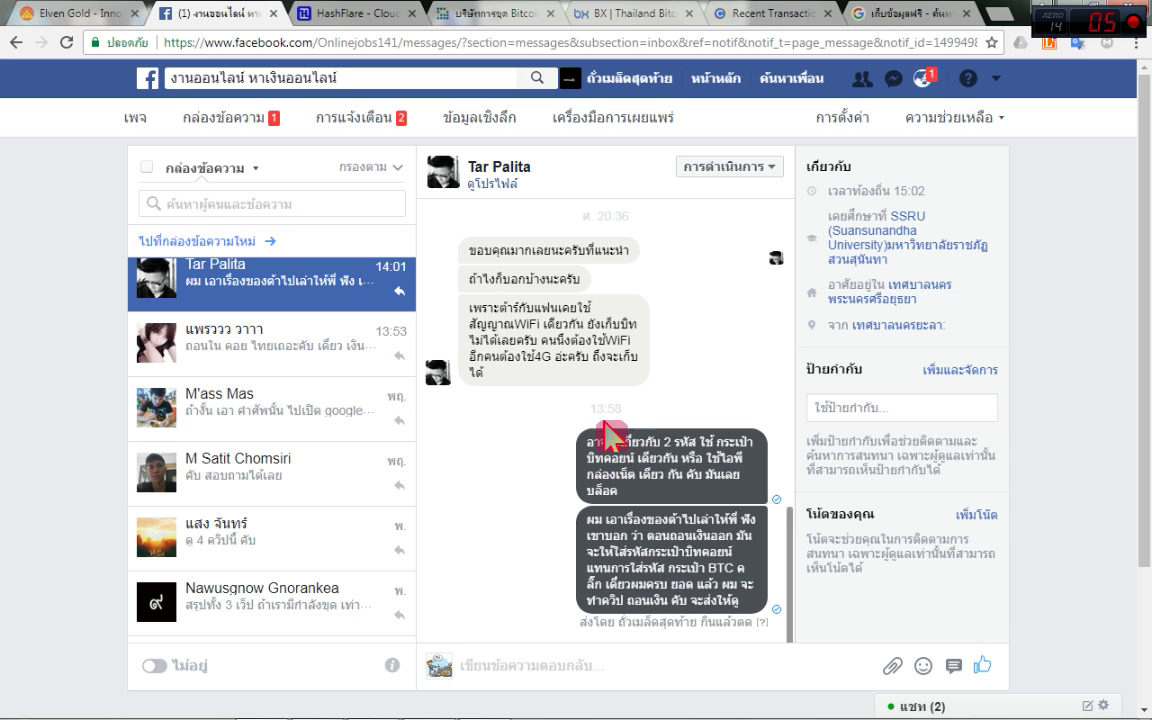
scroll(598, 410, up, 3)
scroll(598, 410, down, 3)
scroll(340, 300, up, 3)
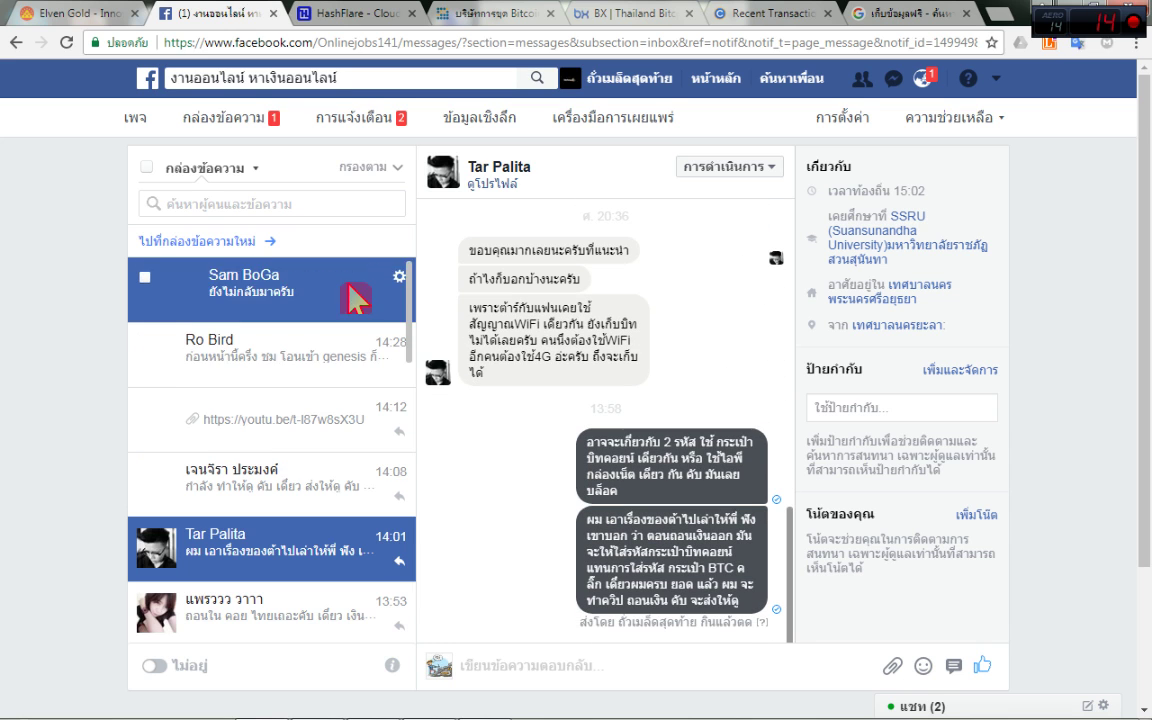
click(236, 123)
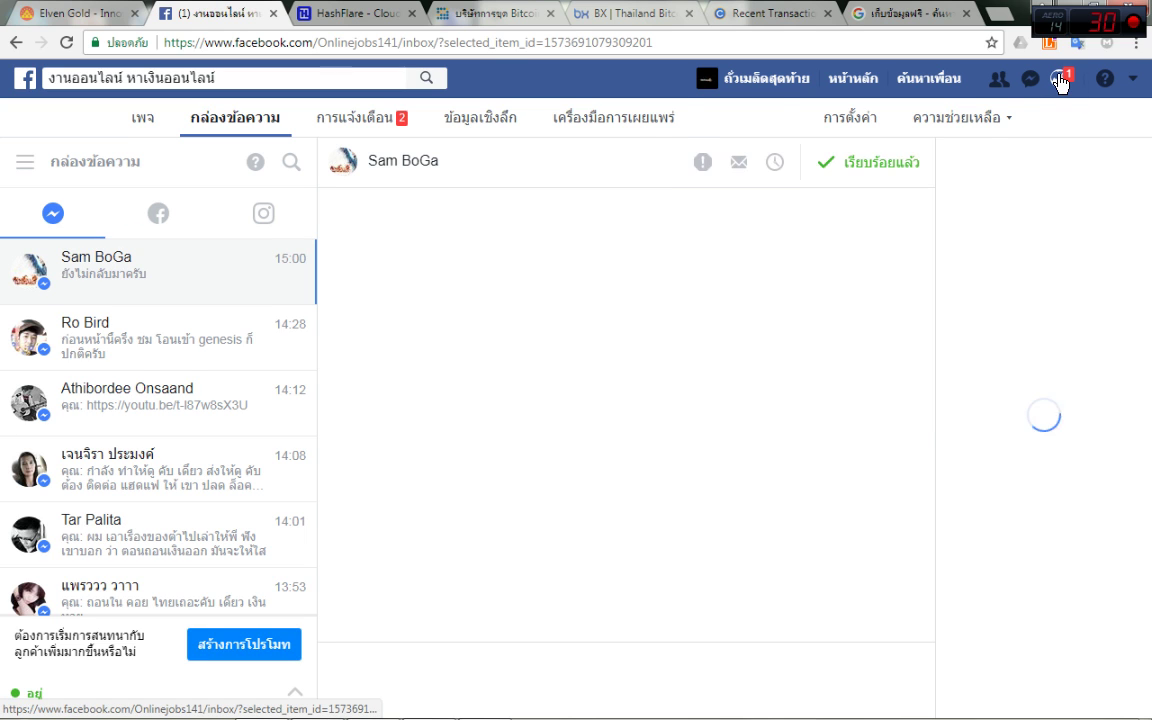
Check the newest message notification and the page's full notifications list, then return to the inbox.
click(1060, 80)
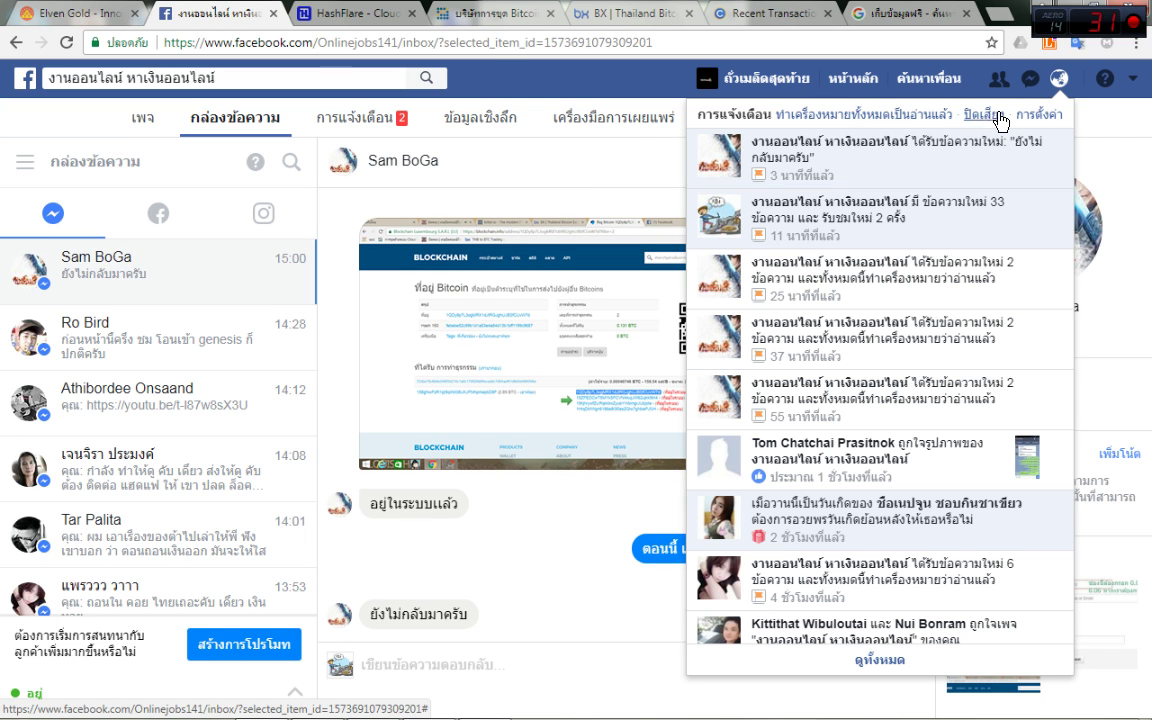
click(840, 155)
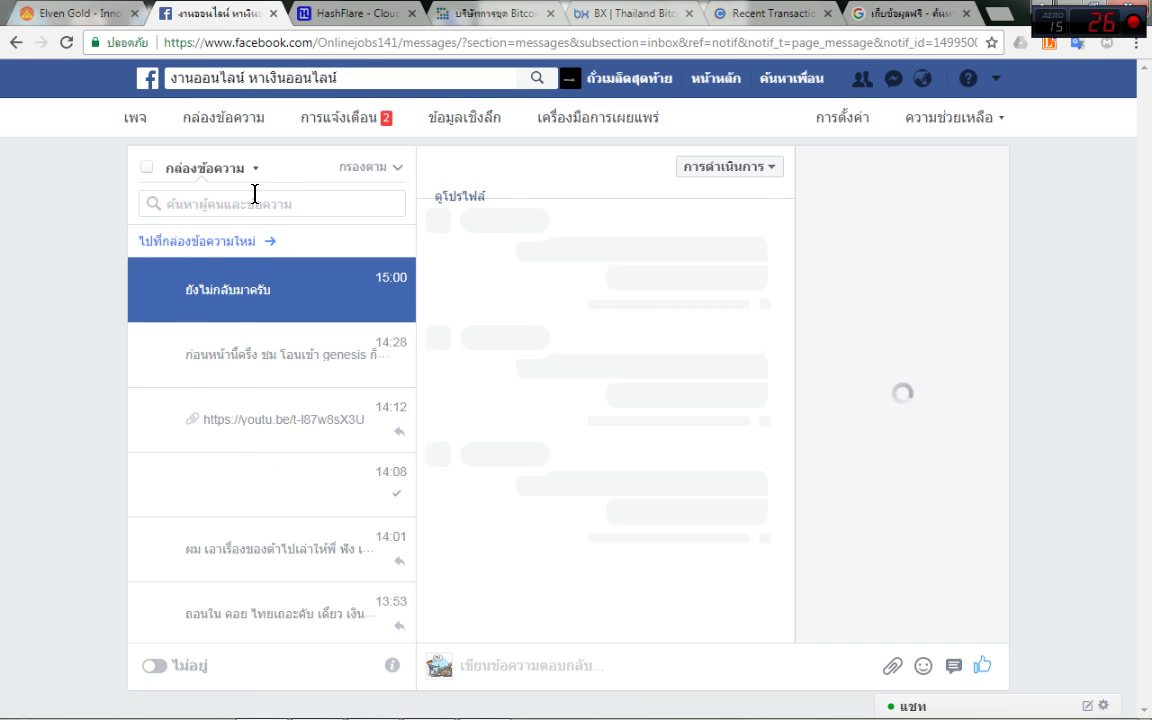
click(357, 122)
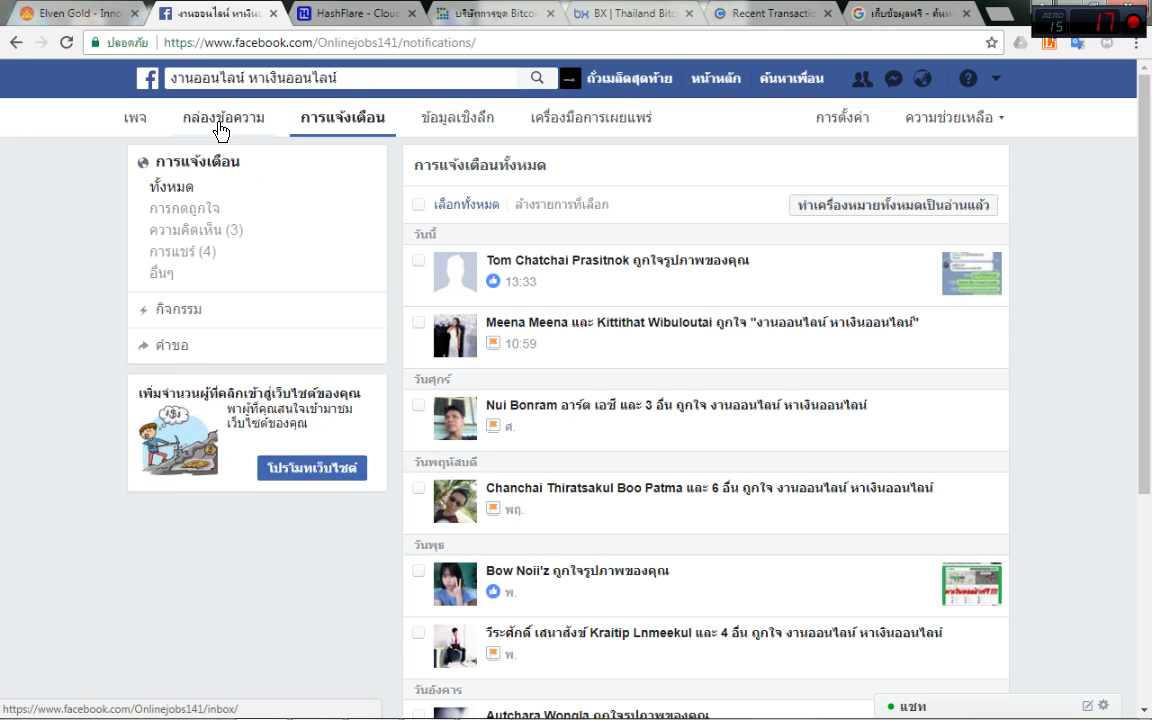
click(221, 129)
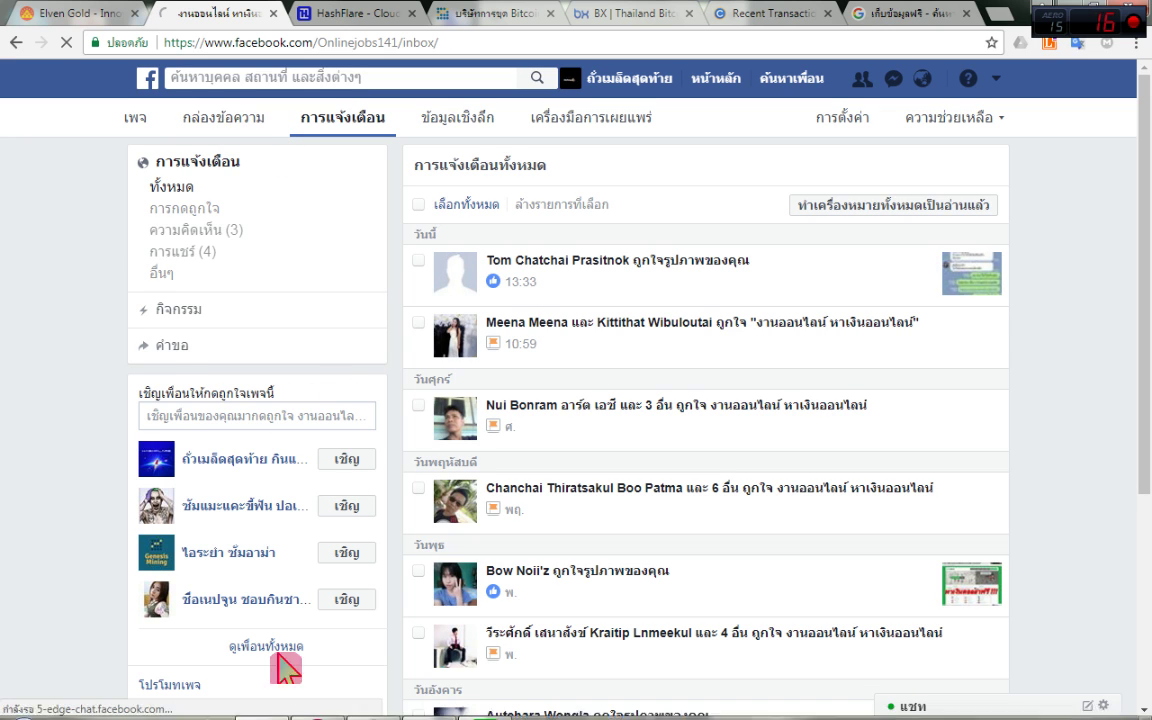